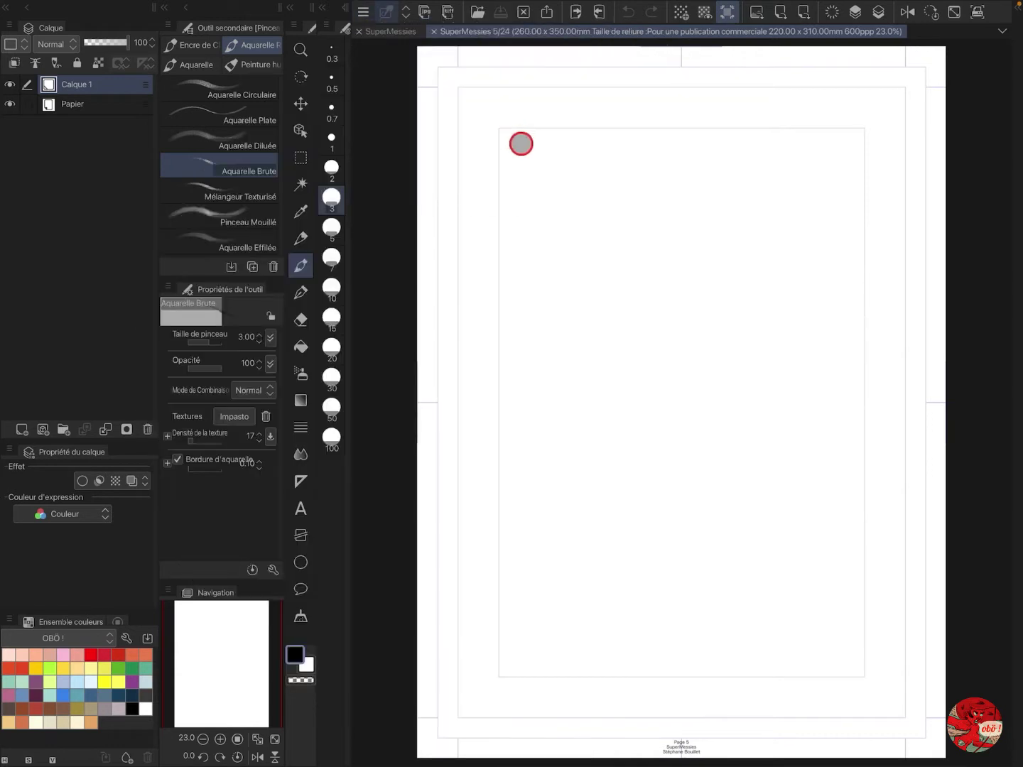
Step: Close page 5 and review the basic information settings of the SuperMessies work
key("ctrl+w")
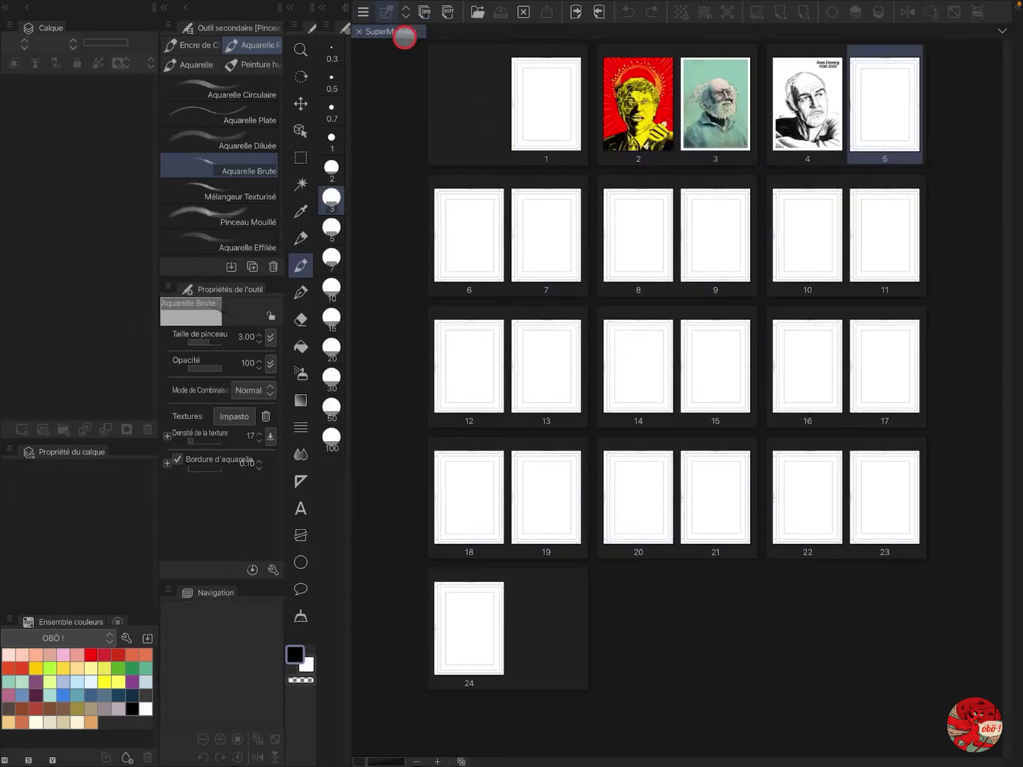
left_click(363, 12)
mouse_move(398, 105)
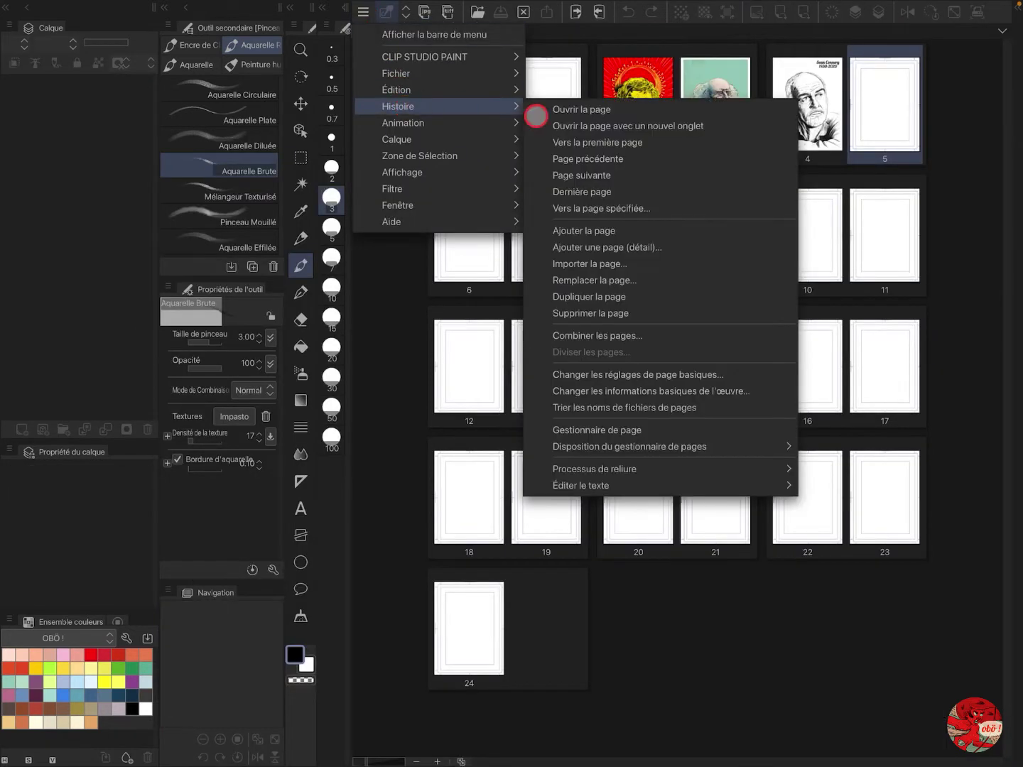
left_click(748, 385)
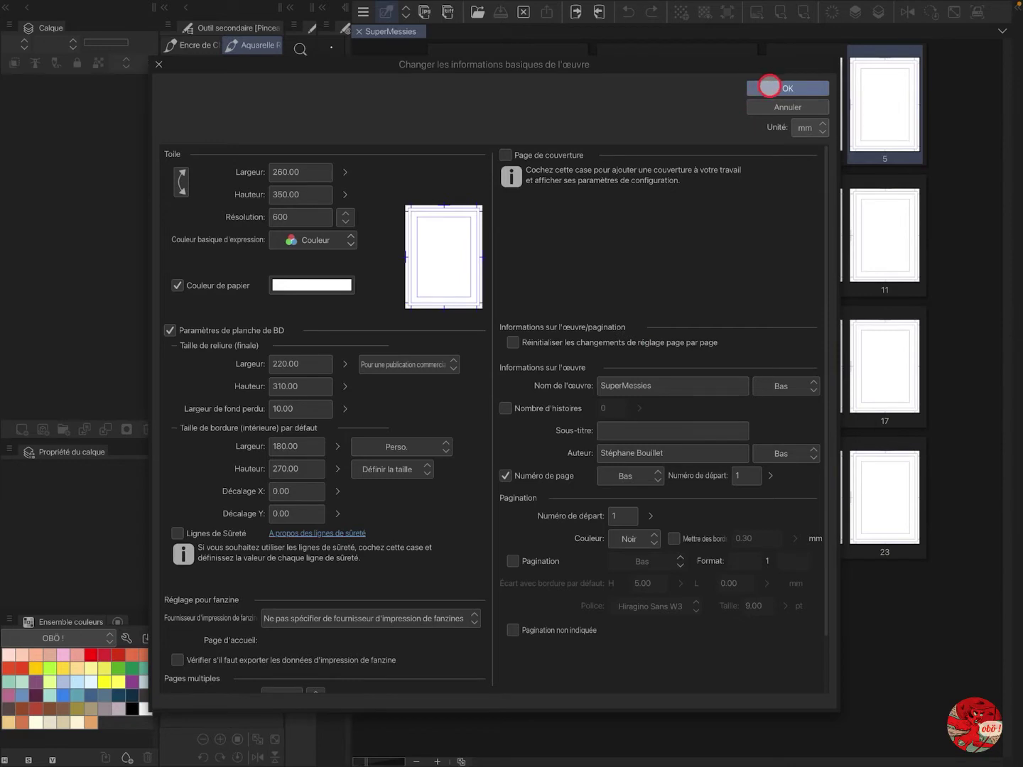
left_click(769, 86)
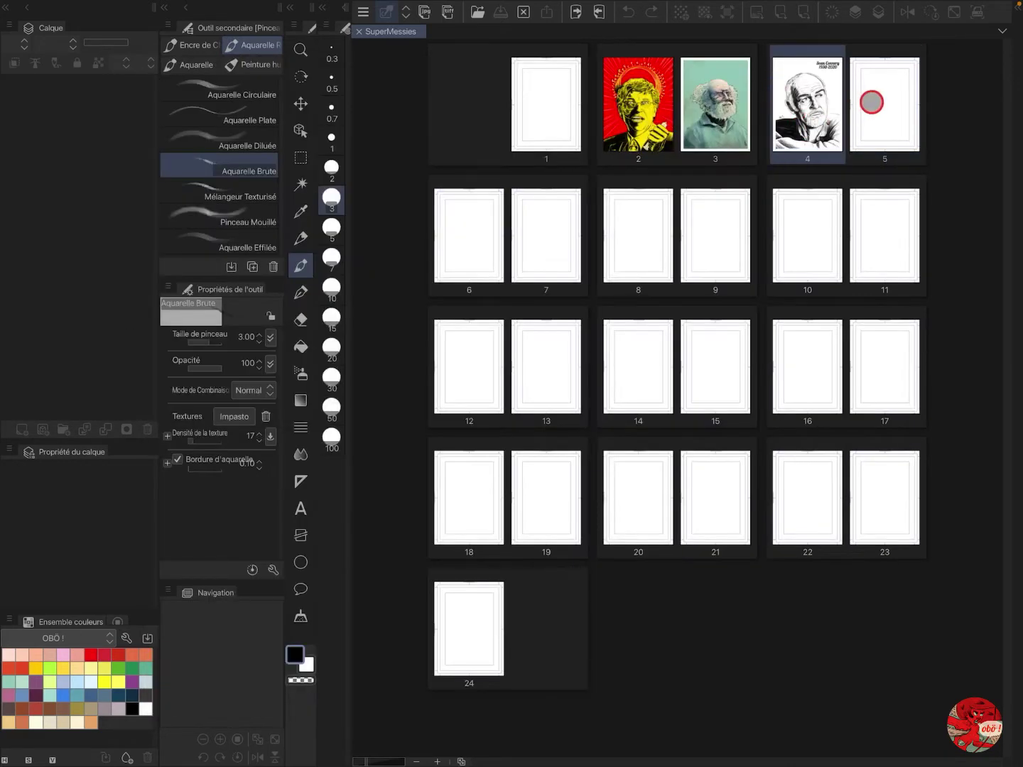
Step: Reopen page 5 with the realistic pencil active and add the E layer by running the + E auto action
double_click(871, 103)
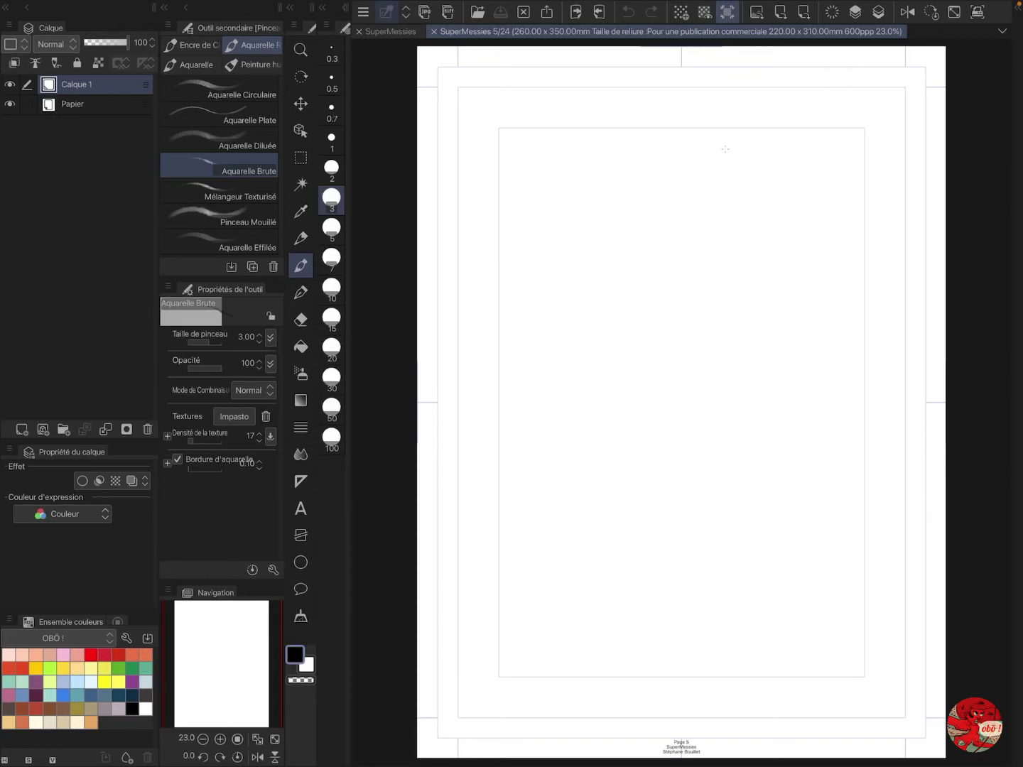
key("p")
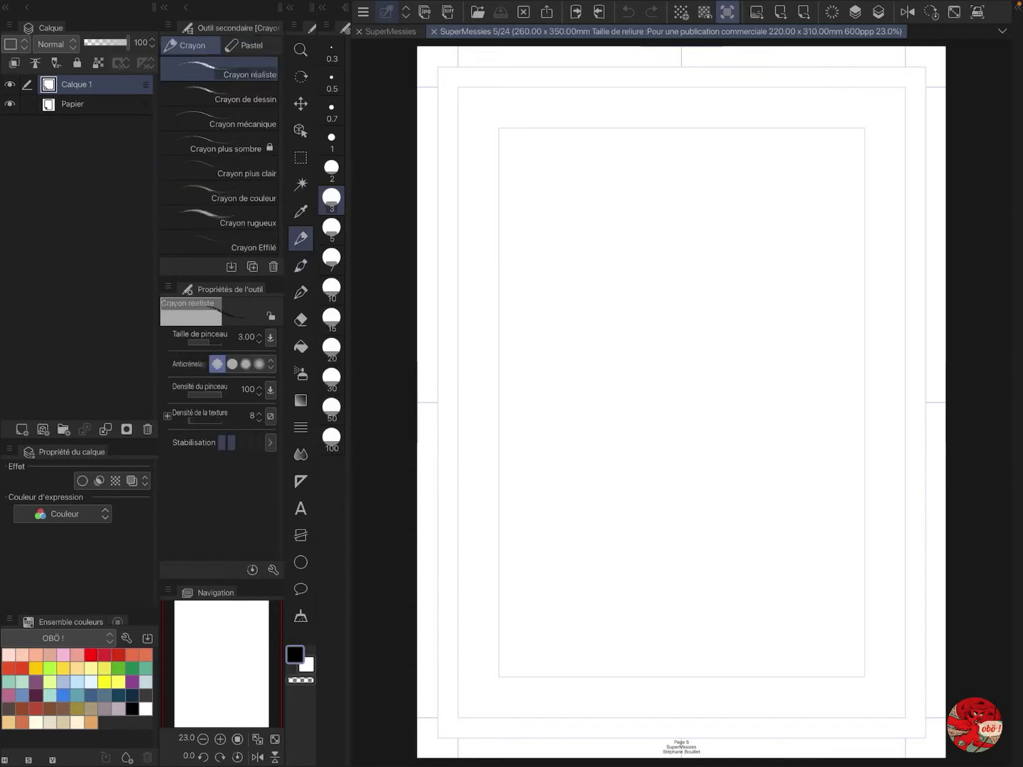
left_click(1016, 8)
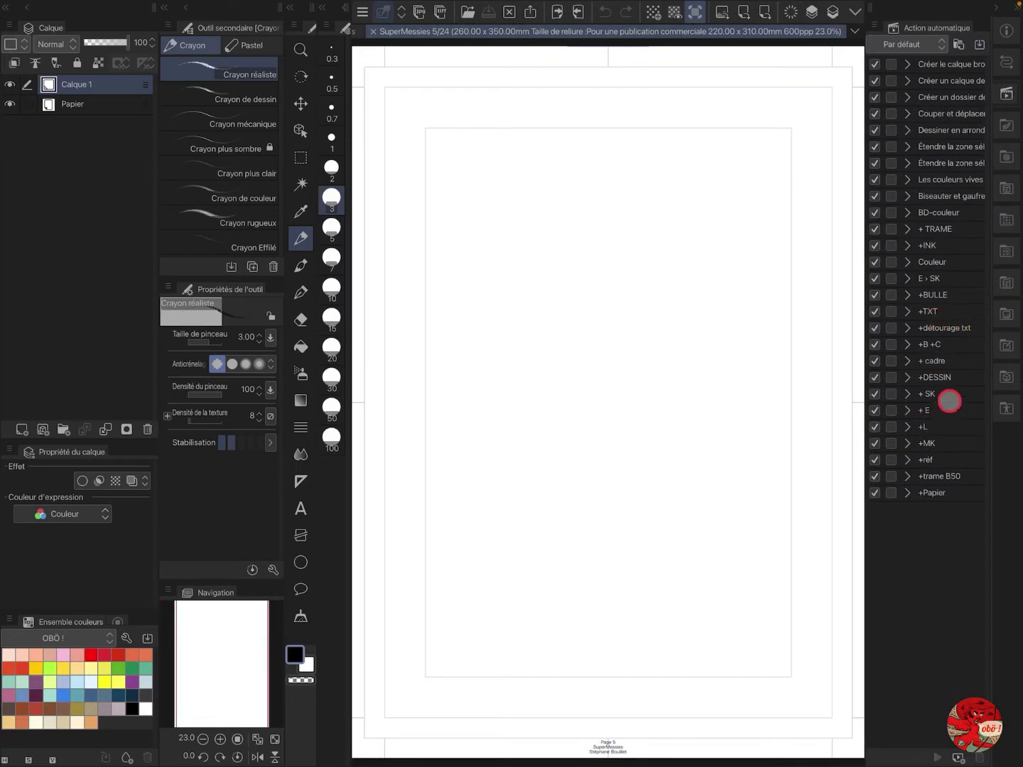
left_click(949, 408)
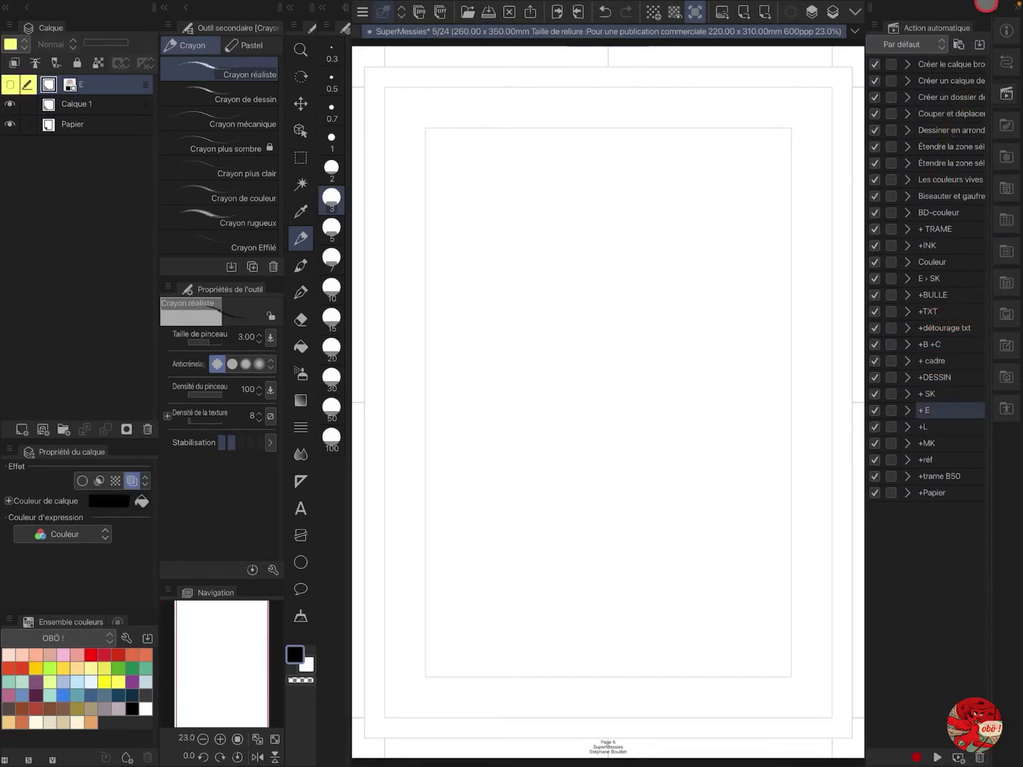
left_click(1014, 7)
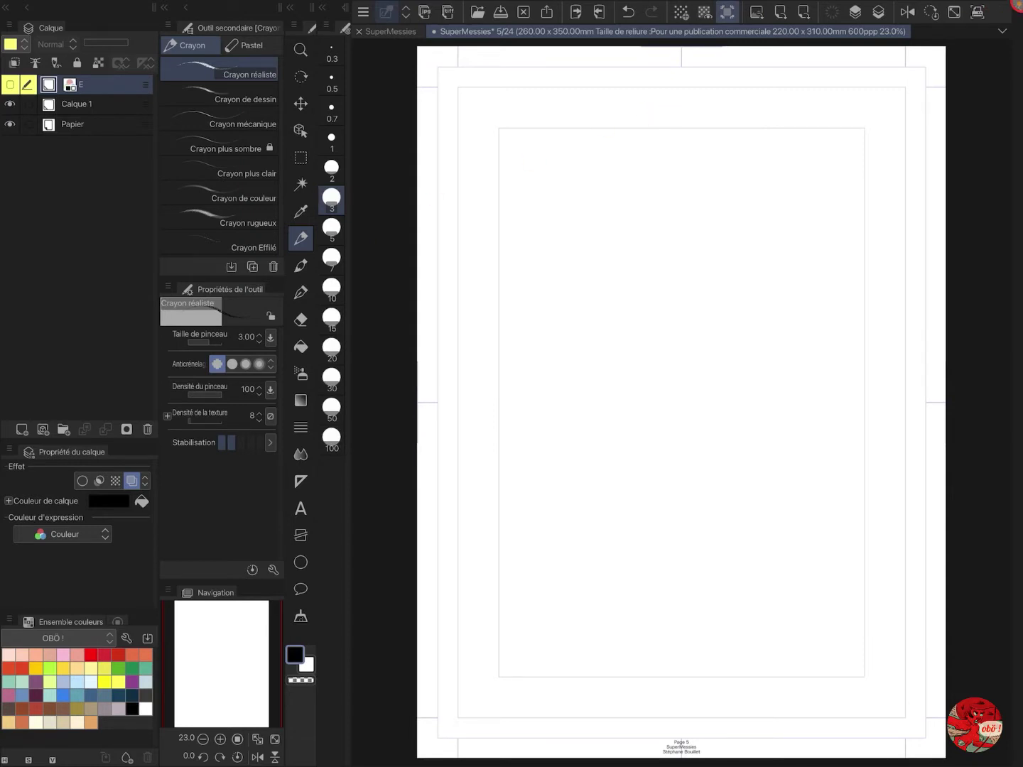
Step: Add the SK sketch layer with the + SK auto action and move it directly below the E layer
left_click(1015, 6)
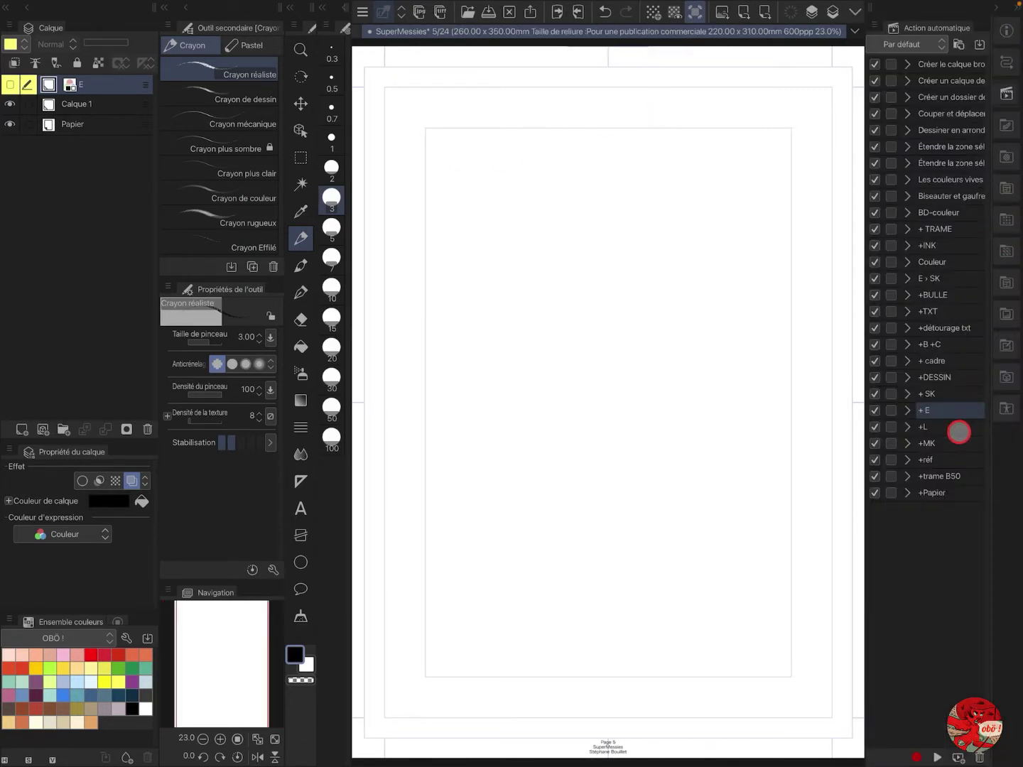
left_click(944, 394)
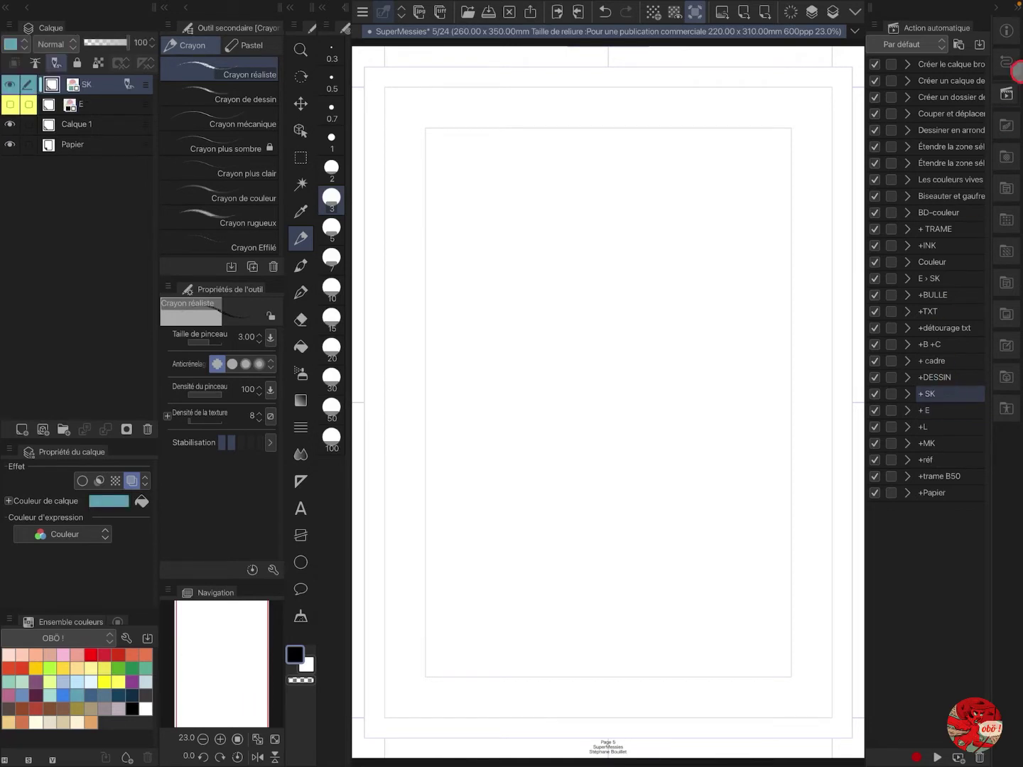
left_click(1015, 9)
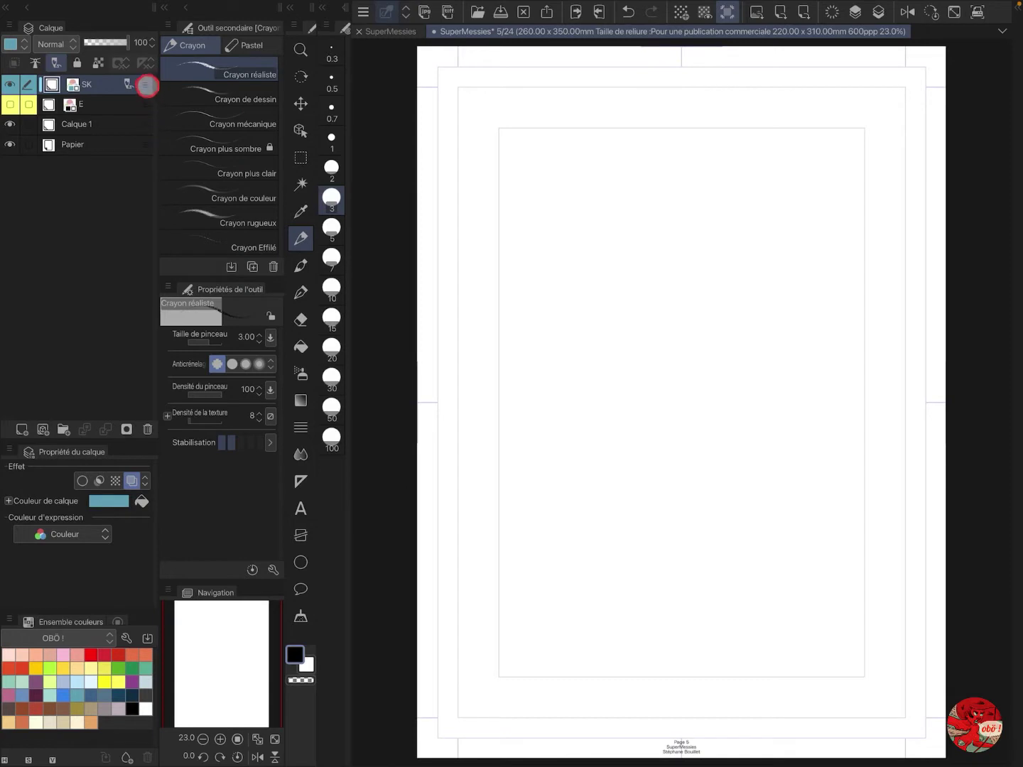
left_click_drag(146, 84, 145, 107)
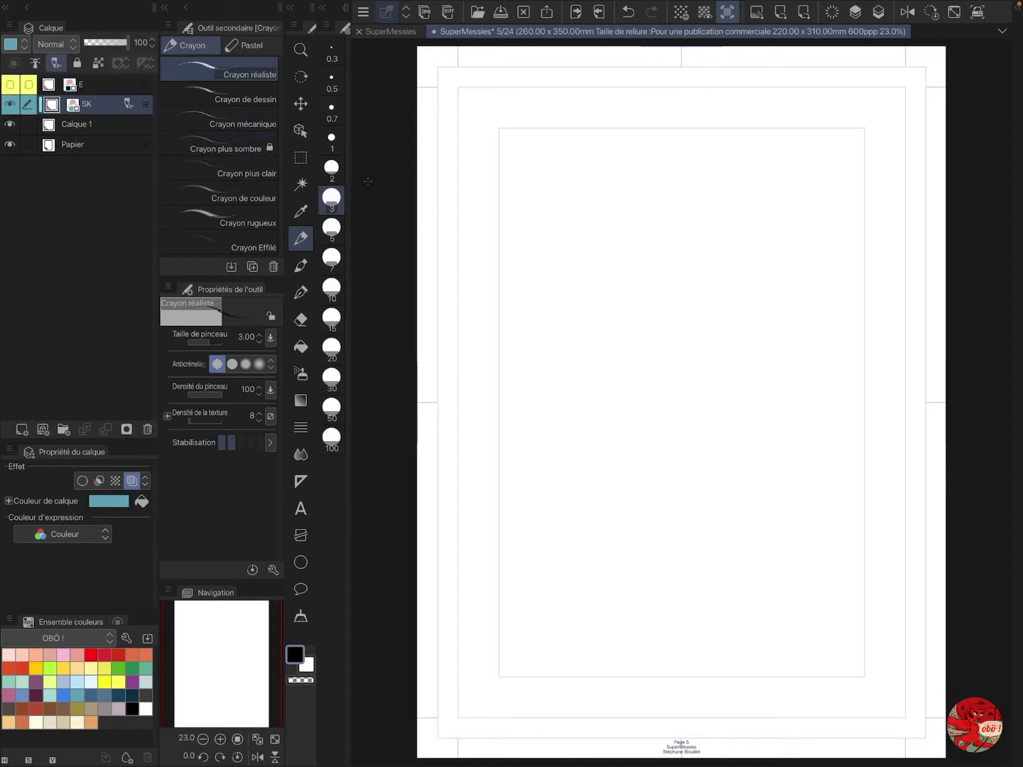
Step: Sketch a large loose circle across the width of the inner frame on the SK layer
mouse_move(764, 226)
left_mouse_down()
mouse_move(711, 210)
mouse_move(613, 237)
mouse_move(612, 530)
left_mouse_up()
mouse_move(753, 221)
left_mouse_down()
mouse_move(852, 482)
mouse_move(603, 561)
left_mouse_up()
mouse_move(554, 490)
left_mouse_down()
mouse_move(710, 564)
mouse_move(859, 364)
mouse_move(726, 217)
mouse_move(560, 272)
mouse_move(521, 430)
mouse_move(590, 511)
mouse_move(596, 536)
mouse_move(662, 551)
left_mouse_up()
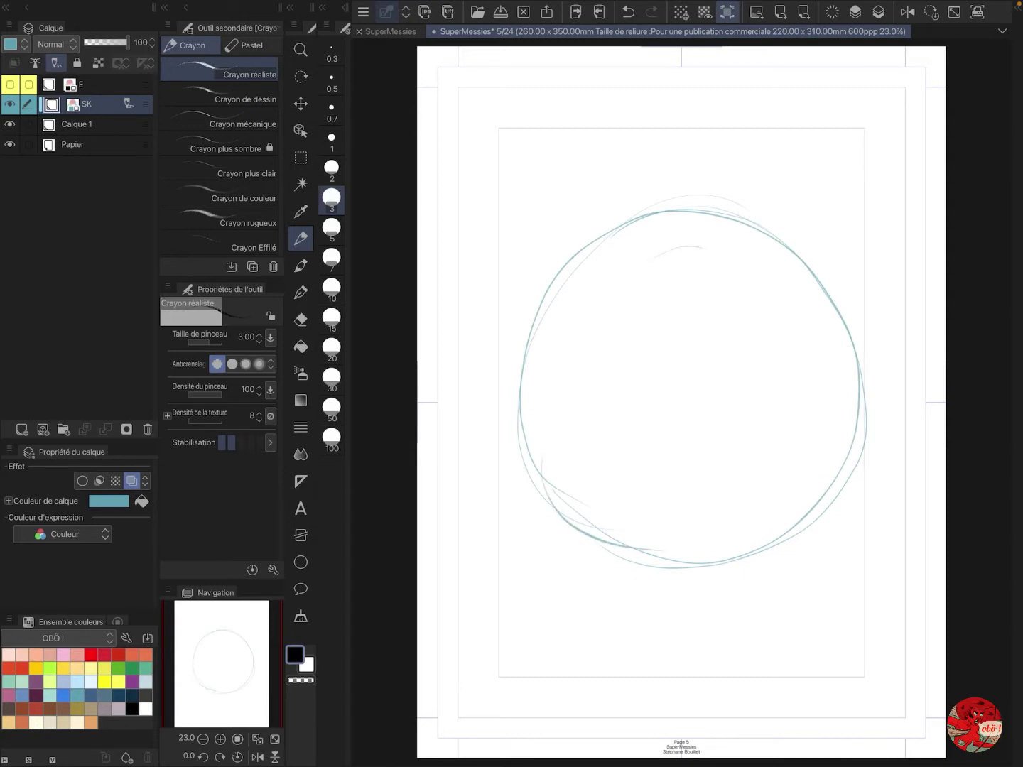
Step: Sketch an oval head with a neck and sloping shoulder lines inside the large circle
mouse_move(635, 267)
left_mouse_down()
mouse_move(602, 404)
mouse_move(675, 450)
left_mouse_up()
mouse_move(700, 246)
left_mouse_down()
mouse_move(762, 365)
mouse_move(633, 452)
mouse_move(760, 398)
mouse_move(630, 274)
mouse_move(648, 468)
mouse_move(678, 476)
mouse_move(634, 489)
left_mouse_up()
mouse_move(729, 474)
left_mouse_down()
mouse_move(730, 488)
mouse_move(789, 535)
left_mouse_up()
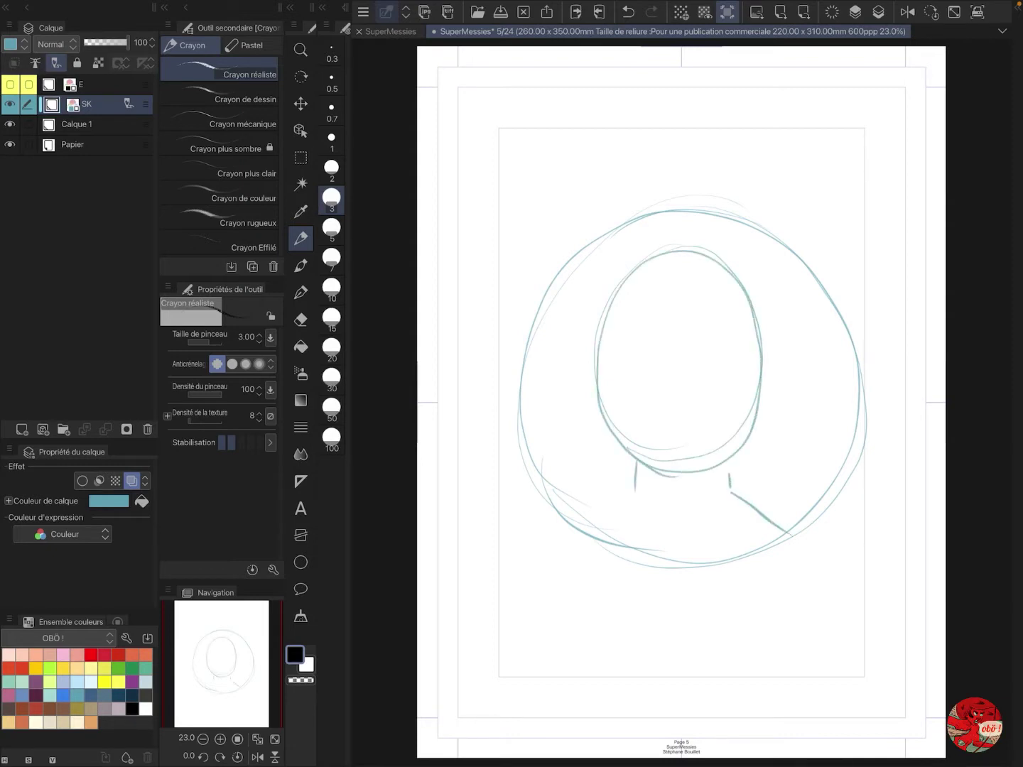
left_click_drag(630, 490, 557, 527)
left_click_drag(732, 493, 795, 514)
Step: Draw a small sun at the page's upper right with an arrow pointing down toward the head
mouse_move(885, 203)
left_mouse_down()
mouse_move(793, 264)
mouse_move(814, 266)
left_mouse_up()
left_click_drag(880, 169, 866, 170)
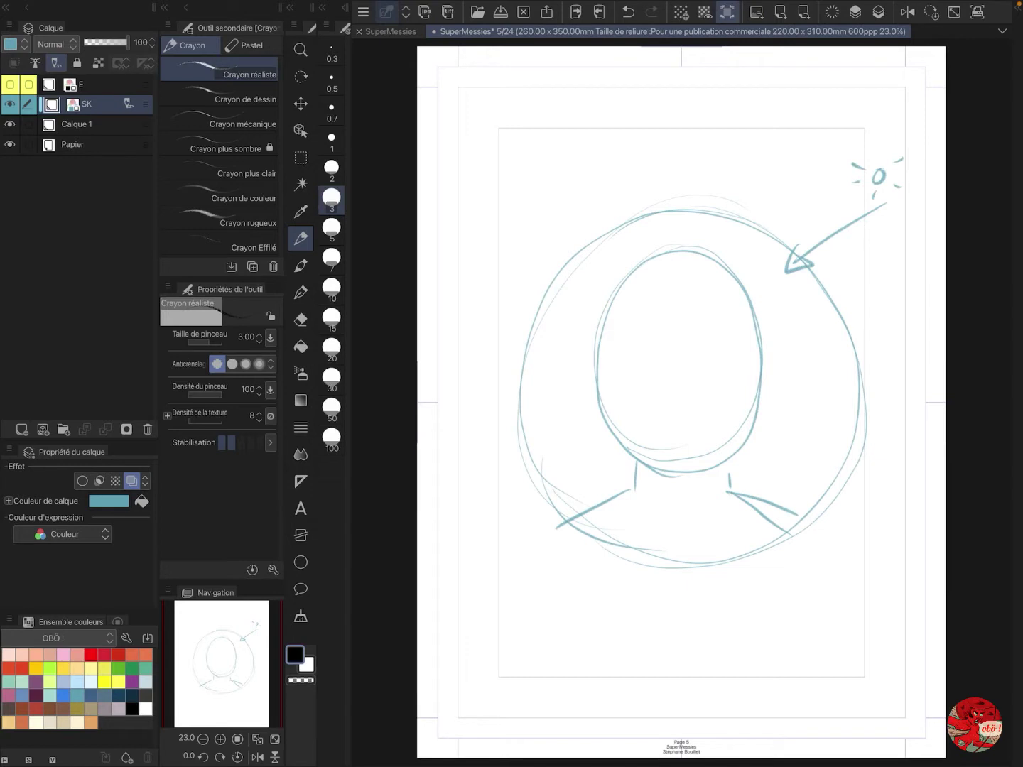
Step: Split the head with a vertical centre line and hatch its left half with diagonal strokes
mouse_move(682, 260)
left_mouse_down()
mouse_move(675, 465)
mouse_move(609, 313)
left_mouse_up()
left_click_drag(670, 283, 614, 330)
left_click_drag(666, 313, 604, 374)
left_click_drag(662, 355, 606, 410)
left_click_drag(661, 392, 617, 434)
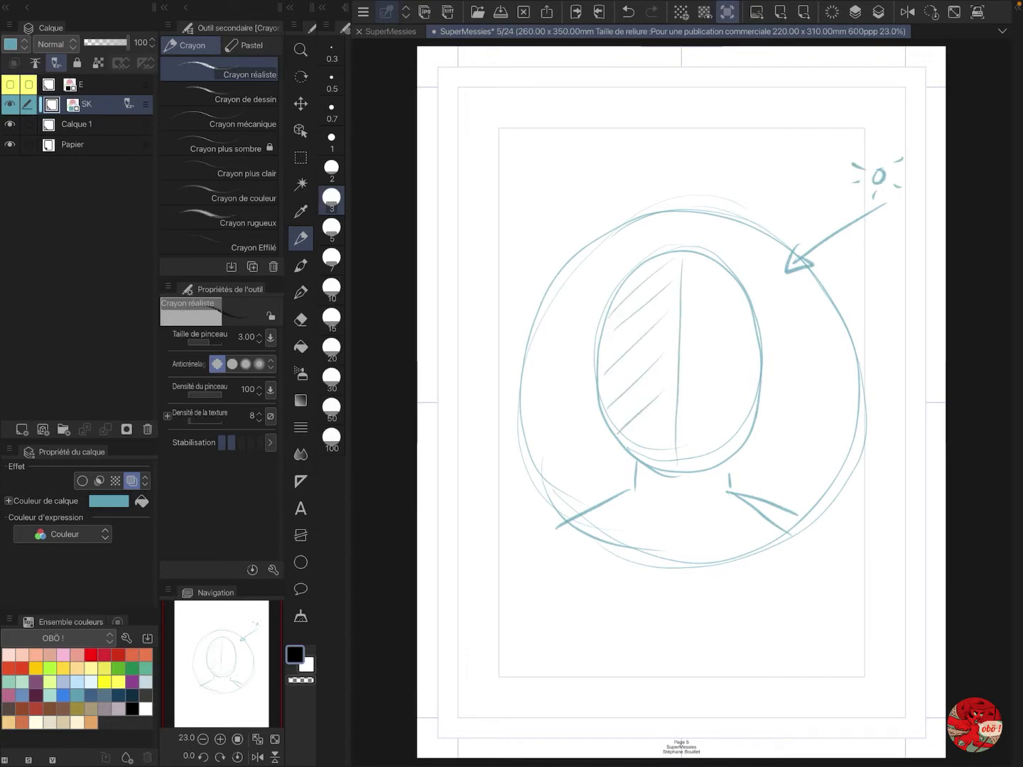
Step: Hatch the head's right edge and the shadows on the neck and left shoulder with short diagonal strokes
left_click_drag(744, 321, 729, 330)
left_click_drag(751, 342, 731, 355)
left_click_drag(750, 367, 732, 377)
left_click_drag(636, 475, 662, 472)
mouse_move(648, 492)
left_mouse_down()
mouse_move(671, 483)
mouse_move(578, 524)
left_mouse_up()
left_click_drag(637, 510, 600, 526)
left_click_drag(601, 525, 584, 534)
left_click_drag(650, 511, 604, 534)
mouse_move(635, 528)
left_mouse_down()
mouse_move(615, 537)
mouse_move(657, 554)
left_mouse_up()
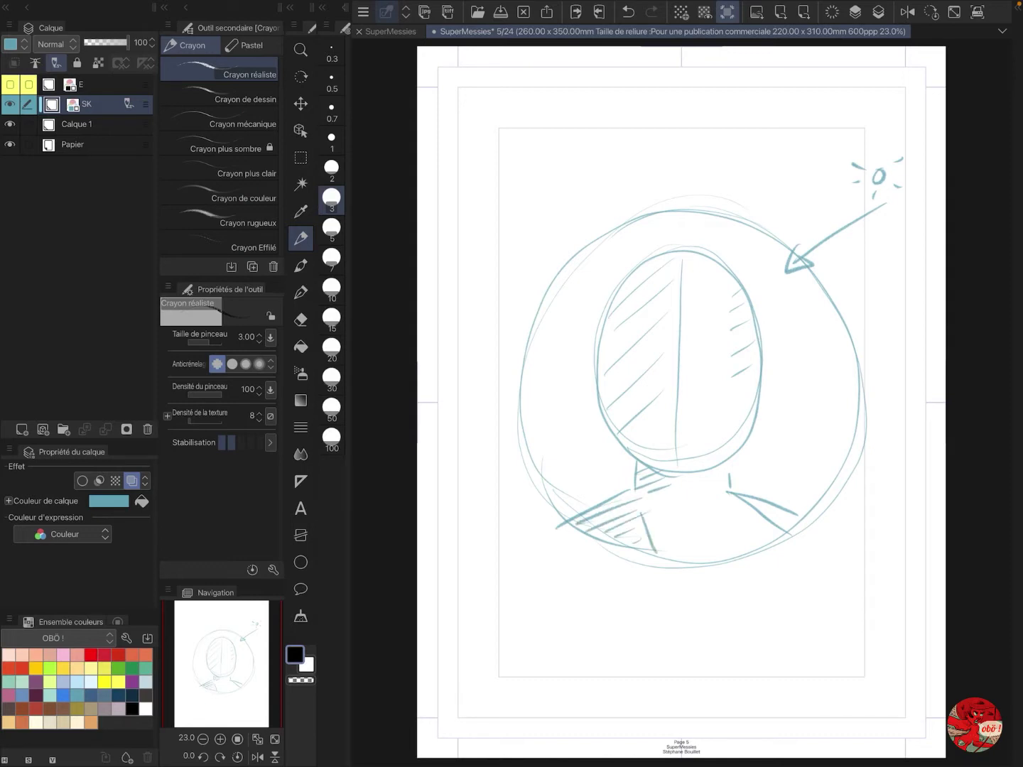
Step: Undo the hatching on the shoulder, neck and head, back to the head's vertical centre line
key("ctrl+z")
key("ctrl+z")
key("ctrl+z")
key("ctrl+z")
key("ctrl+z")
key("ctrl+z")
key("ctrl+z")
key("ctrl+z")
key("ctrl+z")
key("ctrl+z")
key("ctrl+z")
key("ctrl+z")
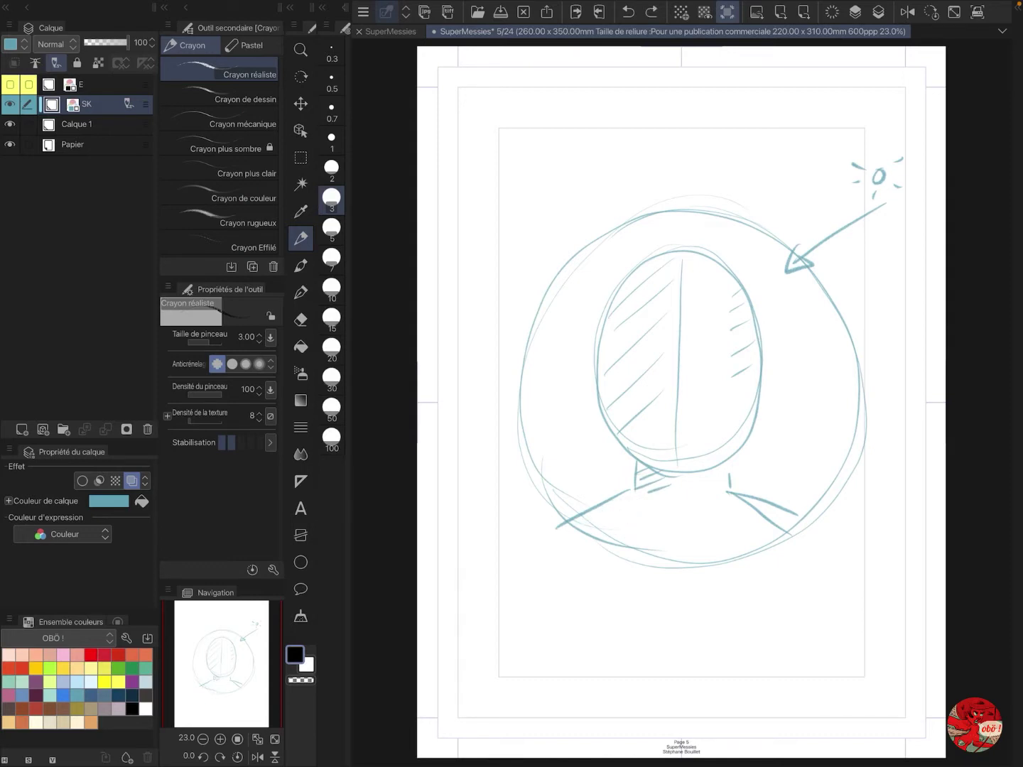
key("ctrl+z")
key("ctrl+z")
key("ctrl+z")
key("ctrl+z")
key("ctrl+z")
key("ctrl+z")
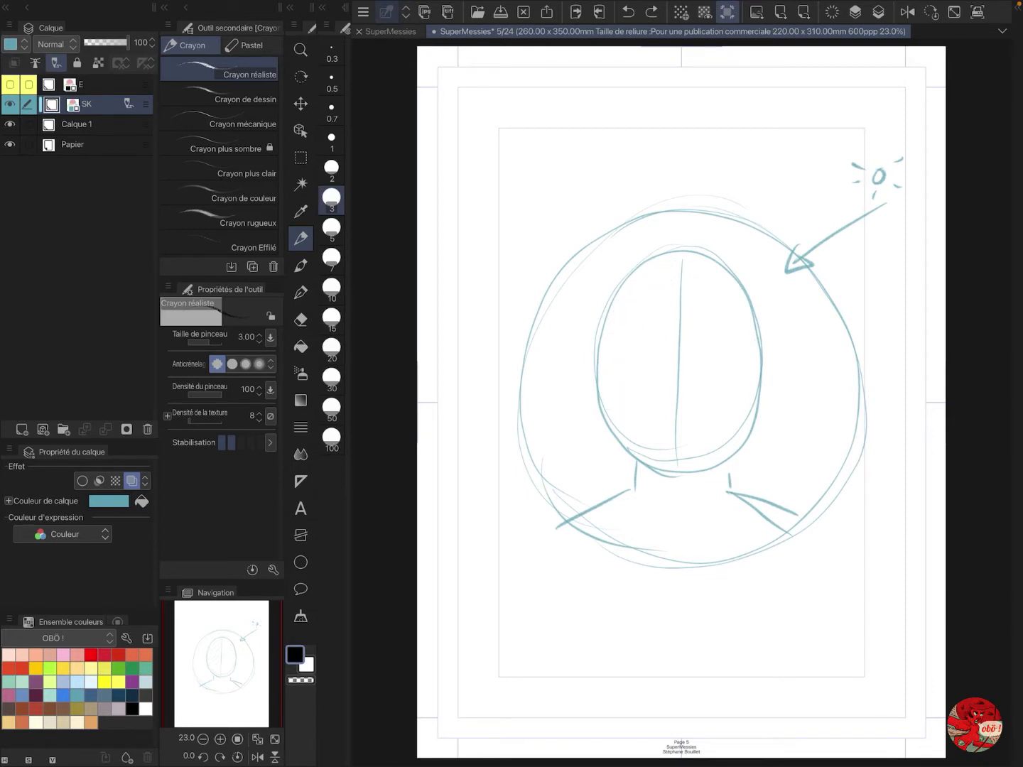
Step: Draw a curved line down the right part of the face and a nose with its left side hatched
mouse_move(699, 254)
left_mouse_down()
mouse_move(719, 350)
mouse_move(711, 470)
left_mouse_up()
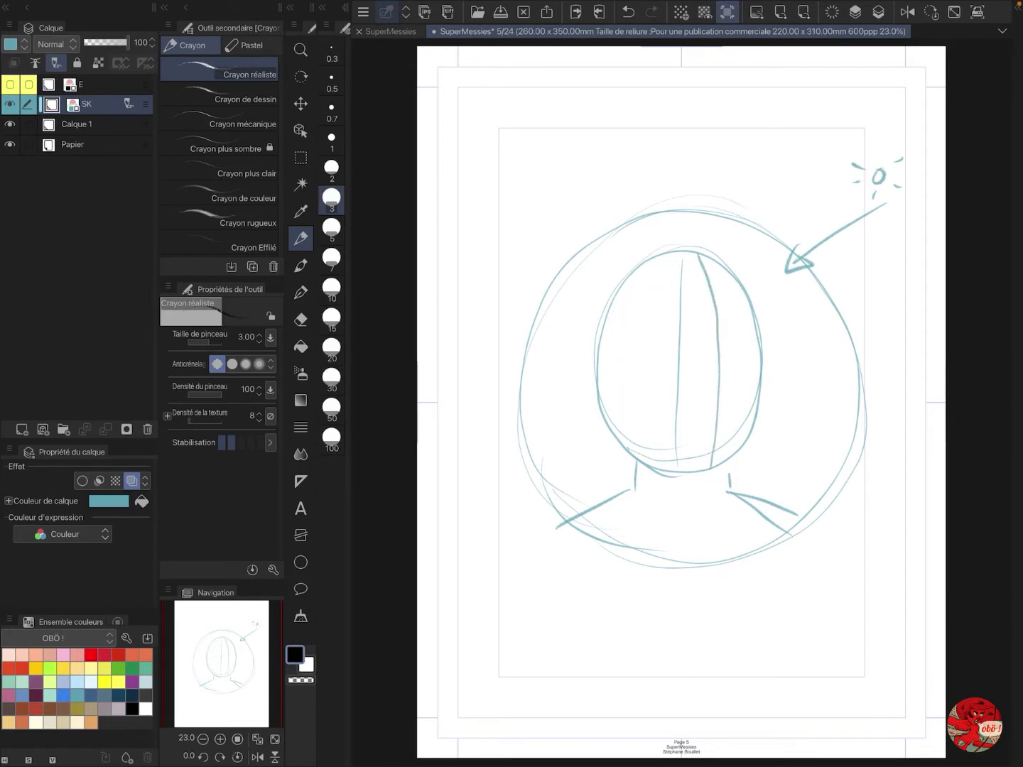
mouse_move(715, 333)
left_mouse_down()
mouse_move(729, 381)
mouse_move(727, 397)
mouse_move(711, 398)
mouse_move(694, 365)
mouse_move(707, 402)
left_mouse_up()
mouse_move(706, 353)
left_mouse_down()
mouse_move(714, 399)
mouse_move(697, 367)
mouse_move(686, 403)
left_mouse_up()
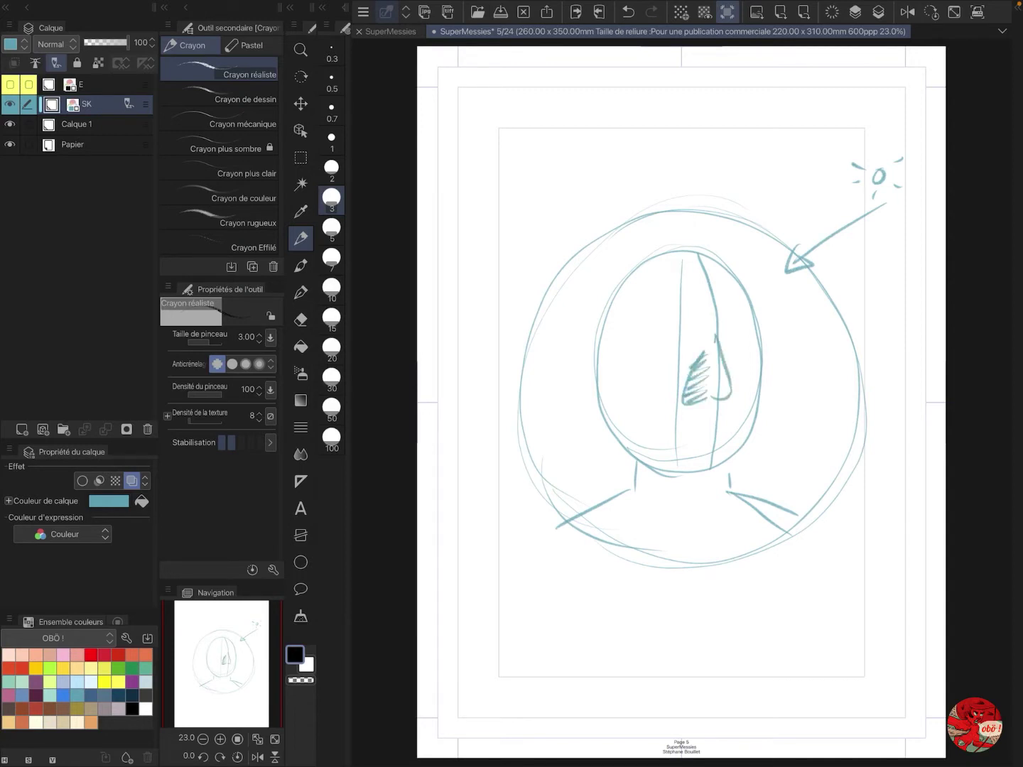
Step: Sketch a wavy shadow edge down the left of the face, plus round eyes, cheek curves and a toothed mouth
mouse_move(630, 286)
left_mouse_down()
mouse_move(629, 331)
mouse_move(647, 348)
mouse_move(632, 375)
mouse_move(657, 393)
mouse_move(652, 417)
mouse_move(676, 436)
mouse_move(681, 468)
left_mouse_up()
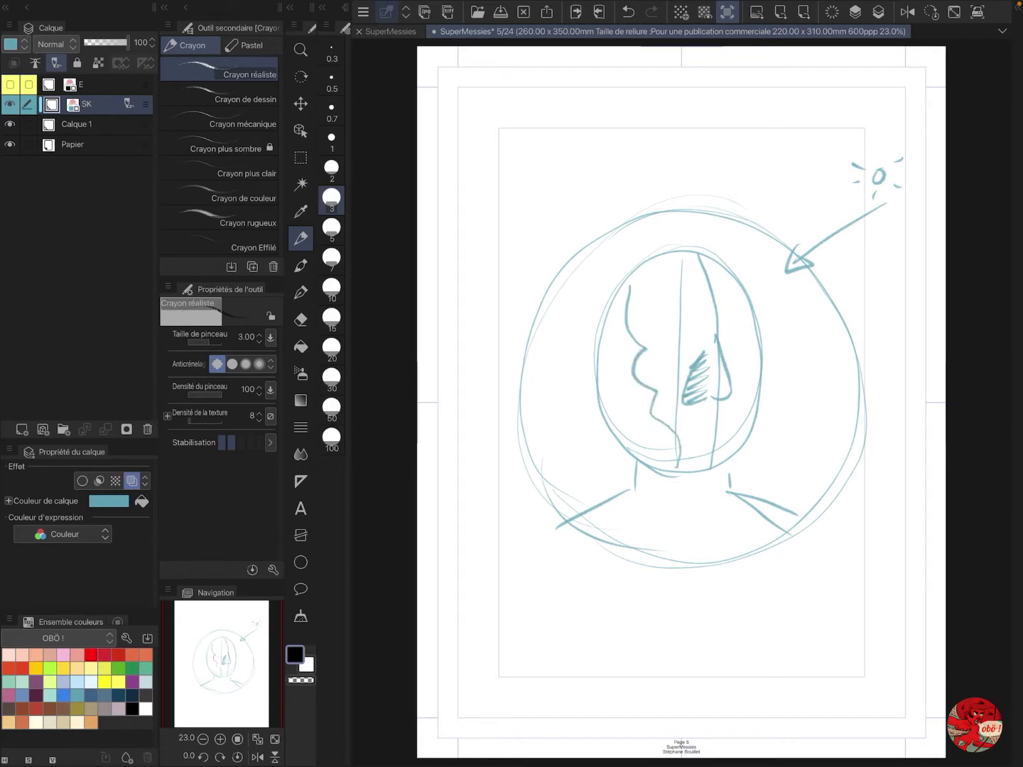
mouse_move(653, 348)
left_mouse_down()
mouse_move(634, 369)
mouse_move(660, 389)
left_mouse_up()
left_click_drag(668, 313, 666, 315)
left_click_drag(736, 316, 742, 335)
left_click_drag(657, 348, 641, 356)
mouse_move(752, 350)
left_mouse_down()
mouse_move(764, 344)
mouse_move(745, 375)
left_mouse_up()
mouse_move(648, 383)
left_mouse_down()
mouse_move(679, 381)
mouse_move(725, 430)
mouse_move(735, 395)
mouse_move(694, 430)
left_mouse_up()
mouse_move(706, 414)
left_mouse_down()
mouse_move(707, 431)
mouse_move(721, 428)
left_mouse_up()
Step: Hatch the left side of the face diagonally between the head outline and the wavy shadow edge
left_click_drag(610, 307, 631, 279)
mouse_move(610, 316)
left_mouse_down()
mouse_move(628, 297)
mouse_move(623, 311)
left_mouse_up()
mouse_move(600, 368)
left_mouse_down()
mouse_move(631, 339)
mouse_move(634, 352)
left_mouse_up()
mouse_move(606, 406)
left_mouse_down()
mouse_move(634, 381)
mouse_move(642, 392)
left_mouse_up()
mouse_move(617, 432)
left_mouse_down()
mouse_move(654, 420)
mouse_move(642, 428)
left_mouse_up()
left_click_drag(641, 452, 664, 432)
left_click_drag(656, 458, 670, 446)
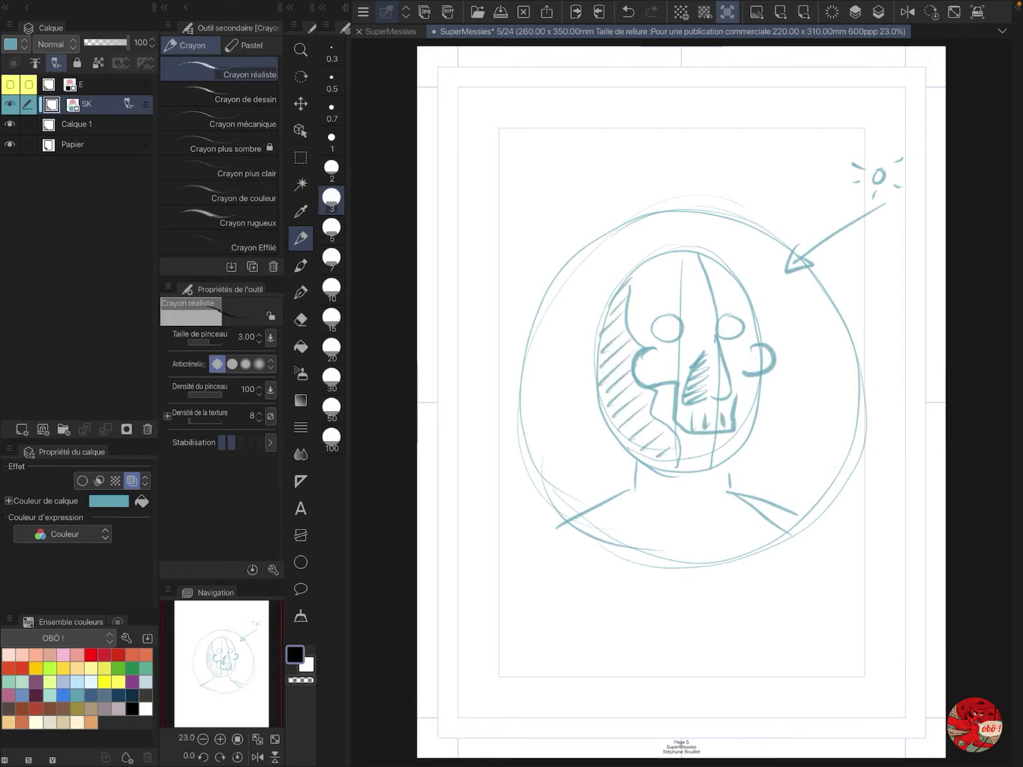
Step: Darken the nose shadow and outline the hatched shadow area on the left of the face with thicker strokes
mouse_move(710, 356)
left_mouse_down()
mouse_move(703, 405)
mouse_move(720, 345)
mouse_move(723, 356)
left_mouse_up()
left_click_drag(711, 388, 721, 344)
left_click_drag(704, 390, 716, 383)
mouse_move(622, 278)
left_mouse_down()
mouse_move(609, 291)
mouse_move(647, 454)
left_mouse_up()
left_click_drag(644, 457, 665, 422)
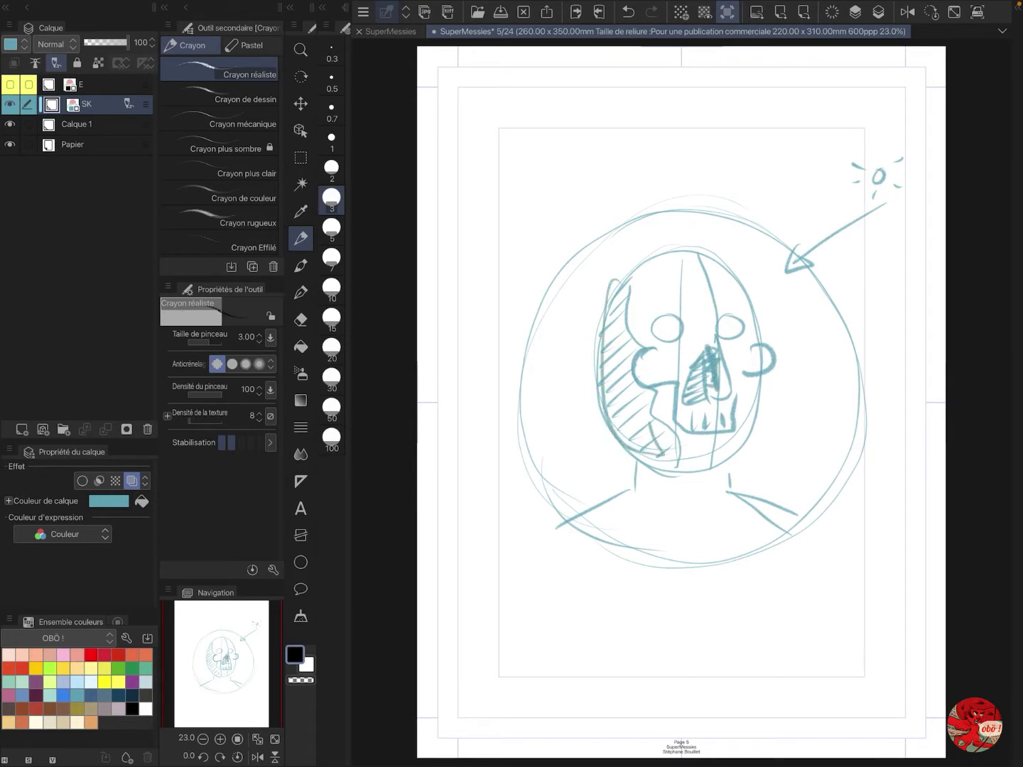
left_click_drag(625, 296, 651, 424)
left_click_drag(622, 288, 627, 299)
Step: Outline a curved shadow from the neck across the left shoulder and fill it with diagonal hatching
left_click_drag(671, 479, 661, 502)
left_click_drag(664, 502, 583, 541)
left_click_drag(653, 473, 627, 484)
left_click_drag(660, 481, 590, 515)
left_click_drag(634, 508, 582, 529)
left_click_drag(636, 519, 589, 534)
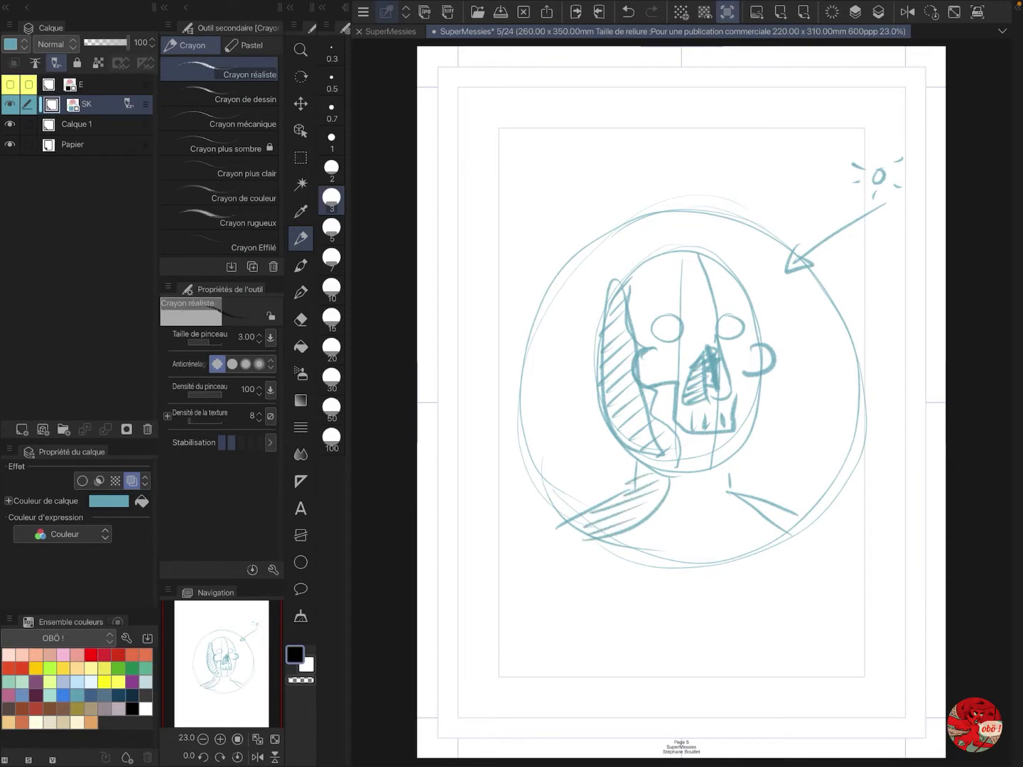
Step: Add pupils to both eyes and sketch a separate pair of small eyes to the right of the head
mouse_move(665, 319)
left_mouse_down()
mouse_move(666, 340)
mouse_move(655, 330)
mouse_move(675, 323)
mouse_move(725, 337)
left_mouse_up()
mouse_move(726, 315)
left_mouse_down()
mouse_move(715, 326)
mouse_move(721, 336)
left_mouse_up()
mouse_move(809, 313)
left_mouse_down()
mouse_move(822, 320)
mouse_move(807, 324)
mouse_move(850, 325)
left_mouse_up()
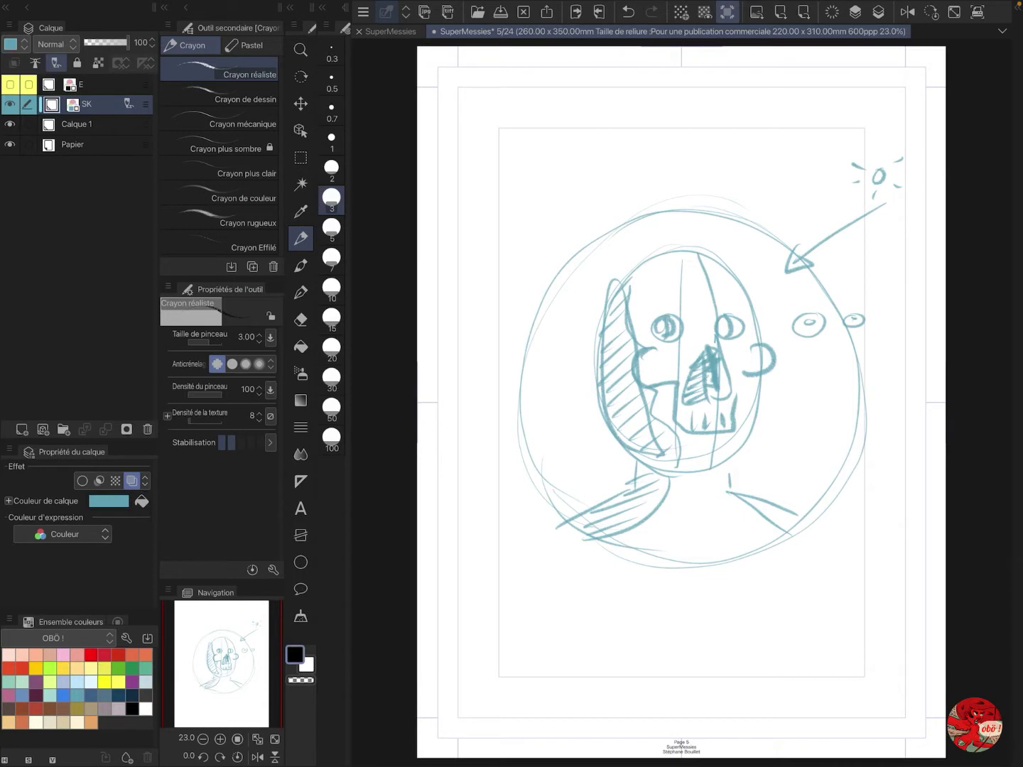
Step: Sketch voluminous curly hair around both sides of the head, with a hairline across the forehead
mouse_move(686, 214)
left_mouse_down()
mouse_move(617, 229)
mouse_move(571, 405)
mouse_move(566, 493)
mouse_move(624, 476)
left_mouse_up()
mouse_move(718, 213)
left_mouse_down()
mouse_move(756, 239)
mouse_move(841, 497)
left_mouse_up()
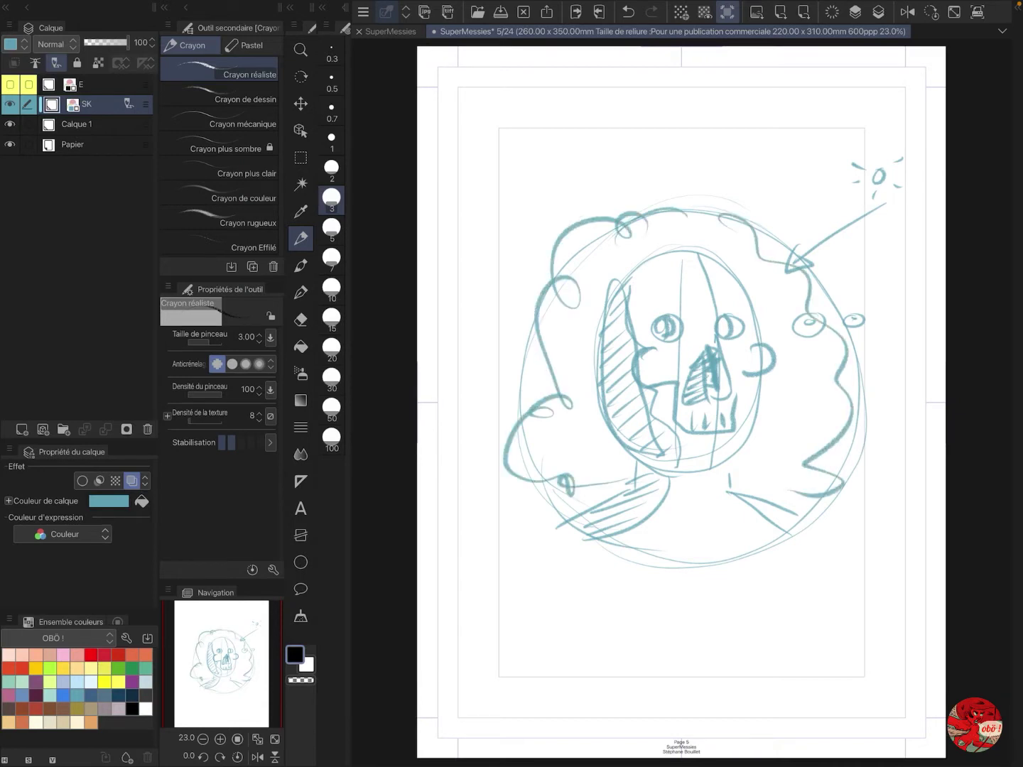
mouse_move(699, 238)
left_mouse_down()
mouse_move(710, 274)
mouse_move(624, 324)
left_mouse_up()
left_click_drag(636, 348, 569, 376)
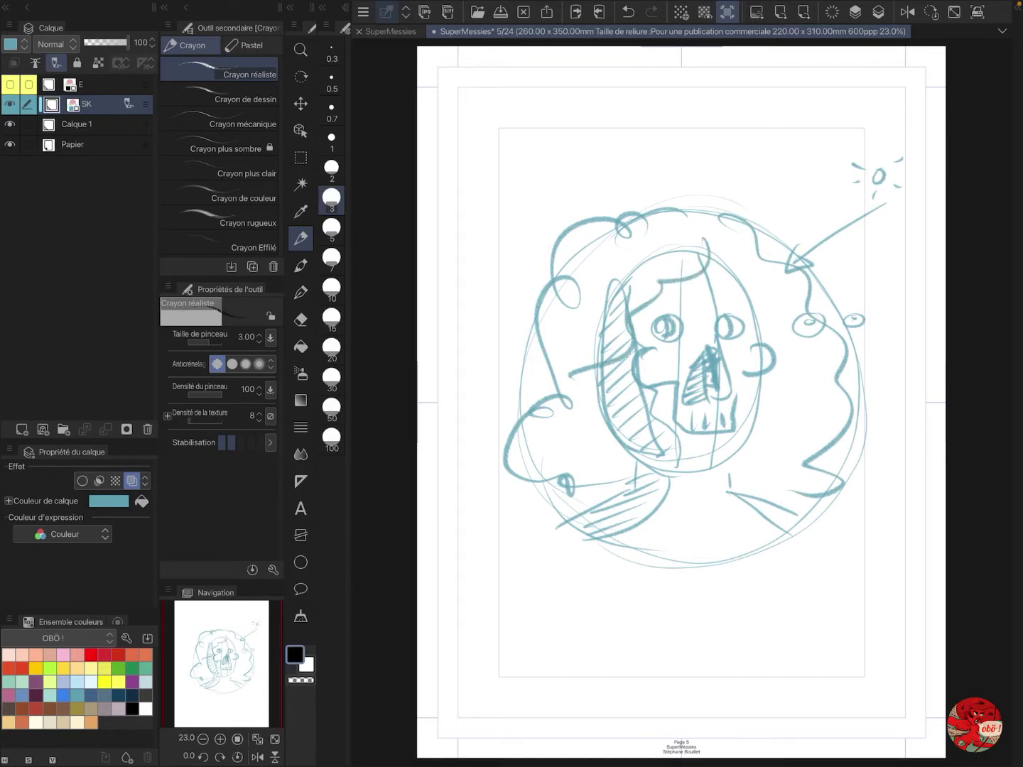
Step: Retrace the large circle around the head and hair with a thicker, bolder line
mouse_move(775, 226)
left_mouse_down()
mouse_move(691, 201)
mouse_move(512, 405)
left_mouse_up()
mouse_move(739, 208)
left_mouse_down()
mouse_move(782, 222)
mouse_move(870, 373)
mouse_move(789, 545)
mouse_move(595, 552)
left_mouse_up()
left_click_drag(511, 366, 637, 558)
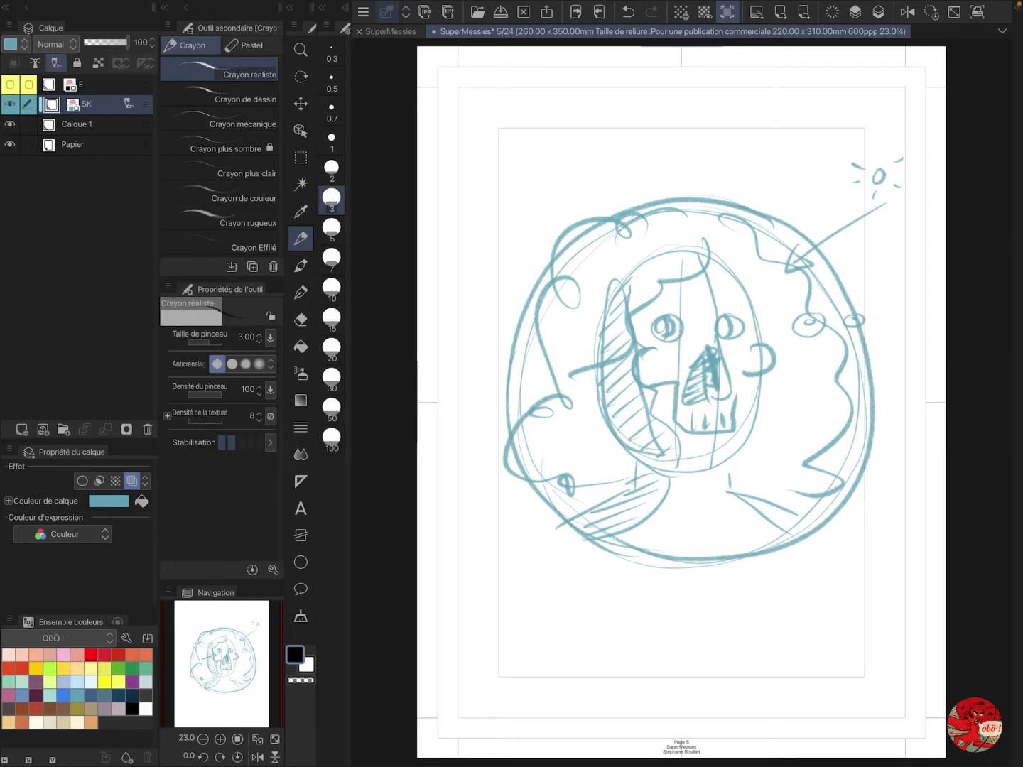
Step: Draw an open rectangular frame around the head and a larger closed frame around the whole portrait
mouse_move(554, 221)
left_mouse_down()
mouse_move(562, 533)
mouse_move(559, 224)
mouse_move(796, 204)
mouse_move(809, 556)
left_mouse_up()
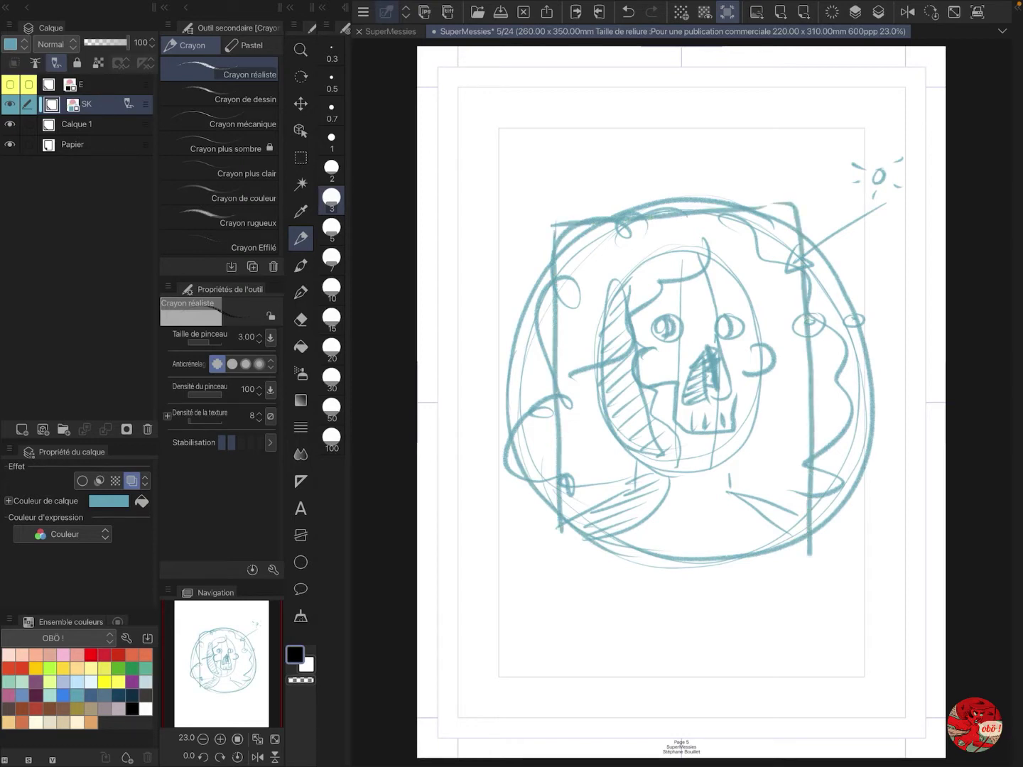
mouse_move(860, 524)
left_mouse_down()
mouse_move(843, 179)
mouse_move(540, 176)
left_mouse_up()
left_click_drag(507, 338, 511, 547)
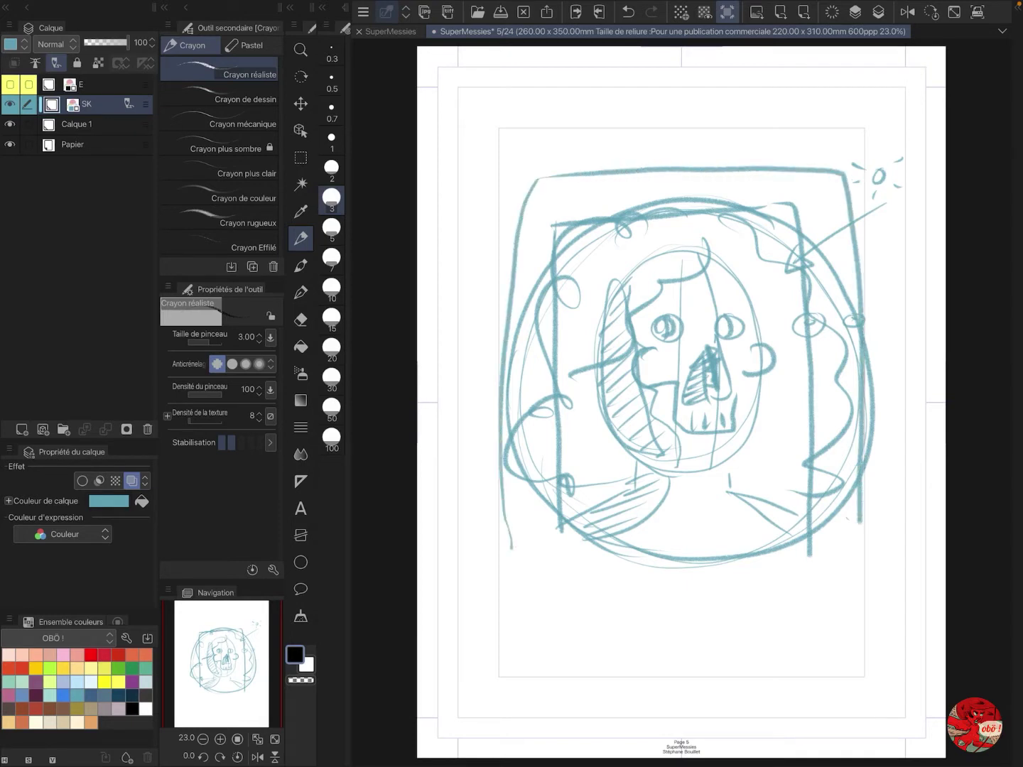
left_click_drag(528, 604, 875, 614)
left_click_drag(861, 519, 857, 618)
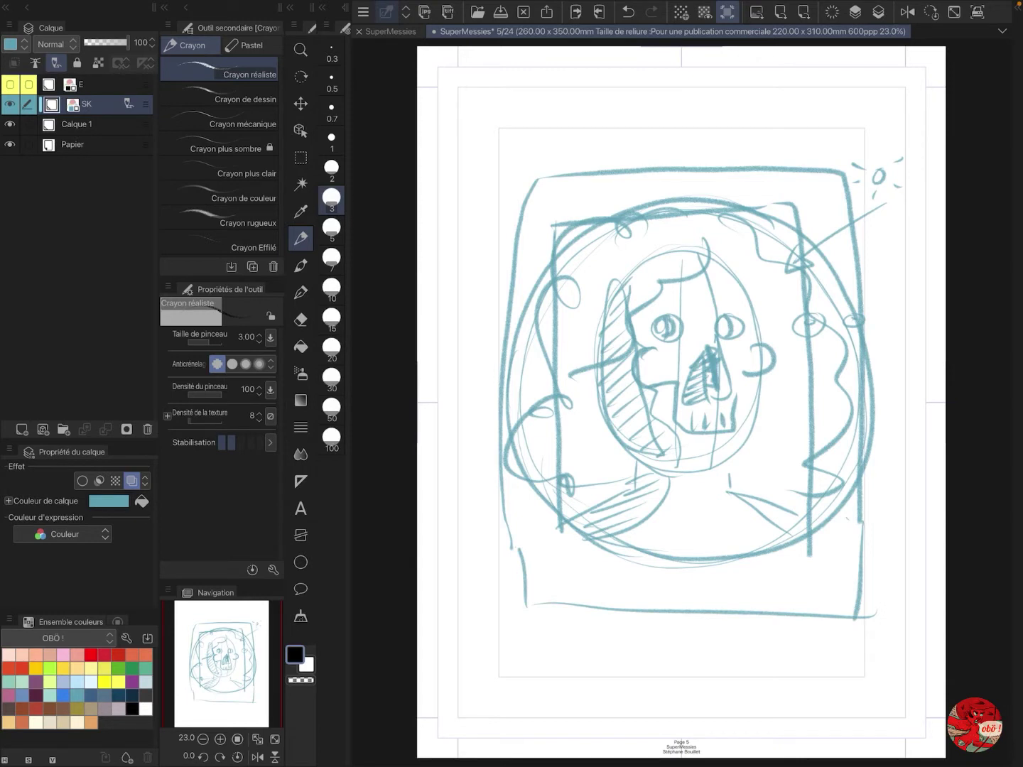
Step: Clear the whole sketch from the SK layer and undo the clearing
key("Delete")
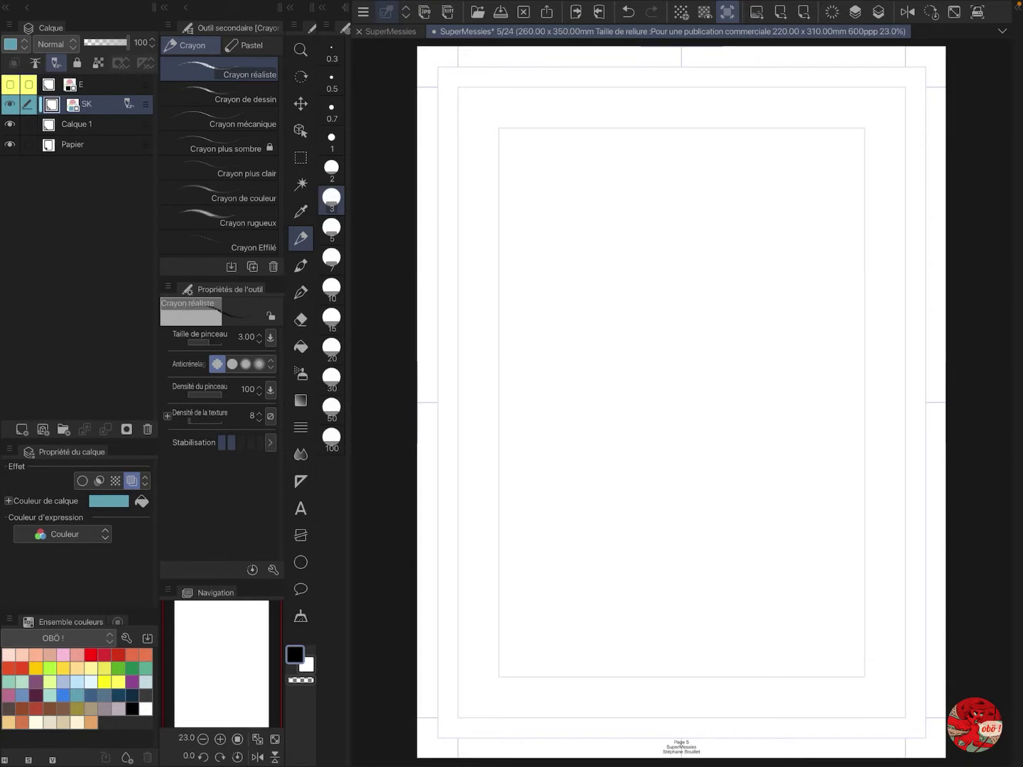
key("ctrl+z")
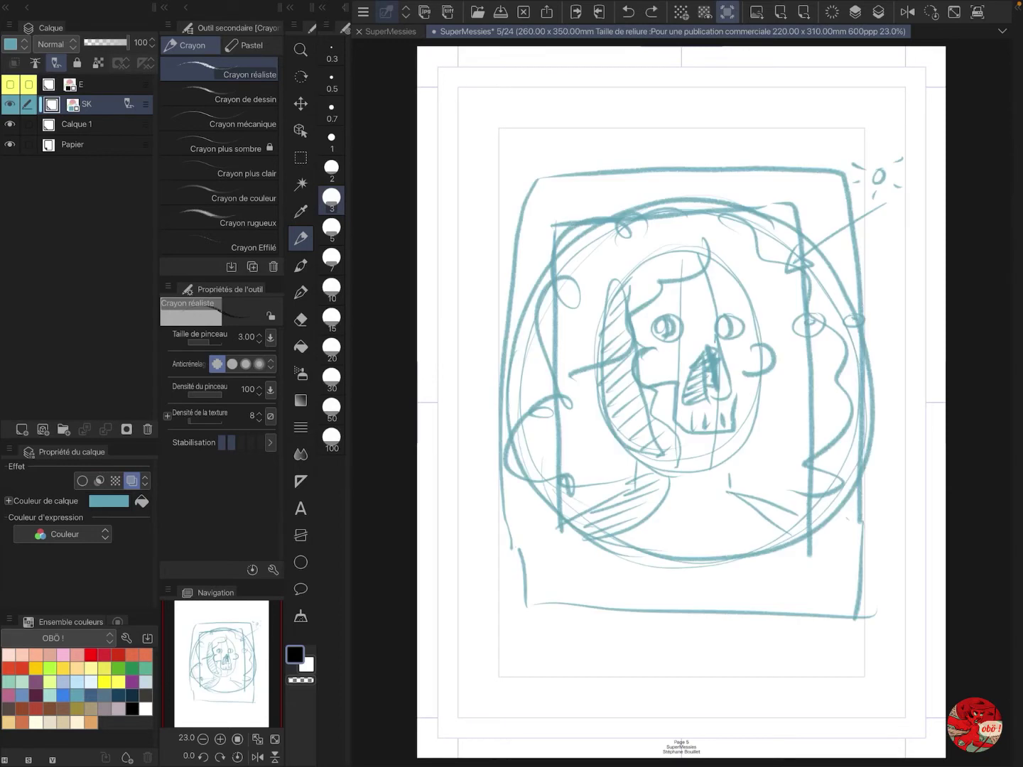
Step: Redo the clearing of the sketch on the SK layer
key("ctrl+y")
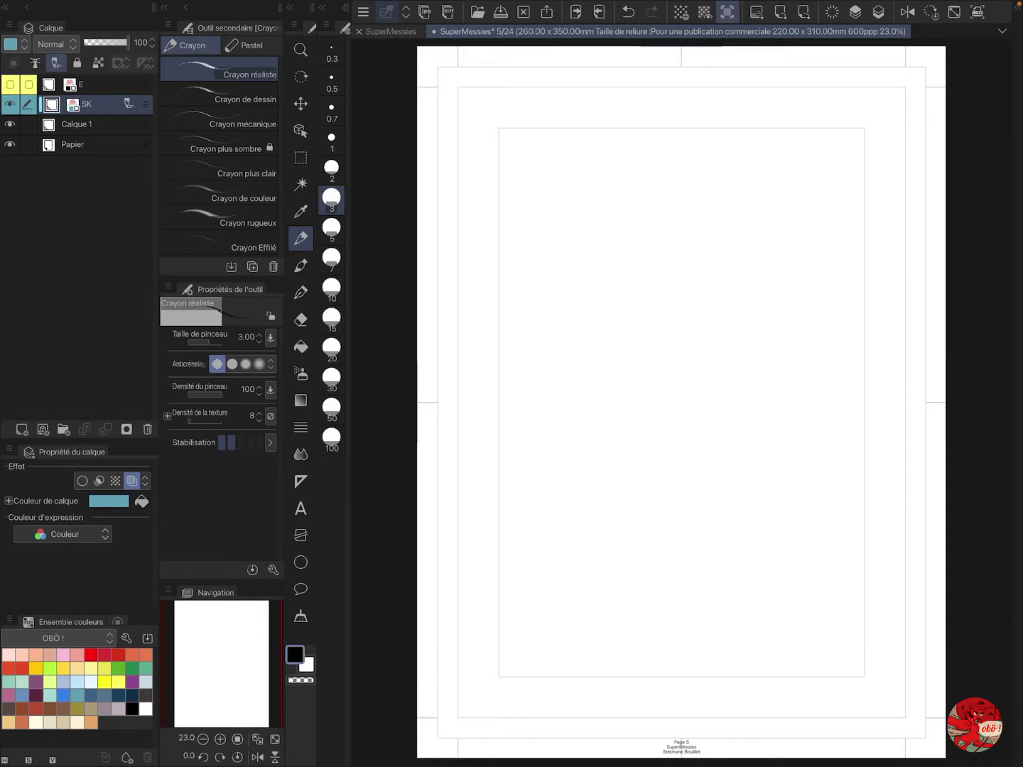
Step: Sketch a small oval-headed figure, a slanted panel above it and a double-headed arrow linking the two
left_click_drag(559, 286, 533, 385)
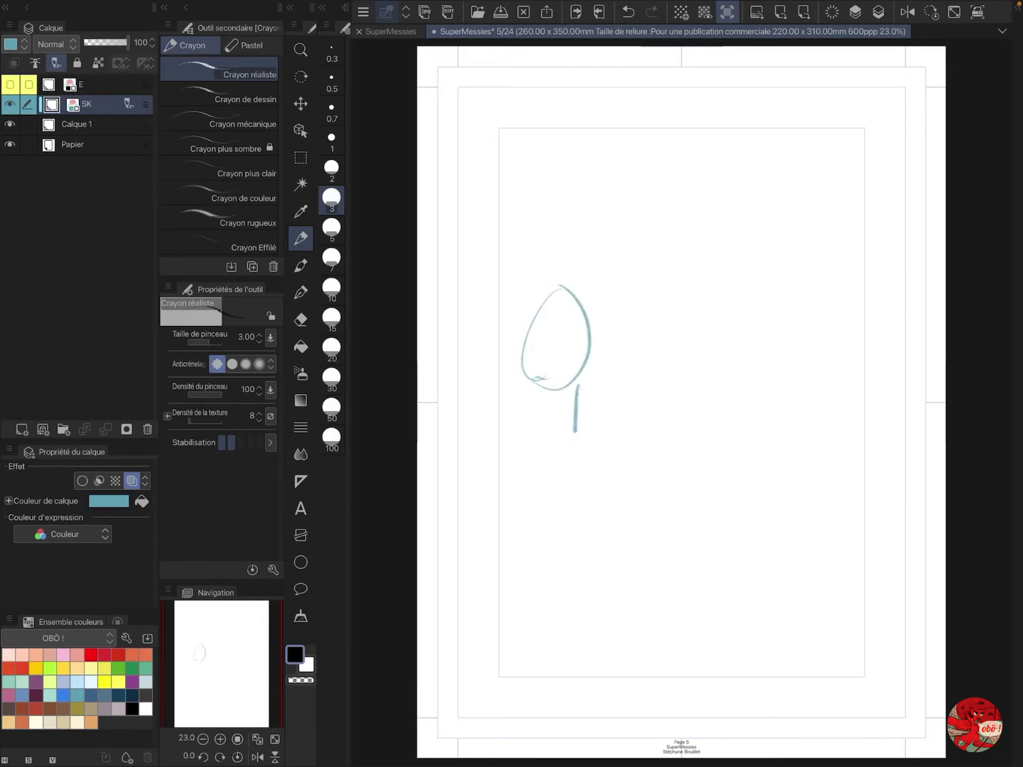
mouse_move(567, 144)
left_mouse_down()
mouse_move(761, 145)
mouse_move(785, 385)
mouse_move(520, 249)
mouse_move(782, 258)
left_mouse_up()
left_click_drag(592, 441, 730, 267)
left_click_drag(709, 277, 736, 263)
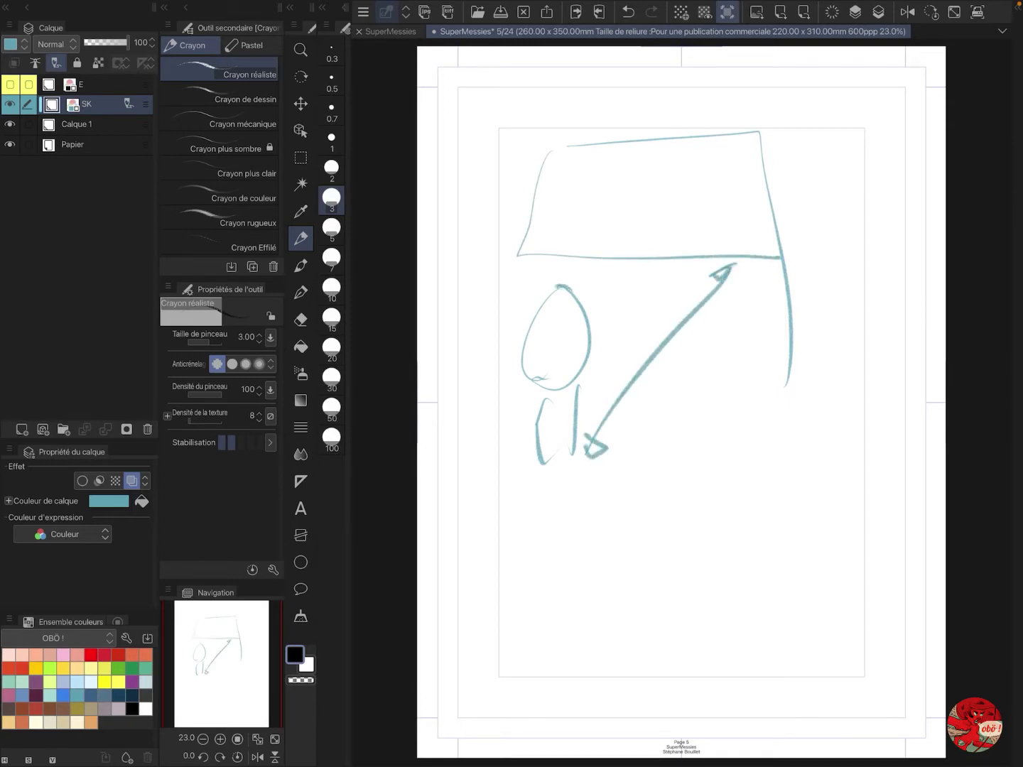
mouse_move(557, 286)
left_mouse_down()
mouse_move(581, 367)
mouse_move(525, 354)
mouse_move(564, 393)
left_mouse_up()
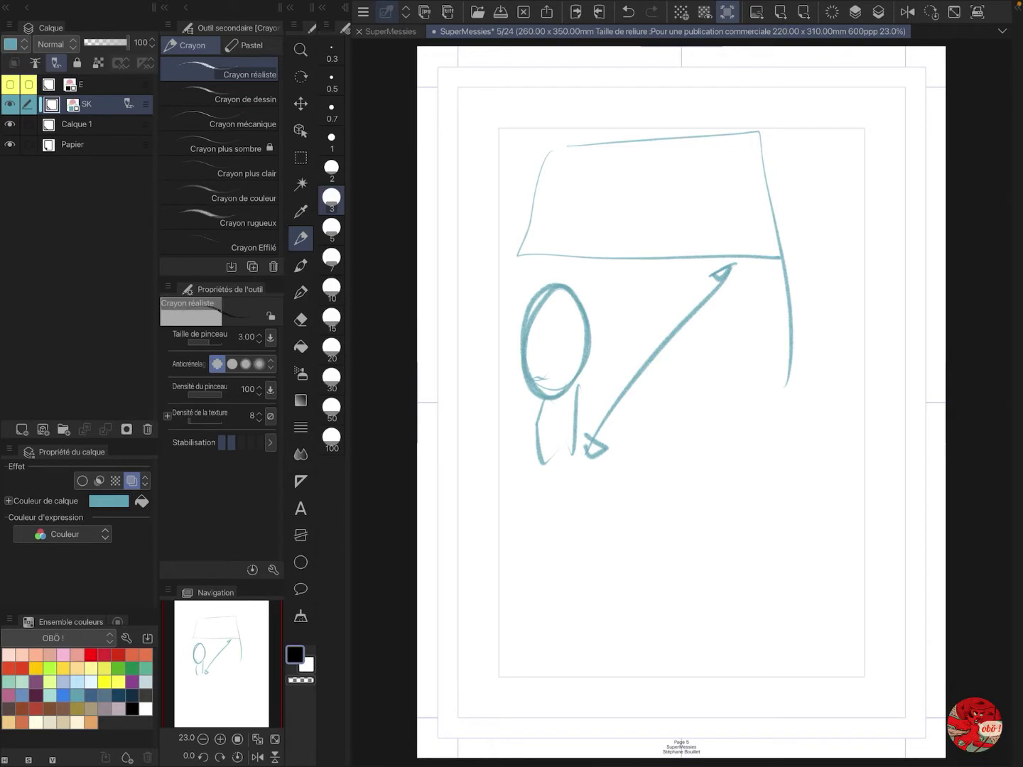
Step: Hatch and scribble a rough shape inside the slanted panel with the size 10 pencil, and clear the SK layer
left_click(331, 288)
mouse_move(559, 165)
left_mouse_down()
mouse_move(639, 242)
mouse_move(662, 237)
left_mouse_up()
mouse_move(630, 229)
left_mouse_down()
mouse_move(663, 236)
mouse_move(691, 183)
mouse_move(703, 228)
mouse_move(747, 240)
left_mouse_up()
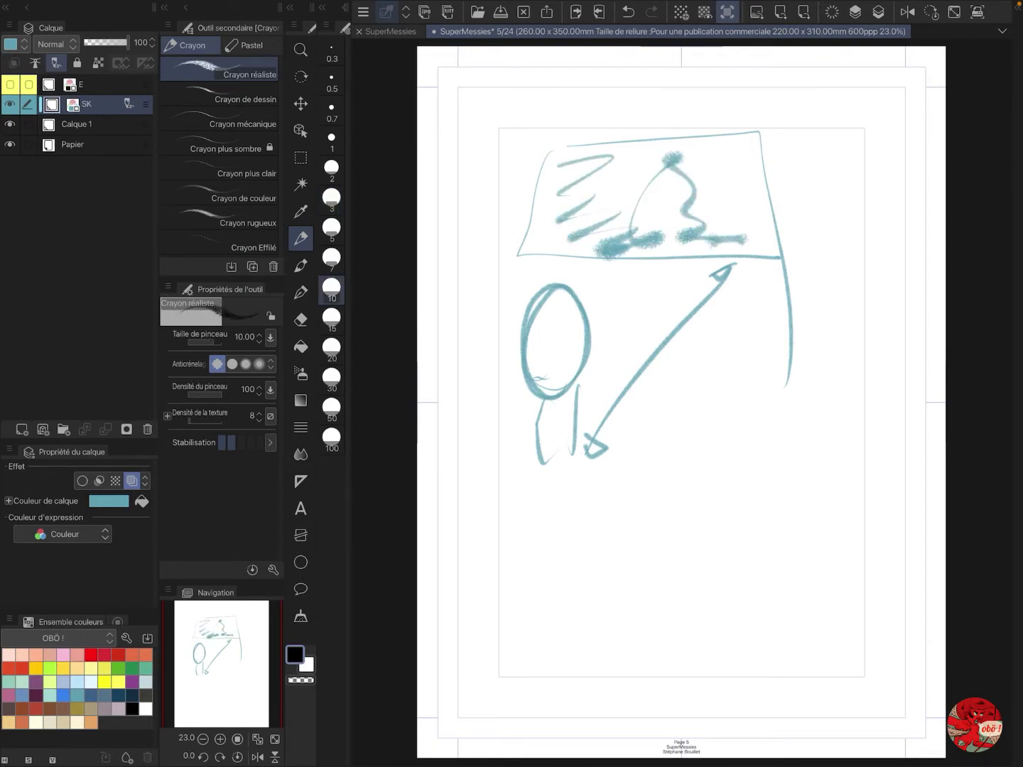
key("Delete")
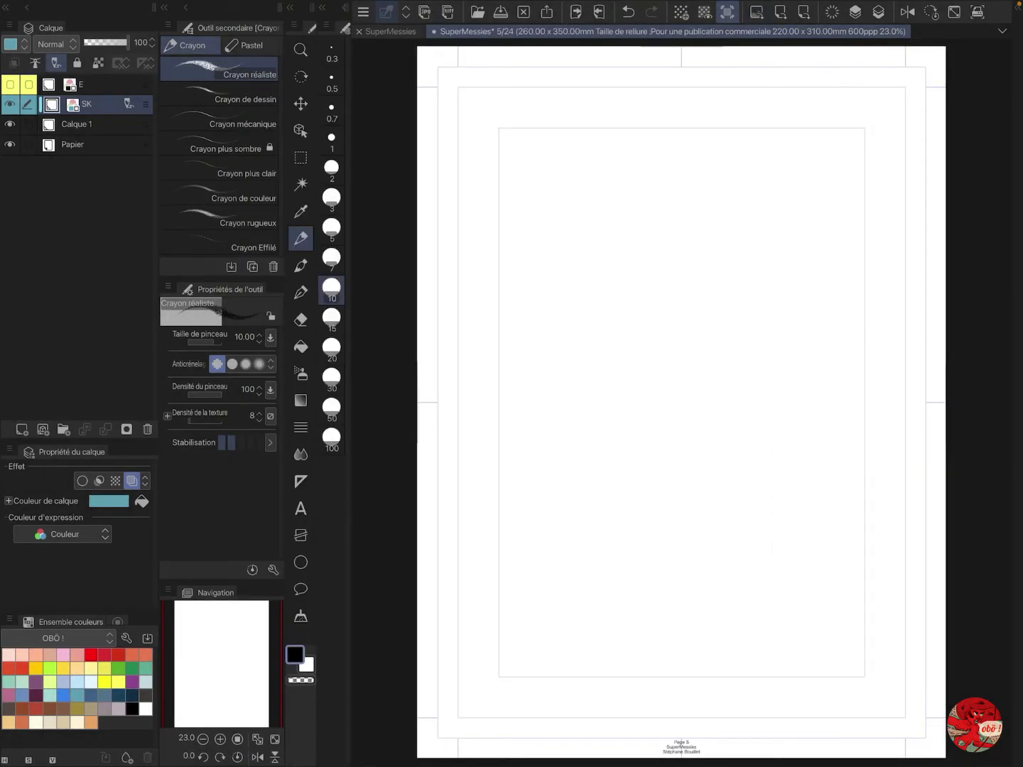
Step: Import the close-up portrait photo with the blue sky from the photo library, leaving it unrotated
left_click(780, 11)
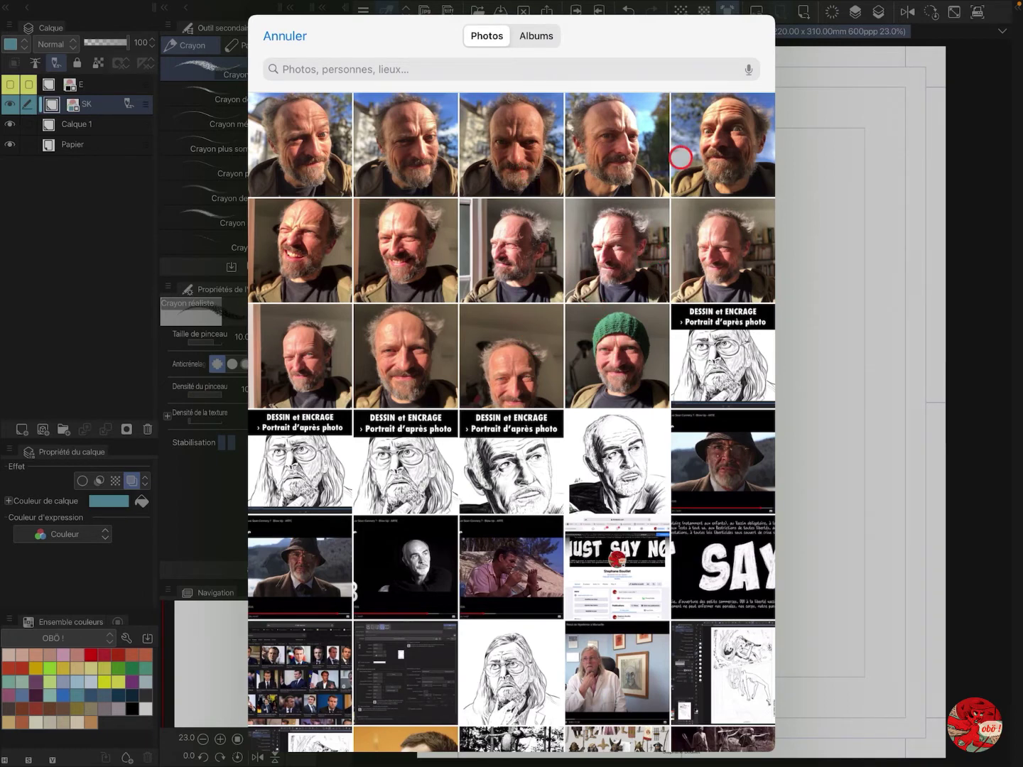
left_click(736, 150)
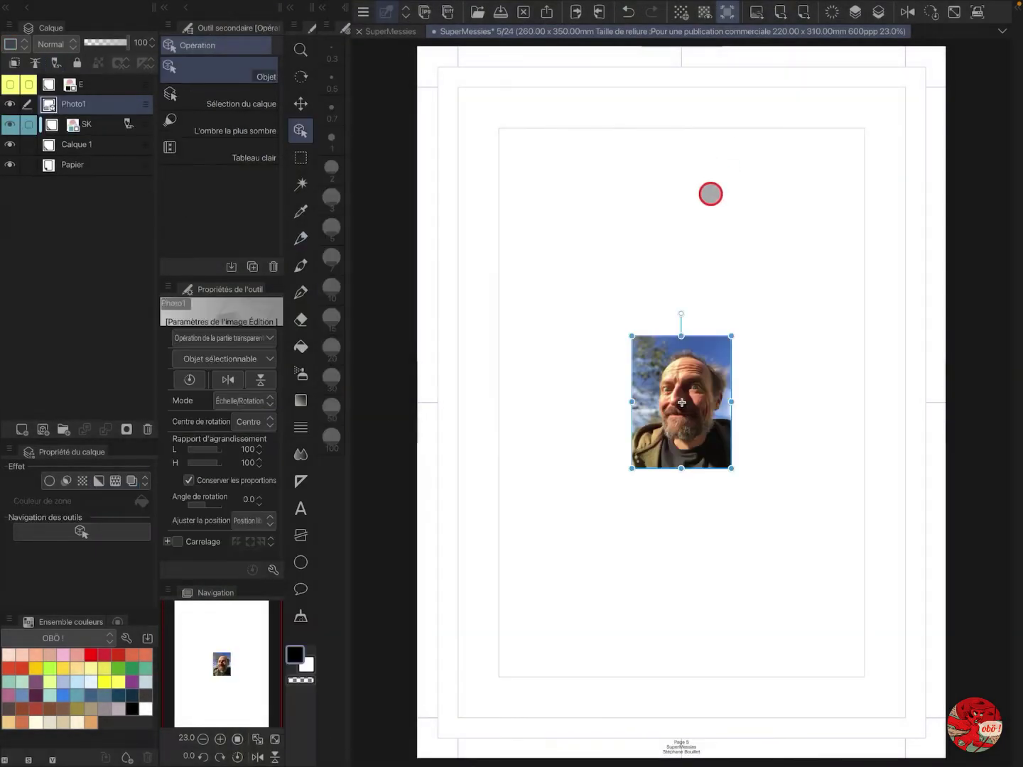
left_click_drag(710, 194, 681, 148)
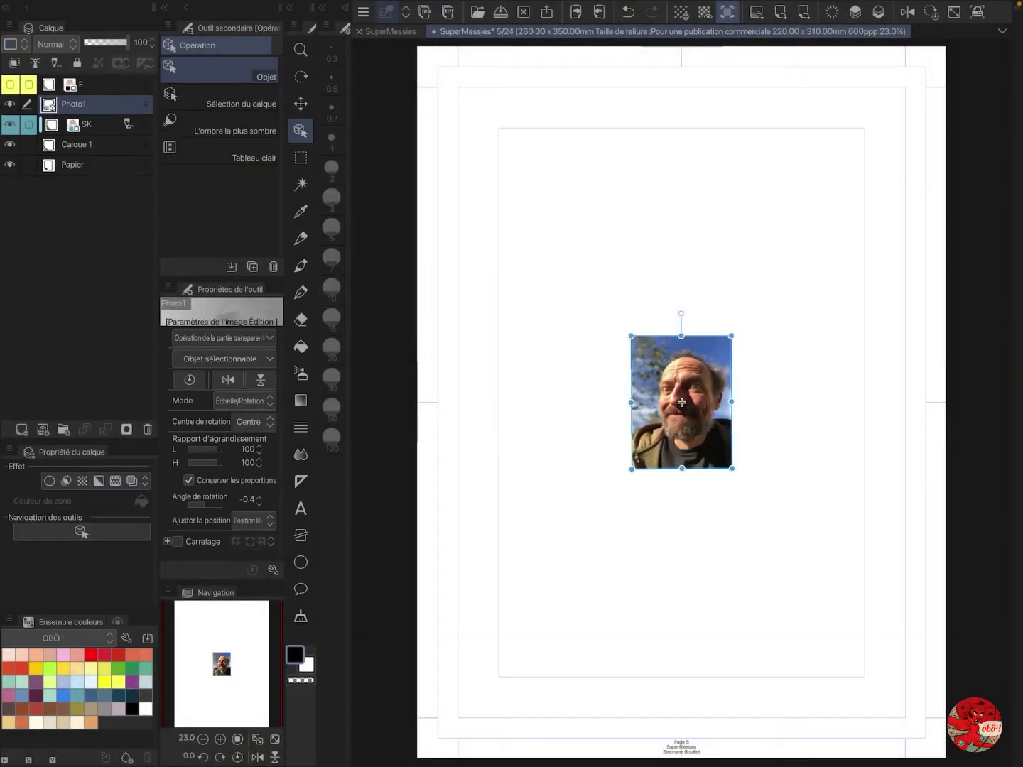
key("ctrl+z")
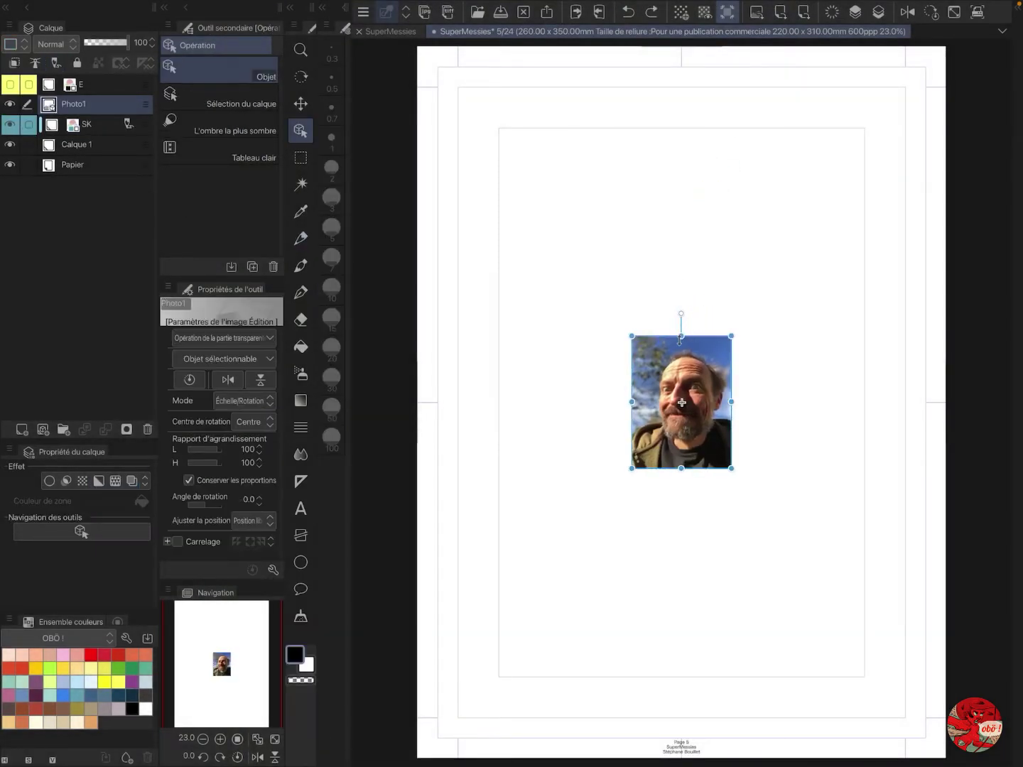
Step: Enlarge the imported photo to 415% with proportions kept and place it over the lower part of the page frame
left_click_drag(680, 338, 680, 10)
left_click_drag(683, 412, 666, 582)
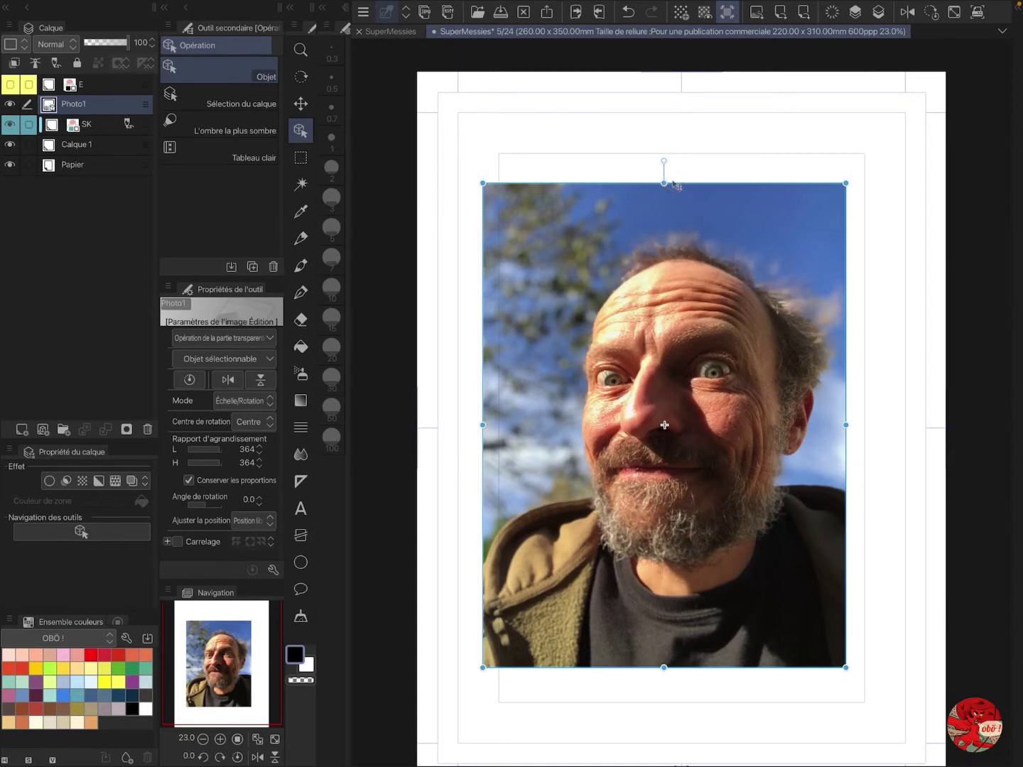
left_click_drag(664, 183, 663, 114)
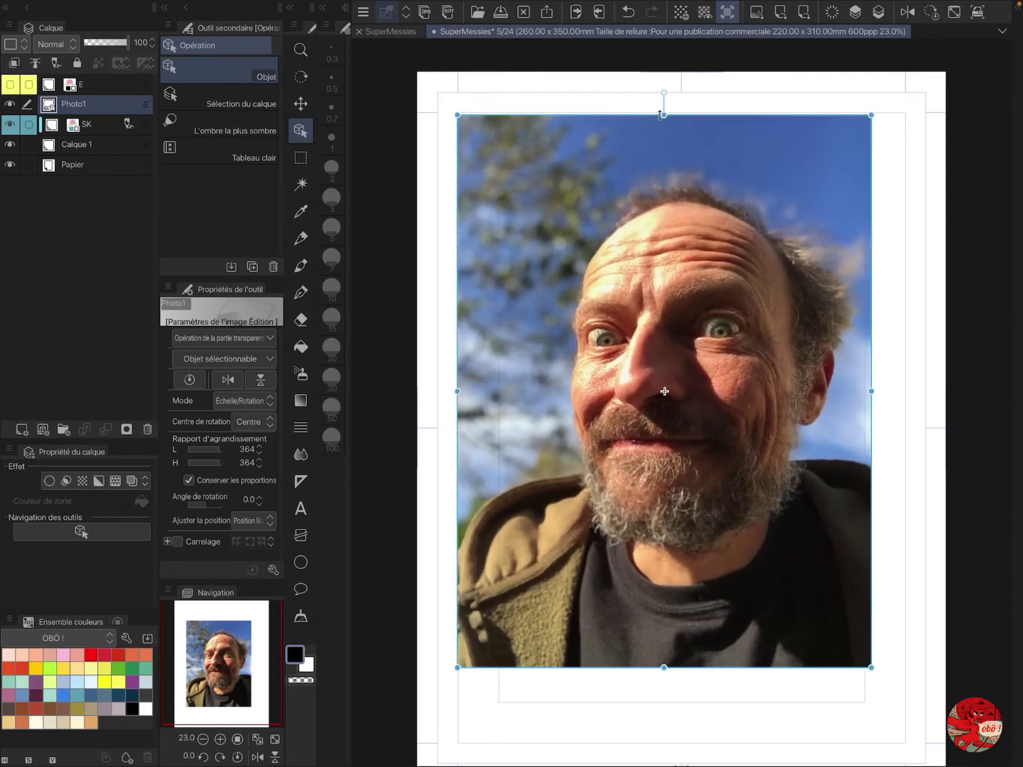
left_click_drag(706, 264, 712, 327)
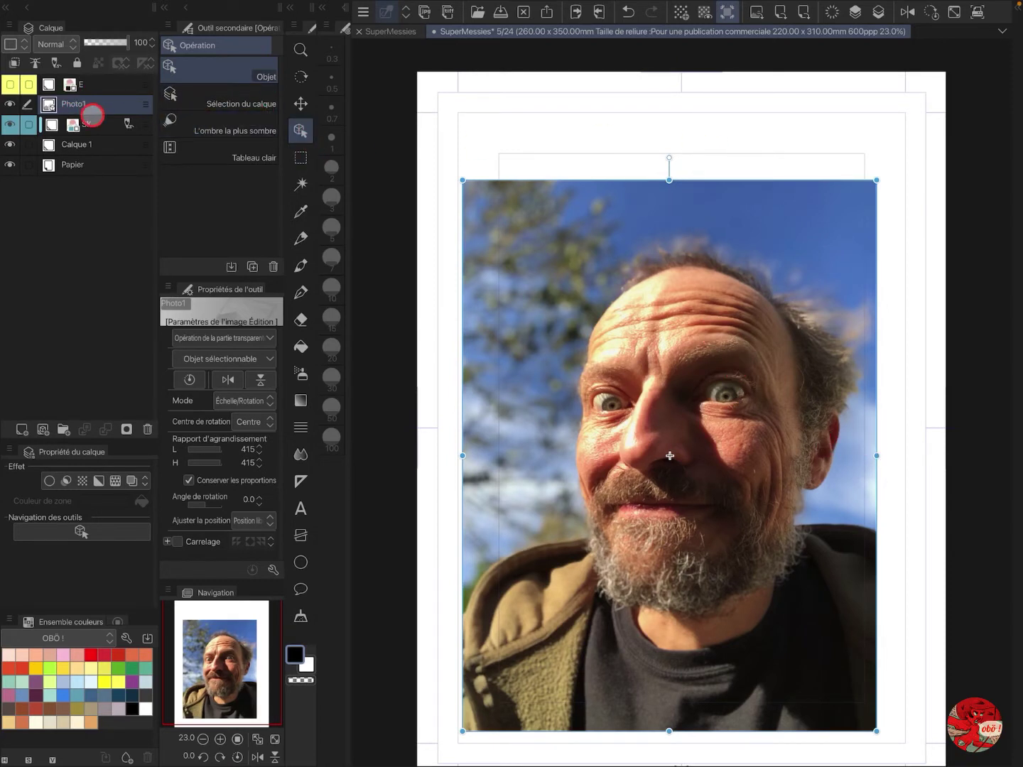
Step: Lower the Photo1 layer's opacity to 17% and apply black as its layer colour
left_click(91, 42)
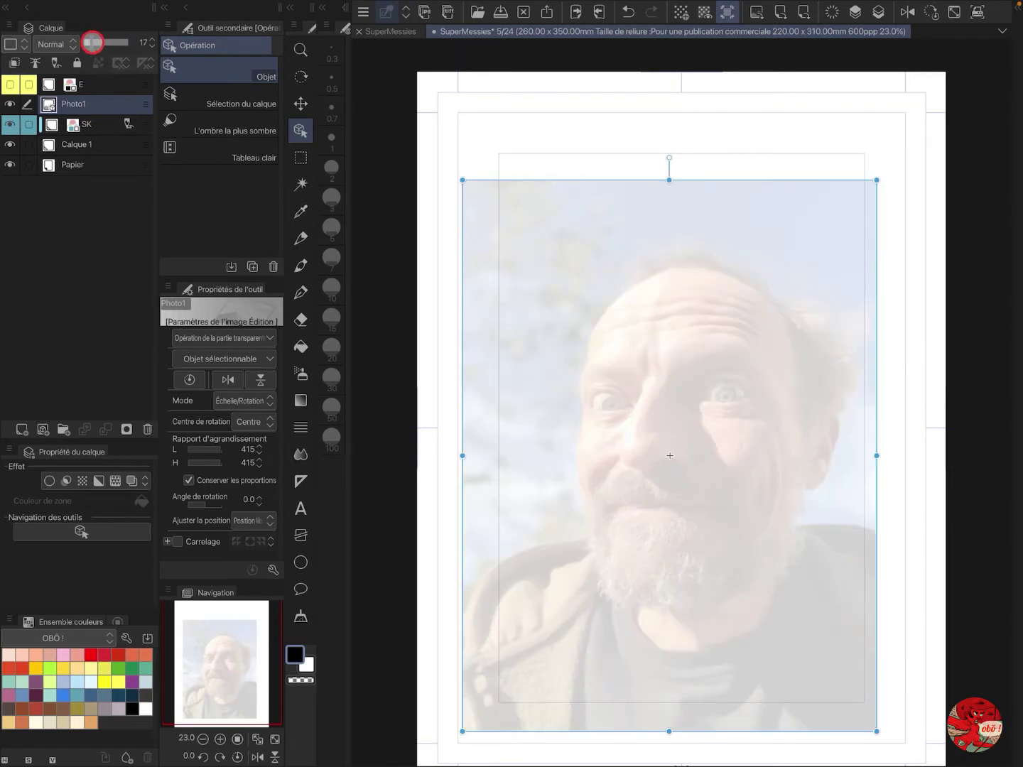
left_click(131, 482)
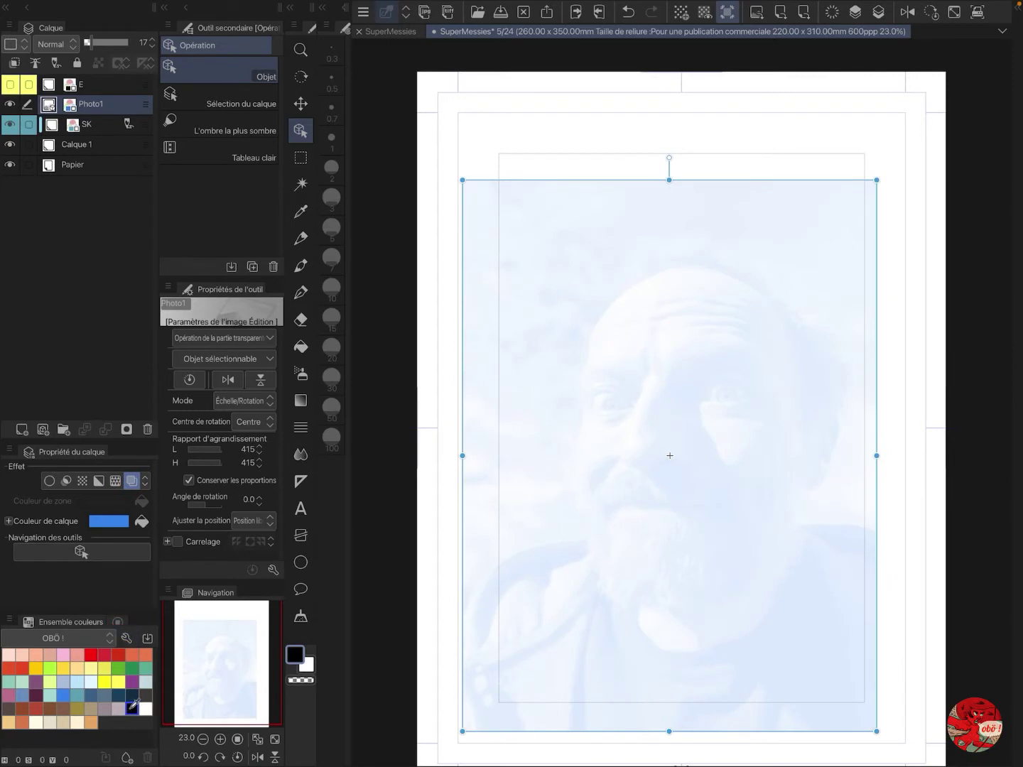
left_click(142, 520)
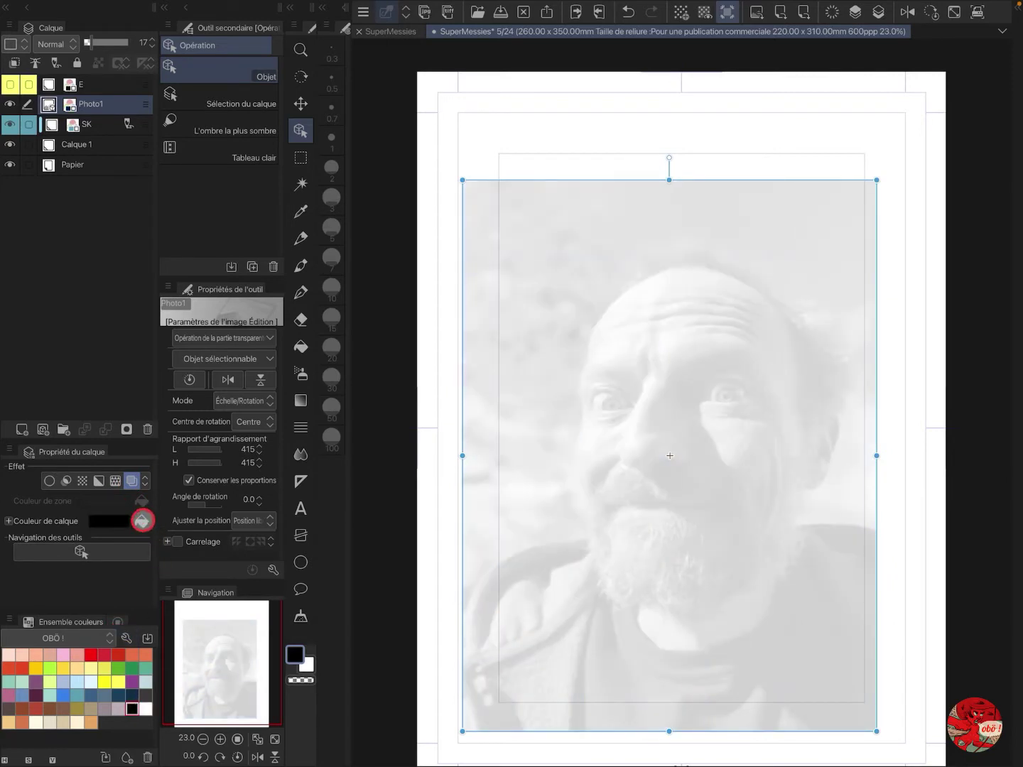
Step: Add a Luminosité/contraste correction layer above Photo1 with default values and clip it to the photo
left_click(363, 10)
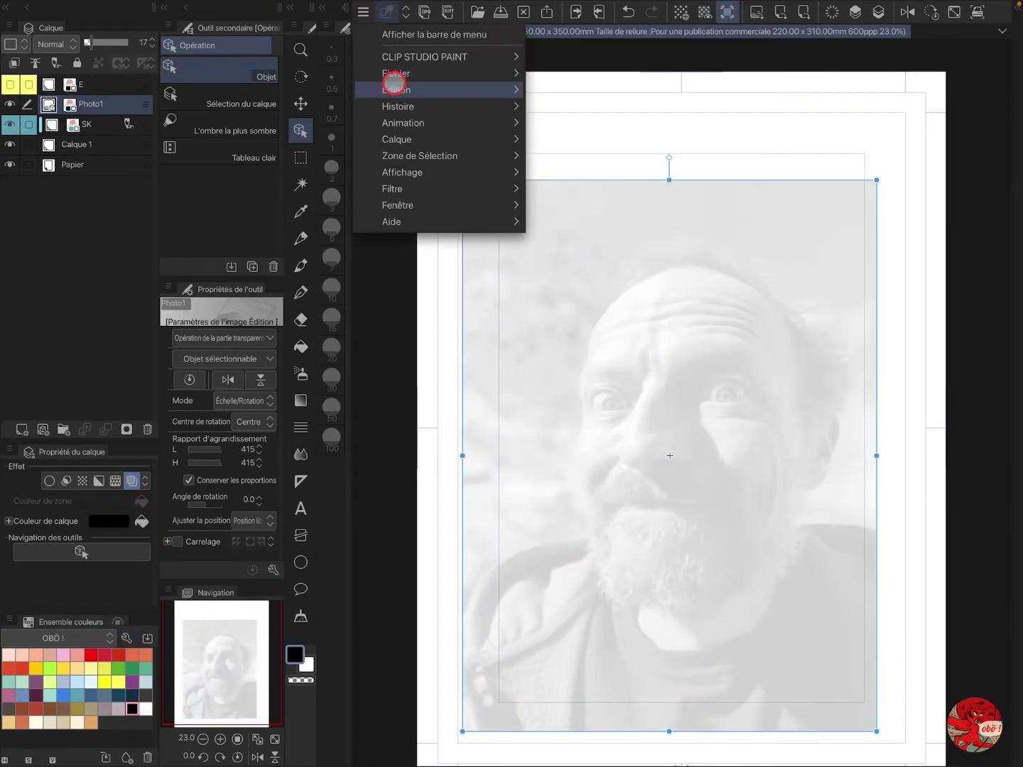
mouse_move(476, 137)
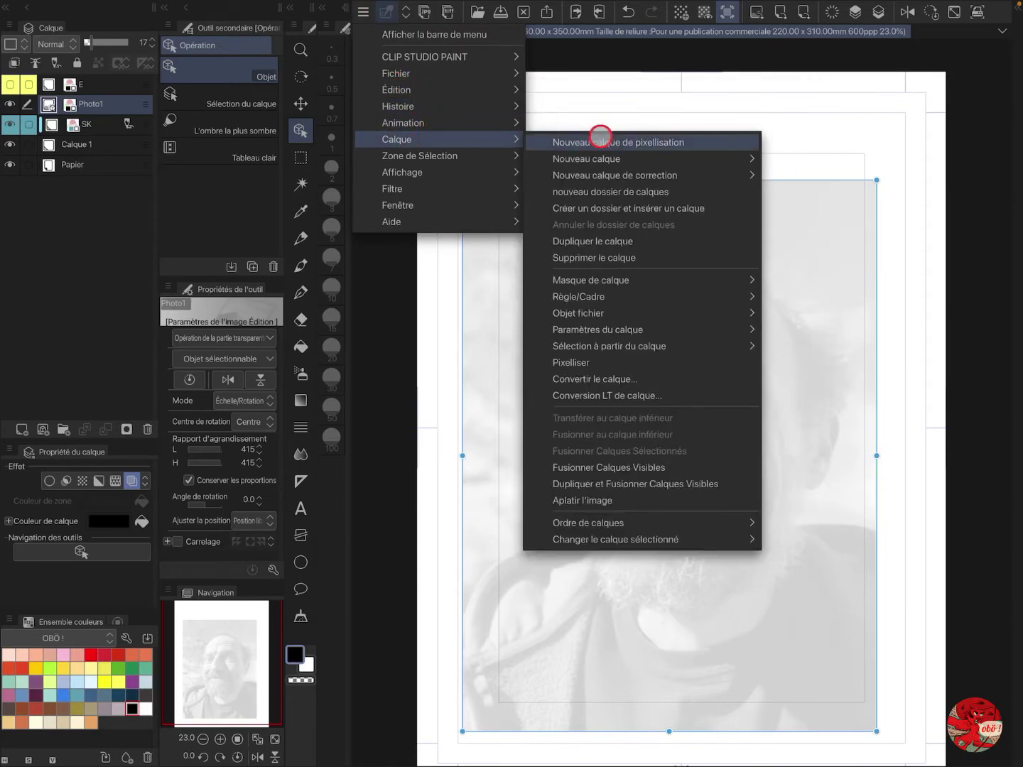
mouse_move(719, 174)
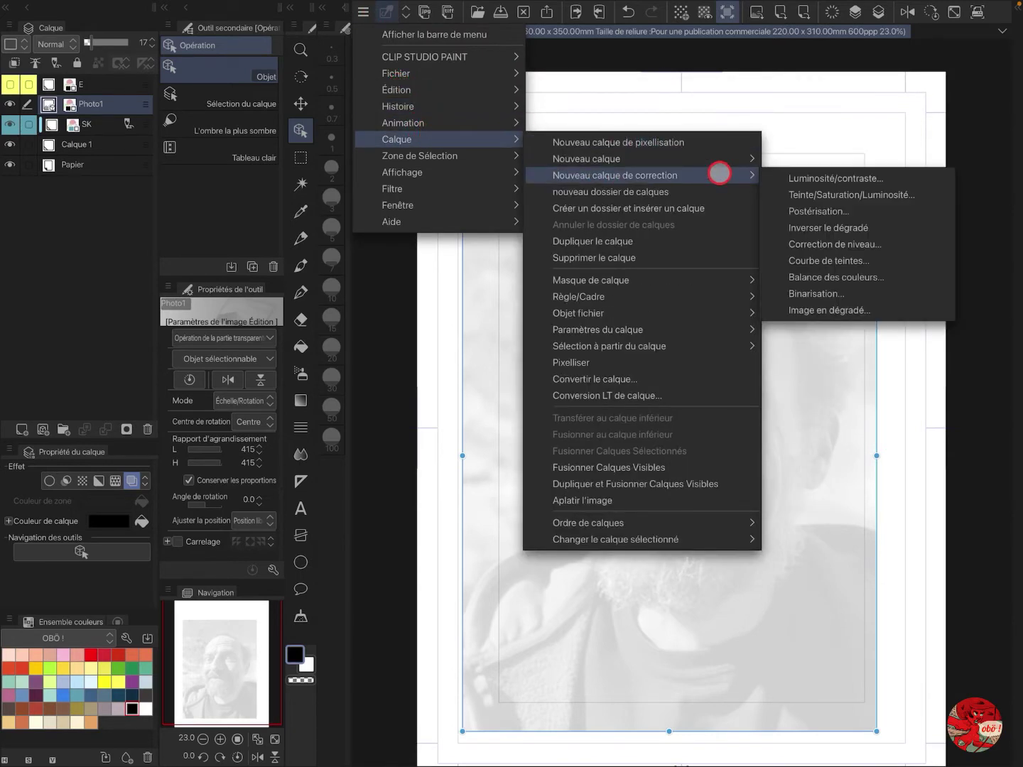
left_click(875, 179)
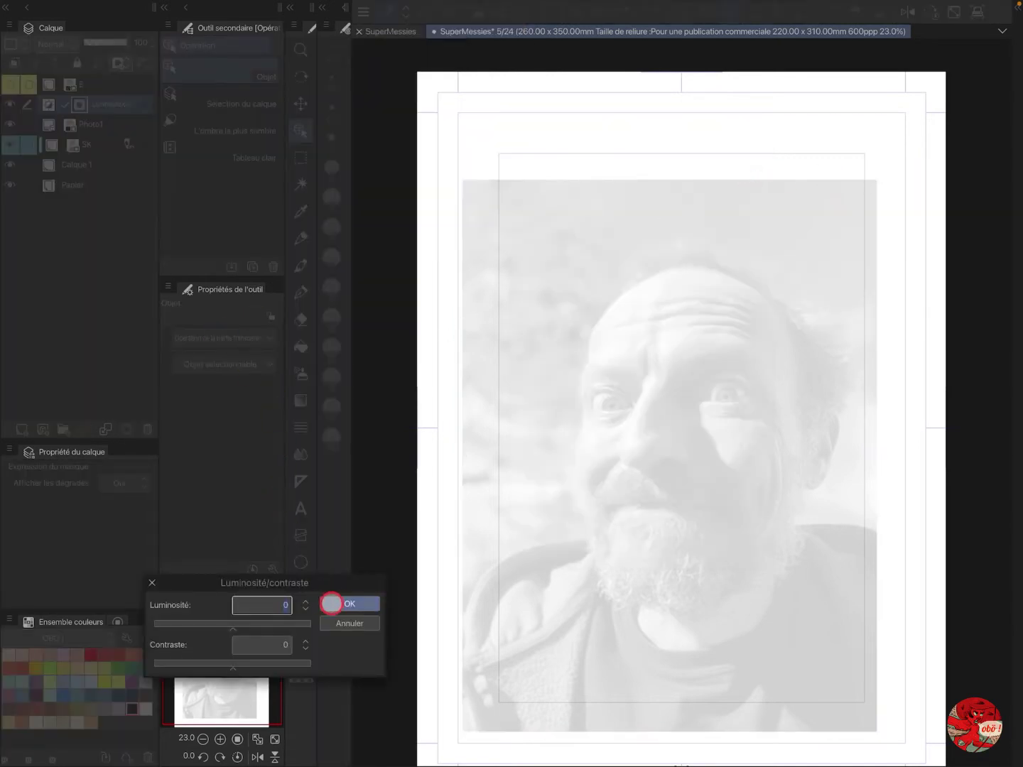
left_click(331, 604)
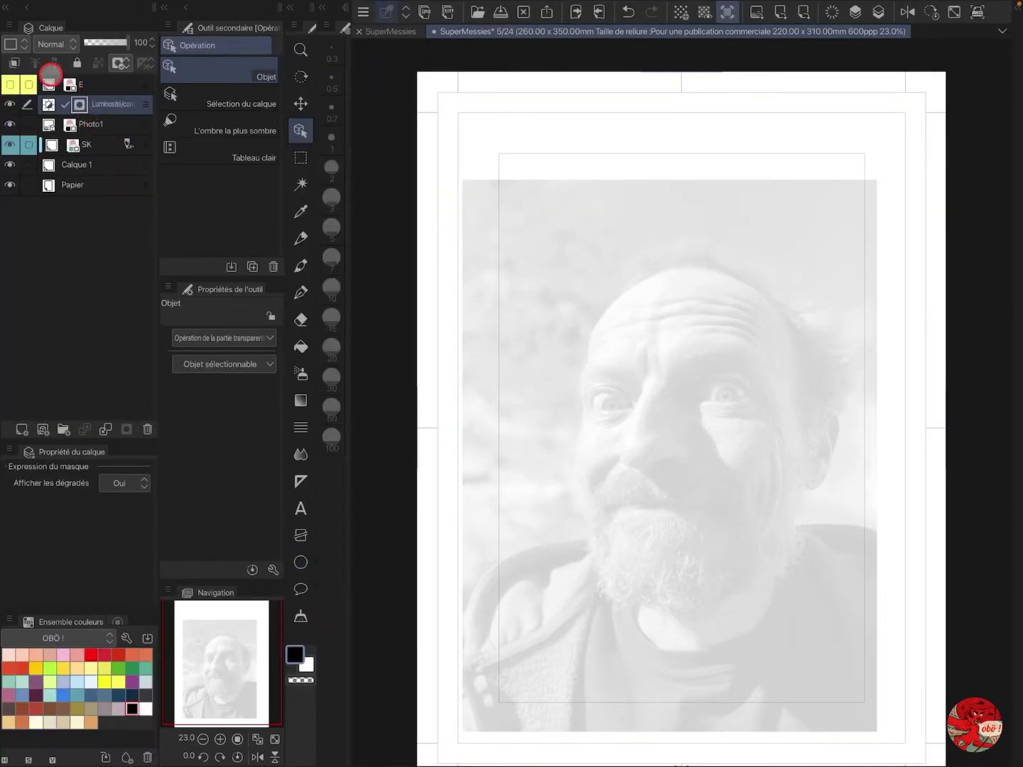
left_click(14, 62)
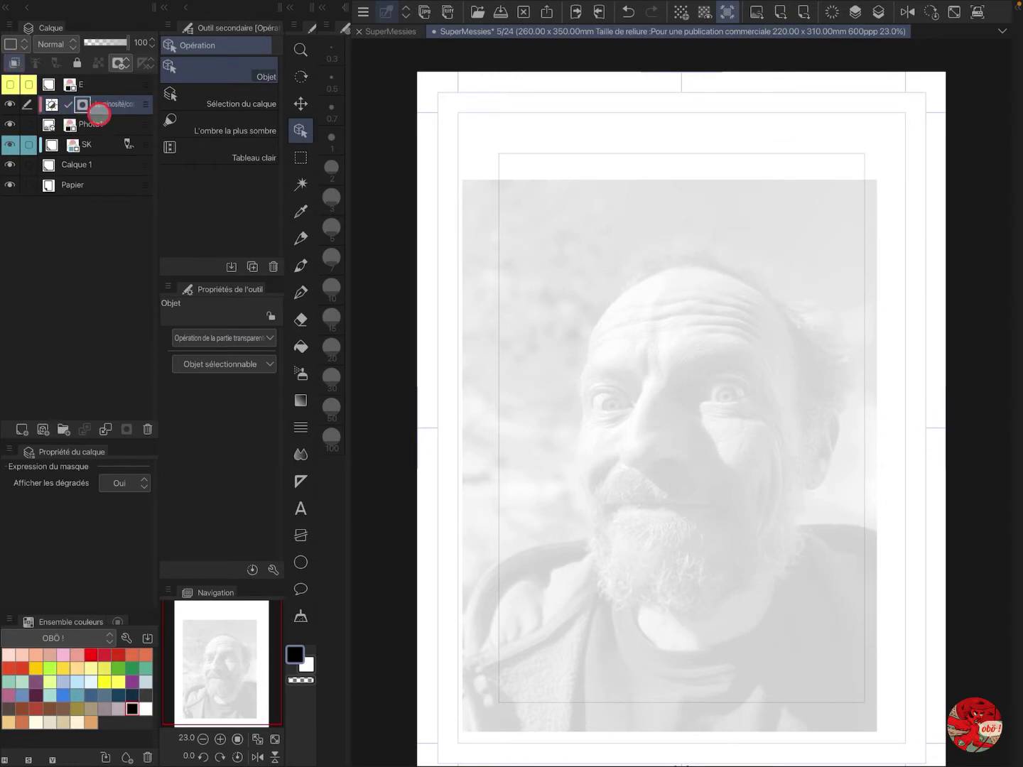
Step: Set the correction layer's brightness to 11 and its contrast to 57
double_click(51, 104)
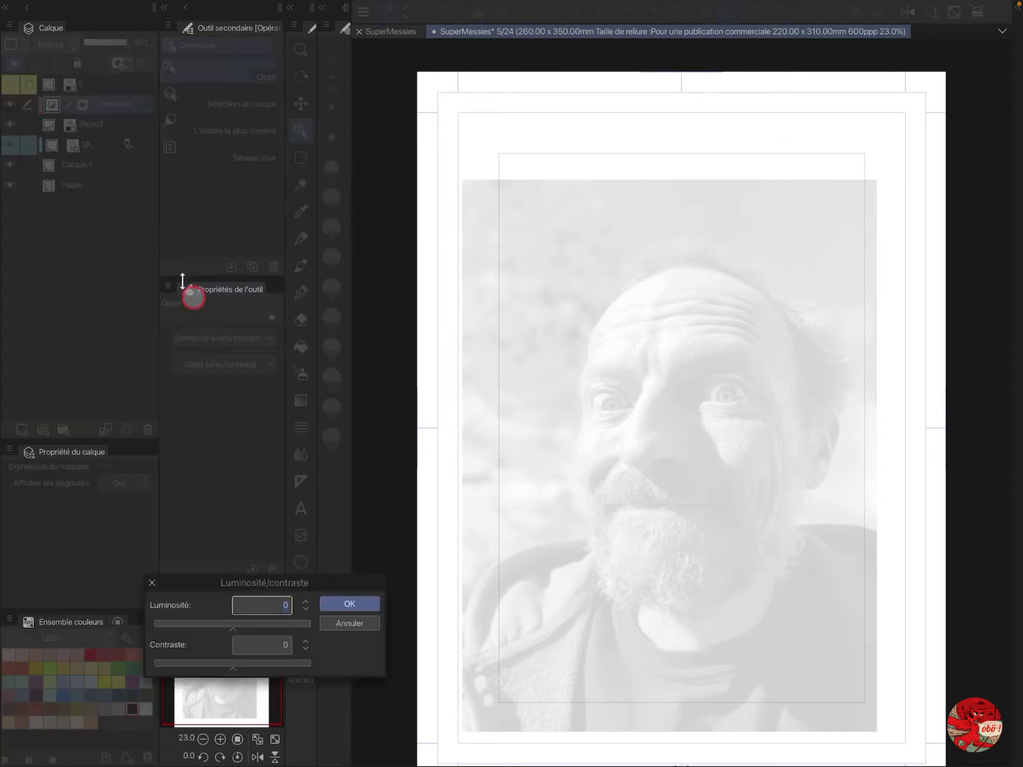
left_click_drag(232, 630, 231, 630)
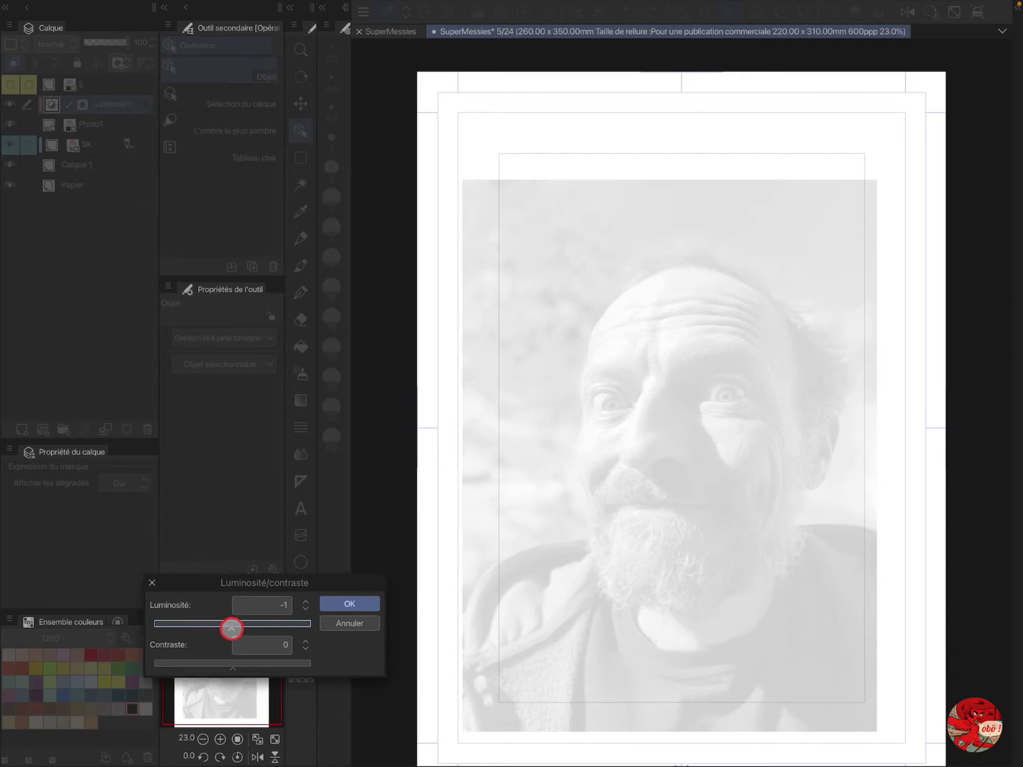
left_click_drag(231, 666, 271, 666)
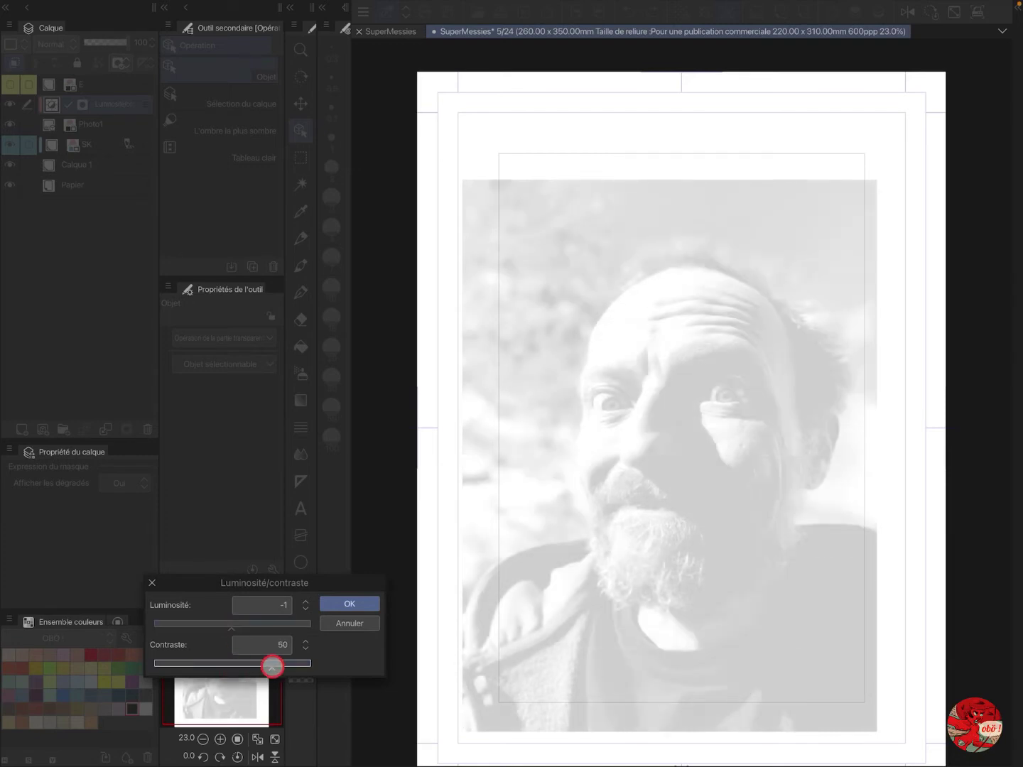
mouse_move(231, 627)
left_mouse_down()
mouse_move(215, 627)
mouse_move(241, 628)
left_mouse_up()
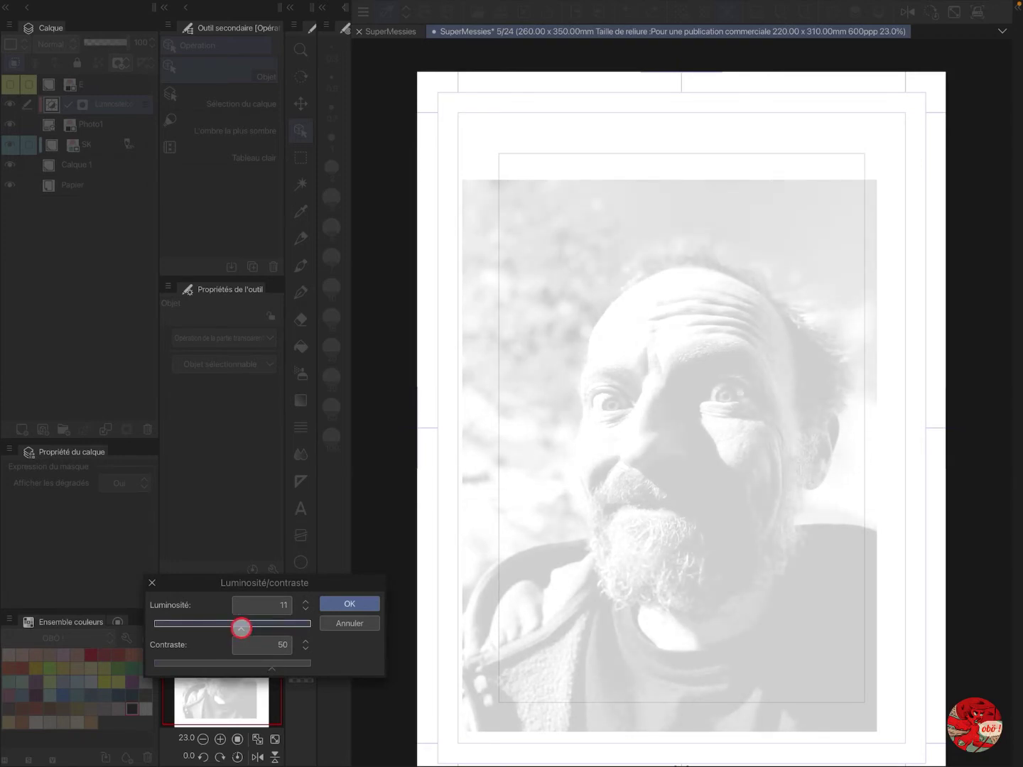
left_click_drag(267, 668, 280, 668)
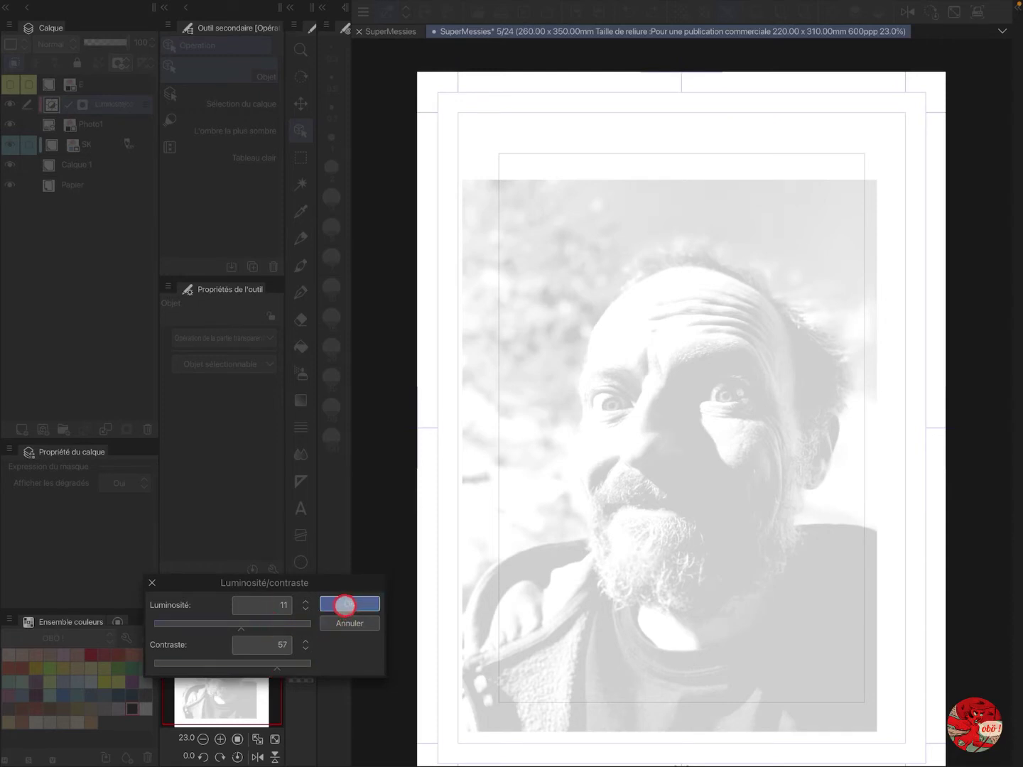
left_click(344, 604)
Step: Raise the Photo1 layer's opacity to 29%
left_click(124, 121)
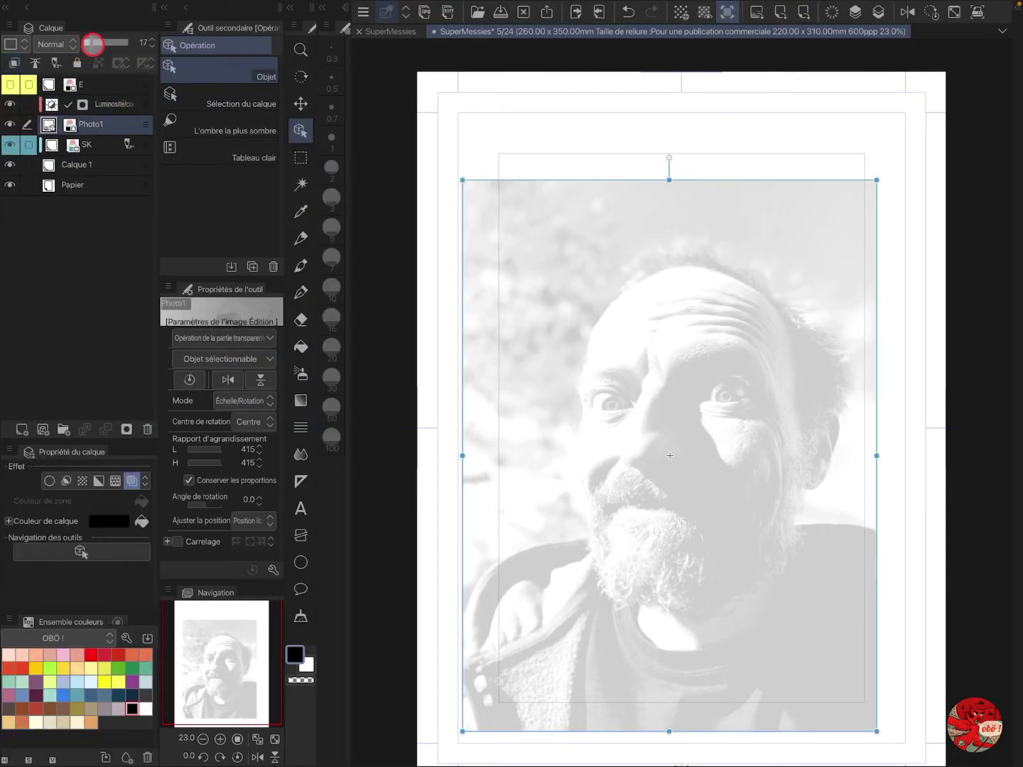
left_click_drag(95, 41, 97, 41)
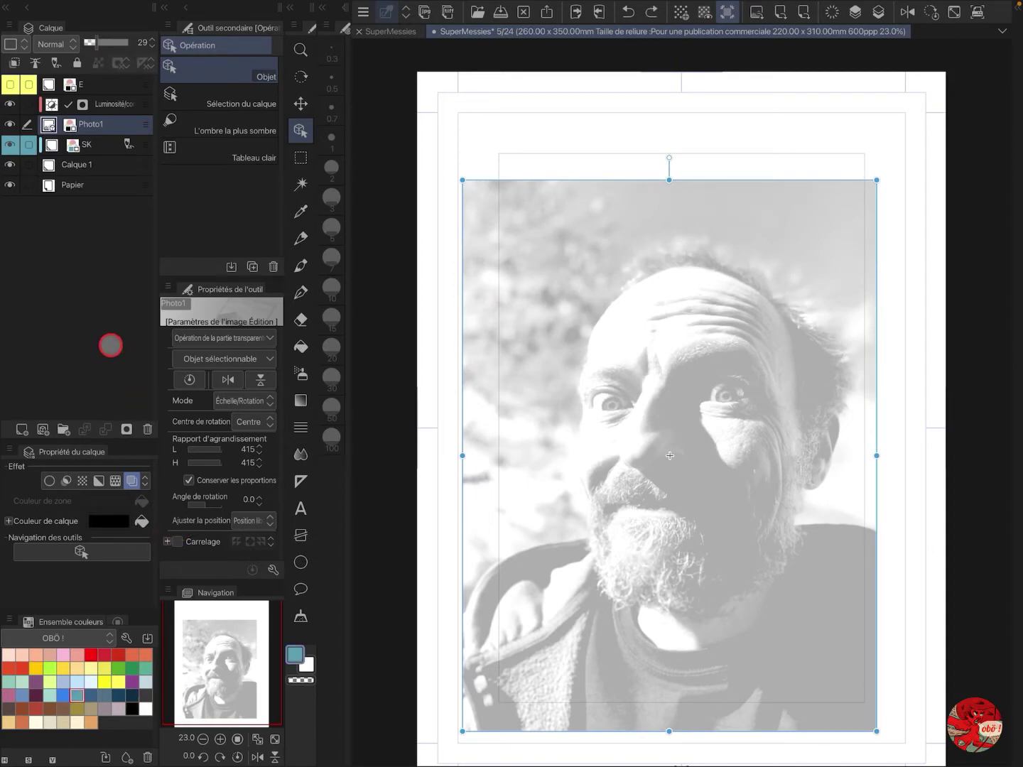
Step: Make the E layer active and visible, and hide the page's crop marks and frame guides
left_click(89, 84)
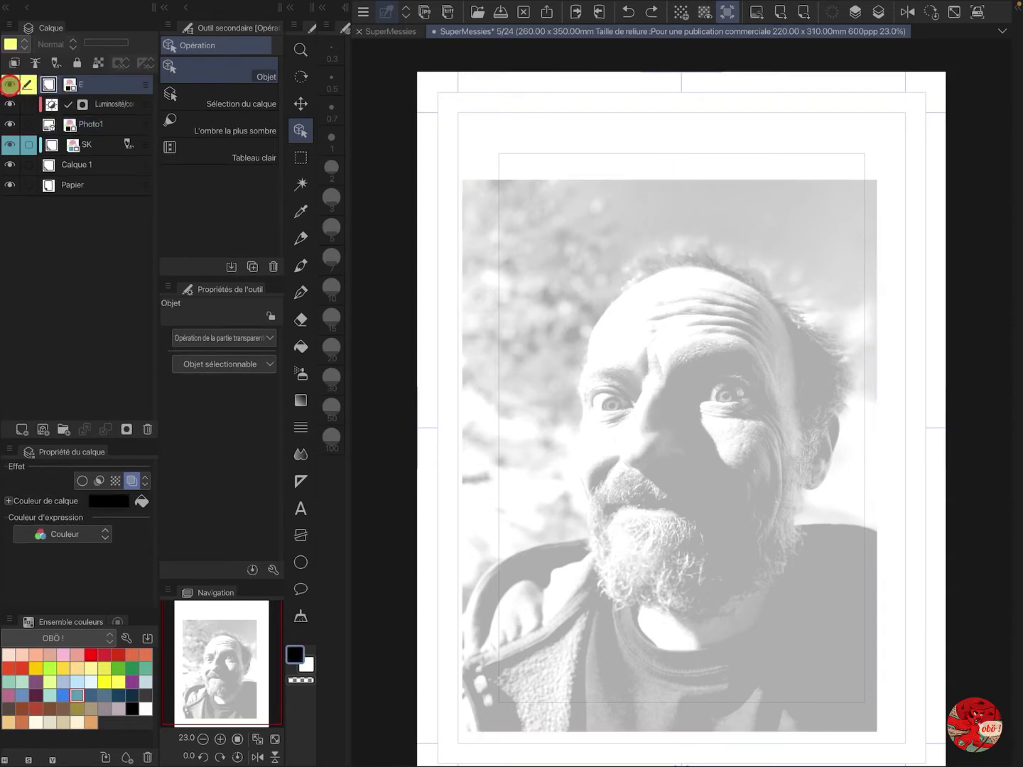
left_click(260, 157)
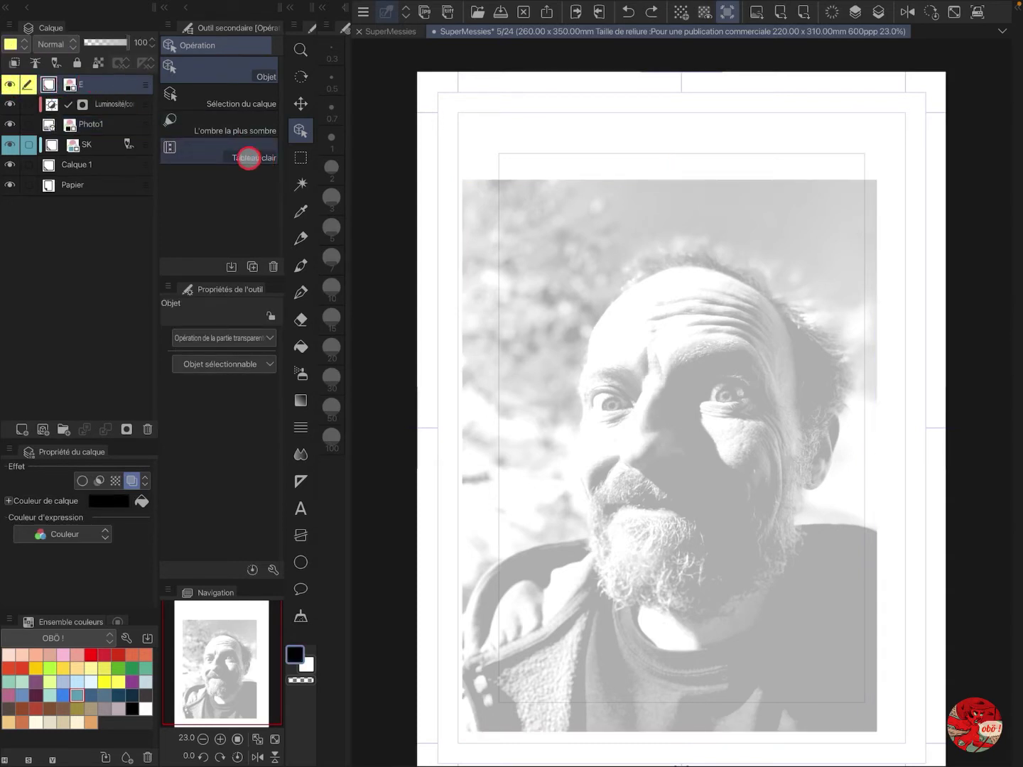
left_click(730, 10)
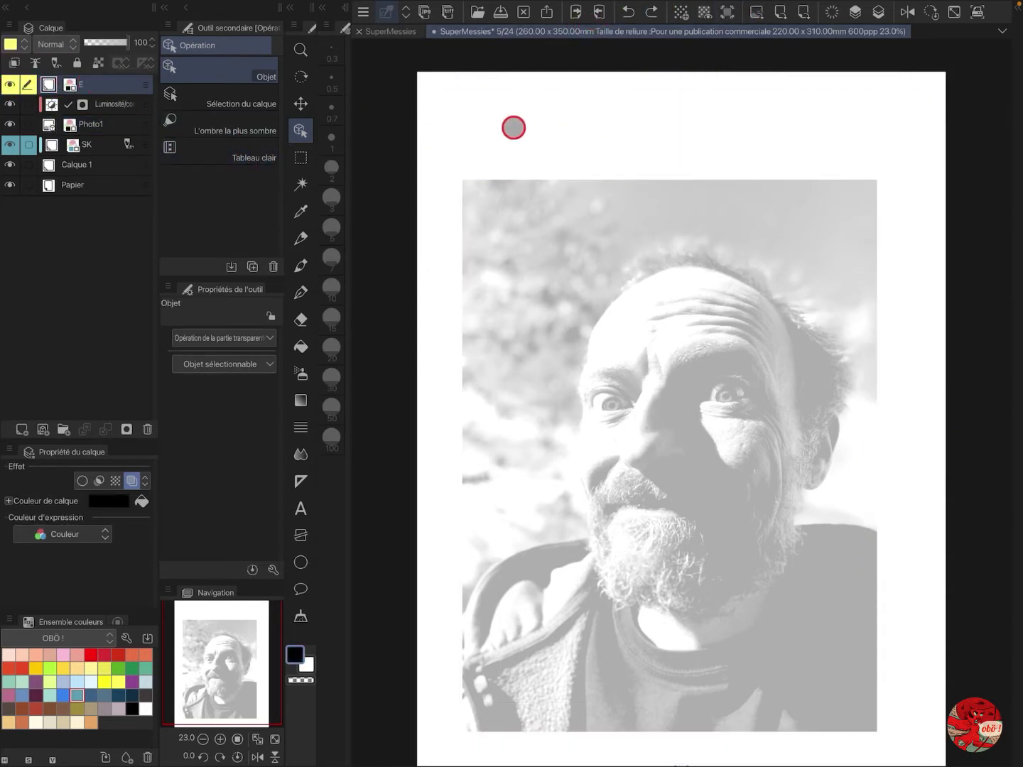
Step: Draw a row of short black hatching strokes on the forehead above the eye with the size 2 realistic pencil
scroll(681, 400, "up", 3)
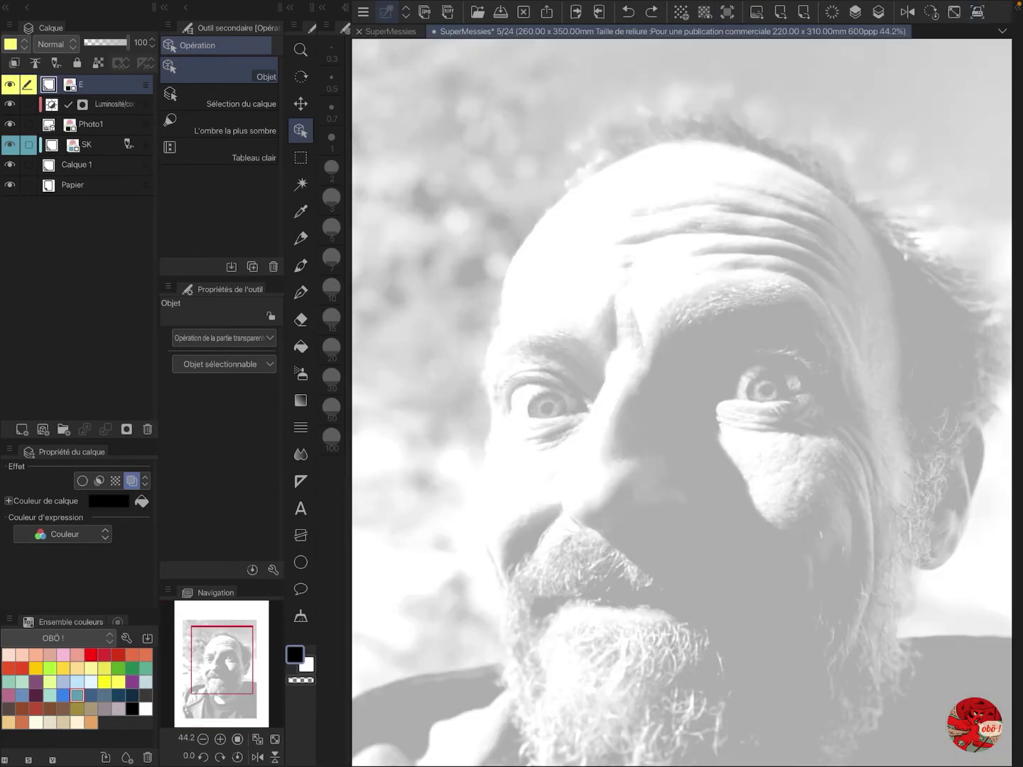
key("p")
left_click(331, 168)
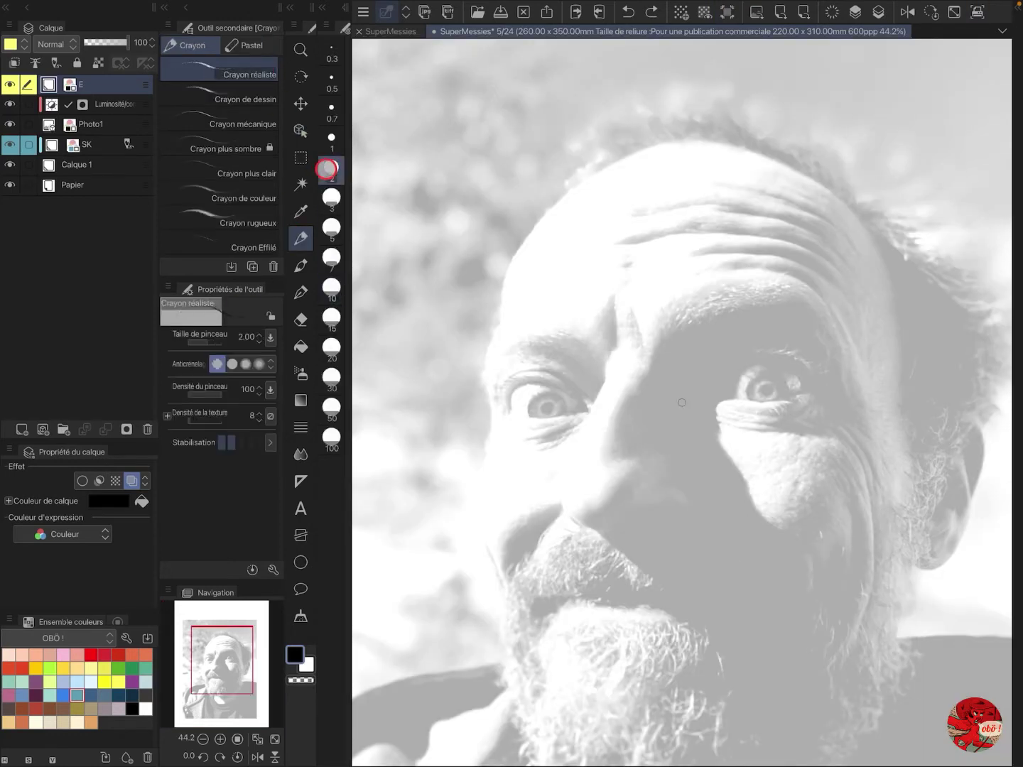
mouse_move(559, 241)
left_mouse_down()
mouse_move(524, 334)
mouse_move(534, 316)
left_mouse_up()
left_click_drag(576, 246, 550, 313)
mouse_move(579, 251)
left_mouse_down()
mouse_move(565, 310)
mouse_move(598, 303)
left_mouse_up()
Step: Try size 10 pencil strokes and loops around the forehead hatching, with the reference photo hidden
left_click(330, 141)
left_click(331, 290)
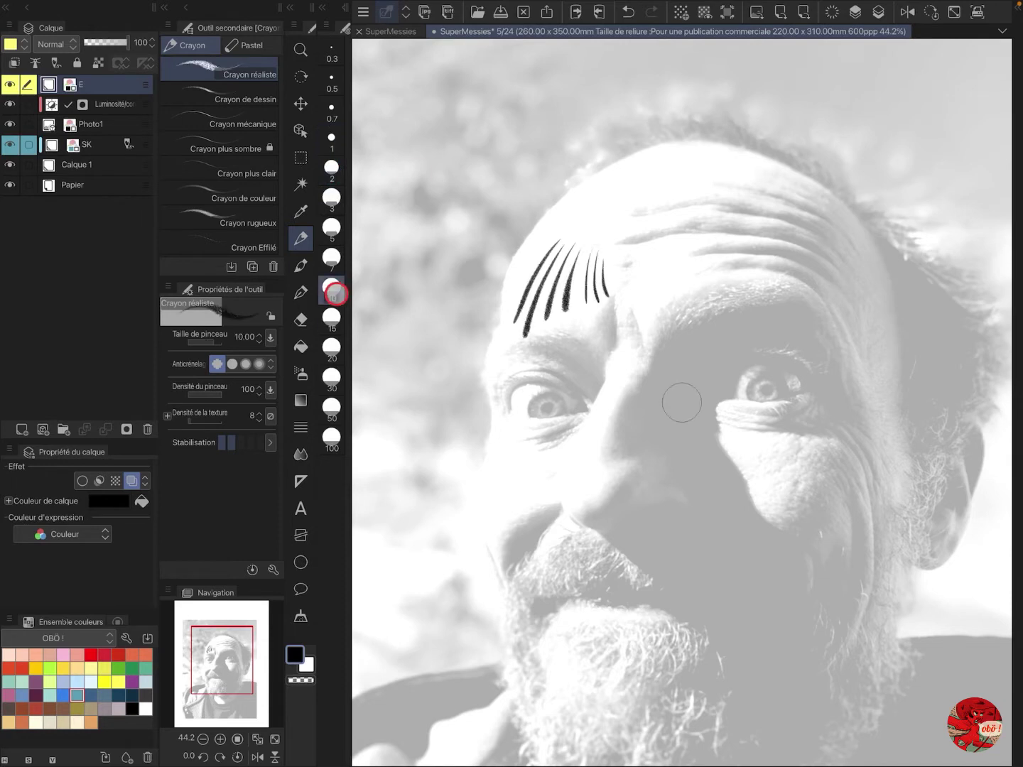
left_click_drag(551, 226, 502, 311)
left_click_drag(542, 201, 485, 323)
left_click_drag(507, 184, 454, 299)
left_click(10, 124)
left_click_drag(527, 213, 508, 206)
left_click_drag(612, 269, 617, 277)
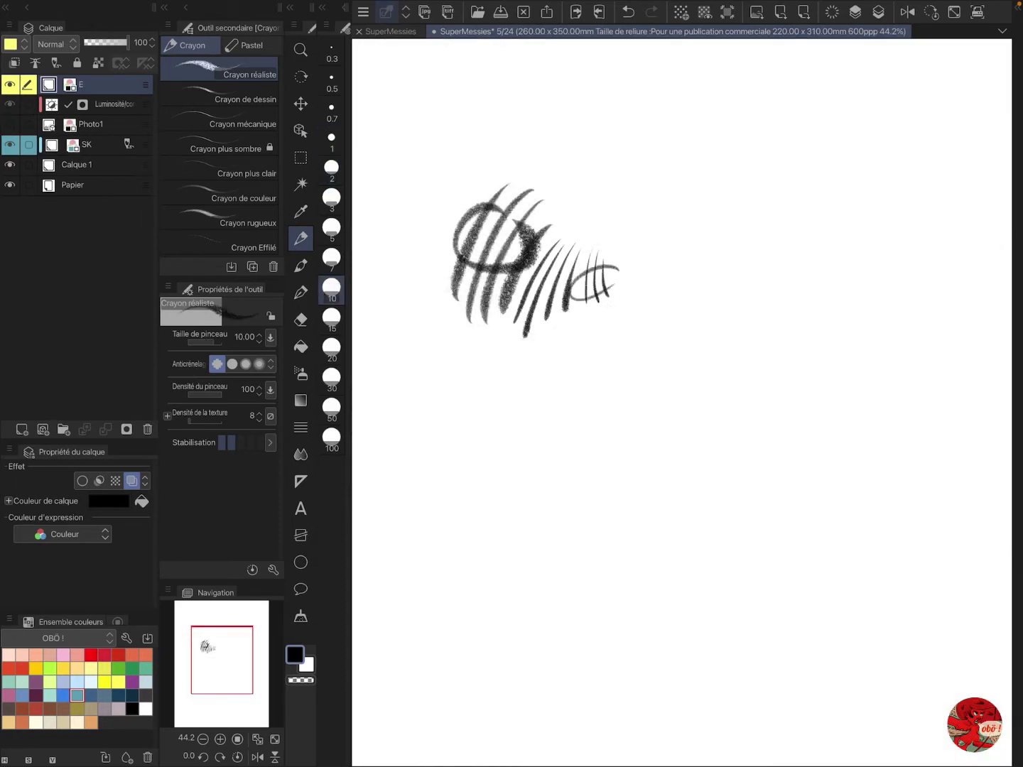
Step: Test thin size 1 pencil strokes, then clear the E layer and show the reference photo again
left_click(331, 141)
left_click_drag(675, 246, 655, 317)
left_click_drag(686, 249, 667, 318)
left_click_drag(692, 262, 677, 312)
left_click_drag(470, 185, 444, 248)
key("Delete")
left_click(9, 125)
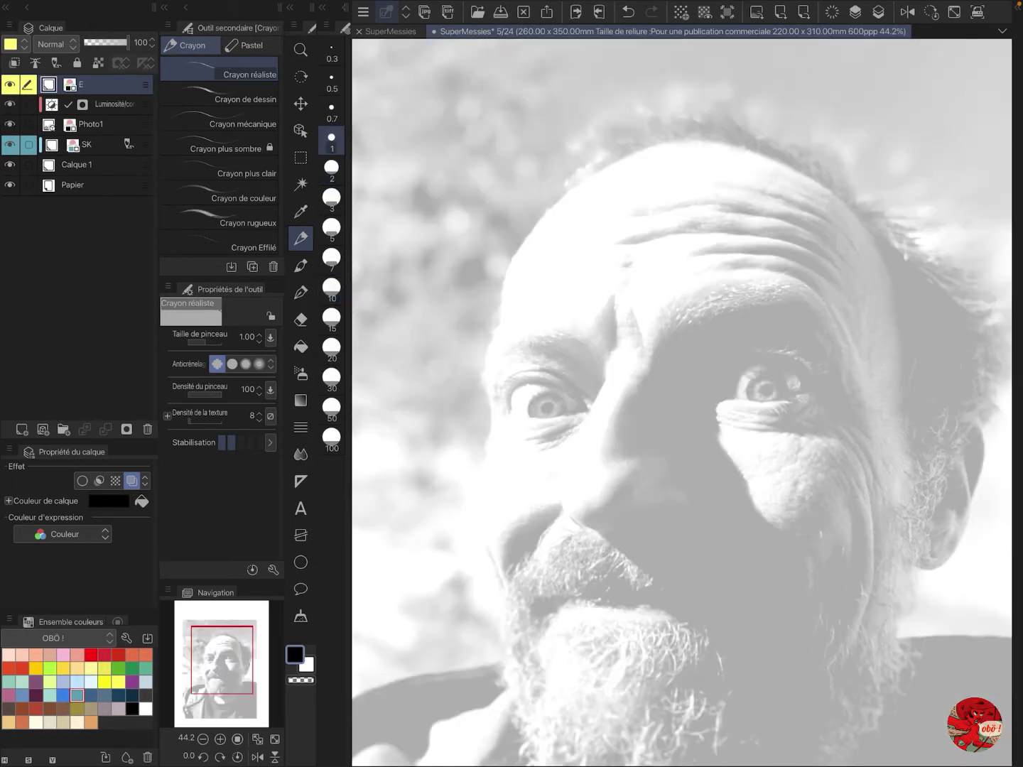
Step: Outline the shaded eye, its folds and the cheek contour with the size 1 pencil, and hatch the eyebrow above it with size 2
left_click_drag(747, 355, 808, 389)
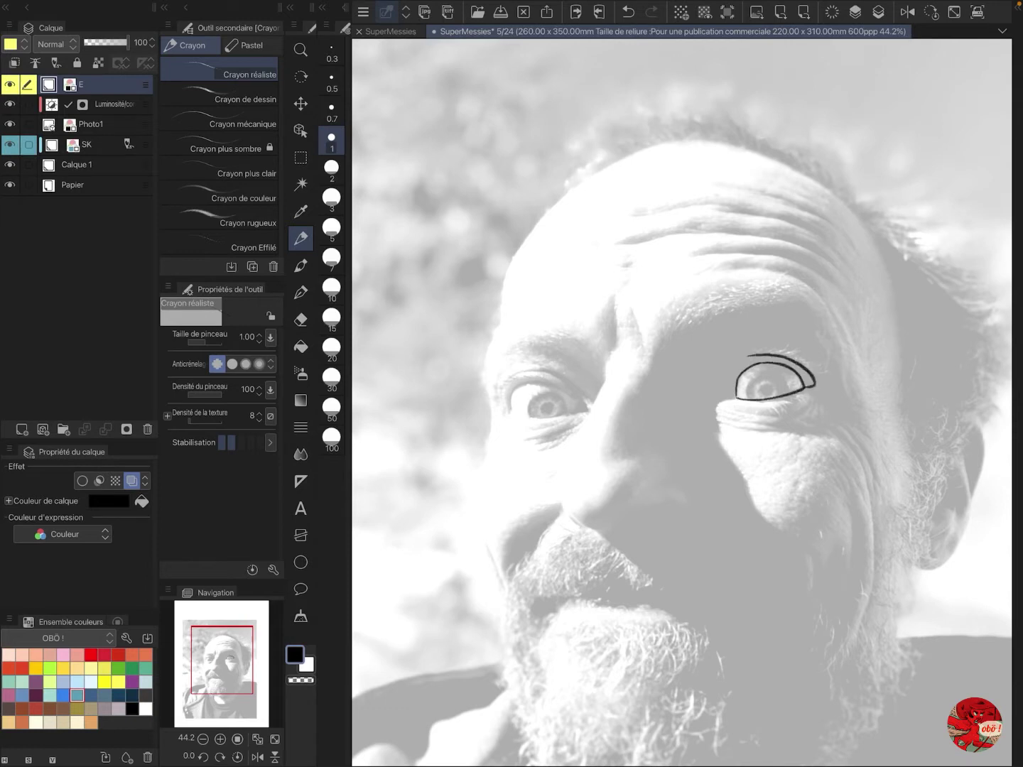
mouse_move(863, 469)
left_mouse_down()
mouse_move(877, 573)
mouse_move(845, 653)
left_mouse_up()
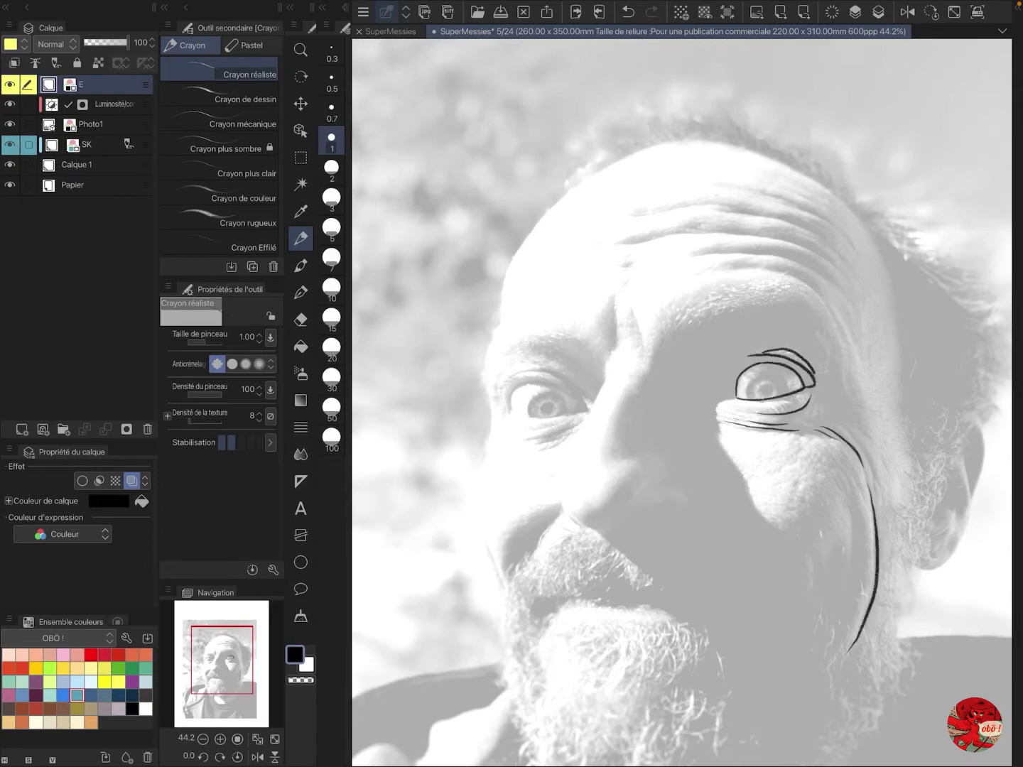
scroll(681, 402, "down", 3)
left_click(331, 167)
mouse_move(642, 208)
left_mouse_down()
mouse_move(682, 183)
mouse_move(761, 176)
left_mouse_up()
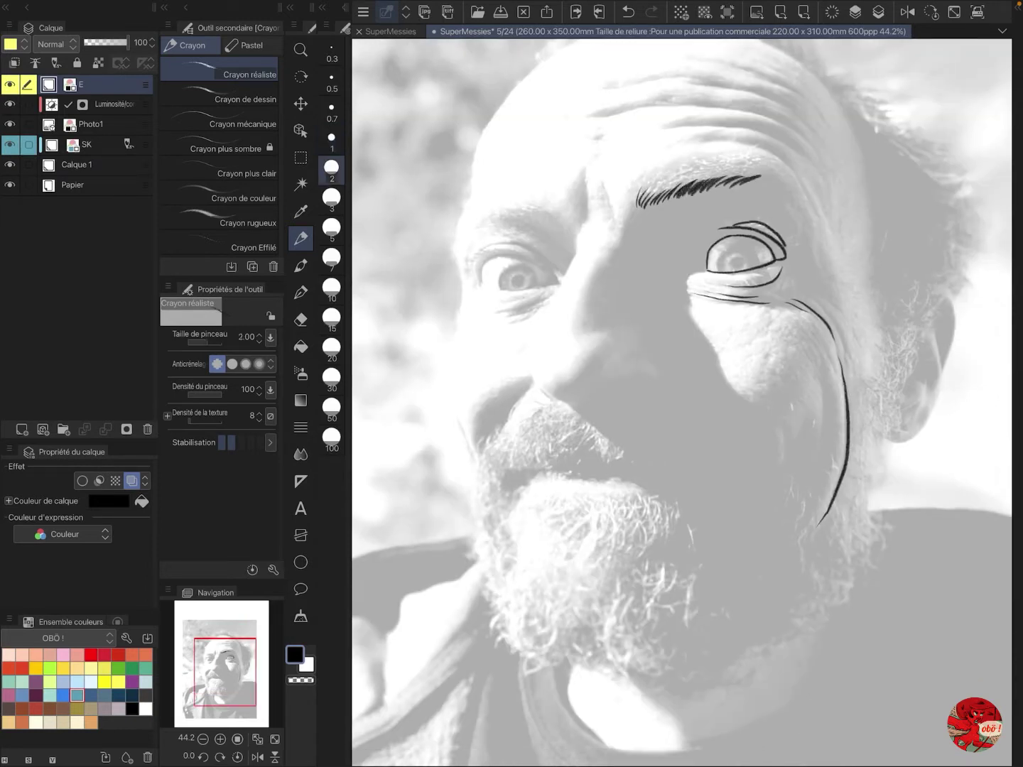
Step: Try tracing the shadow edge with wavy lines from the brow down the nose to the beard and along the cheek, and undo them
mouse_move(566, 152)
left_mouse_down()
mouse_move(581, 235)
mouse_move(547, 397)
mouse_move(645, 468)
left_mouse_up()
left_click_drag(671, 451, 724, 510)
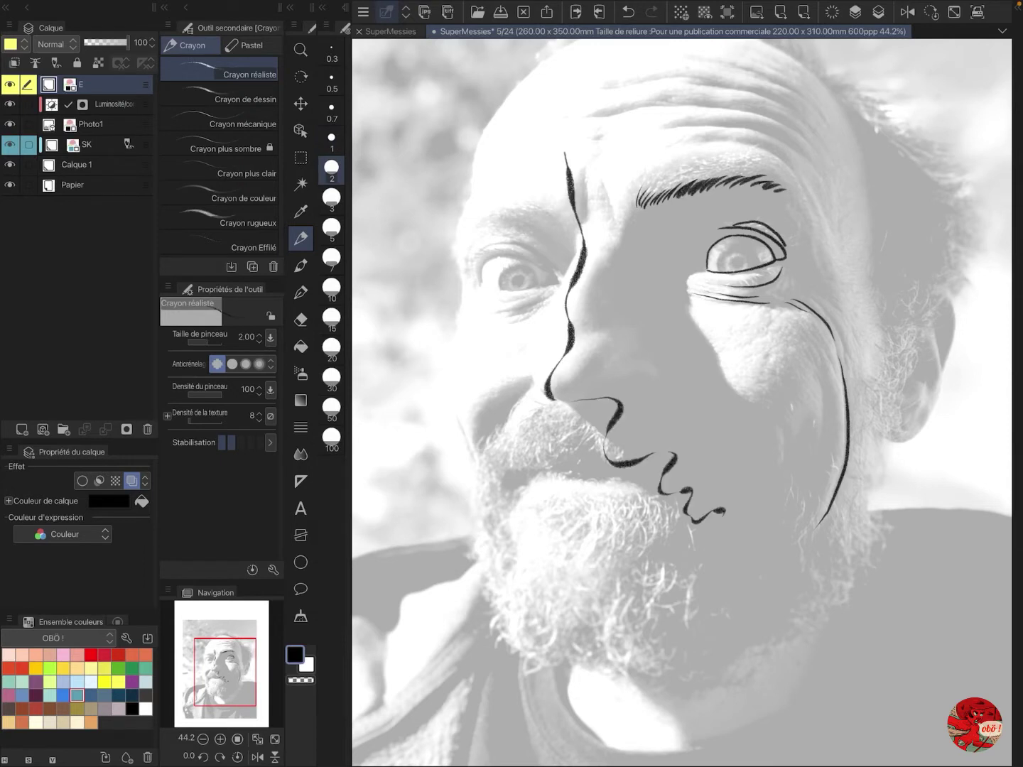
left_click_drag(809, 373, 775, 562)
left_click_drag(834, 316, 827, 512)
key("ctrl+z")
key("ctrl+z")
key("ctrl+z")
key("ctrl+z")
key("ctrl+z")
key("ctrl+z")
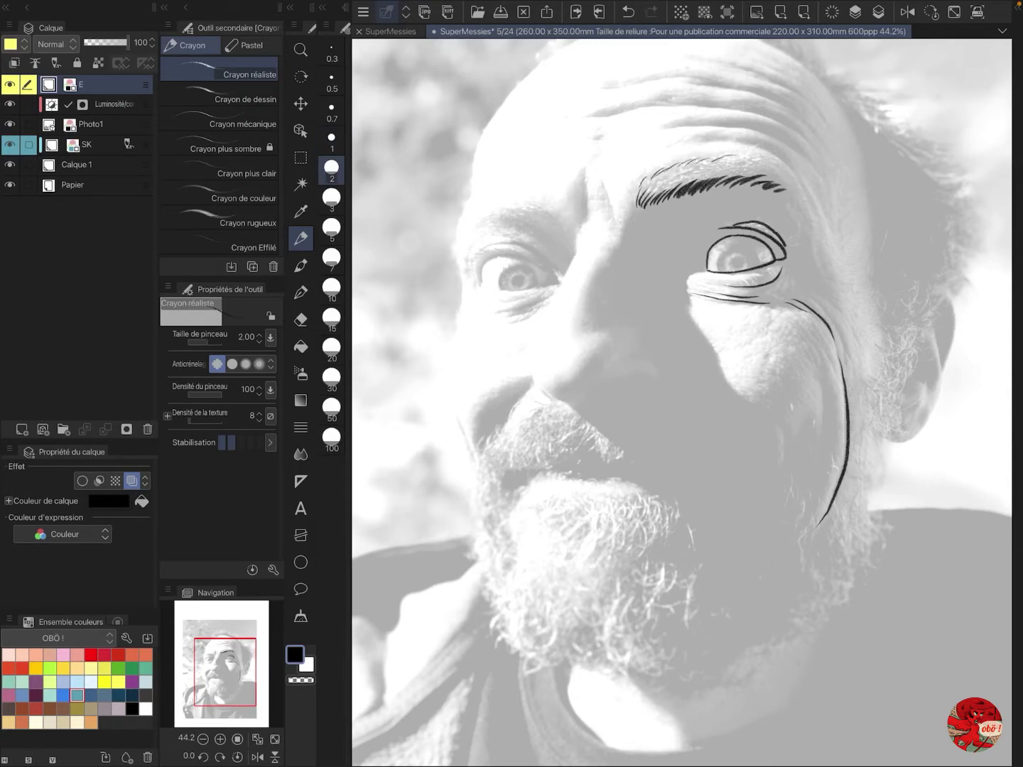
Step: Thicken the shaded eye's eyebrow with more short hair strokes along its full length
mouse_move(647, 189)
left_mouse_down()
mouse_move(749, 165)
mouse_move(787, 188)
left_mouse_up()
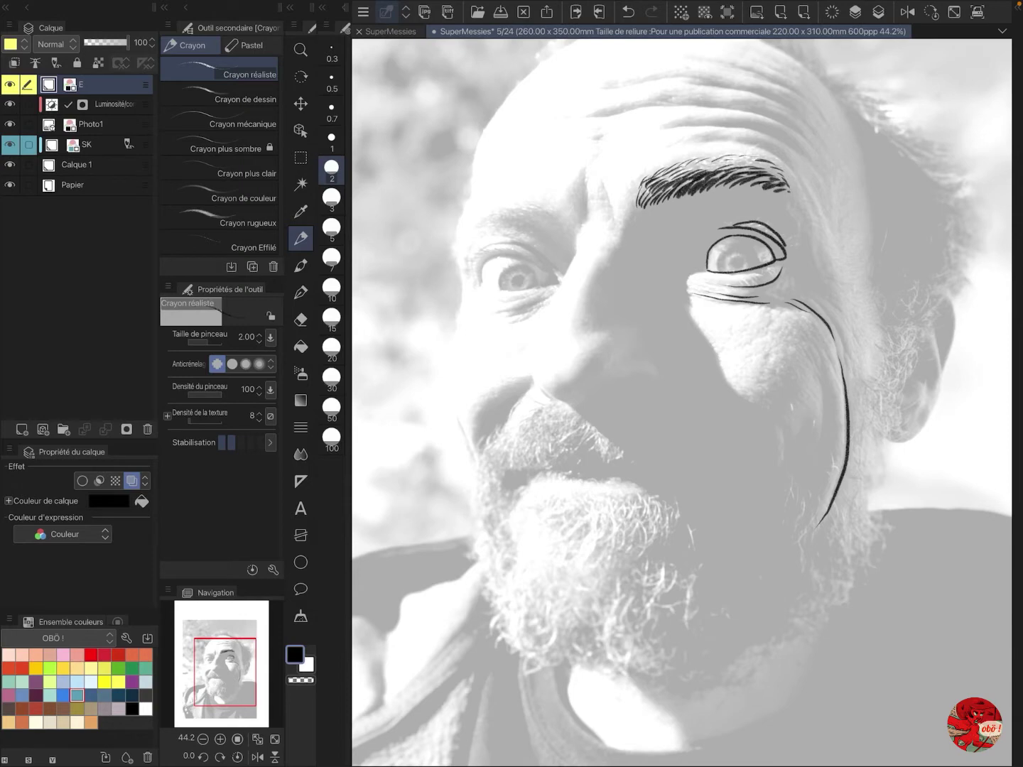
Step: Try outlining the lit eye's eyebrow and filling its lower part in black, and undo it
mouse_move(463, 235)
left_mouse_down()
mouse_move(560, 231)
mouse_move(467, 236)
mouse_move(539, 227)
mouse_move(559, 247)
left_mouse_up()
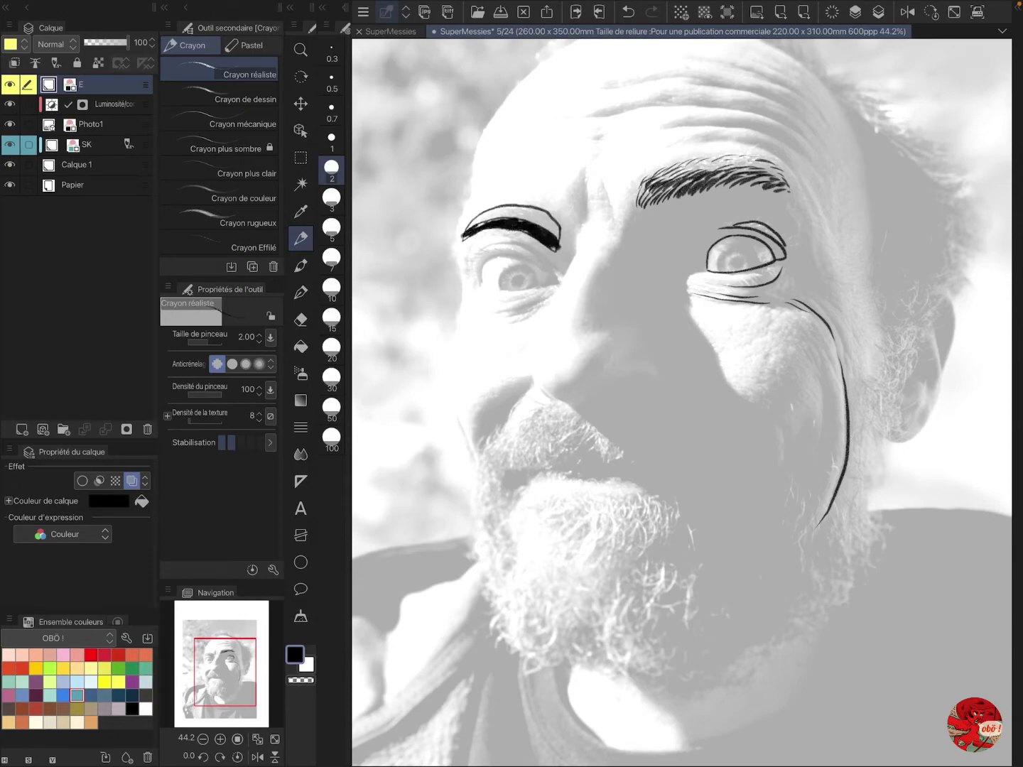
key("ctrl+z")
key("ctrl+z")
key("ctrl+z")
Step: Flip the canvas view horizontally and draw the lit eye's eyebrow with dense curved size 2 pencil strokes
key("h")
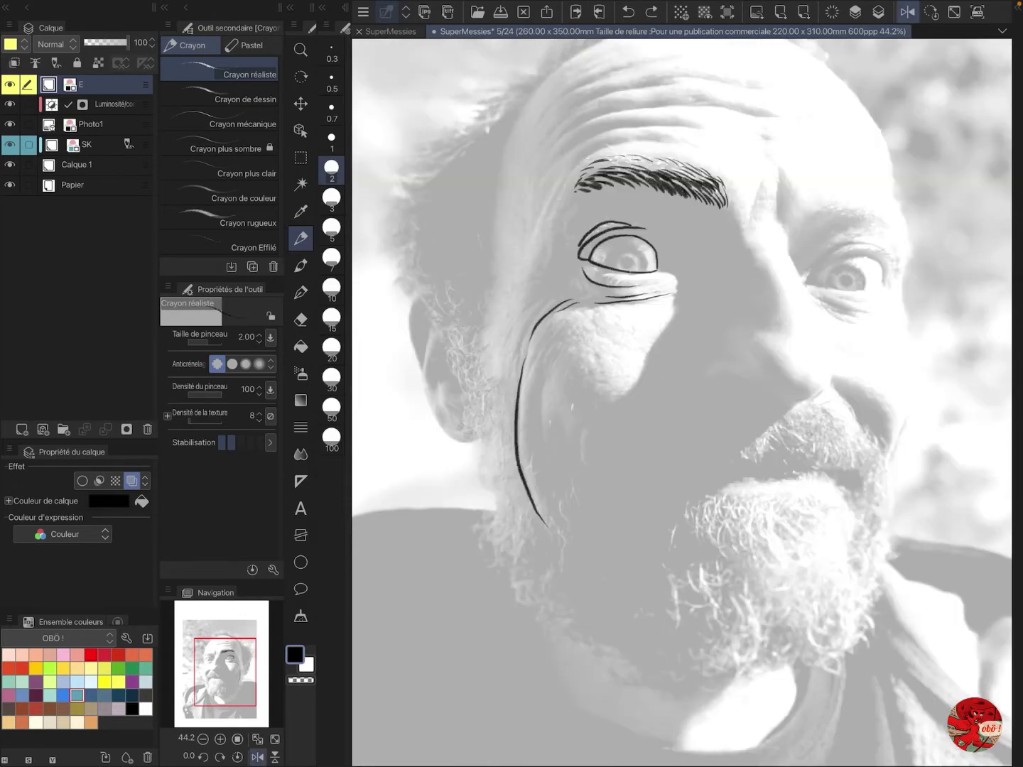
left_click_drag(804, 226, 864, 214)
left_click_drag(806, 221, 852, 206)
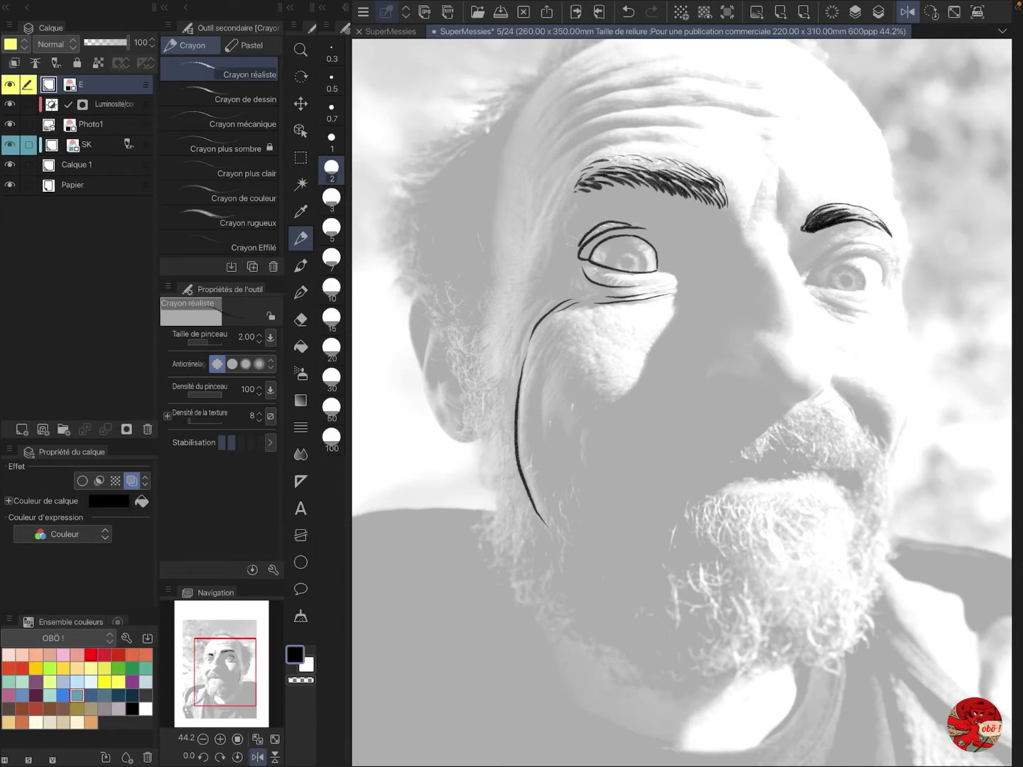
key("ctrl+z")
Step: Try tracing the shadow boundaries between the brows, along the nose, around the eye socket and around the lit cheek patch
mouse_move(764, 181)
left_mouse_down()
mouse_move(750, 228)
mouse_move(754, 279)
left_mouse_up()
left_click_drag(757, 266, 720, 338)
left_click_drag(712, 211, 732, 216)
left_click_drag(576, 202, 586, 291)
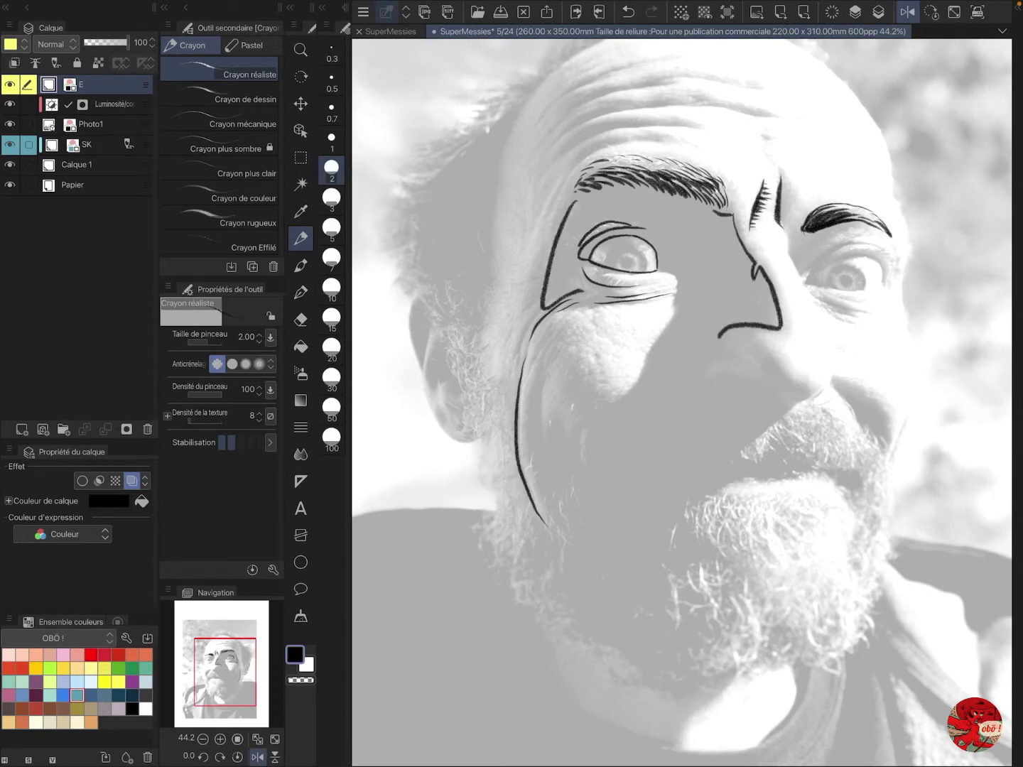
left_click_drag(655, 270, 573, 297)
left_click_drag(781, 332, 711, 375)
Step: Try marking the light direction with two diagonal arrows, and outline the temple's mid-tone area
left_click_drag(965, 201, 838, 372)
left_click_drag(846, 348, 861, 360)
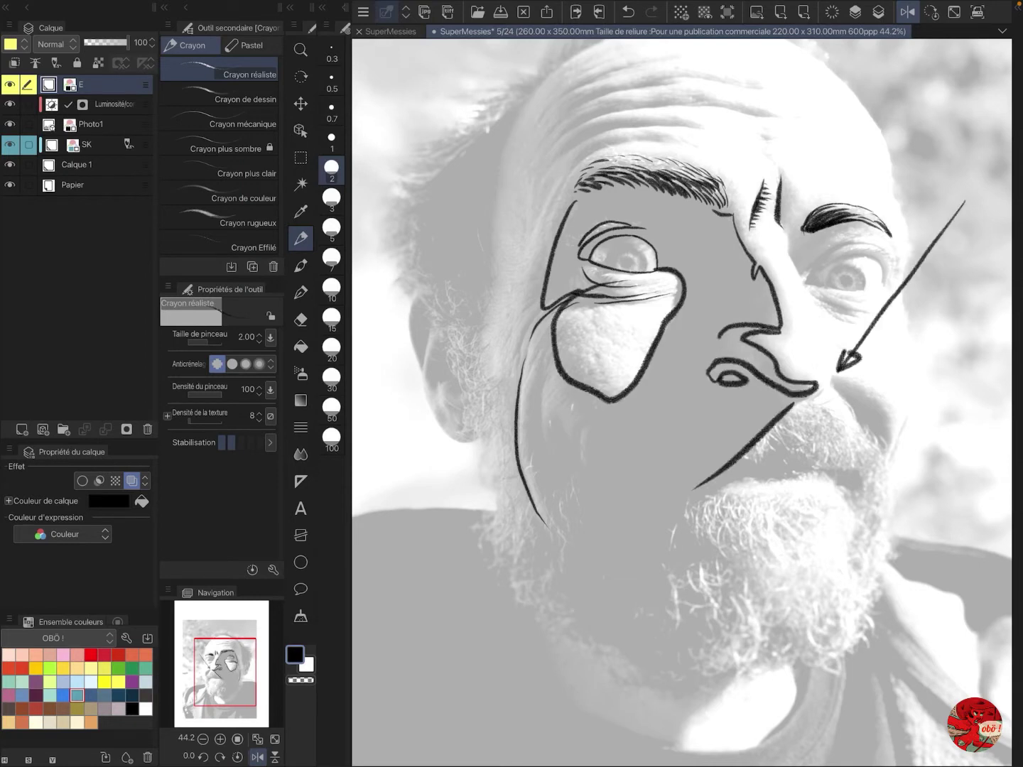
left_click_drag(794, 402, 527, 650)
left_click_drag(560, 591, 529, 649)
left_click_drag(587, 213, 527, 375)
left_click_drag(533, 187, 522, 158)
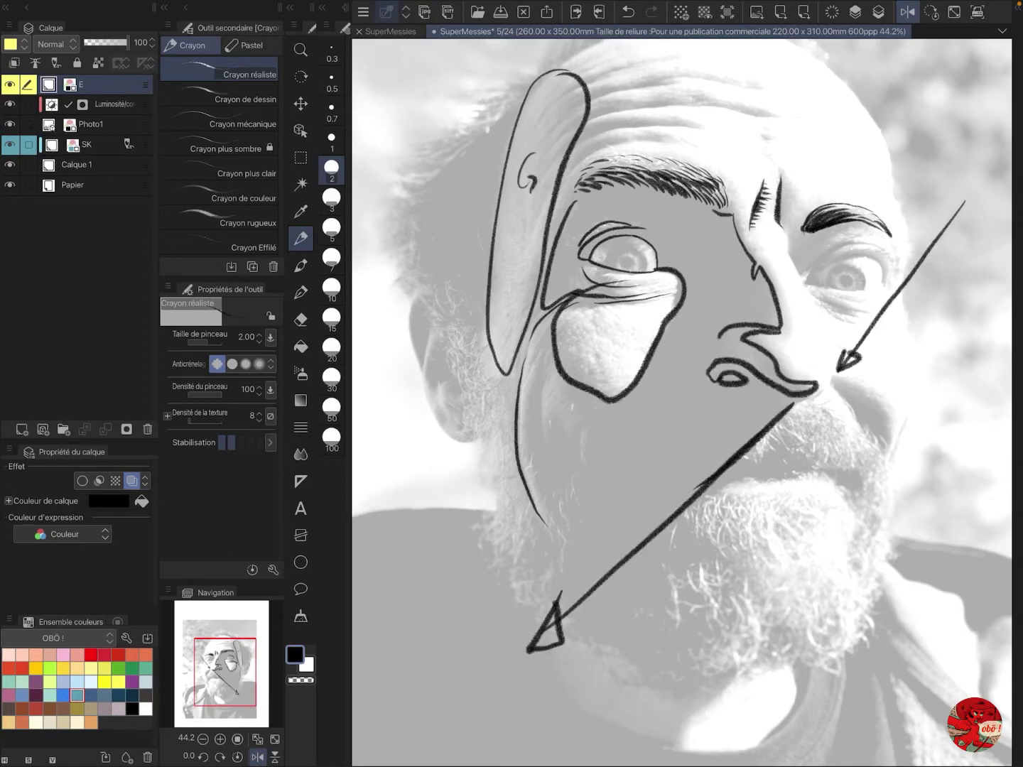
Step: Try outlining the lower cheek, beard and eyelid tone areas, labelling black zones with an X and mid-tones with "g"
left_click_drag(676, 374, 704, 412)
left_click_drag(531, 381, 569, 541)
mouse_move(683, 524)
left_mouse_down()
mouse_move(589, 611)
mouse_move(643, 586)
left_mouse_up()
left_click_drag(679, 233, 706, 259)
left_click_drag(801, 241, 863, 229)
left_click_drag(831, 228, 853, 245)
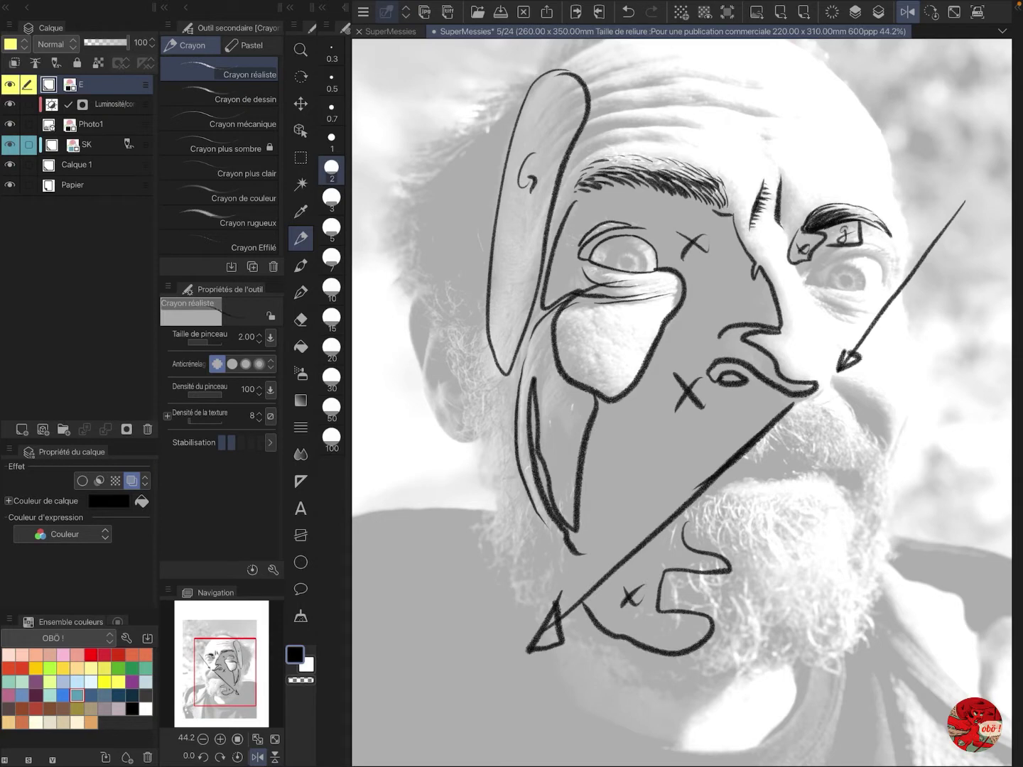
left_click_drag(531, 159, 515, 224)
Step: Try filling the fold beside the nose in black and adding strokes over the lit cheek
left_click_drag(847, 389, 885, 440)
mouse_move(833, 380)
left_mouse_down()
mouse_move(888, 446)
mouse_move(897, 426)
left_mouse_up()
left_click_drag(883, 238, 893, 459)
mouse_move(885, 304)
left_mouse_down()
mouse_move(901, 324)
mouse_move(881, 303)
left_mouse_up()
left_click_drag(870, 307, 910, 432)
left_click_drag(822, 317, 861, 394)
mouse_move(863, 356)
left_mouse_down()
mouse_move(875, 399)
mouse_move(894, 418)
left_mouse_up()
Step: Undo the extra strokes over the lit cheek
key("ctrl+z")
key("ctrl+z")
key("ctrl+z")
key("ctrl+z")
key("ctrl+z")
key("ctrl+z")
key("ctrl+z")
key("ctrl+z")
key("ctrl+z")
key("ctrl+z")
key("ctrl+z")
key("ctrl+z")
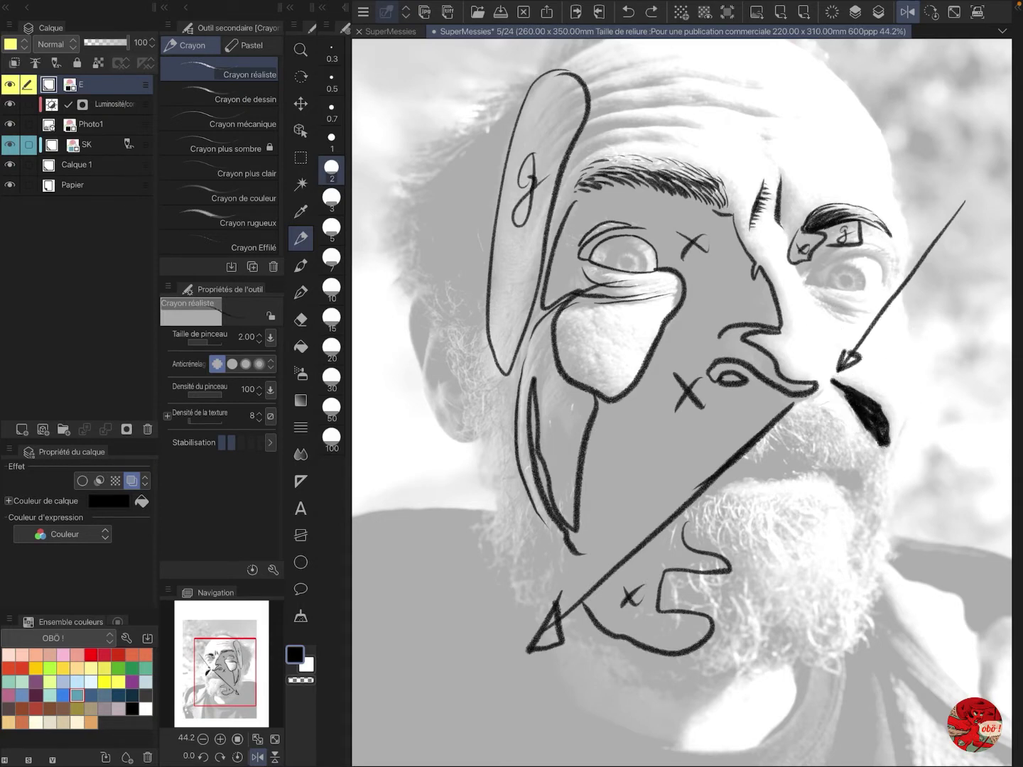
Step: Try sketching a light arrow with a small sun, and hatch the lit edge of the black fold beside the nose
left_click_drag(980, 240, 906, 351)
left_click_drag(898, 331, 915, 349)
left_click_drag(965, 291, 963, 293)
left_click_drag(982, 297, 996, 296)
left_click_drag(955, 303, 942, 306)
left_click_drag(971, 276, 971, 285)
left_click_drag(888, 434, 902, 405)
left_click_drag(881, 425, 897, 400)
left_click_drag(871, 411, 878, 383)
left_click_drag(860, 402, 868, 377)
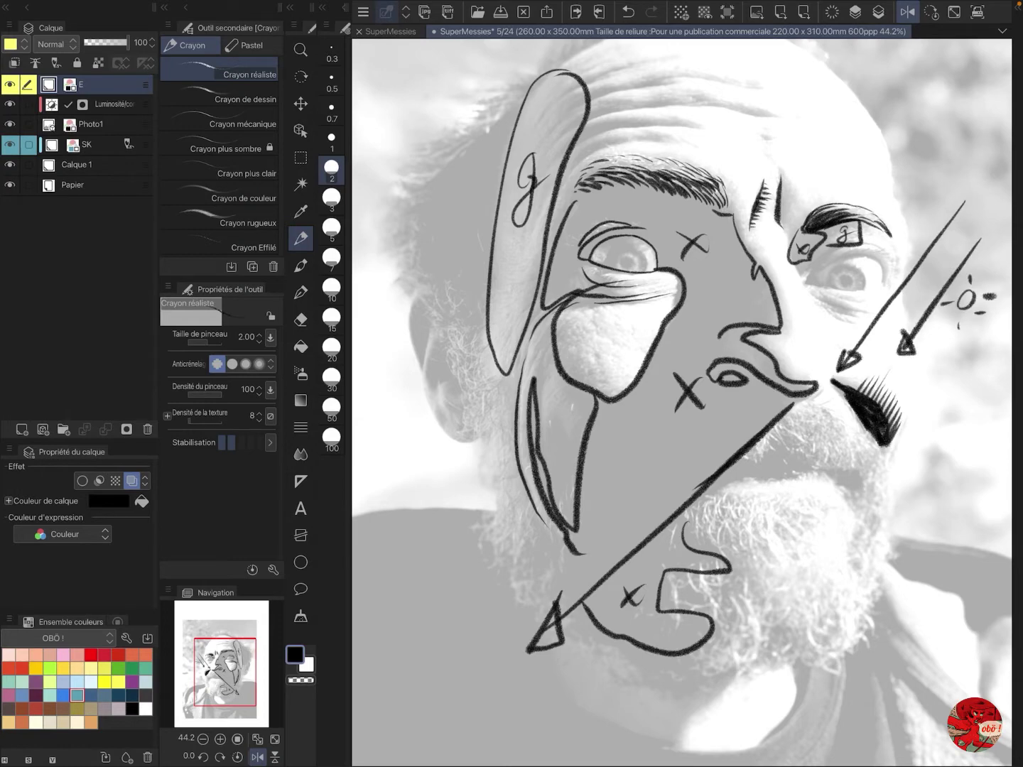
Step: Undo the arrows, tone labels and shadow outlines, keeping only the eye, eyebrow, frown and cheek lines
key("ctrl+z")
key("ctrl+z")
key("ctrl+z")
key("ctrl+z")
key("ctrl+z")
key("ctrl+z")
key("ctrl+z")
key("ctrl+z")
key("ctrl+z")
key("ctrl+z")
key("ctrl+z")
key("ctrl+z")
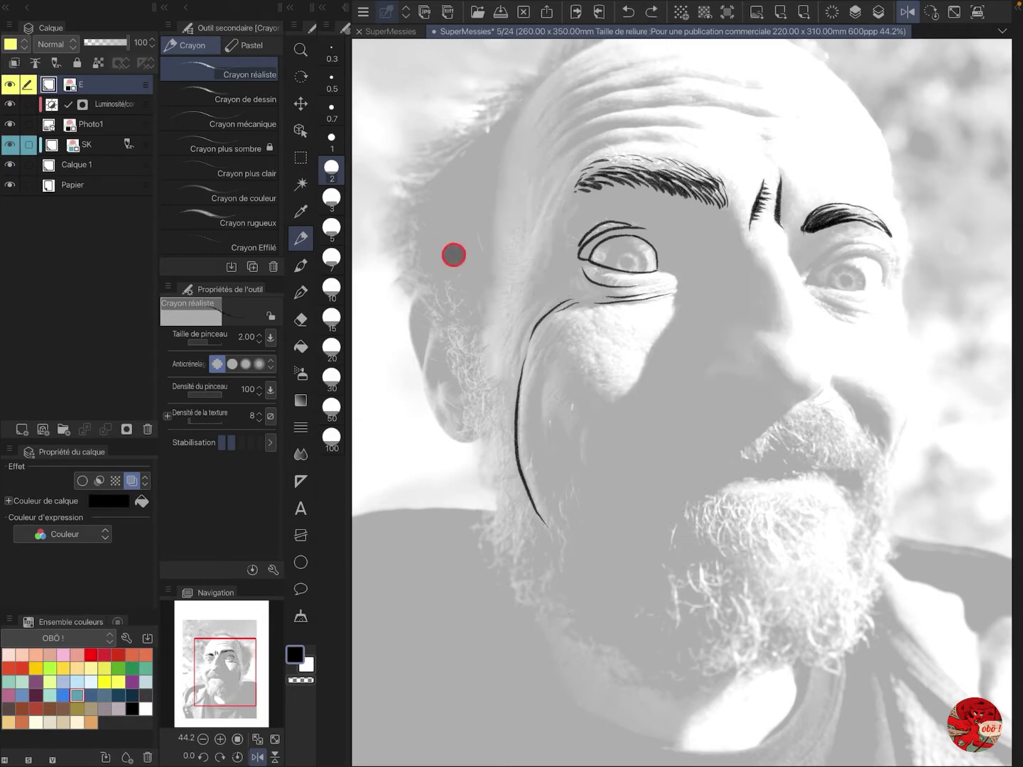
Step: Check the number of undo levels in the performance preferences
left_click(361, 11)
left_click(384, 68)
left_click(449, 175)
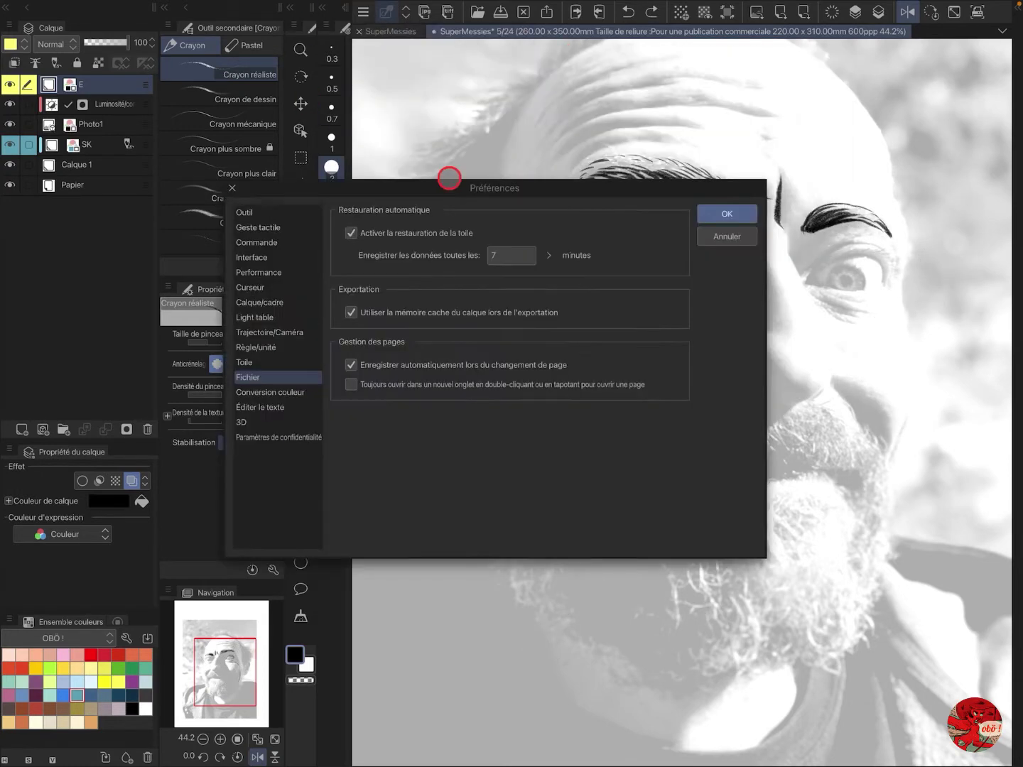
left_click(274, 299)
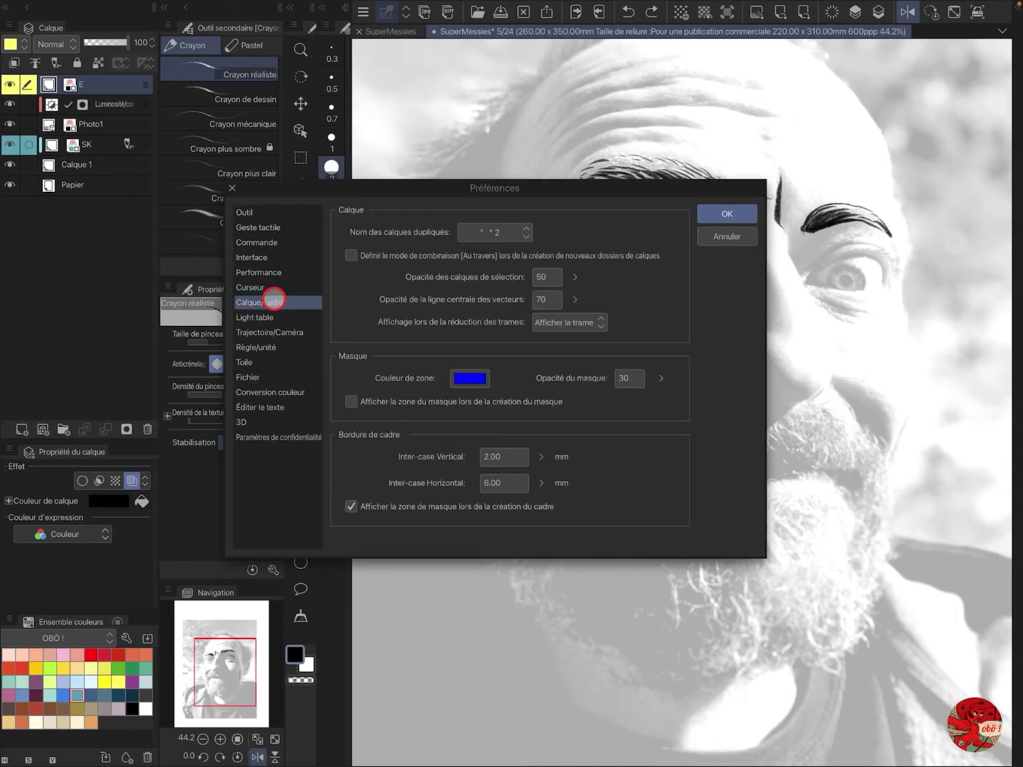
left_click(272, 272)
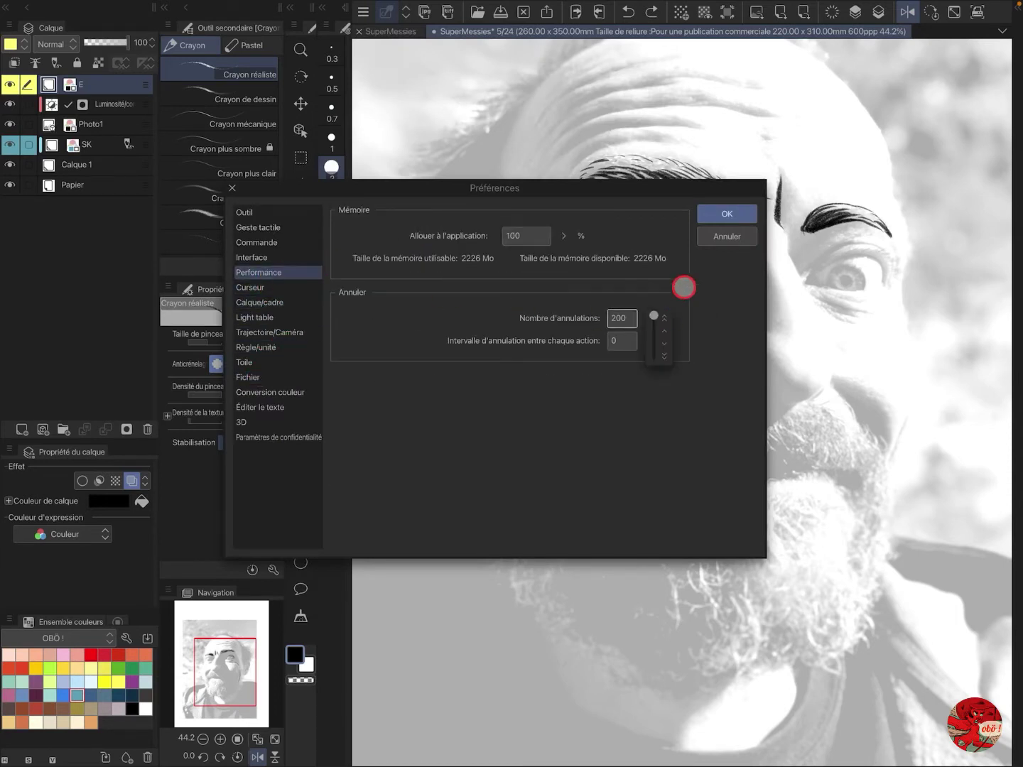
left_click(716, 214)
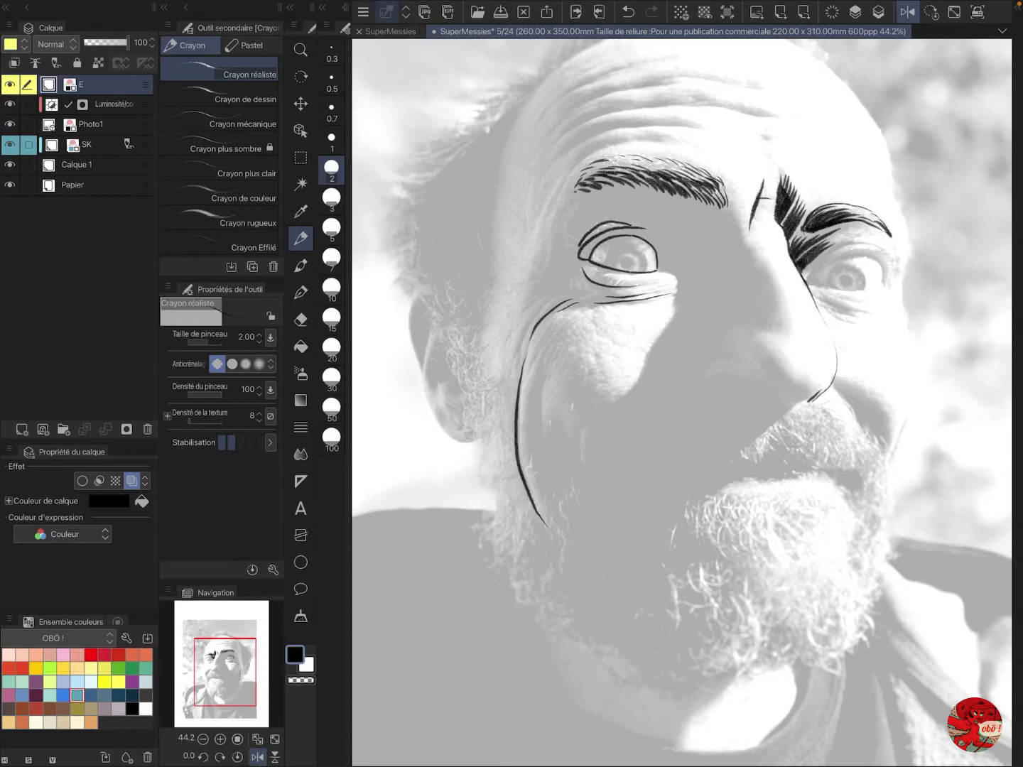
Step: Draw the lit eye's eyelid lines with the size 2 realistic pencil
left_click_drag(810, 274, 883, 287)
Step: Try marking the light direction around the lit eye with arrows and loops, and undo those marks
left_click_drag(949, 131, 892, 253)
mouse_move(861, 245)
left_mouse_down()
mouse_move(894, 238)
mouse_move(895, 266)
left_mouse_up()
left_click_drag(909, 246, 892, 273)
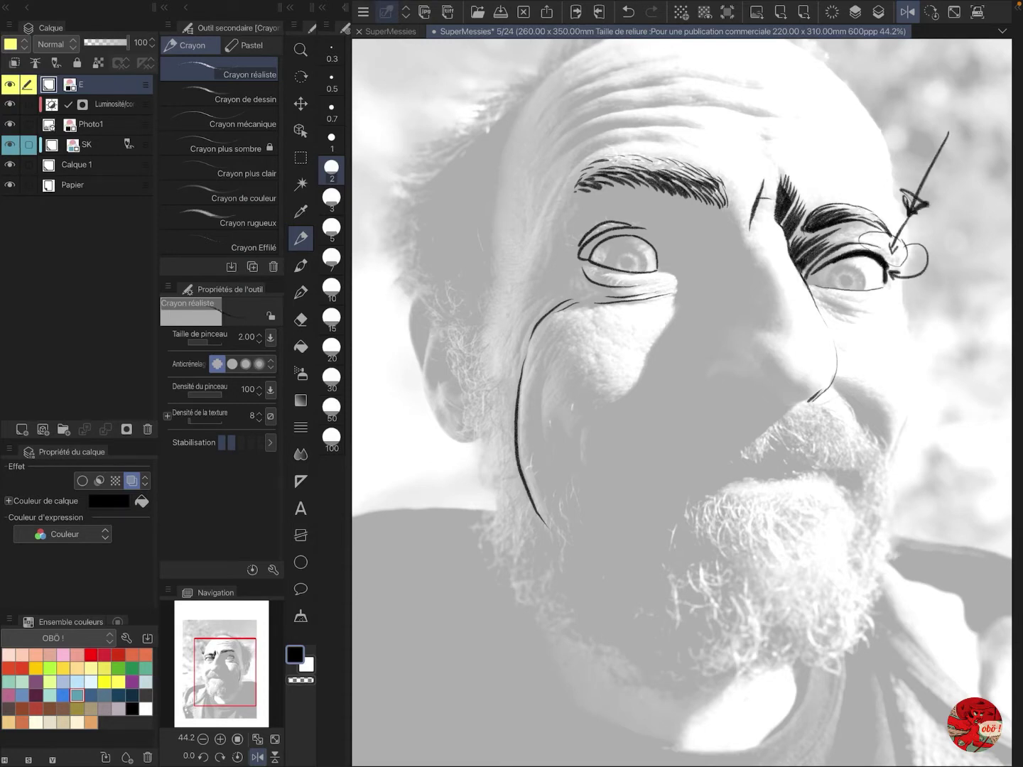
mouse_move(935, 197)
left_mouse_down()
mouse_move(859, 303)
mouse_move(886, 323)
left_mouse_up()
mouse_move(810, 287)
left_mouse_down()
mouse_move(876, 319)
mouse_move(820, 274)
left_mouse_up()
key("ctrl+z")
key("ctrl+z")
key("ctrl+z")
key("ctrl+z")
key("ctrl+z")
key("ctrl+z")
key("ctrl+z")
key("ctrl+z")
key("ctrl+y")
key("ctrl+z")
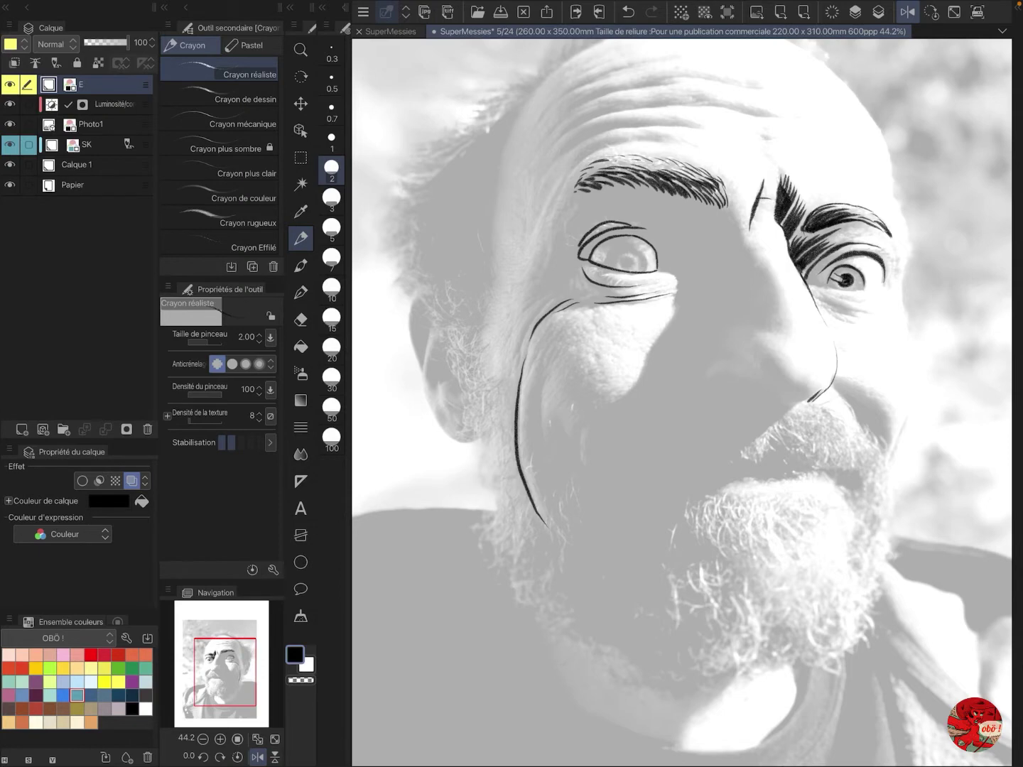
Step: Fill in the lit eye's iris with fine radial strokes around the pupil using the size 1 pencil
scroll(843, 267, "up", 3)
key("bracketleft")
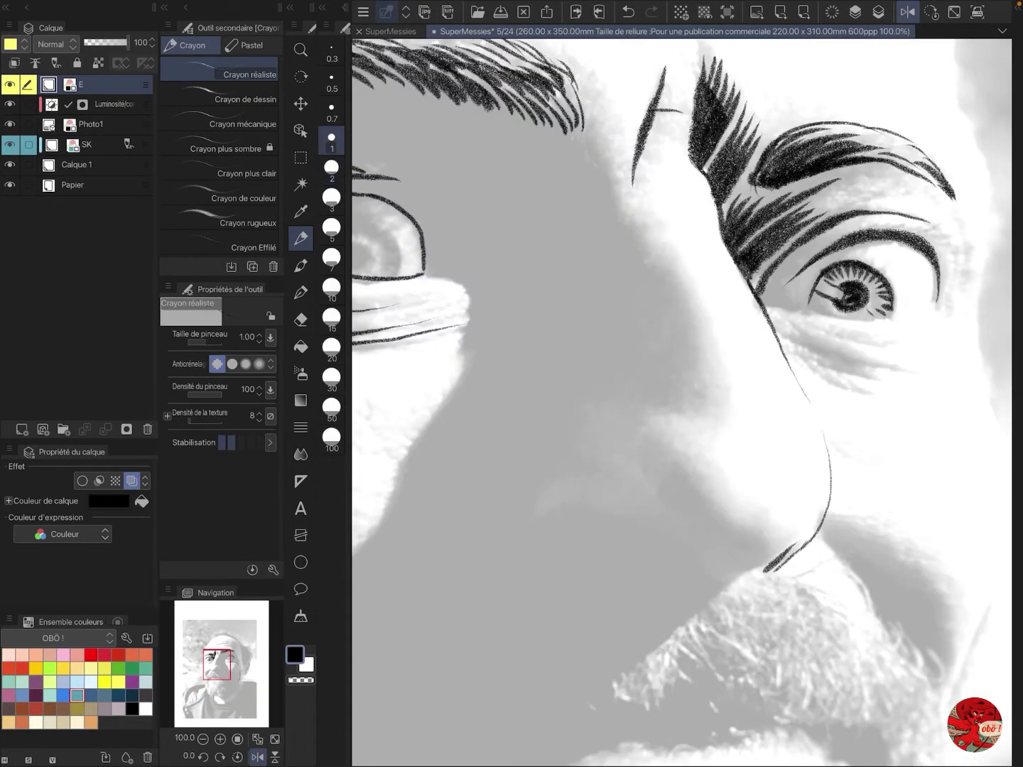
mouse_move(839, 266)
left_mouse_down()
mouse_move(884, 274)
mouse_move(880, 292)
left_mouse_up()
key("ctrl+z")
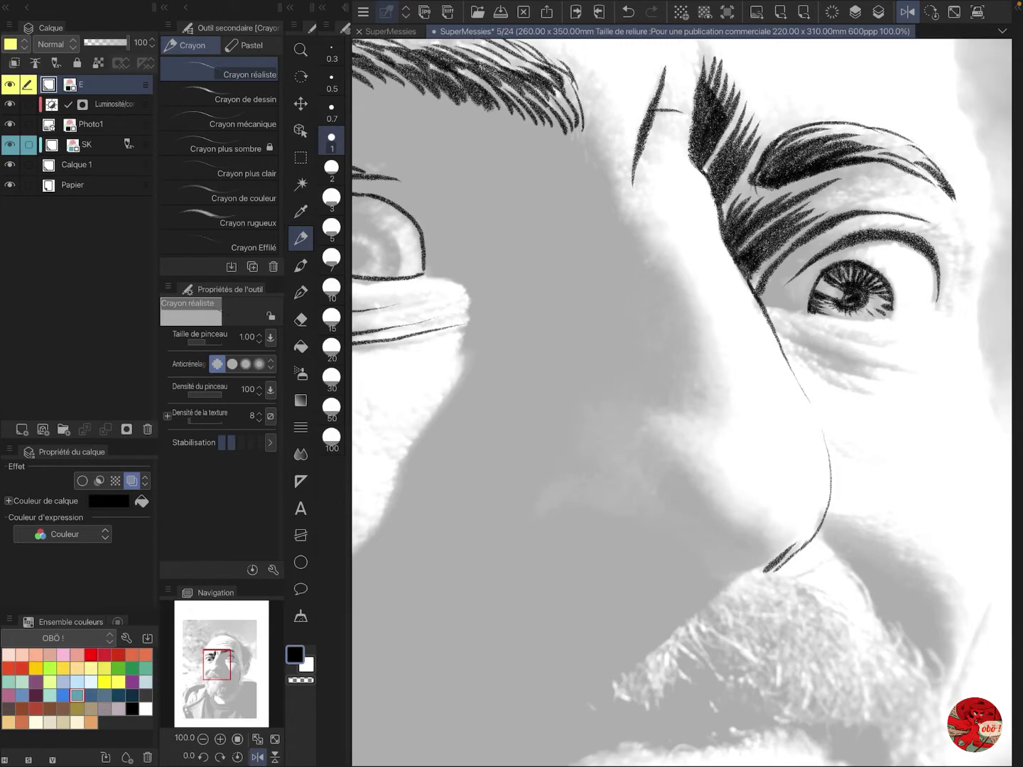
Step: Add fine tapered hatching strokes along the wrinkles under the lit eye
scroll(681, 402, "down", 3)
left_click_drag(608, 205, 583, 258)
left_click_drag(574, 252, 564, 282)
left_click_drag(623, 202, 584, 277)
left_click_drag(636, 220, 602, 265)
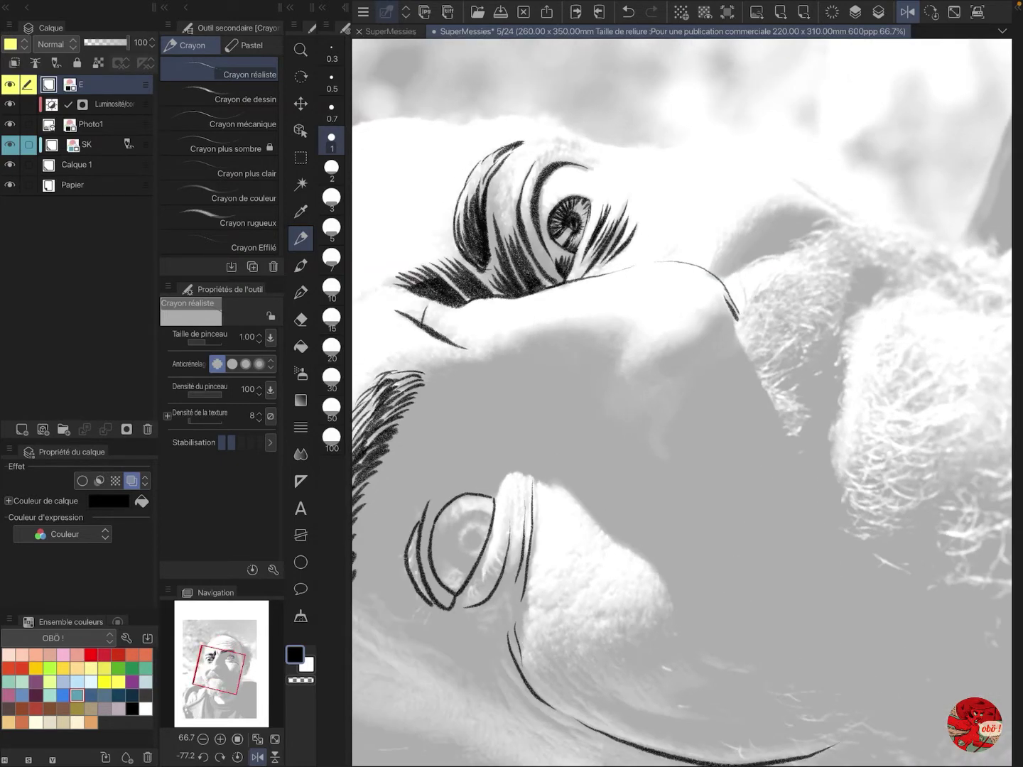
scroll(682, 402, "down", 5)
scroll(681, 402, "up", 3)
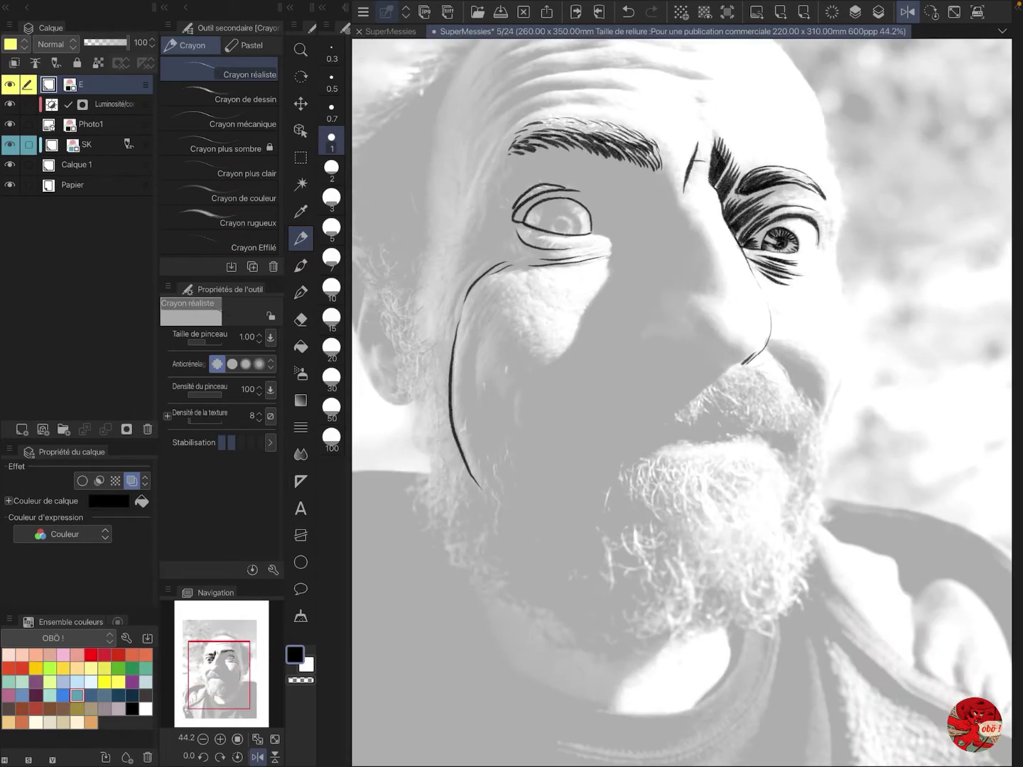
scroll(740, 244, "down", 8)
scroll(740, 243, "up", 2)
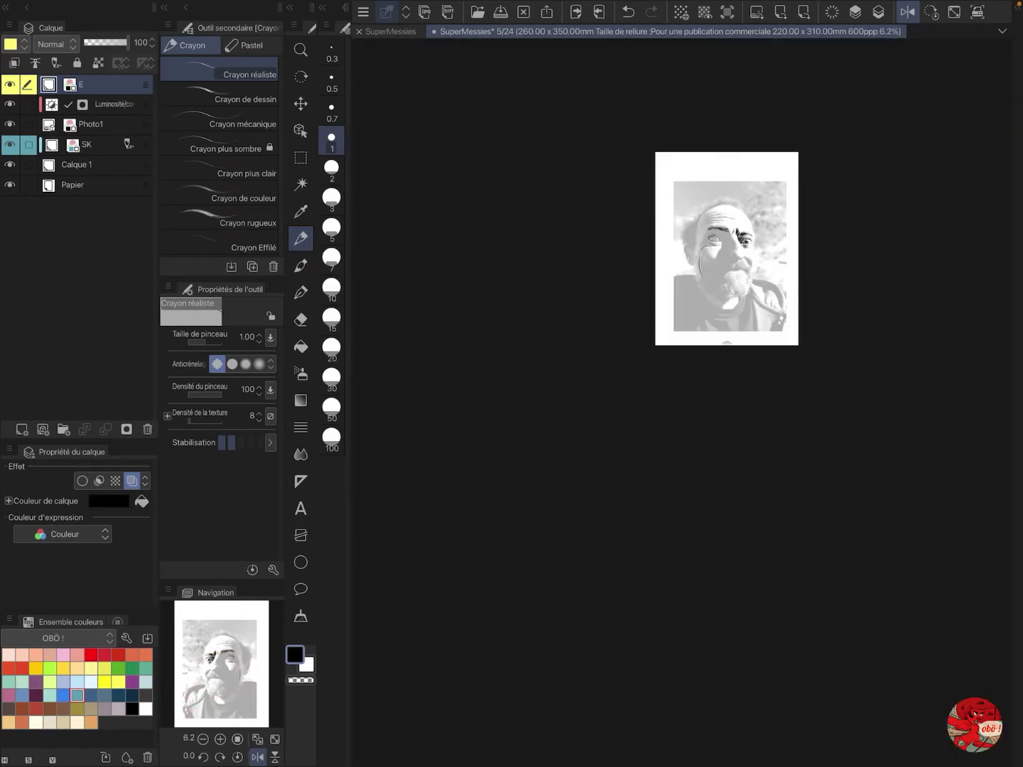
scroll(730, 223, "up", 8)
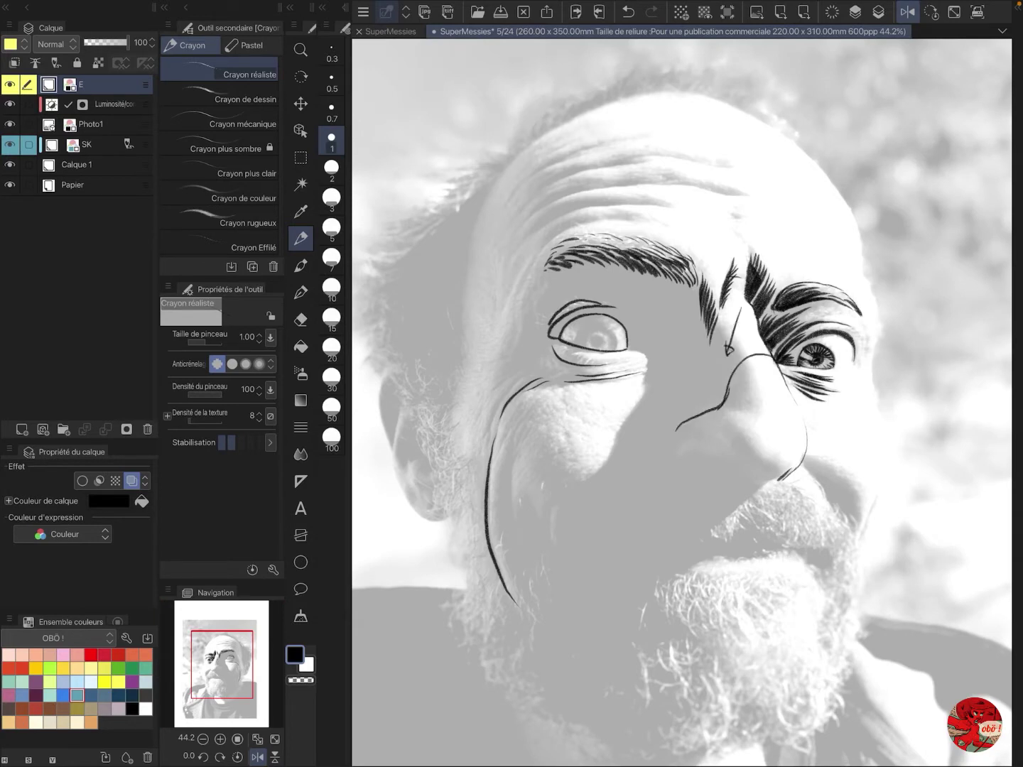
Step: Try sketching long guide strokes across the shaded cheek from the nose bridge, and undo them together with the nose outline marks
left_click_drag(762, 339, 574, 429)
left_click_drag(594, 404, 564, 509)
left_click_drag(650, 381, 523, 512)
left_click_drag(545, 420, 560, 529)
left_click_drag(665, 399, 621, 543)
left_click_drag(667, 436, 649, 535)
mouse_move(726, 340)
left_mouse_down()
mouse_move(730, 405)
mouse_move(743, 367)
mouse_move(716, 349)
left_mouse_up()
key("ctrl+z")
key("ctrl+z")
key("ctrl+z")
key("ctrl+z")
key("ctrl+z")
key("ctrl+z")
key("ctrl+z")
key("ctrl+z")
key("ctrl+z")
key("ctrl+z")
Step: Outline the nose's shadow edge and ink the black shadow along its bridge with the size 2 pencil
left_click(331, 171)
mouse_move(733, 346)
left_mouse_down()
mouse_move(719, 367)
mouse_move(750, 389)
left_mouse_up()
mouse_move(747, 387)
left_mouse_down()
mouse_move(737, 409)
mouse_move(666, 449)
left_mouse_up()
left_click_drag(731, 355, 716, 398)
mouse_move(736, 366)
left_mouse_down()
mouse_move(728, 404)
mouse_move(745, 391)
left_mouse_up()
left_click_drag(721, 353, 711, 400)
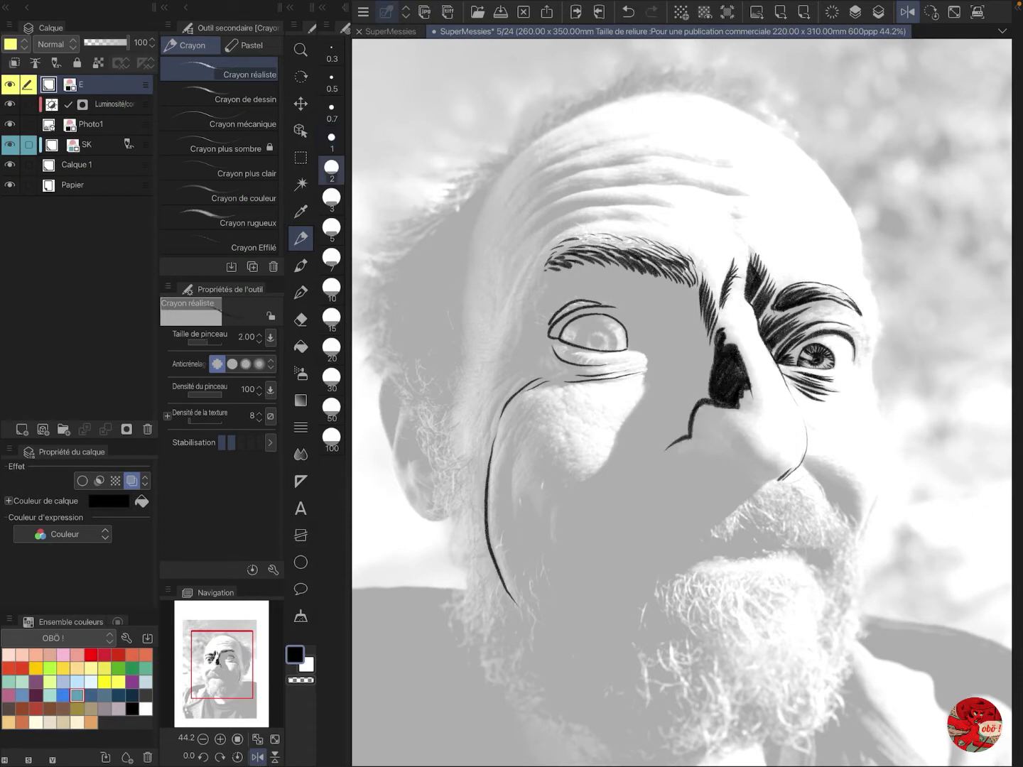
left_click_drag(699, 297, 708, 342)
mouse_move(710, 313)
left_mouse_down()
mouse_move(706, 392)
mouse_move(667, 395)
left_mouse_up()
Step: Extend the solid black shadow from the side of the nose down onto the cheek with the size 5 pencil
left_click(331, 227)
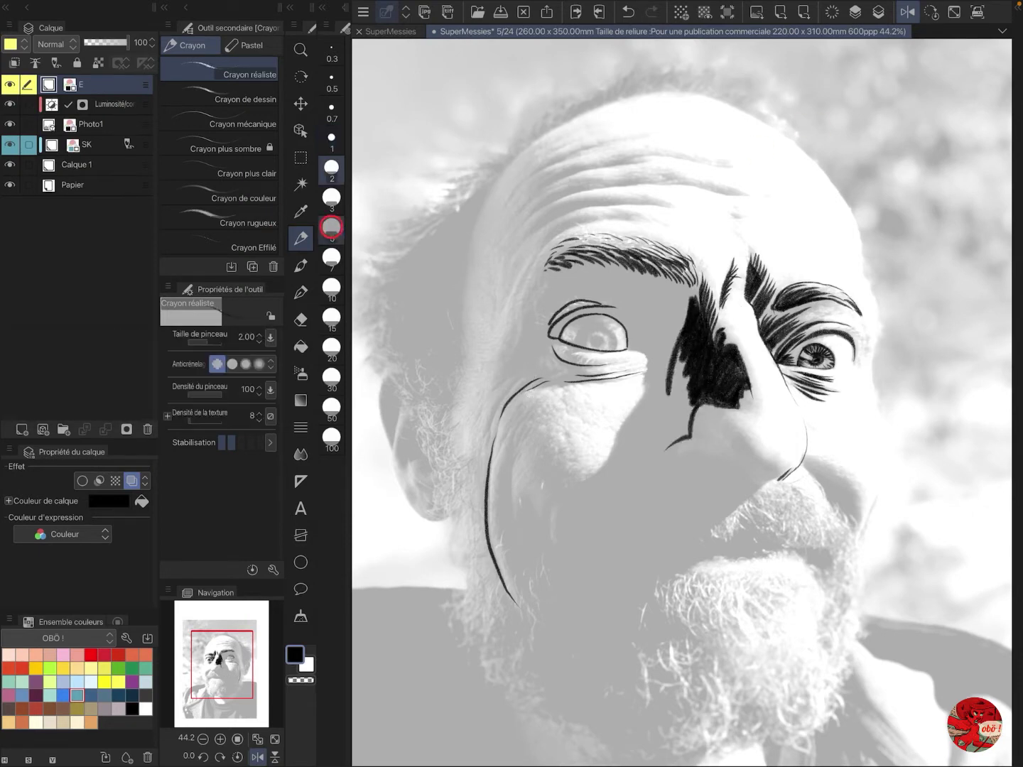
left_click_drag(690, 345, 655, 431)
mouse_move(694, 391)
left_mouse_down()
mouse_move(639, 455)
mouse_move(584, 491)
left_mouse_up()
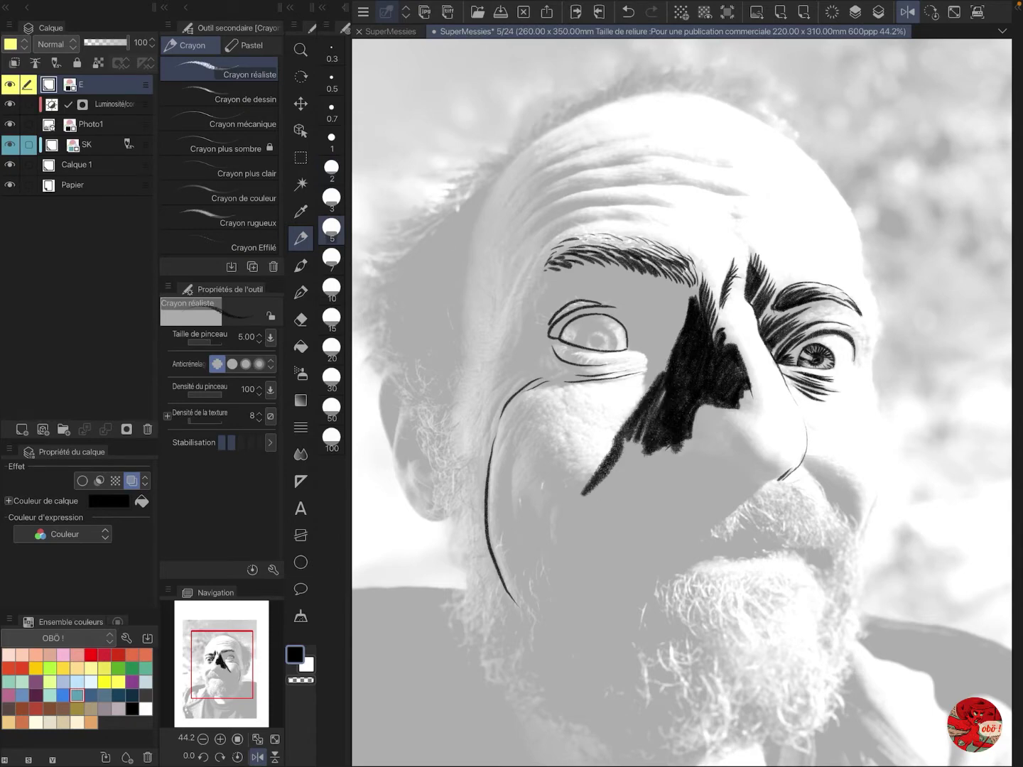
Step: Lower the Photo1 layer's opacity to 25% and adjust the brightness/contrast correction layer
left_click(99, 124)
left_click_drag(99, 42, 96, 42)
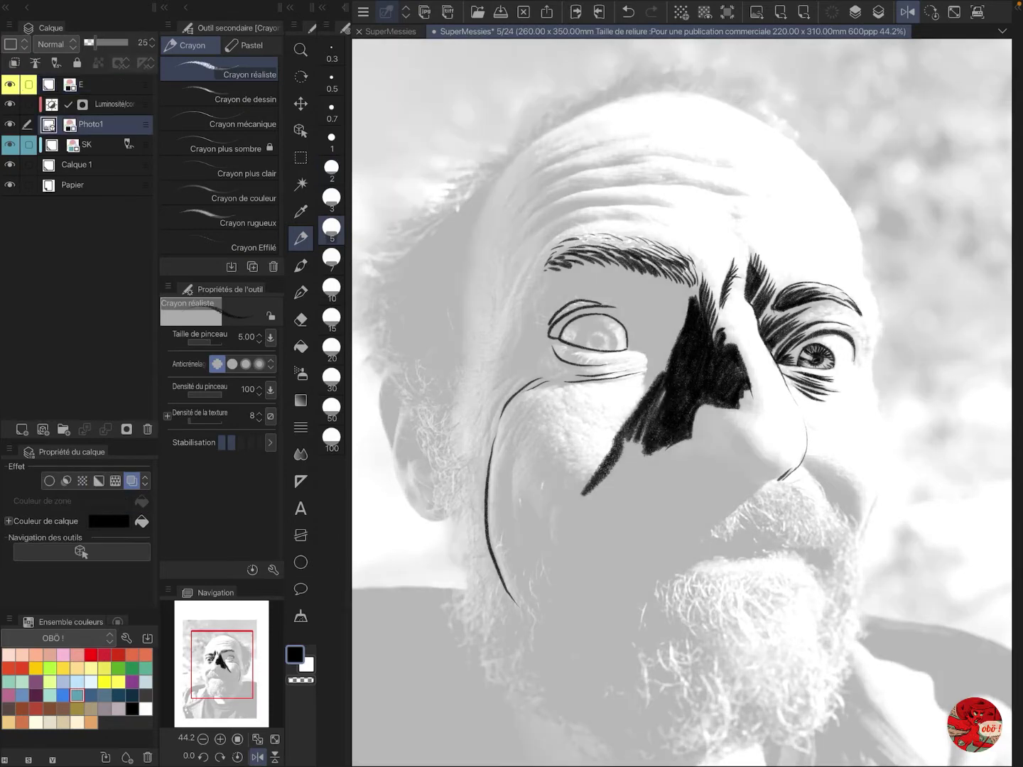
double_click(51, 105)
left_click_drag(246, 626, 248, 626)
left_click(349, 603)
Step: On layer E, ink both nostrils, the nose wing and the adjoining cheek shadow using pencil sizes 5 and 3
left_click(106, 83)
mouse_move(743, 475)
left_mouse_down()
mouse_move(711, 466)
mouse_move(740, 481)
left_mouse_up()
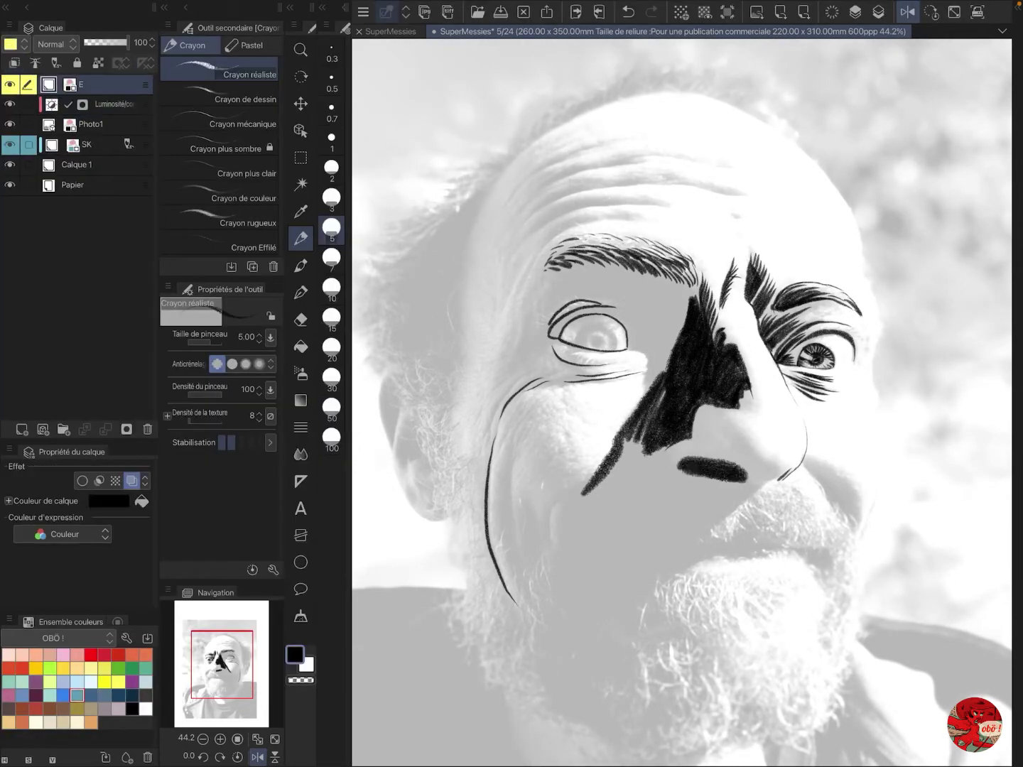
left_click(331, 201)
mouse_move(678, 440)
left_mouse_down()
mouse_move(657, 458)
mouse_move(662, 475)
left_mouse_up()
left_click_drag(662, 386, 611, 479)
left_click_drag(775, 466, 756, 479)
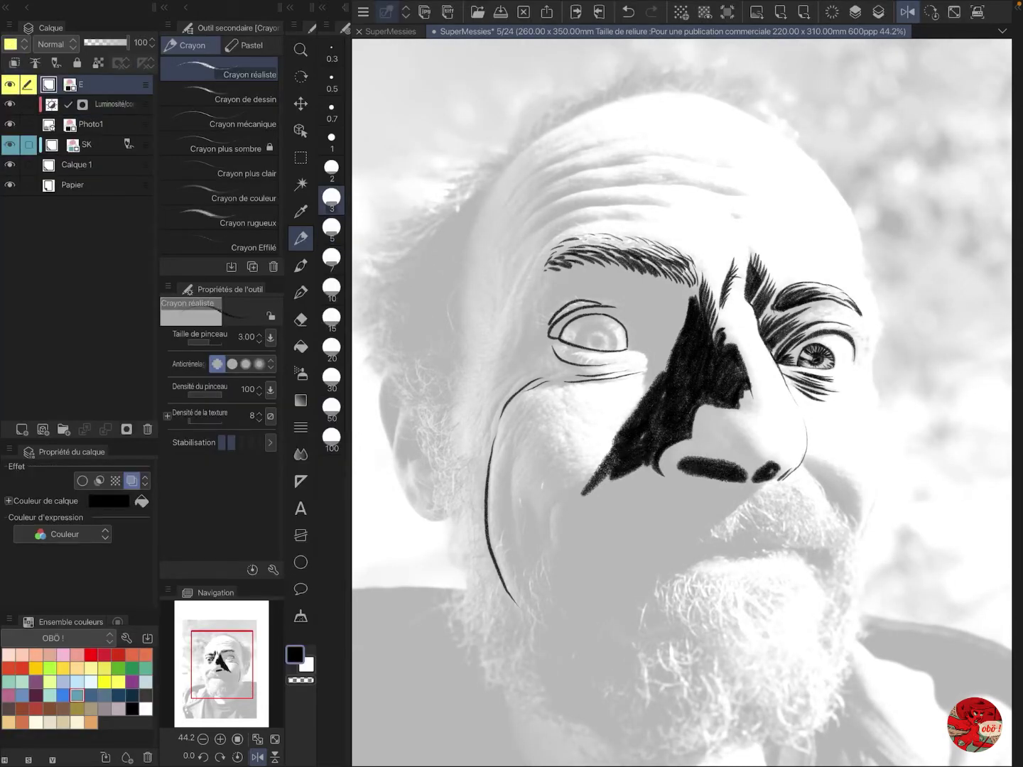
Step: Redraw the smaller nostril with the size 2 pencil, hatch the nose's tip and underside, and undo the last stray strokes
key("ctrl+z")
left_click(330, 168)
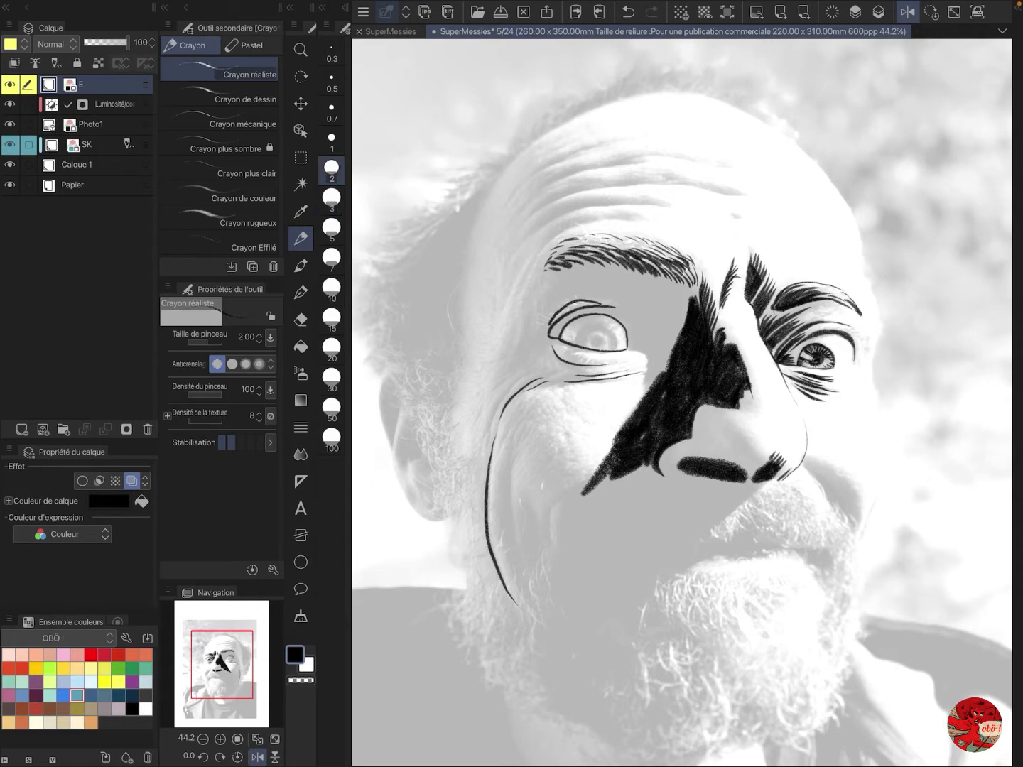
mouse_move(761, 463)
left_mouse_down()
mouse_move(696, 409)
mouse_move(721, 430)
mouse_move(668, 458)
mouse_move(669, 476)
left_mouse_up()
left_click_drag(727, 485, 683, 468)
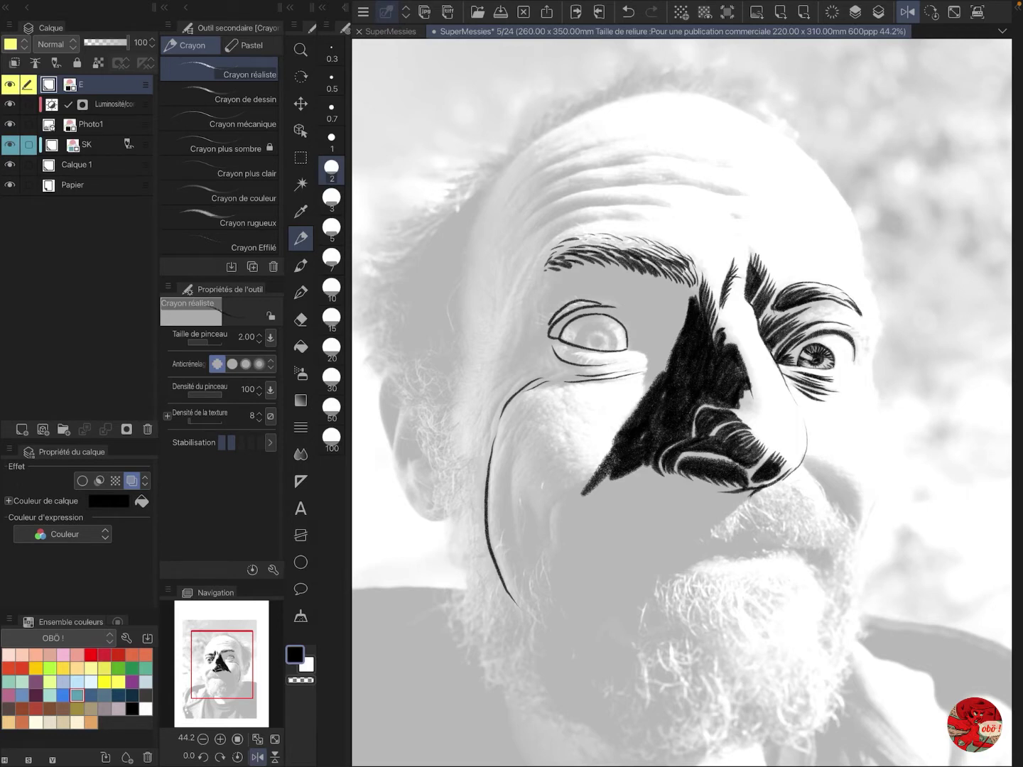
key("ctrl+z")
key("ctrl+z")
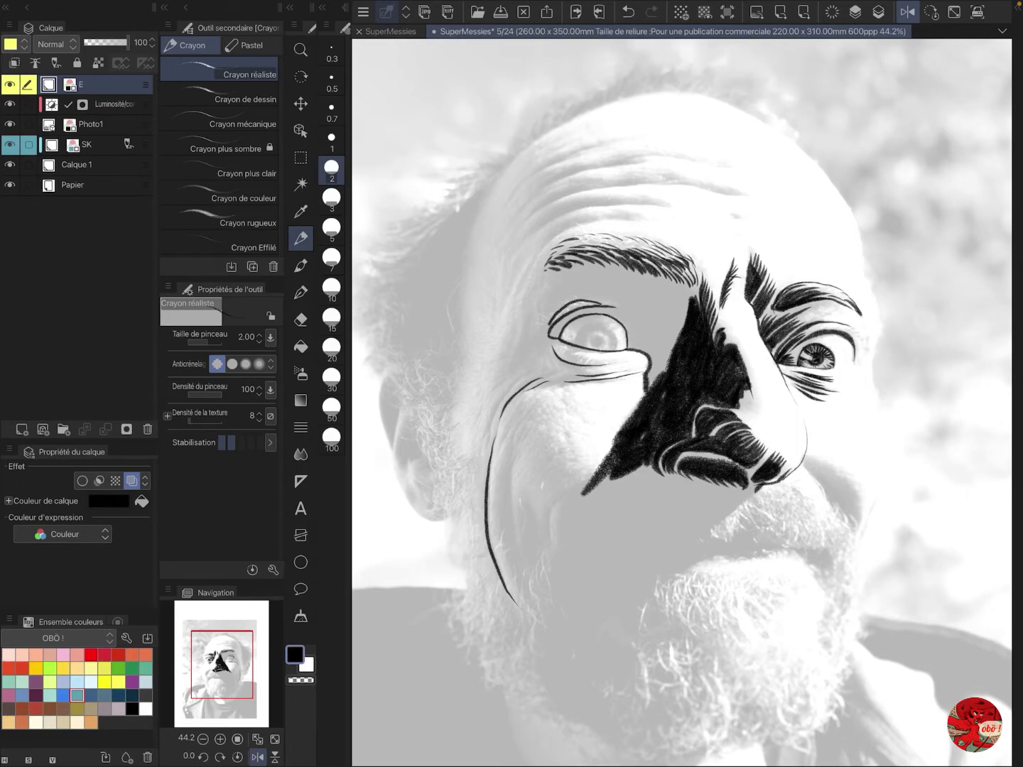
Step: Annotate the shadow areas beside the eye and above the mouth with circled numbers 1 and 2 and long arrows
left_click_drag(656, 300, 649, 320)
left_click_drag(650, 288, 654, 287)
left_click_drag(803, 145, 637, 284)
left_click_drag(628, 279, 645, 280)
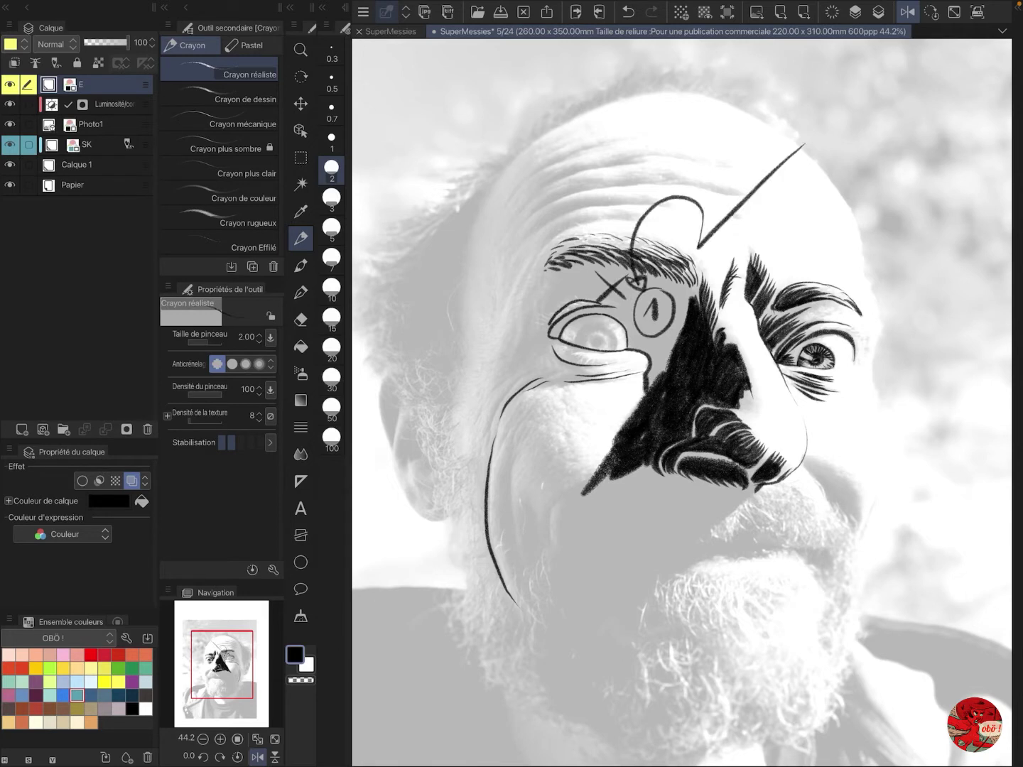
left_click_drag(618, 518, 633, 533)
left_click_drag(628, 501, 630, 501)
left_click_drag(914, 279, 632, 569)
left_click_drag(634, 584, 653, 566)
left_click_drag(641, 436, 757, 486)
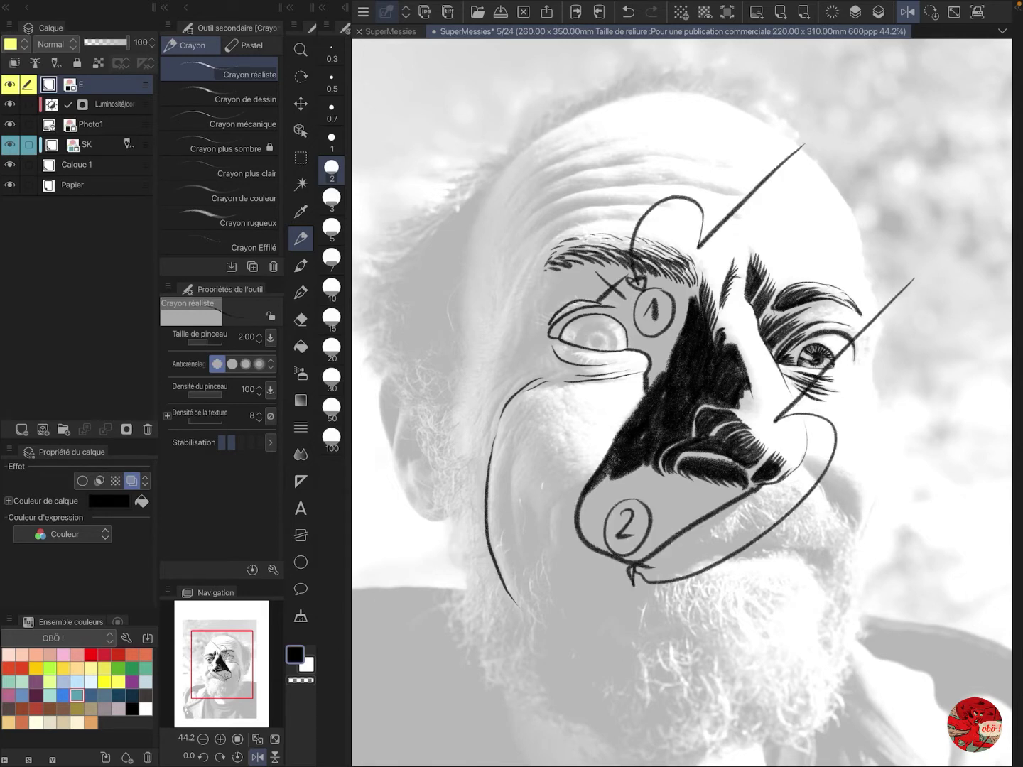
Step: Annotate the temple with a circled 3, an arrow and the label LR, and add cast-shadow labels around the face
left_click_drag(510, 234, 505, 234)
mouse_move(548, 63)
left_mouse_down()
mouse_move(353, 195)
mouse_move(488, 209)
left_mouse_up()
left_click_drag(508, 165, 517, 200)
left_click_drag(527, 170, 544, 195)
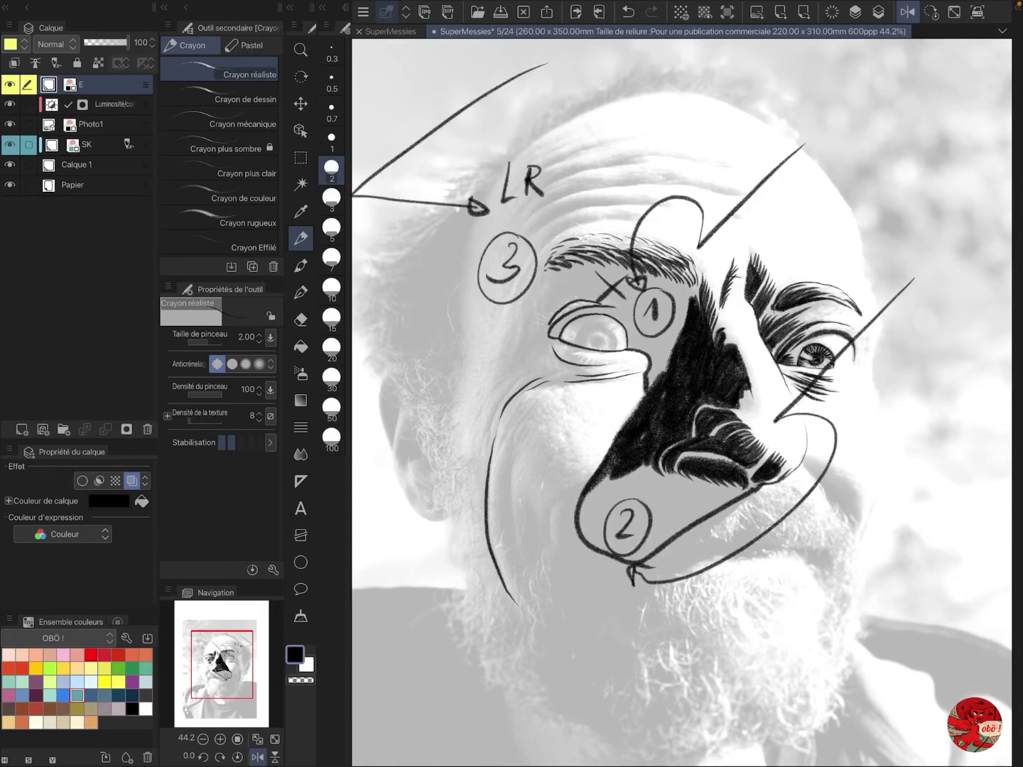
left_click_drag(947, 268, 956, 257)
left_click_drag(508, 129, 508, 131)
left_click_drag(524, 145, 577, 132)
left_click_drag(493, 135, 591, 133)
left_click_drag(773, 552, 771, 554)
left_click_drag(791, 576, 800, 561)
left_click_drag(807, 563, 858, 548)
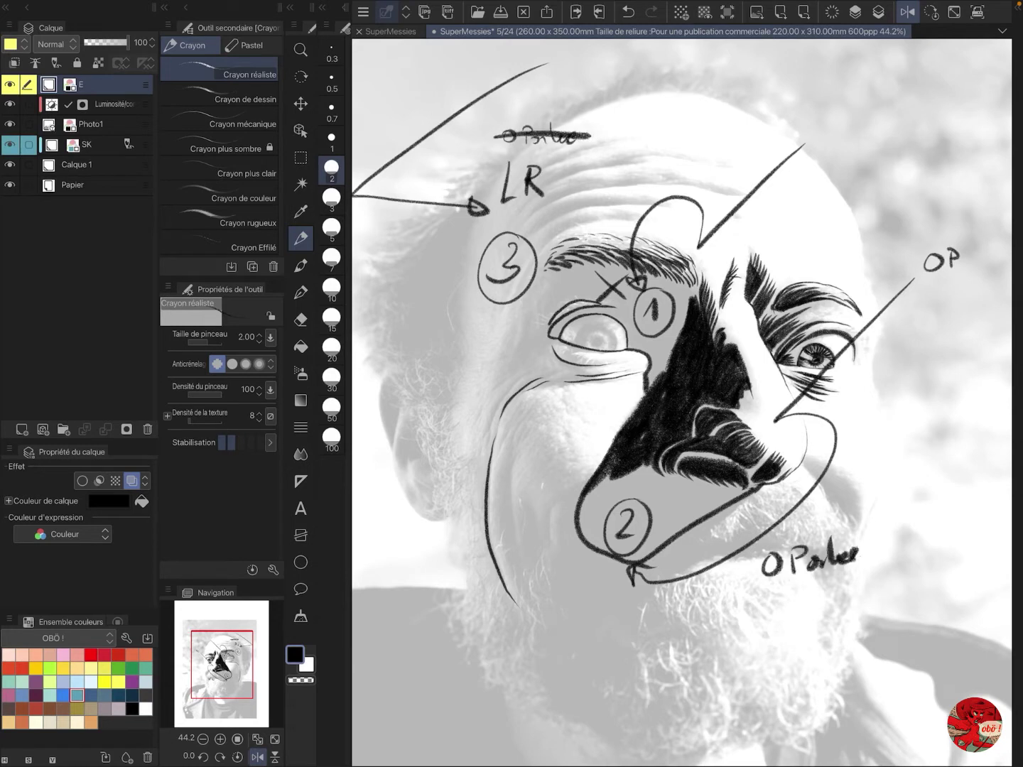
Step: Undo all the numbered circles, arrows and labels
key("ctrl+z")
key("ctrl+z")
key("ctrl+z")
key("ctrl+z")
key("ctrl+z")
key("ctrl+z")
key("ctrl+z")
key("ctrl+z")
key("ctrl+z")
key("ctrl+z")
key("ctrl+z")
key("ctrl+z")
key("ctrl+z")
key("ctrl+z")
key("ctrl+z")
key("ctrl+z")
key("ctrl+z")
key("ctrl+z")
key("ctrl+z")
key("ctrl+z")
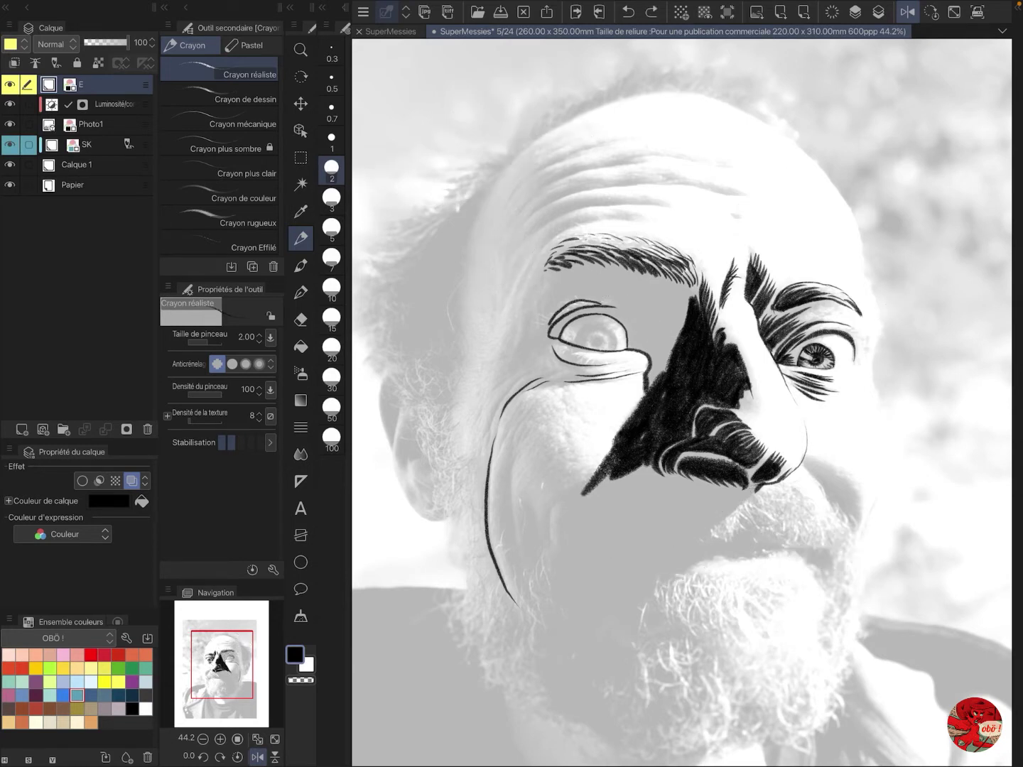
Step: Ink the moustache edge, the mouth corner shadow and the fold lines on the shaded cheek
left_click_drag(760, 484, 651, 572)
mouse_move(713, 550)
left_mouse_down()
mouse_move(674, 579)
mouse_move(678, 566)
mouse_move(659, 574)
left_mouse_up()
mouse_move(656, 470)
left_mouse_down()
mouse_move(701, 489)
mouse_move(754, 487)
left_mouse_up()
mouse_move(647, 467)
left_mouse_down()
mouse_move(566, 515)
mouse_move(571, 559)
left_mouse_up()
left_click_drag(595, 491, 578, 557)
mouse_move(550, 510)
left_mouse_down()
mouse_move(557, 559)
mouse_move(546, 610)
left_mouse_up()
left_click_drag(506, 449, 516, 535)
mouse_move(528, 497)
left_mouse_down()
mouse_move(540, 529)
mouse_move(533, 541)
left_mouse_up()
left_click_drag(538, 528, 538, 559)
Step: Set layer E as the reference layer and fill the shaded eye with black
left_click(301, 346)
left_click(37, 63)
left_click(300, 346)
left_click(302, 680)
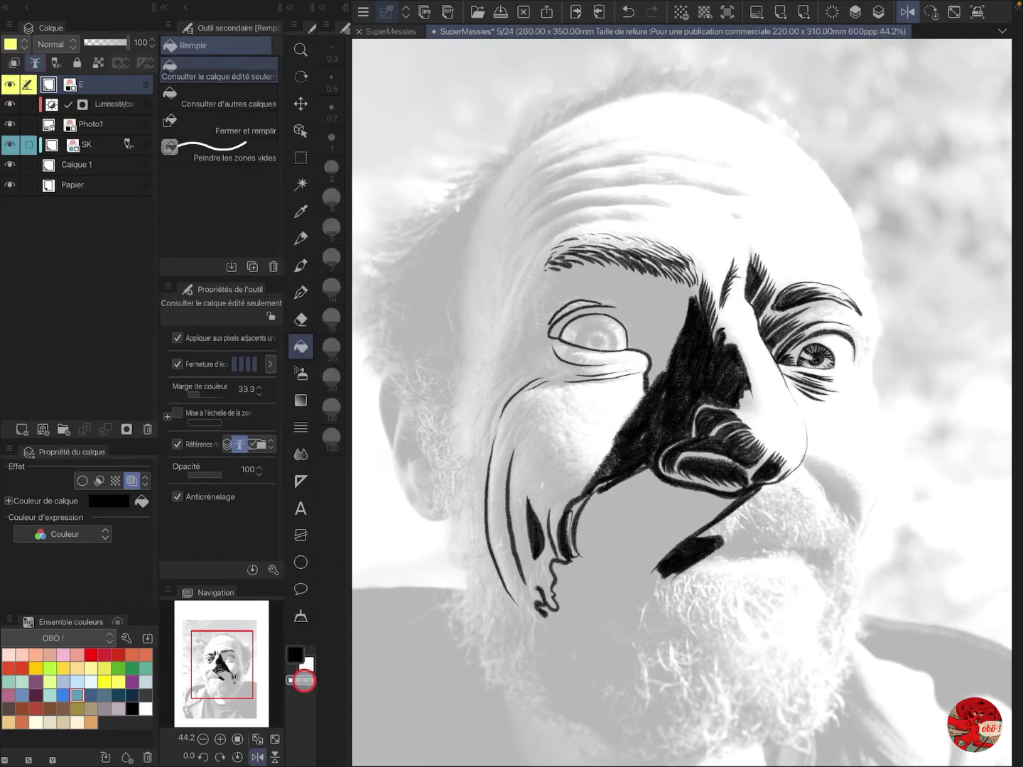
left_click(252, 363)
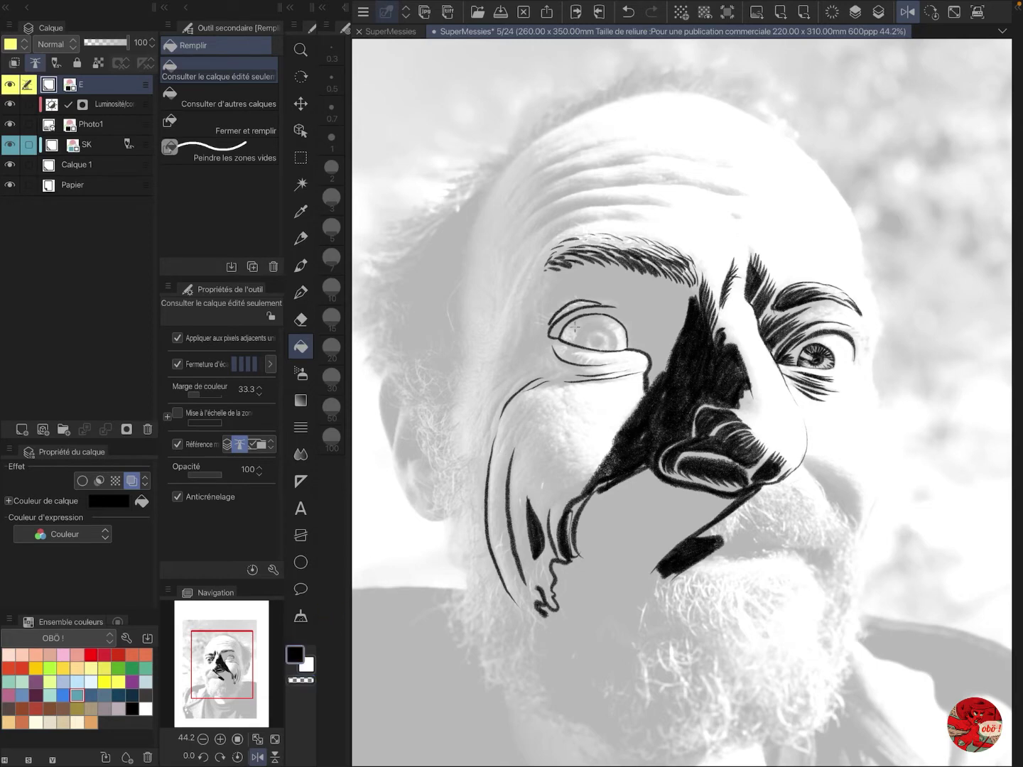
left_click(600, 331)
Step: Write the note "G + P" above the forehead with the pencil
key("p")
mouse_move(503, 125)
left_mouse_down()
mouse_move(503, 160)
mouse_move(573, 145)
left_mouse_up()
left_click_drag(562, 135, 564, 154)
left_click_drag(603, 121, 604, 153)
left_click_drag(604, 120, 607, 138)
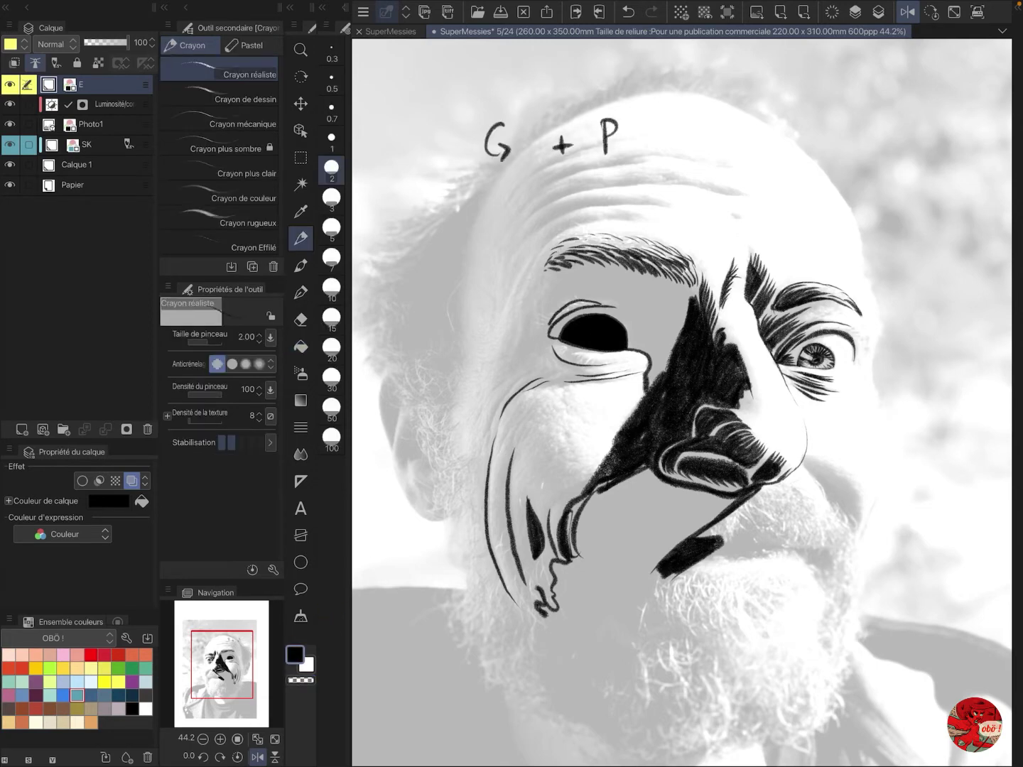
Step: Draw three ovals on the forehead and fill each with black, alternating between the pencil and the fill tool
left_click_drag(683, 180, 686, 179)
key("g")
left_click_drag(778, 176, 756, 194)
key("g")
left_click(774, 198)
key("p")
left_click_drag(816, 221, 821, 219)
key("g")
left_click(821, 243)
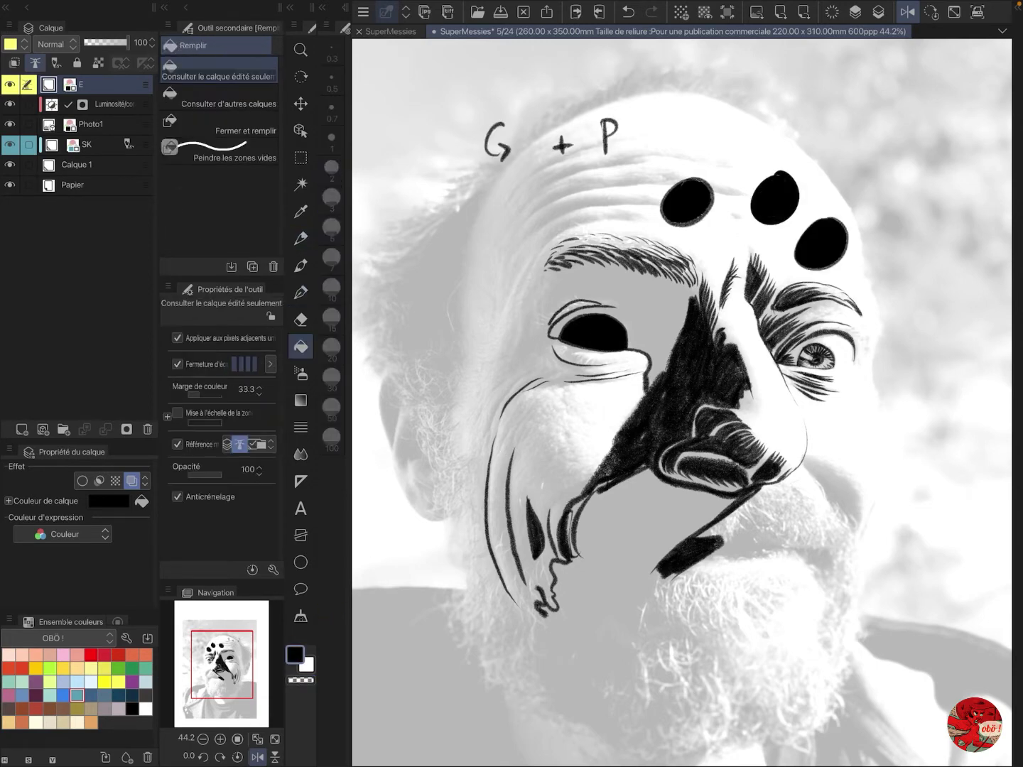
Step: Undo the three filled ovals and the "G + P" note
key("ctrl+z")
key("ctrl+z")
key("ctrl+z")
key("ctrl+z")
key("ctrl+z")
key("ctrl+z")
key("ctrl+z")
key("ctrl+z")
key("ctrl+z")
key("ctrl+z")
key("ctrl+z")
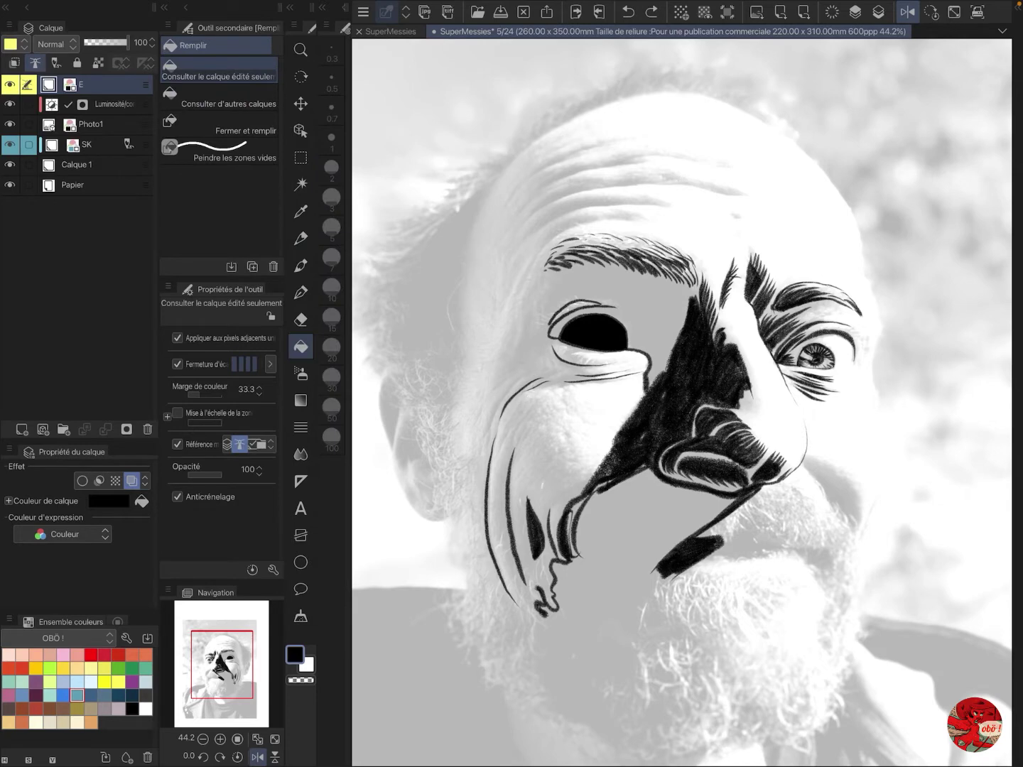
Step: Outline the socket shadow between the shaded eye and its eyebrow, and fill it with black
key("p")
left_click_drag(535, 319, 588, 270)
left_click_drag(590, 298, 631, 348)
left_click_drag(583, 267, 689, 304)
key("g")
left_click(656, 313)
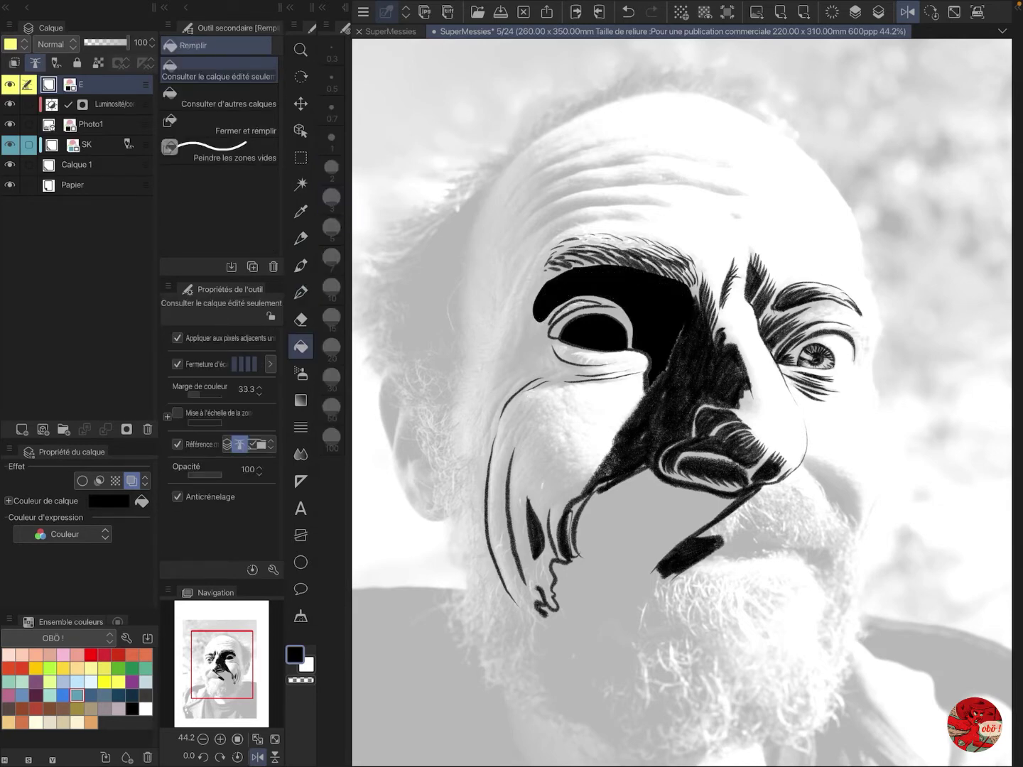
Step: Ink four tapered wrinkle lines across the forehead with the pencil
key("p")
left_click_drag(618, 215, 524, 276)
left_click_drag(664, 200, 515, 241)
left_click_drag(738, 188, 519, 216)
left_click_drag(648, 160, 524, 203)
Step: Outline a small shadow patch at the shaded eye's outer corner and fill it with black
left_click_drag(533, 315, 509, 357)
key("g")
left_click(529, 341)
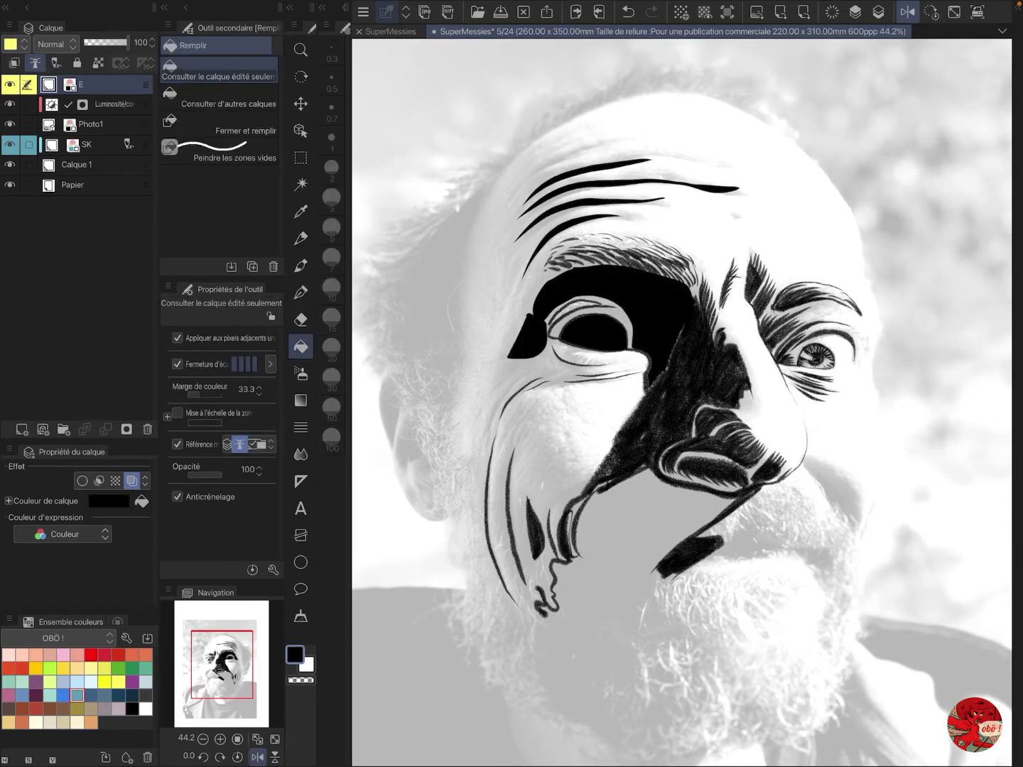
Step: Draw a small oval on the cheek below the shaded eye and fill it with black
key("p")
left_click_drag(572, 407, 568, 409)
key("g")
left_click(566, 423)
Step: Outline the fold shadow running from the nose down the lit cheek and fill it with black
key("p")
left_click_drag(804, 462, 858, 527)
key("g")
left_click(839, 494)
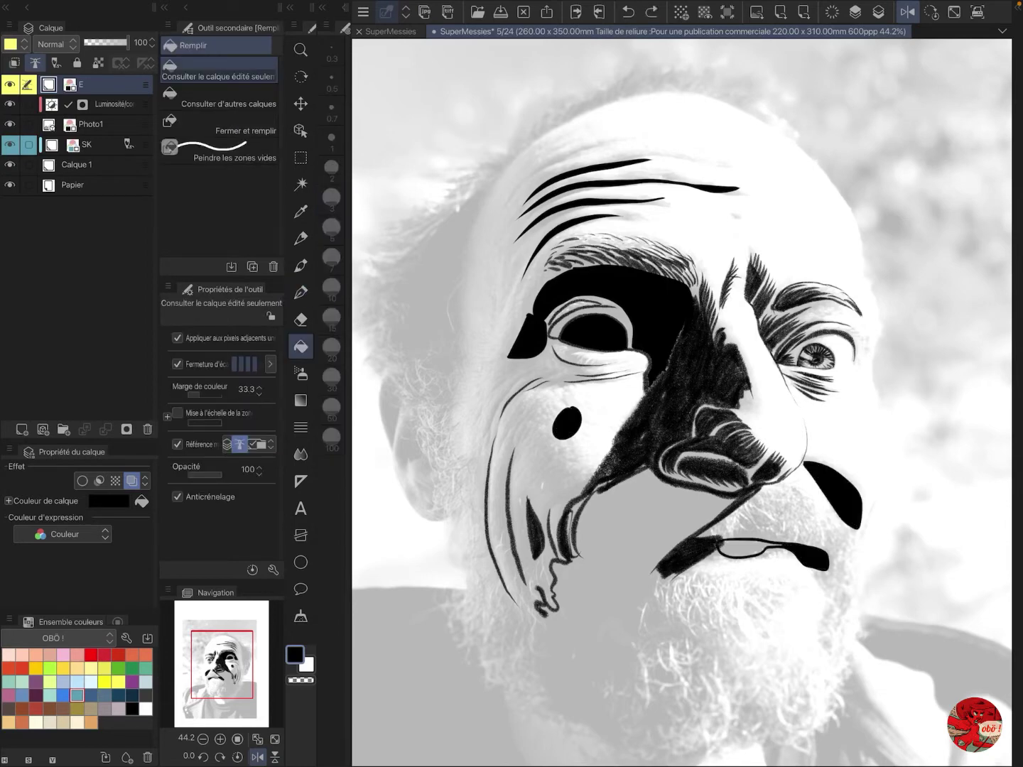
Step: Undo the recent black fills, mouth and cheek shapes and forehead wrinkle lines, back to the hatched eye socket
key("ctrl+z")
key("ctrl+z")
key("ctrl+z")
key("ctrl+z")
key("ctrl+z")
key("ctrl+z")
key("ctrl+z")
key("ctrl+z")
key("ctrl+z")
key("ctrl+z")
Step: Ink tapered fold lines with the pencil at the outer corner of the shaded eye
key("p")
left_click_drag(537, 315, 534, 369)
mouse_move(529, 310)
left_mouse_down()
mouse_move(505, 367)
mouse_move(521, 277)
left_mouse_up()
left_click_drag(520, 321, 505, 357)
Step: Darken the shadow above the shaded eye and down its inner corner with dense curved hatching
mouse_move(557, 277)
left_mouse_down()
mouse_move(540, 317)
mouse_move(664, 283)
left_mouse_up()
mouse_move(646, 277)
left_mouse_down()
mouse_move(697, 305)
mouse_move(678, 331)
left_mouse_up()
mouse_move(643, 290)
left_mouse_down()
mouse_move(669, 335)
mouse_move(652, 340)
left_mouse_up()
left_click_drag(619, 314, 656, 383)
mouse_move(678, 304)
left_mouse_down()
mouse_move(652, 383)
mouse_move(674, 344)
left_mouse_up()
left_click_drag(630, 291, 589, 311)
left_click_drag(657, 304, 595, 280)
mouse_move(663, 297)
left_mouse_down()
mouse_move(552, 278)
mouse_move(541, 327)
left_mouse_up()
mouse_move(623, 287)
left_mouse_down()
mouse_move(545, 284)
mouse_move(559, 303)
left_mouse_up()
left_click_drag(583, 282, 660, 354)
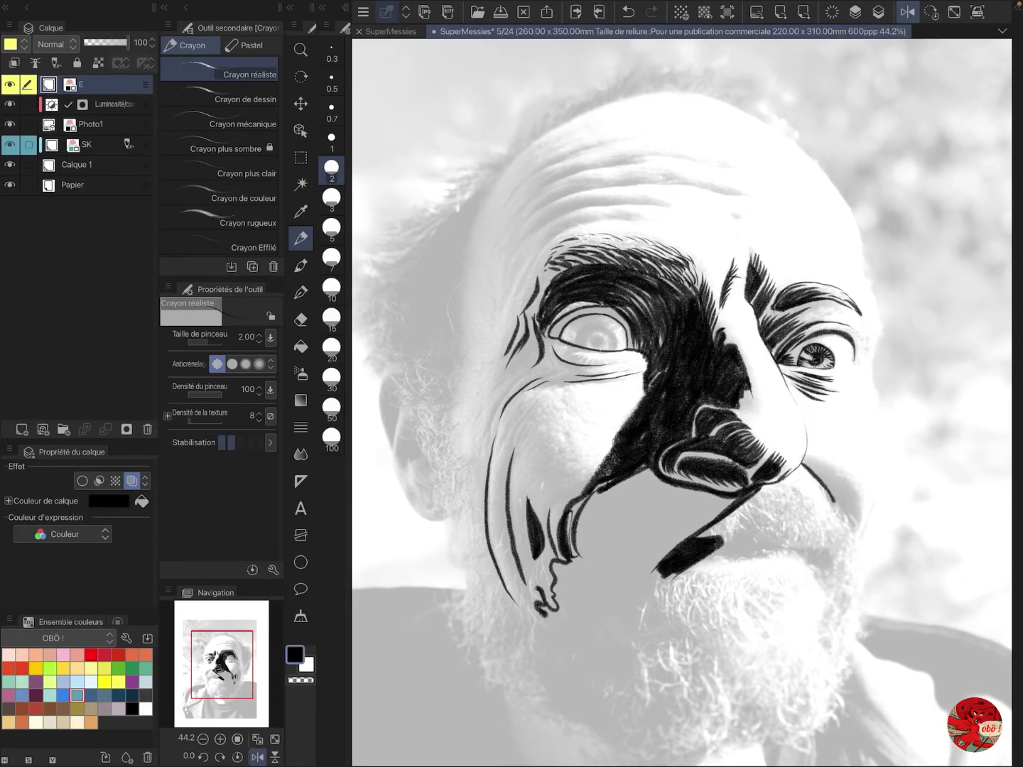
Step: Ink the lit cheek's fold beside the nose and darken the shaded side from nose to beard, using pencil size 5
left_click_drag(804, 462, 856, 517)
left_click_drag(738, 497, 669, 548)
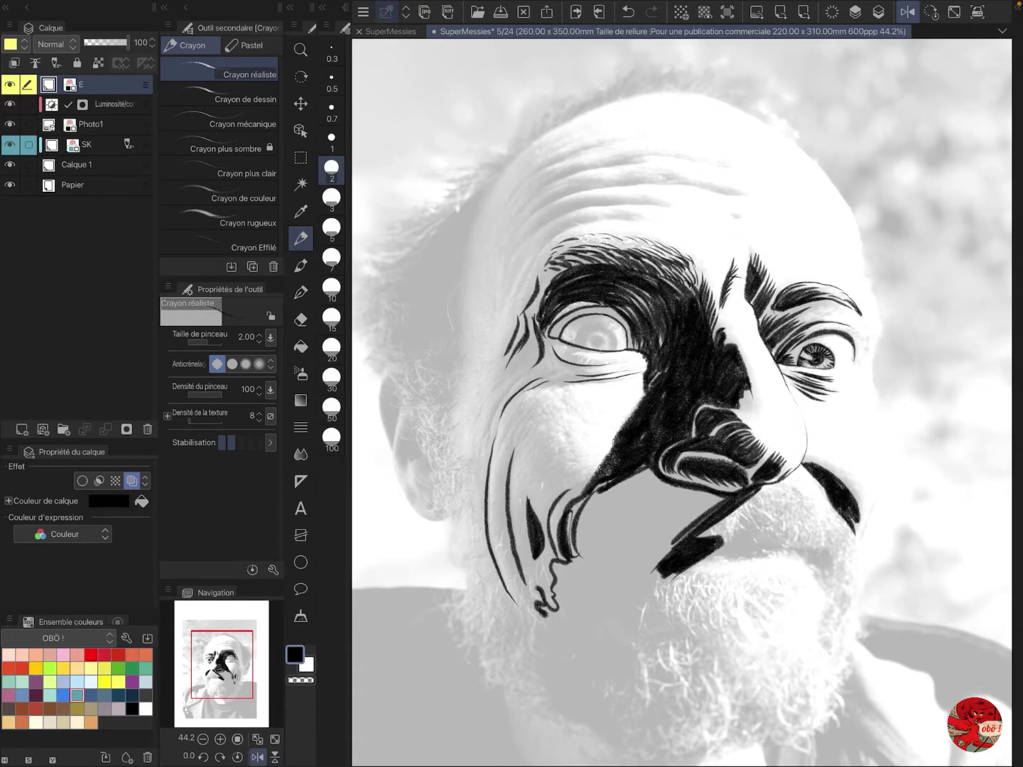
left_click(330, 230)
left_click_drag(648, 475, 578, 551)
mouse_move(714, 497)
left_mouse_down()
mouse_move(618, 544)
mouse_move(625, 633)
mouse_move(561, 569)
mouse_move(629, 660)
left_mouse_up()
scroll(613, 458, "down", 5)
scroll(613, 457, "up", 5)
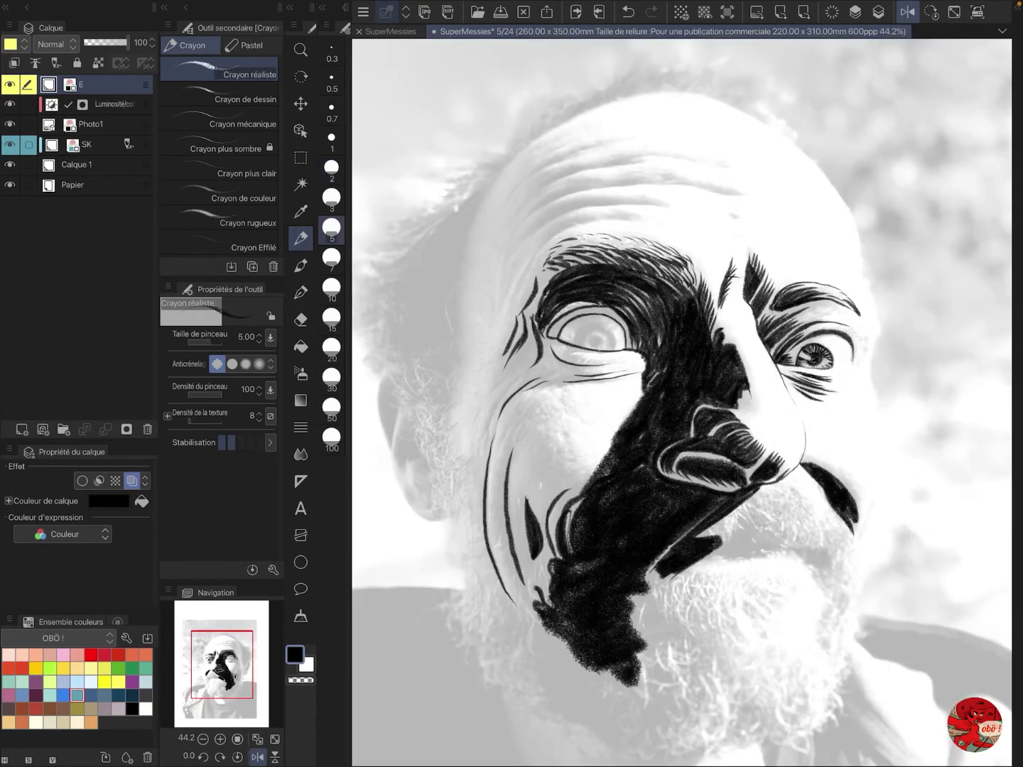
Step: Ink rough dark patches along the mouth line and set the pencil size to 2
mouse_move(713, 548)
left_mouse_down()
mouse_move(757, 556)
mouse_move(778, 532)
mouse_move(824, 555)
mouse_move(828, 570)
left_mouse_up()
left_click_drag(855, 526, 846, 505)
left_click(331, 168)
Step: Try sketching a rounded bulge with crossing contour curves over the lit cheek, and undo all its strokes
left_click_drag(875, 409, 853, 496)
left_click_drag(834, 448, 846, 470)
left_click_drag(853, 455, 861, 486)
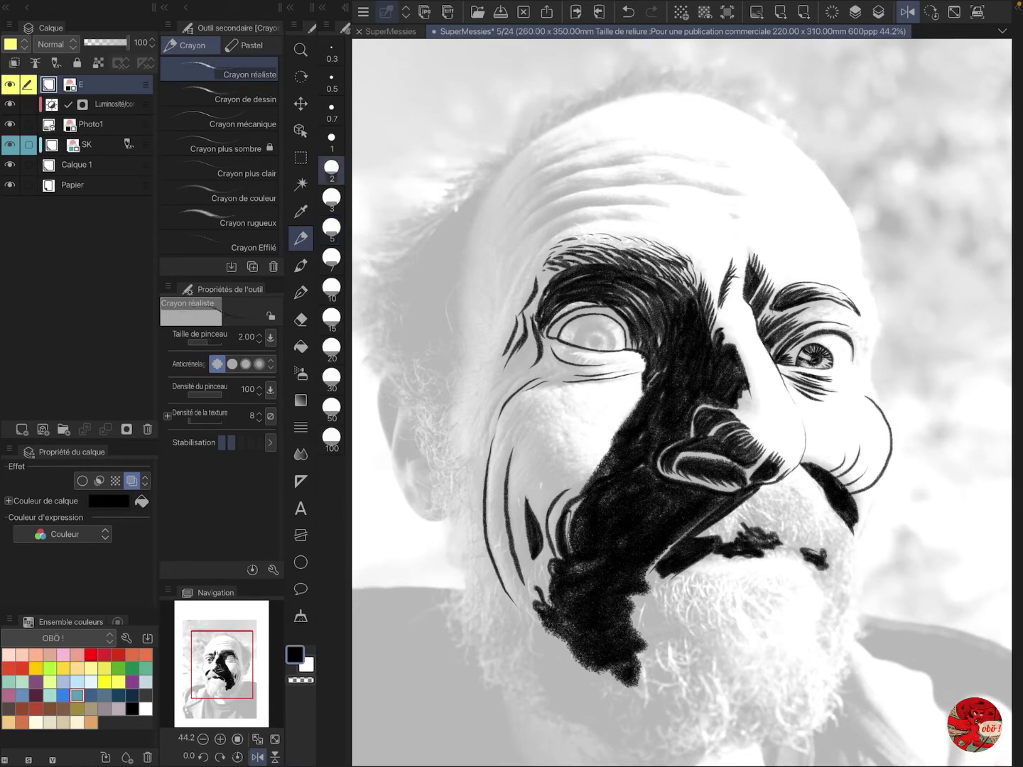
left_click_drag(844, 404, 856, 429)
left_click_drag(794, 455, 817, 462)
left_click_drag(809, 430, 891, 433)
left_click_drag(813, 460, 881, 413)
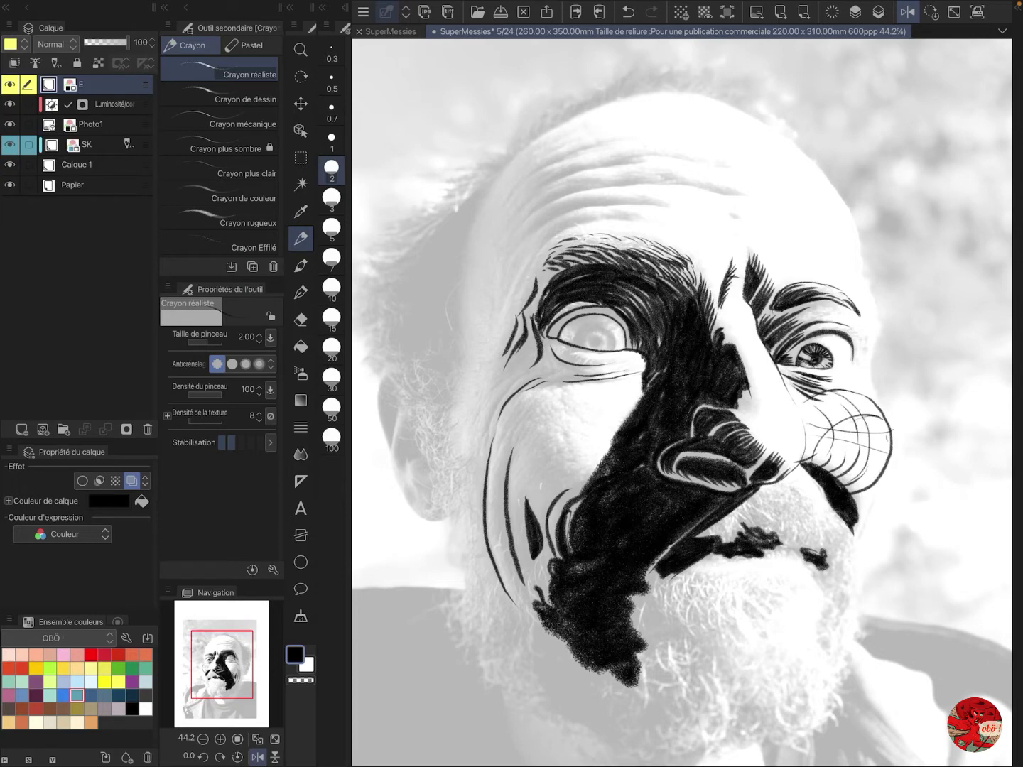
key("ctrl+z")
key("ctrl+z")
key("ctrl+z")
key("ctrl+z")
key("ctrl+z")
key("ctrl+z")
key("ctrl+z")
Step: Add short hatch strokes along the edges of the lit cheek's fold shadow beside the nose
left_click_drag(512, 385, 637, 675)
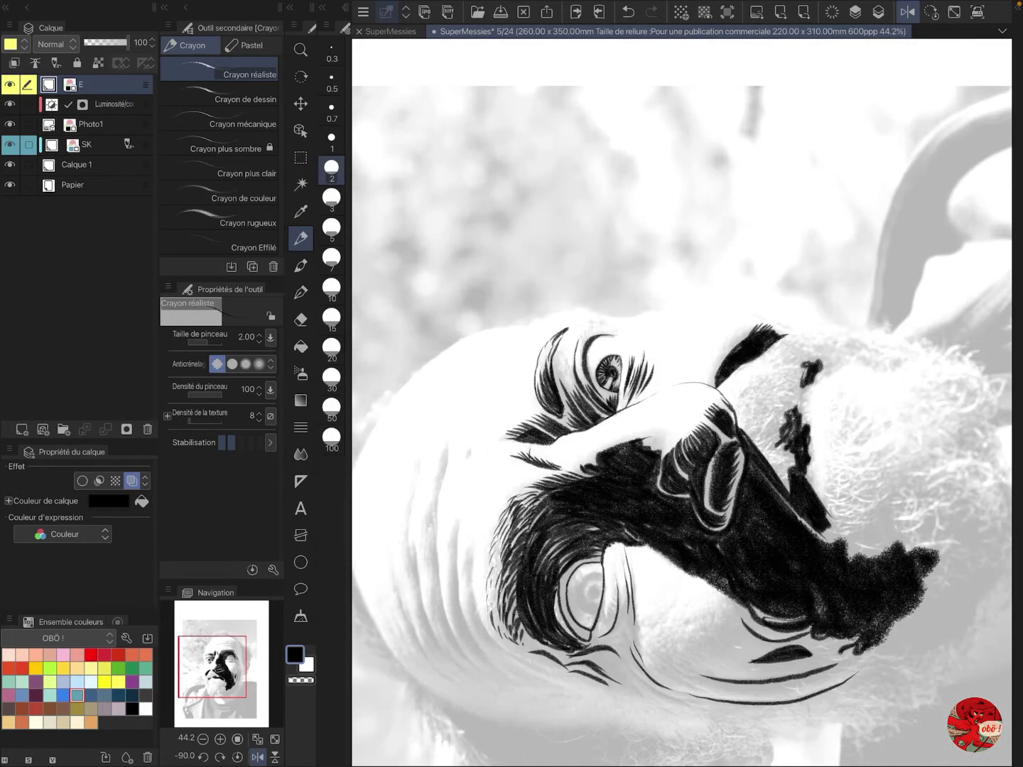
left_click_drag(712, 387, 721, 346)
left_click_drag(707, 388, 712, 367)
left_click_drag(777, 335, 787, 331)
Step: Add fine strokes around the lit brow and draw the iris ring of the shaded eye
mouse_move(588, 590)
left_mouse_down()
mouse_move(423, 277)
mouse_move(464, 284)
left_mouse_up()
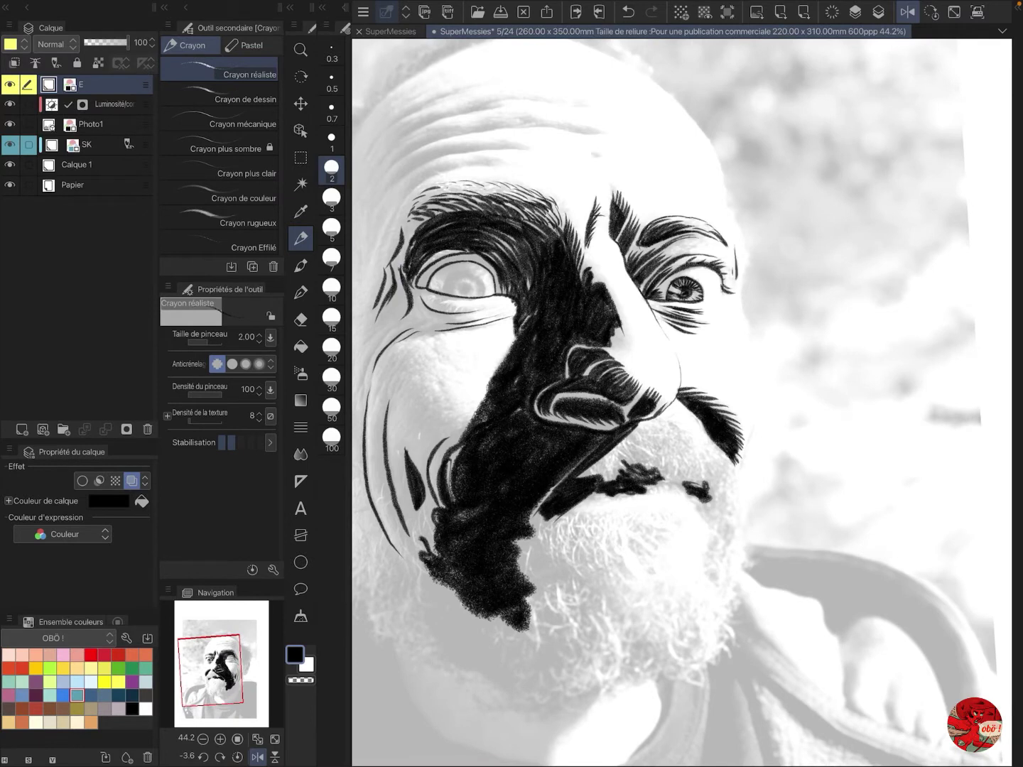
left_click_drag(617, 221, 627, 242)
left_click_drag(611, 384, 749, 370)
mouse_move(602, 238)
left_mouse_down()
mouse_move(558, 269)
mouse_move(630, 258)
mouse_move(639, 280)
mouse_move(613, 251)
mouse_move(631, 267)
left_mouse_up()
key("c")
key("c")
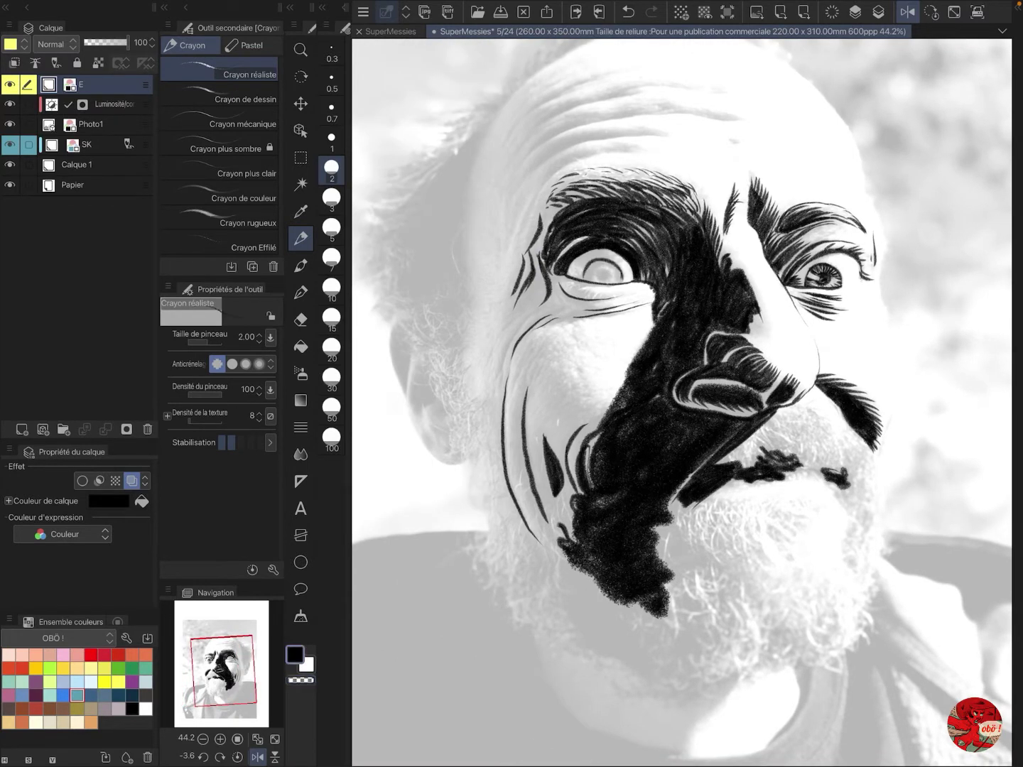
Step: Try long guide strokes across the forehead and toward the eyes, and undo them
left_click_drag(637, 116, 722, 149)
mouse_move(942, 93)
left_mouse_down()
mouse_move(833, 269)
mouse_move(827, 355)
left_mouse_up()
left_click_drag(701, 92, 635, 200)
left_click_drag(613, 249, 593, 323)
key("ctrl+z")
key("ctrl+z")
key("ctrl+z")
key("ctrl+z")
key("ctrl+z")
key("ctrl+z")
Step: Write the letters A and B on the forehead, one above each eye
left_click_drag(632, 108, 622, 147)
left_click_drag(633, 108, 646, 147)
left_click_drag(617, 135, 645, 129)
left_click_drag(797, 127, 790, 156)
left_click_drag(796, 127, 790, 154)
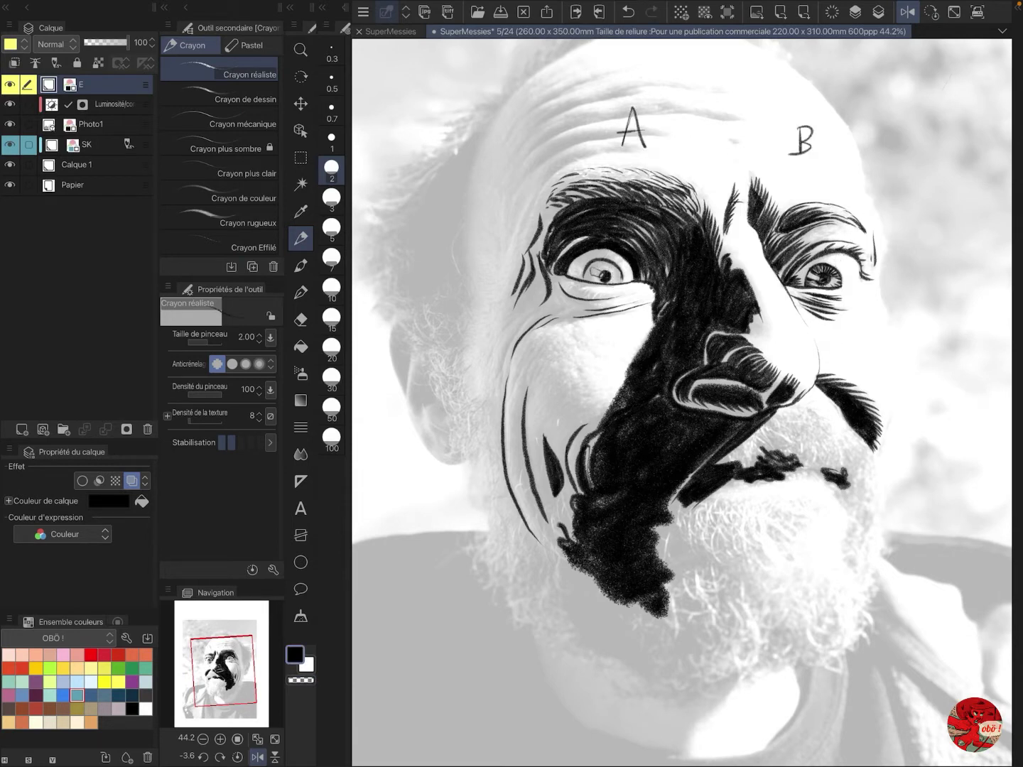
Step: Sketch four small eye diagrams by the letters A and B, strike one out, and choose red as drawing colour
left_click_drag(700, 123, 694, 134)
left_click_drag(755, 128, 758, 131)
left_click_drag(703, 70, 698, 73)
left_click_drag(684, 75, 700, 86)
left_click_drag(766, 76, 761, 80)
mouse_move(768, 91)
left_mouse_down()
mouse_move(785, 80)
mouse_move(785, 111)
left_mouse_up()
left_click_drag(784, 77, 755, 106)
left_click(91, 655)
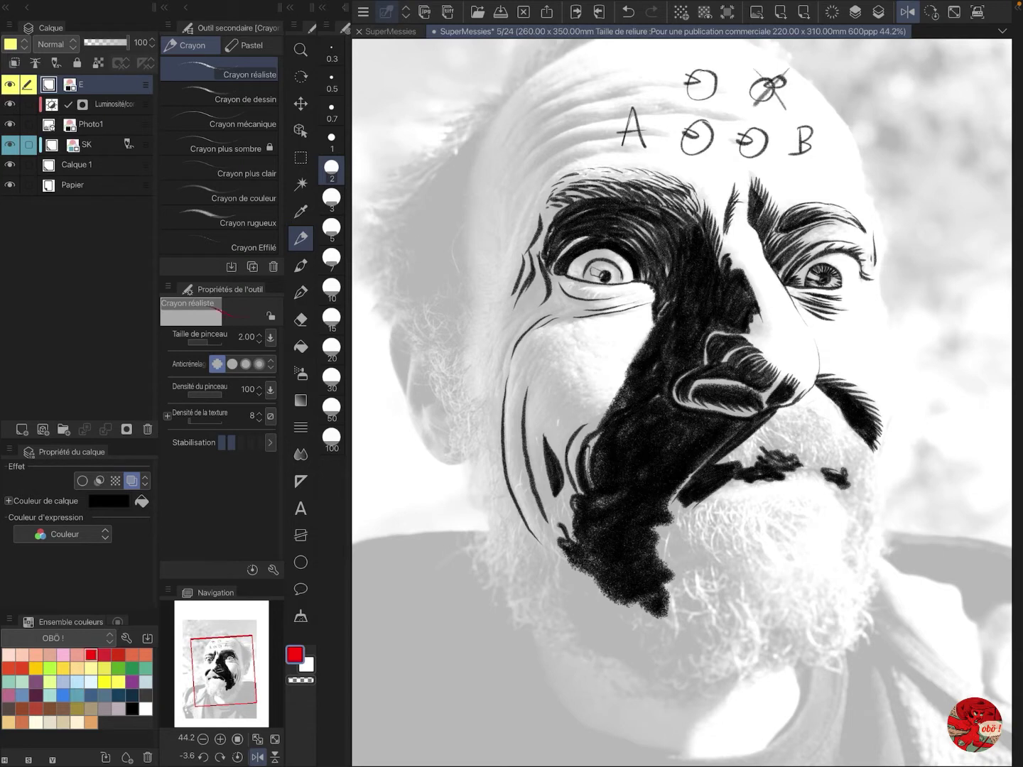
Step: Undo the letters and the small eye diagrams on the forehead
key("ctrl+z")
key("ctrl+z")
key("ctrl+z")
key("ctrl+z")
key("ctrl+z")
key("ctrl+z")
key("ctrl+z")
key("ctrl+z")
key("ctrl+z")
key("ctrl+z")
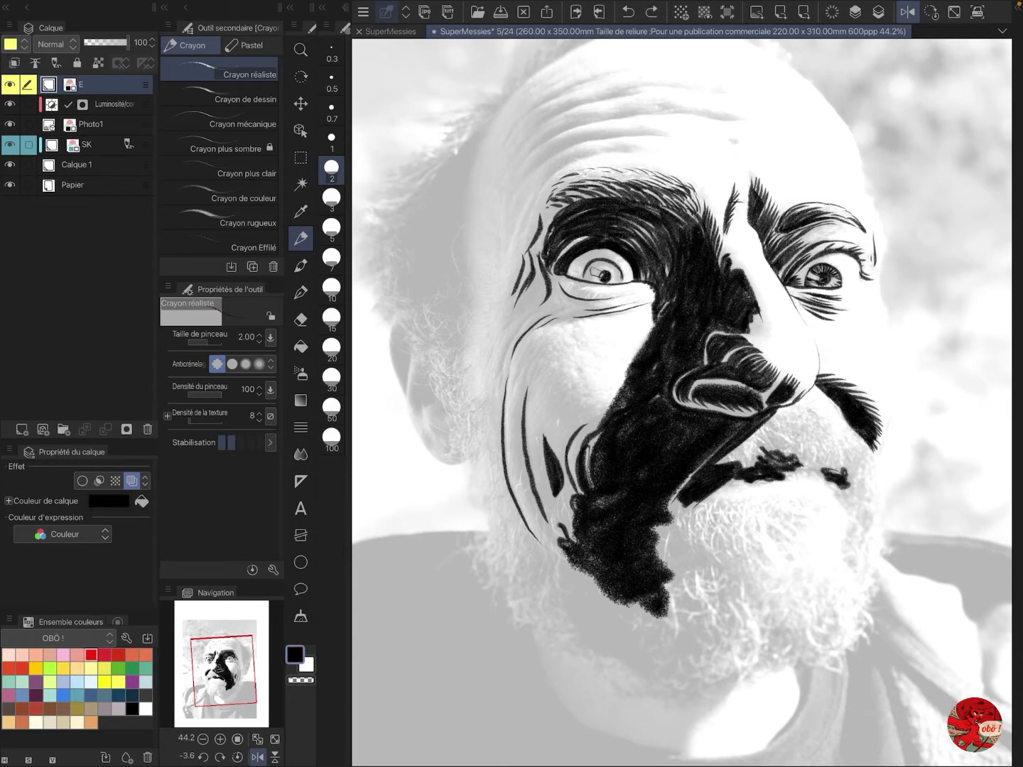
Step: Hatch the bag below the shaded eye and the folds around its outer corner with black strokes
left_click_drag(566, 297, 593, 314)
left_click_drag(585, 310, 656, 297)
mouse_move(562, 285)
left_mouse_down()
mouse_move(612, 301)
mouse_move(537, 296)
mouse_move(507, 355)
left_mouse_up()
left_click_drag(579, 326, 551, 317)
Step: Thicken the outer fold lines of the shaded-side cheek with tapered hatch strokes
left_click_drag(516, 335, 502, 383)
left_click_drag(524, 360, 511, 445)
mouse_move(530, 432)
left_mouse_down()
mouse_move(511, 475)
mouse_move(518, 517)
left_mouse_up()
left_click_drag(536, 451, 524, 499)
Step: Hatch the inner cheek folds with curved strokes, from beside the mouth shadow up toward the eye
left_click_drag(568, 399, 547, 448)
mouse_move(572, 408)
left_mouse_down()
mouse_move(552, 462)
mouse_move(558, 478)
left_mouse_up()
left_click_drag(601, 424, 592, 436)
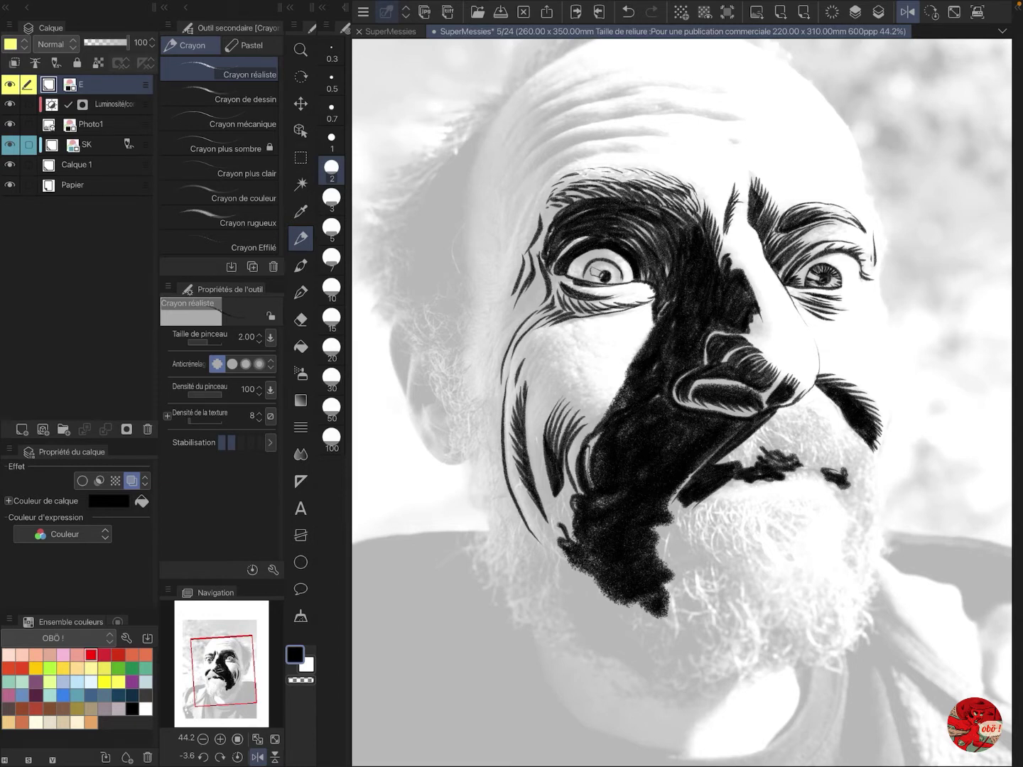
left_click_drag(567, 383, 537, 471)
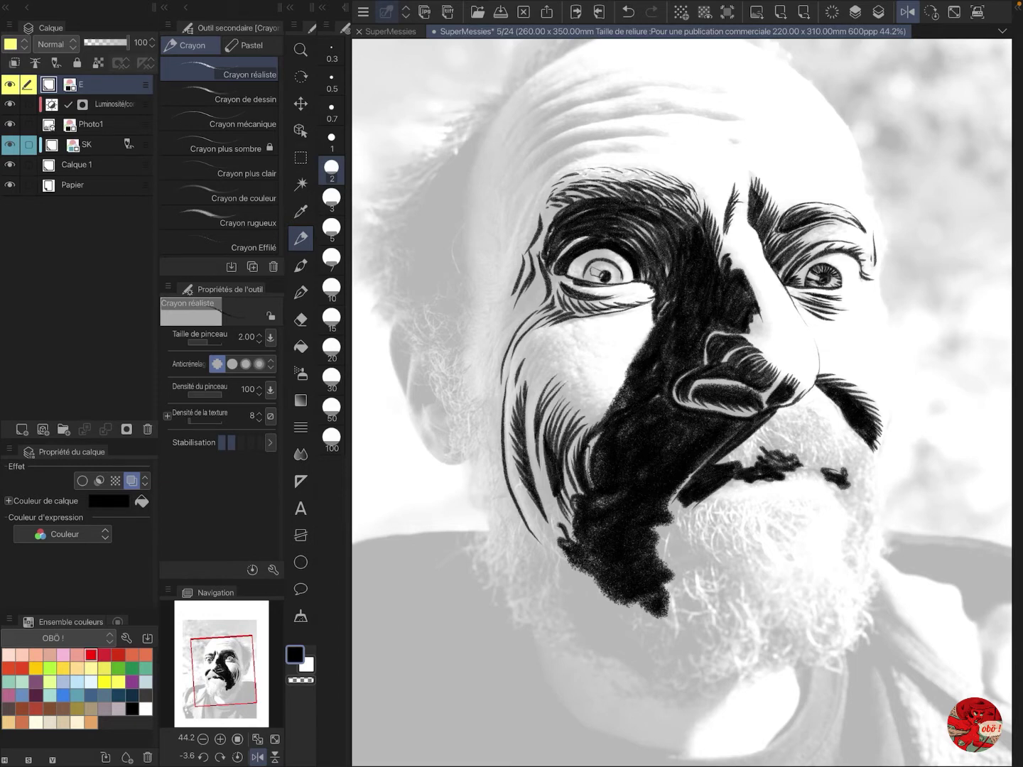
mouse_move(553, 362)
left_mouse_down()
mouse_move(530, 459)
mouse_move(531, 518)
mouse_move(519, 409)
left_mouse_up()
left_click_drag(536, 332, 512, 382)
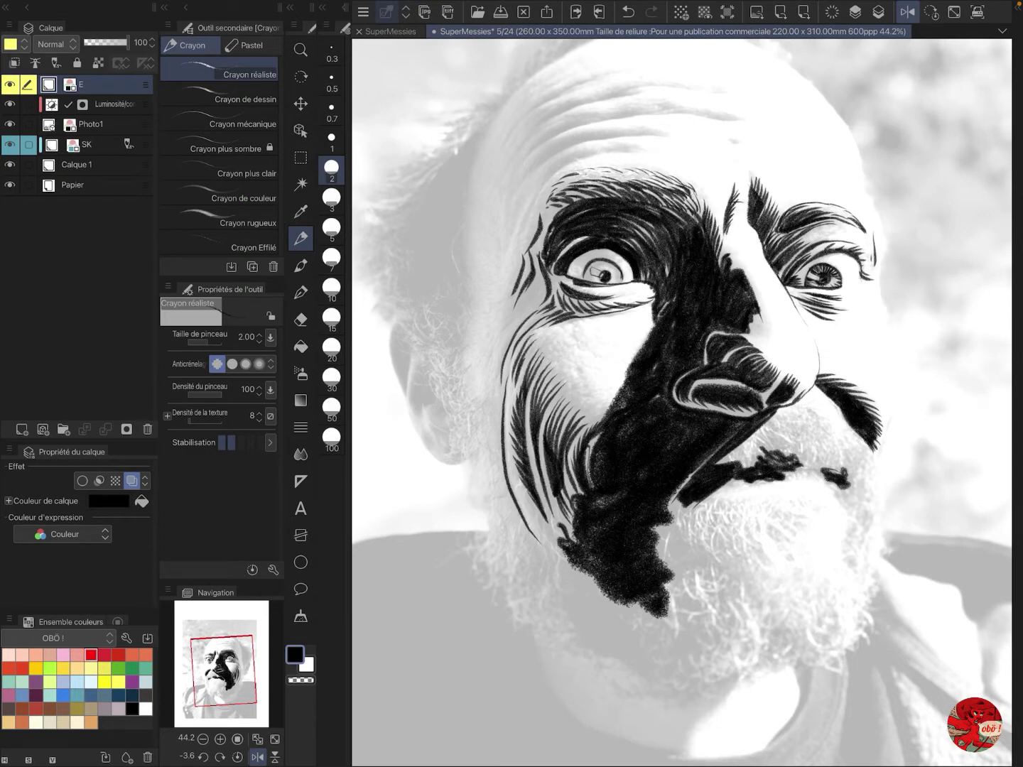
Step: Hatch from the shaded eye's outer corner down along the outer edge of the cheek
left_click_drag(543, 261, 515, 313)
left_click_drag(548, 271, 498, 350)
left_click_drag(505, 352, 497, 399)
left_click_drag(493, 346, 488, 370)
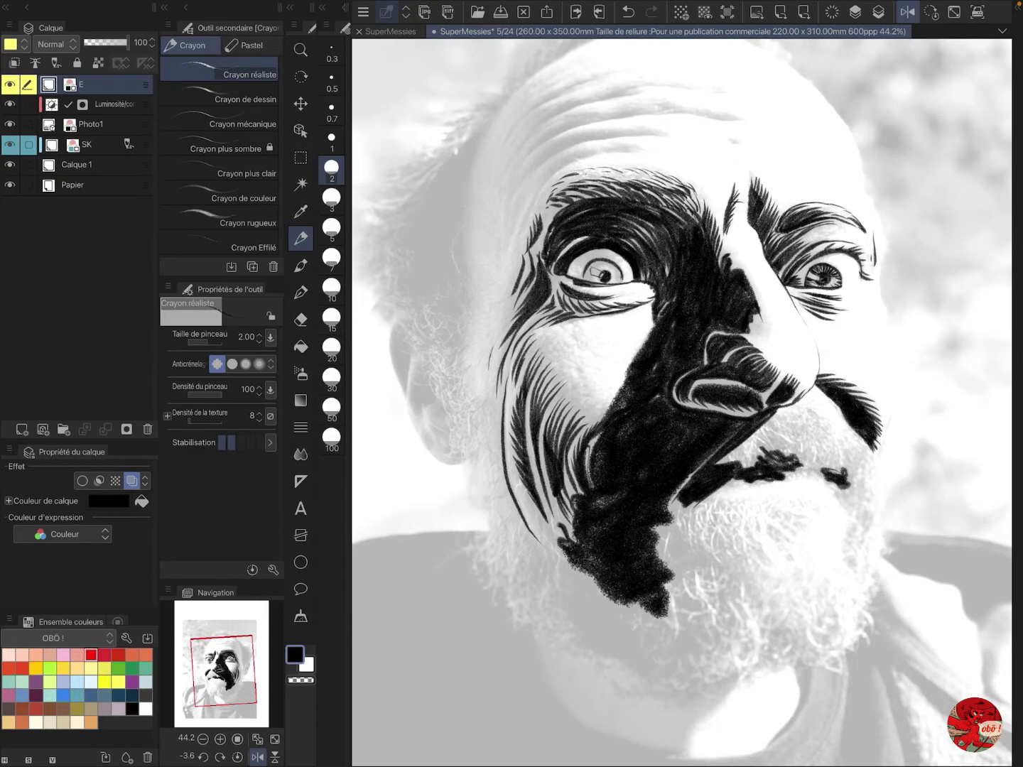
Step: Ink tapered wrinkle lines across the forehead, with finer strokes running down toward the temple
left_click_drag(637, 149, 546, 176)
key("ctrl+z")
mouse_move(633, 150)
left_mouse_down()
mouse_move(547, 181)
mouse_move(518, 240)
left_mouse_up()
key("ctrl+z")
left_click_drag(655, 132, 521, 187)
mouse_move(740, 118)
left_mouse_down()
mouse_move(576, 125)
mouse_move(527, 157)
left_mouse_up()
left_click_drag(637, 90, 512, 160)
left_click_drag(602, 73, 511, 135)
left_click_drag(691, 83, 632, 86)
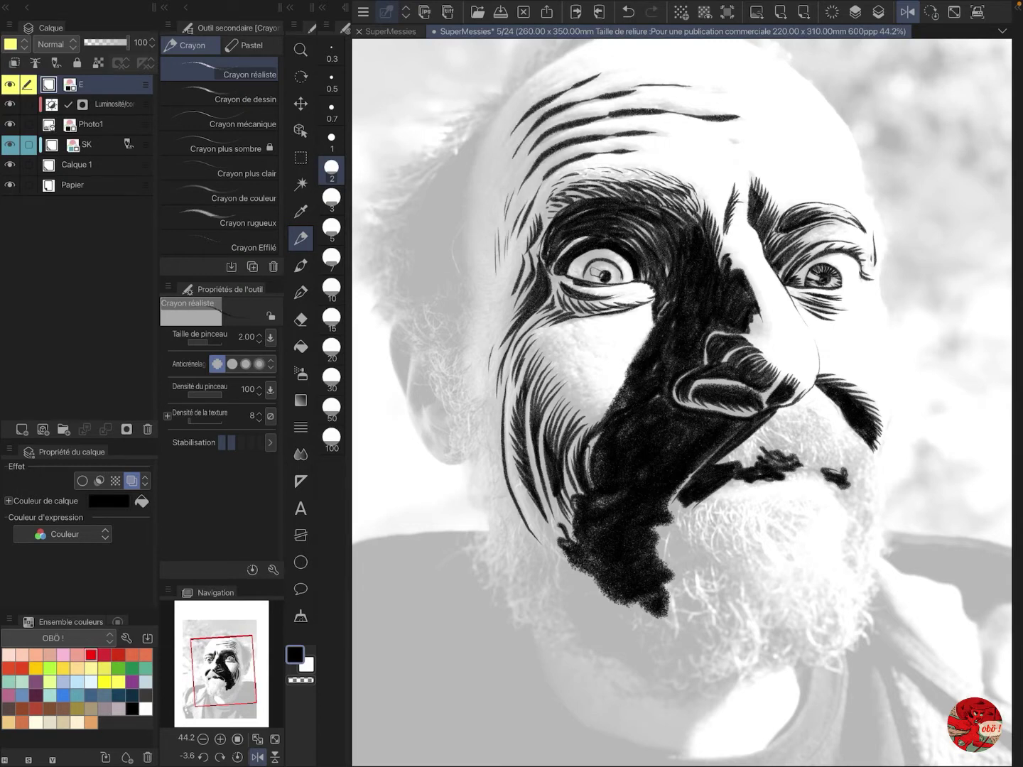
Step: Try loose contour strokes around the shaded side of the head, and undo them
left_click_drag(682, 334, 662, 438)
left_click_drag(610, 131, 468, 235)
left_click_drag(558, 174, 496, 216)
left_click_drag(478, 218, 447, 329)
left_click_drag(451, 336, 451, 408)
left_click_drag(645, 426, 682, 402)
key("ctrl+z")
key("ctrl+z")
key("ctrl+z")
key("ctrl+z")
key("ctrl+z")
Step: Ink the temple's hairline edge and the dark swept-back hair above the ear, using pencil size 3
left_click_drag(484, 265, 494, 287)
key("]")
left_click_drag(491, 227, 429, 286)
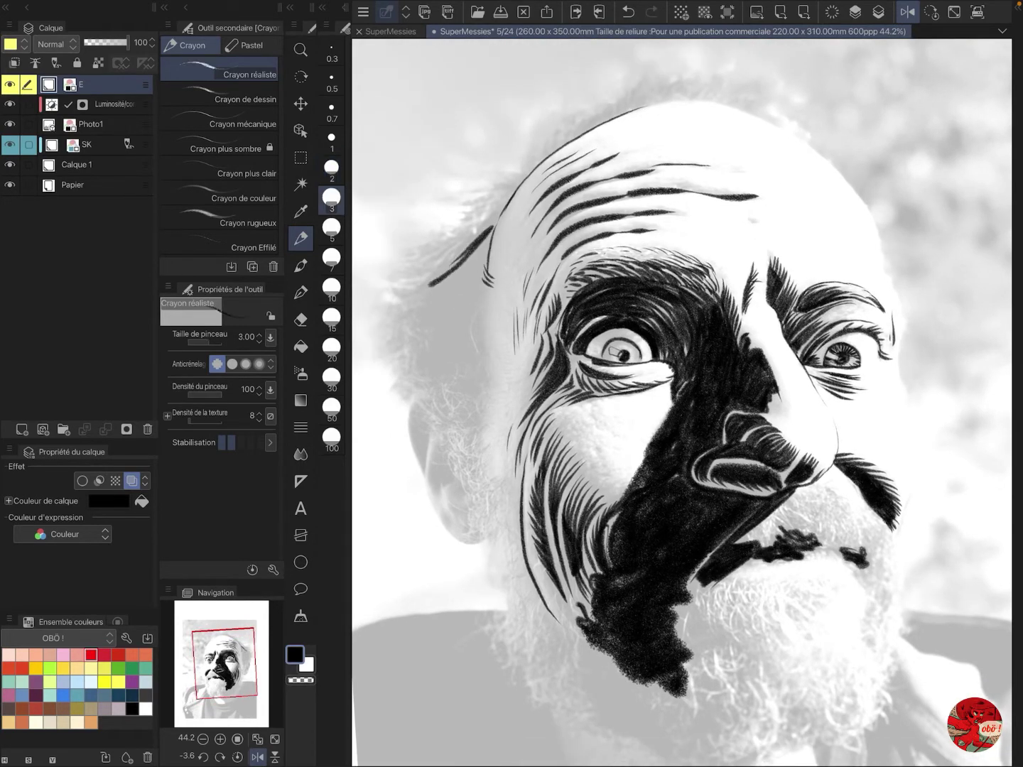
mouse_move(508, 200)
left_mouse_down()
mouse_move(442, 272)
mouse_move(391, 290)
left_mouse_up()
left_click_drag(444, 291, 388, 316)
left_click_drag(434, 312, 392, 328)
left_click_drag(490, 238, 431, 310)
Step: Ink the wavy sideburn contour and hatch the lower hair tufts just above the ear
mouse_move(490, 284)
left_mouse_down()
mouse_move(470, 355)
mouse_move(515, 547)
left_mouse_up()
left_click_drag(444, 329, 406, 349)
mouse_move(446, 336)
left_mouse_down()
mouse_move(413, 361)
mouse_move(417, 377)
left_mouse_up()
left_click_drag(472, 326, 425, 372)
mouse_move(475, 309)
left_mouse_down()
mouse_move(428, 345)
mouse_move(415, 321)
left_mouse_up()
mouse_move(455, 314)
left_mouse_down()
mouse_move(422, 332)
mouse_move(405, 401)
left_mouse_up()
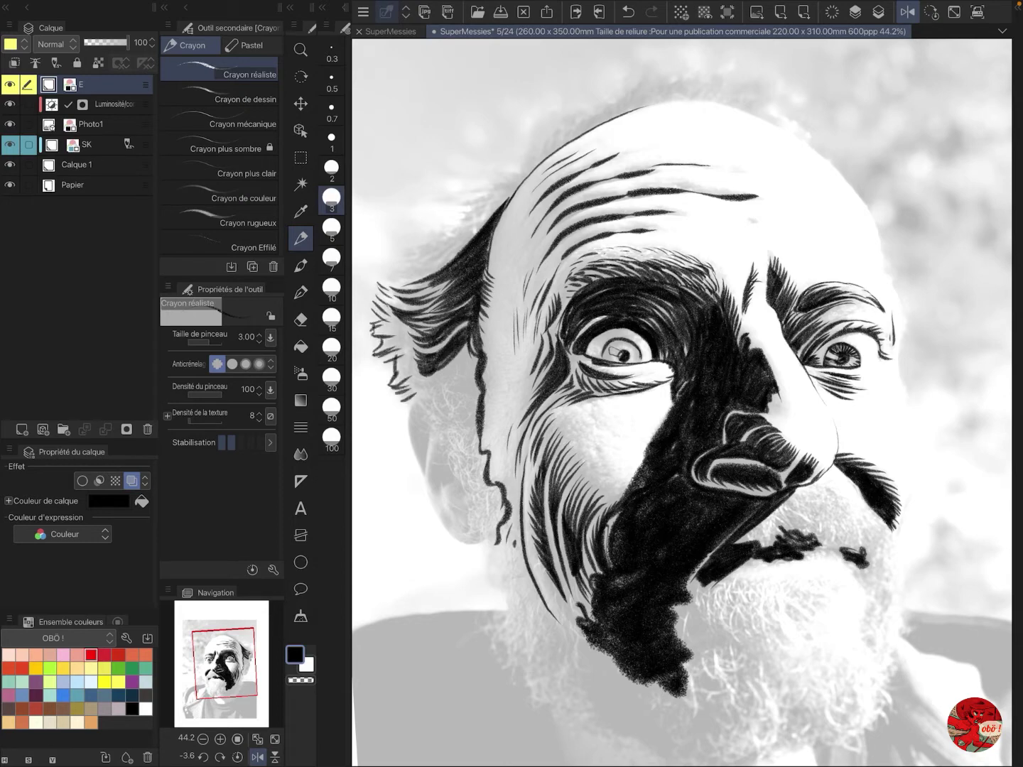
mouse_move(472, 342)
left_mouse_down()
mouse_move(442, 398)
mouse_move(414, 390)
left_mouse_up()
Step: Outline the ear, ink its inner shadows, and hatch the sideburn hair in front of it
mouse_move(479, 348)
left_mouse_down()
mouse_move(451, 406)
mouse_move(489, 548)
left_mouse_up()
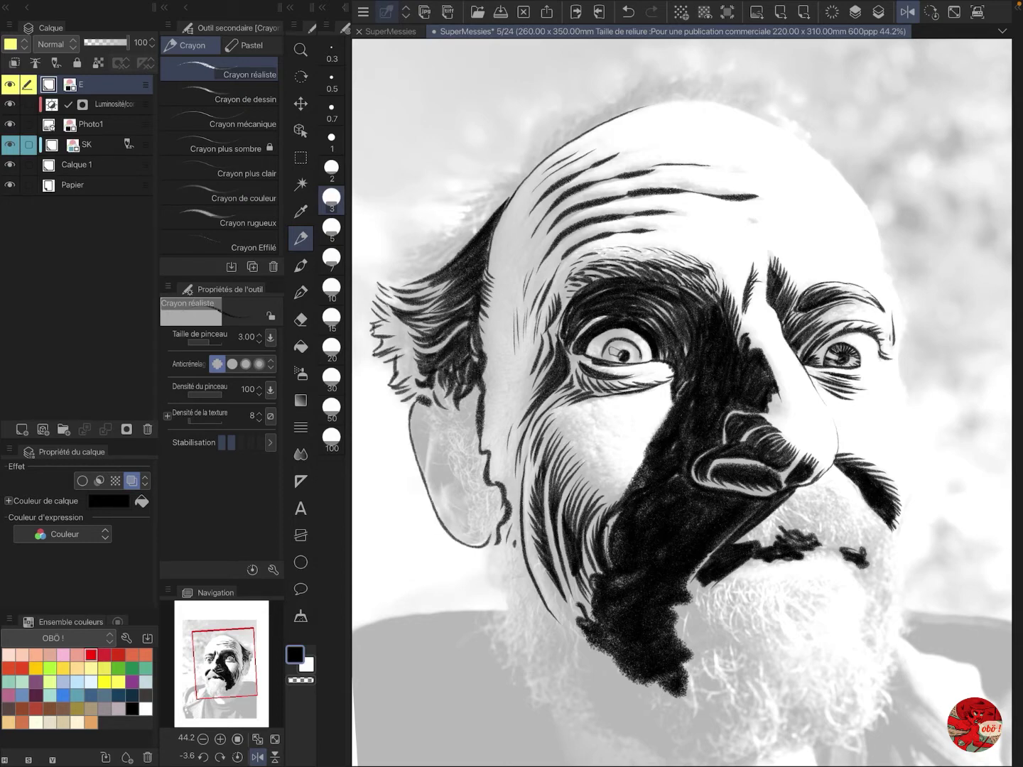
mouse_move(419, 418)
left_mouse_down()
mouse_move(423, 462)
mouse_move(466, 526)
left_mouse_up()
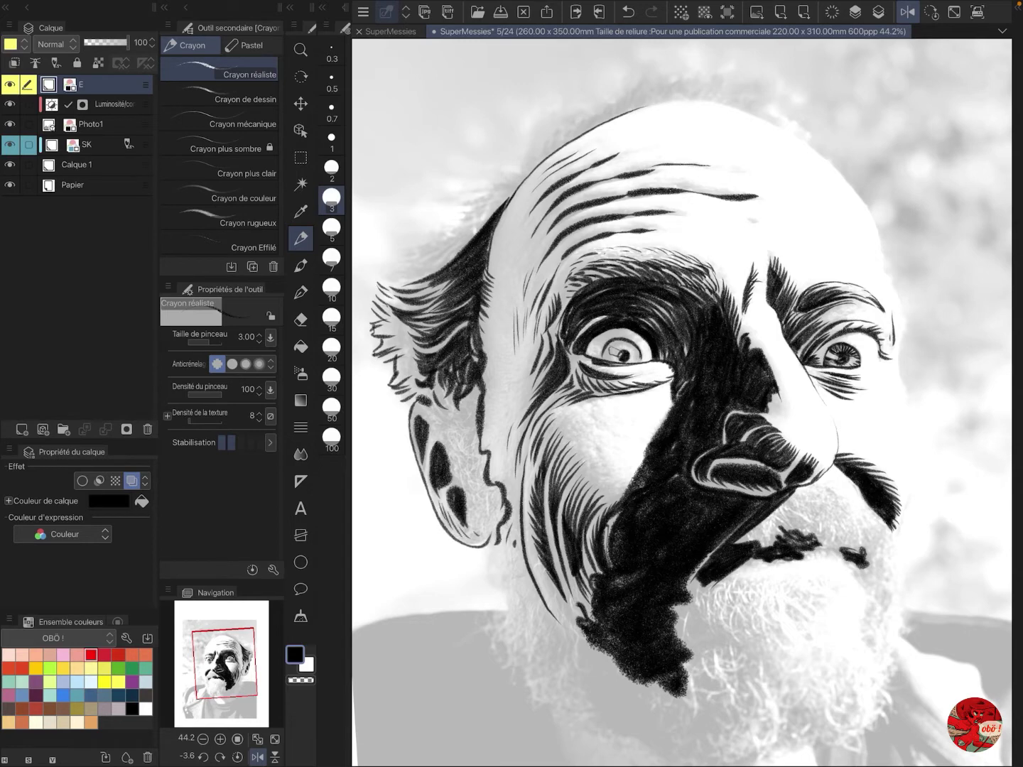
left_click_drag(448, 459, 471, 494)
left_click_drag(431, 403, 475, 509)
left_click_drag(467, 514, 480, 540)
mouse_move(449, 412)
left_mouse_down()
mouse_move(473, 423)
mouse_move(473, 453)
mouse_move(497, 504)
left_mouse_up()
left_click_drag(491, 496, 502, 534)
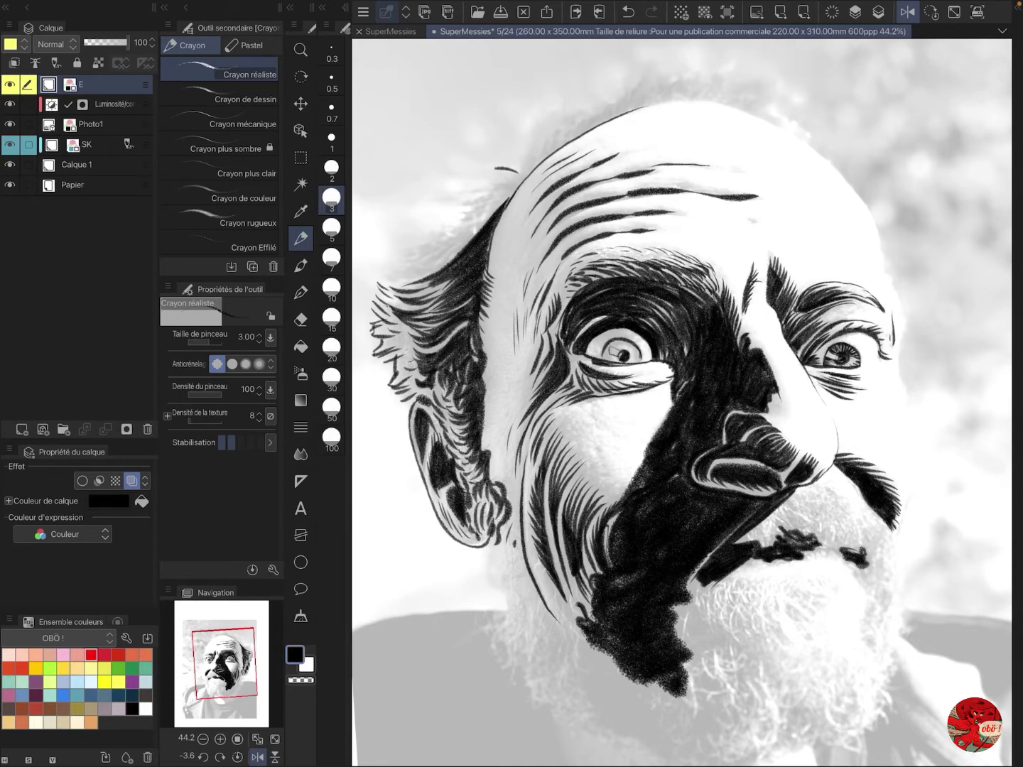
Step: Ink short loose strands along the outer edge of the hair behind the temple
left_click_drag(489, 194, 451, 185)
left_click_drag(505, 204, 446, 195)
left_click_drag(419, 264, 383, 272)
Step: Ink tapered strands extending the front edge of the temple hair along the skull
left_click(906, 11)
left_click_drag(742, 354, 591, 506)
left_click_drag(530, 299, 551, 273)
left_click_drag(500, 271, 523, 193)
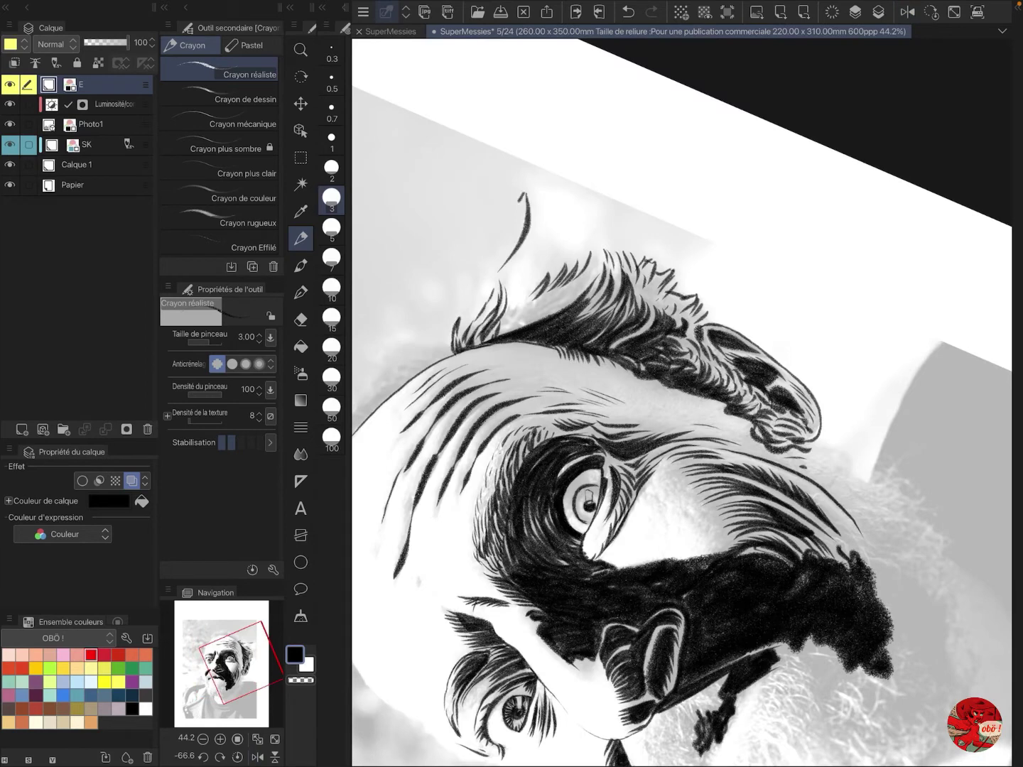
left_click_drag(451, 246, 524, 196)
left_click_drag(480, 270, 544, 205)
left_click_drag(541, 258, 566, 206)
key("ctrl+z")
key("ctrl+z")
key("ctrl+z")
key("ctrl+z")
key("ctrl+z")
Step: Ink longer pointed strands along the outer edge of the swept-back temple hair
mouse_move(508, 333)
left_mouse_down()
mouse_move(536, 287)
mouse_move(552, 290)
left_mouse_up()
left_click_drag(545, 305, 592, 265)
left_click_drag(575, 297, 595, 250)
left_click_drag(517, 249, 529, 211)
left_click_drag(528, 253, 558, 211)
left_click_drag(434, 223, 476, 186)
left_click_drag(431, 229, 457, 211)
left_click_drag(436, 235, 464, 215)
left_click_drag(392, 214, 426, 174)
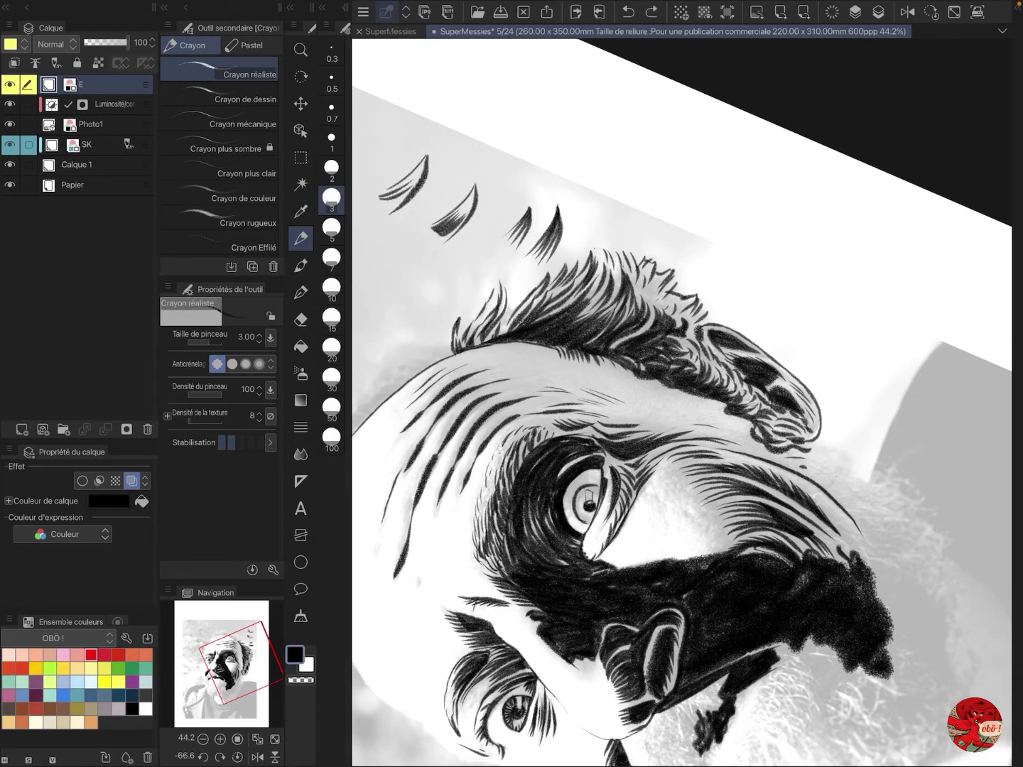
key("ctrl+z")
key("ctrl+z")
key("ctrl+z")
key("ctrl+z")
key("ctrl+z")
key("ctrl+z")
key("ctrl+z")
key("ctrl+z")
Step: Sketch a demonstration hair shape beside the head, with an outline and light inner strand lines
mouse_move(394, 230)
left_mouse_down()
mouse_move(437, 172)
mouse_move(460, 262)
mouse_move(456, 250)
left_mouse_up()
left_click_drag(394, 228, 435, 265)
left_click_drag(457, 201, 462, 188)
left_click_drag(463, 256, 467, 245)
left_click_drag(394, 265, 403, 236)
left_click_drag(411, 266, 422, 253)
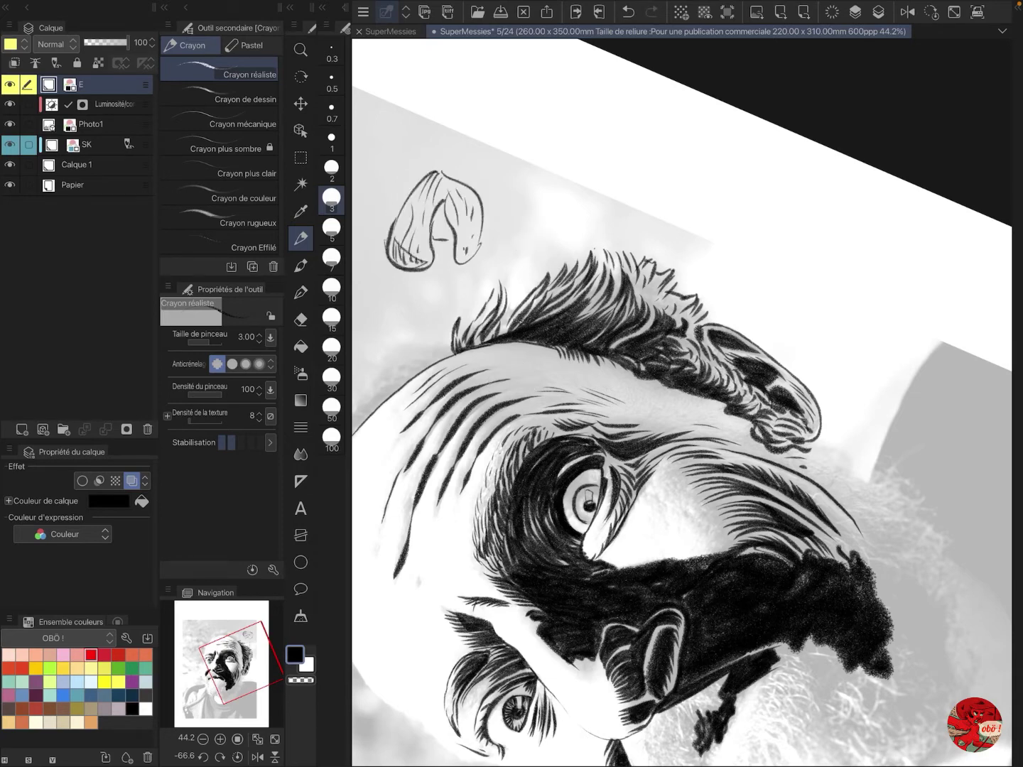
Step: Sketch a second hair example with black masses, light rays and white highlights, hatching the highlights at pencil size 1
left_click_drag(536, 184, 507, 238)
left_click_drag(529, 237, 556, 235)
left_click_drag(541, 183, 566, 256)
left_click_drag(508, 234, 529, 266)
mouse_move(544, 262)
left_mouse_down()
mouse_move(563, 242)
mouse_move(507, 208)
left_mouse_up()
scroll(519, 200, "up", 2)
left_click_drag(588, 106, 547, 176)
left_click_drag(508, 142, 547, 176)
left_click_drag(535, 180, 532, 186)
left_click_drag(623, 87, 615, 91)
mouse_move(541, 181)
left_mouse_down()
mouse_move(517, 208)
mouse_move(532, 218)
left_mouse_up()
mouse_move(504, 235)
left_mouse_down()
mouse_move(535, 274)
mouse_move(513, 292)
left_mouse_up()
mouse_move(611, 144)
left_mouse_down()
mouse_move(574, 192)
mouse_move(578, 216)
left_mouse_up()
mouse_move(620, 182)
left_mouse_down()
mouse_move(590, 231)
mouse_move(578, 287)
left_mouse_up()
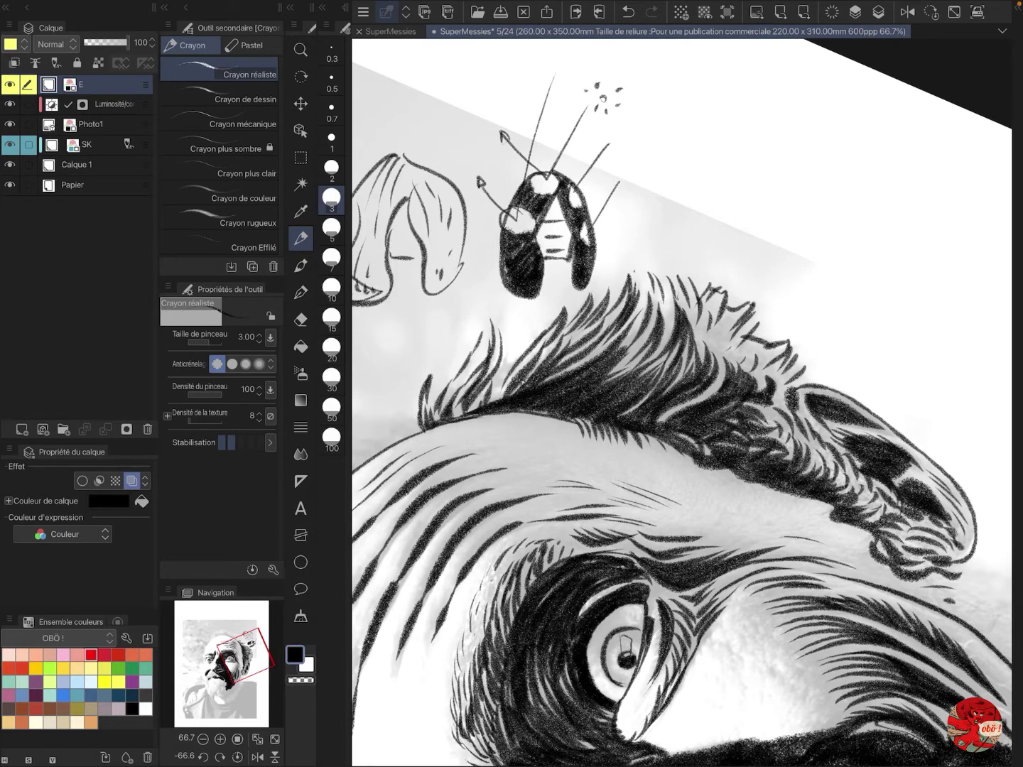
left_click(331, 140)
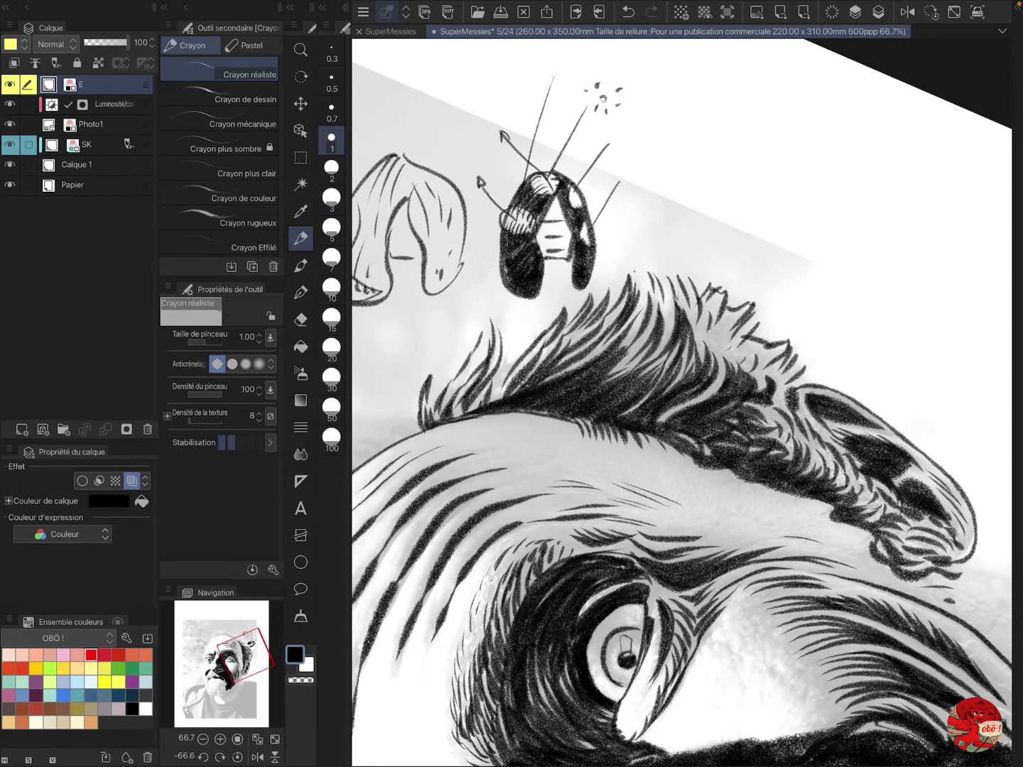
Step: Undo both demonstration hair sketches and set the pencil size back to 3
key("ctrl+z")
key("ctrl+z")
key("ctrl+z")
key("ctrl+z")
key("ctrl+z")
key("ctrl+z")
key("ctrl+z")
key("ctrl+z")
key("ctrl+z")
key("ctrl+z")
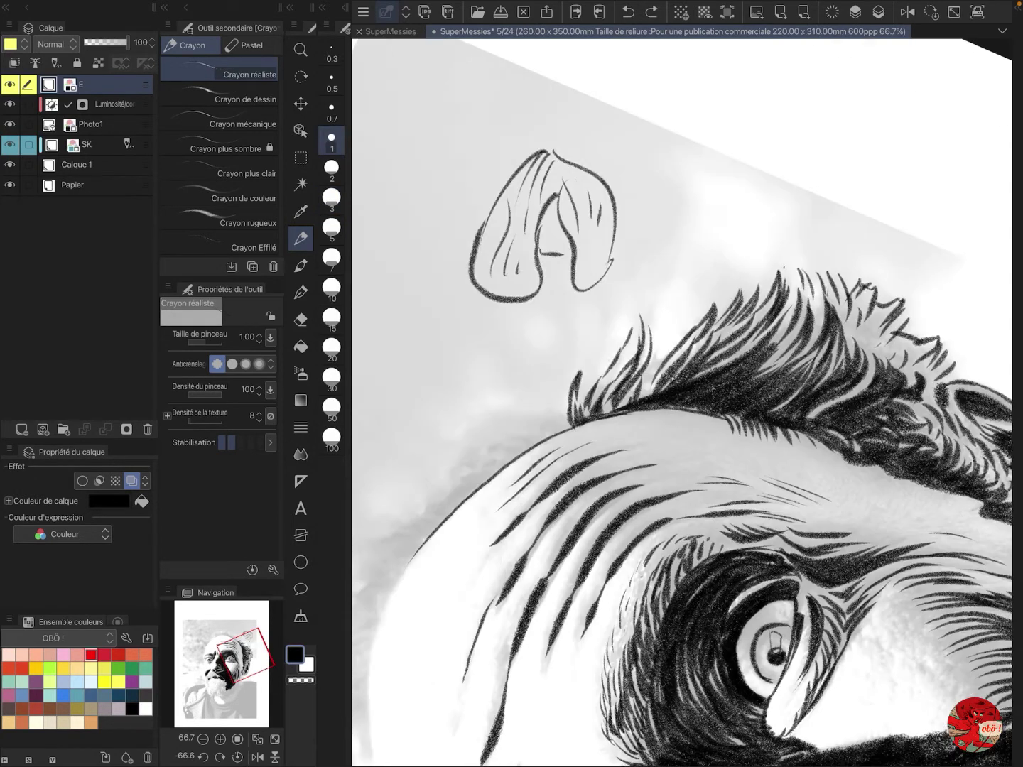
key("ctrl+z")
key("ctrl+z")
key("ctrl+z")
key("ctrl+z")
key("ctrl+z")
key("ctrl+z")
key("ctrl+z")
key("ctrl+z")
key("ctrl+z")
key("ctrl+z")
key("bracketright")
key("bracketright")
mouse_move(682, 426)
left_mouse_down()
mouse_move(674, 324)
mouse_move(650, 241)
mouse_move(654, 264)
left_mouse_up()
mouse_move(659, 101)
left_mouse_down()
mouse_move(646, 162)
mouse_move(661, 163)
left_mouse_up()
left_click_drag(687, 125, 631, 180)
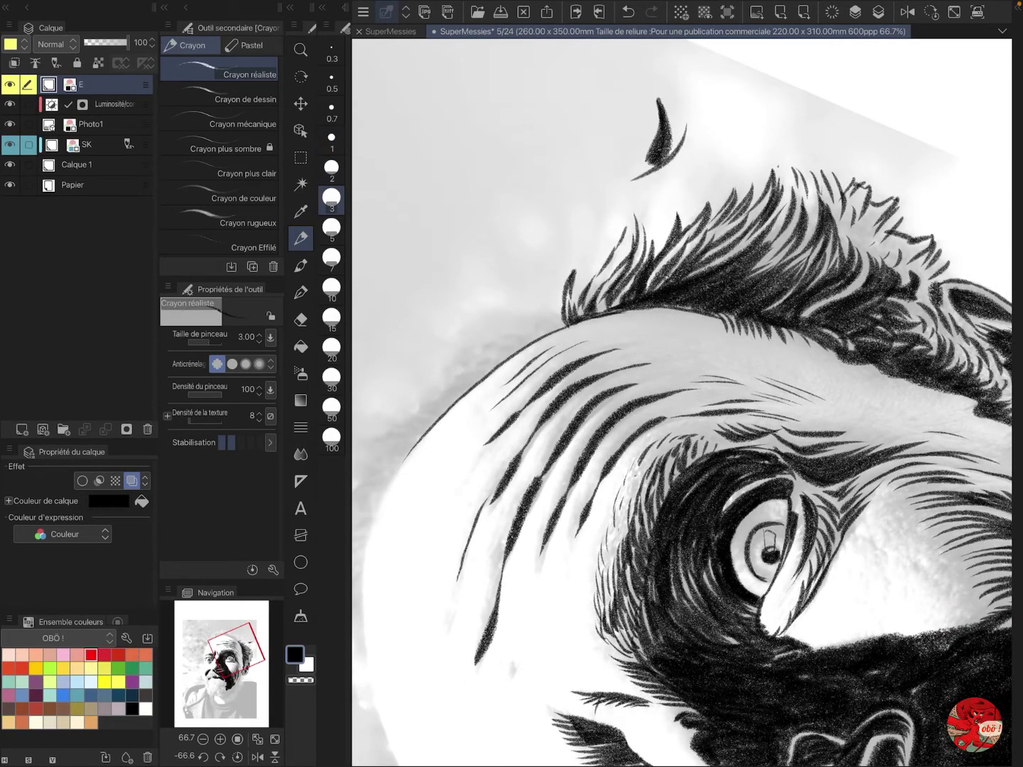
left_click_drag(644, 118, 650, 164)
left_click_drag(692, 124, 694, 184)
left_click_drag(598, 120, 639, 158)
key("ctrl+z")
key("ctrl+z")
key("ctrl+z")
key("ctrl+z")
key("ctrl+z")
Step: Fill the gaps in the temple hair's outer edge and front tuft with short tapered strands
left_click_drag(706, 225, 719, 191)
left_click_drag(640, 266, 654, 220)
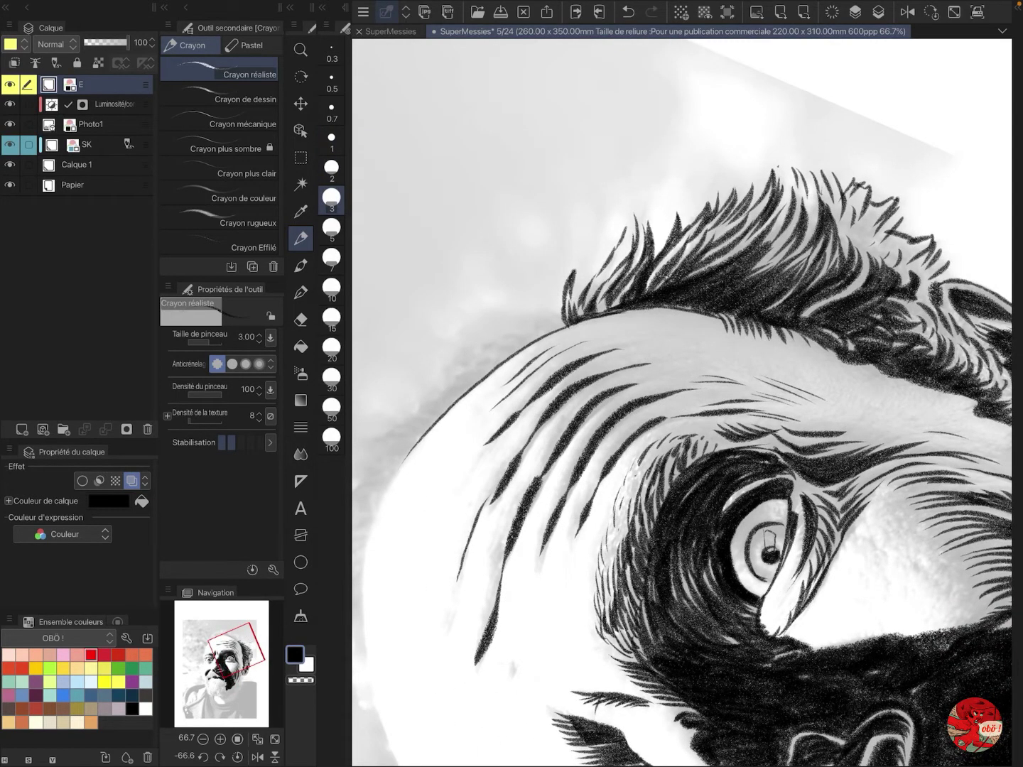
left_click_drag(574, 306, 590, 259)
Step: Ink the bald crown's outline down the far side of the skull and hatch beneath the lit eye's brow
mouse_move(490, 427)
left_mouse_down()
mouse_move(589, 298)
mouse_move(681, 271)
left_mouse_up()
mouse_move(749, 179)
left_mouse_down()
mouse_move(569, 216)
mouse_move(412, 420)
left_mouse_up()
left_click_drag(481, 520, 527, 539)
left_click_drag(480, 504, 567, 556)
left_click_drag(572, 508, 553, 554)
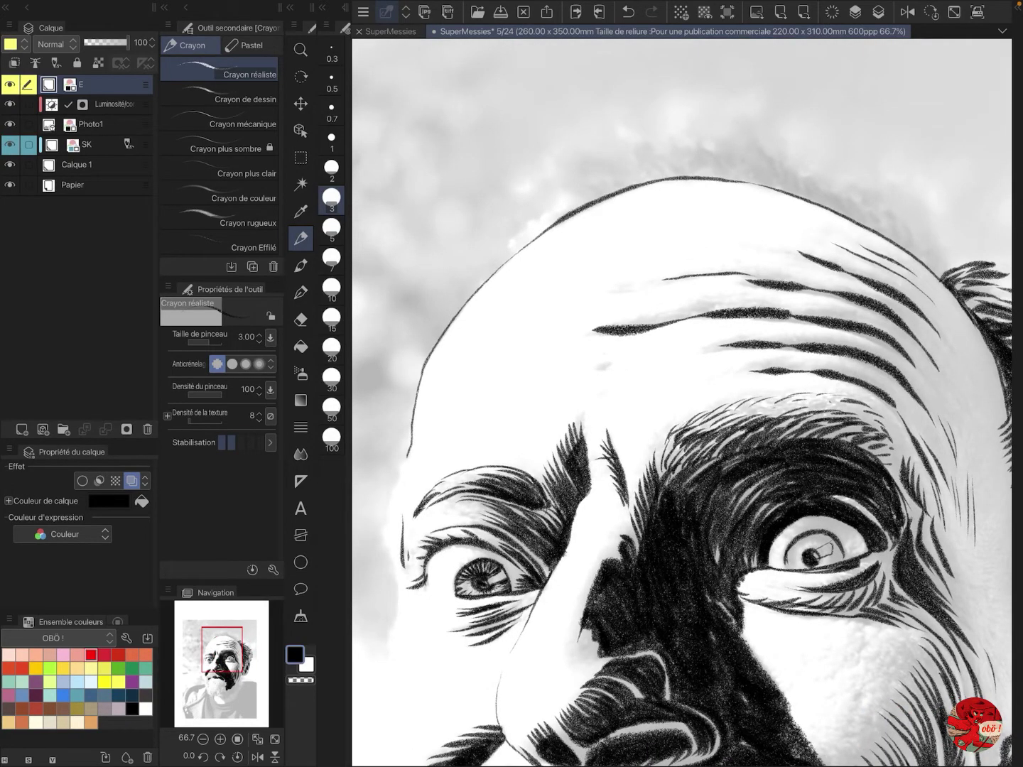
Step: Ink a small blemish mark in the middle of the forehead and mirror the canvas view
left_click_drag(595, 362, 612, 367)
key("h")
left_click_drag(765, 329, 804, 325)
key("ctrl+z")
Step: Feather the long middle forehead wrinkles with tapered strokes at pencil size 2
key("bracketleft")
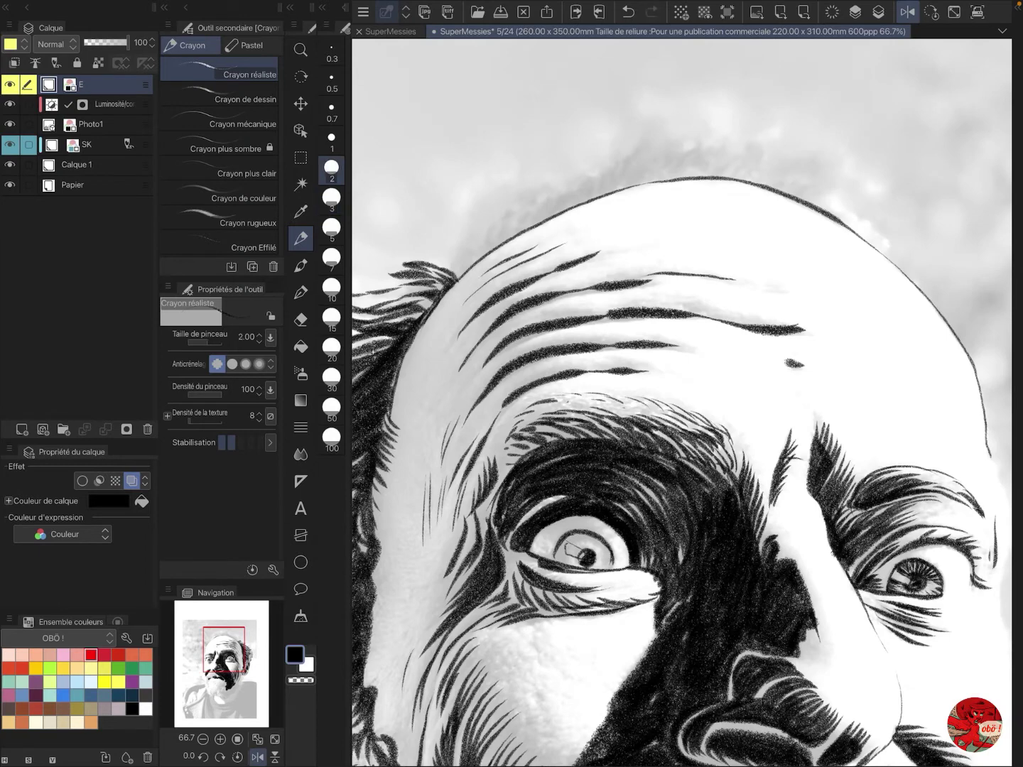
left_click_drag(738, 311, 690, 320)
left_click_drag(714, 302, 656, 311)
left_click_drag(674, 303, 508, 338)
left_click_drag(525, 320, 472, 362)
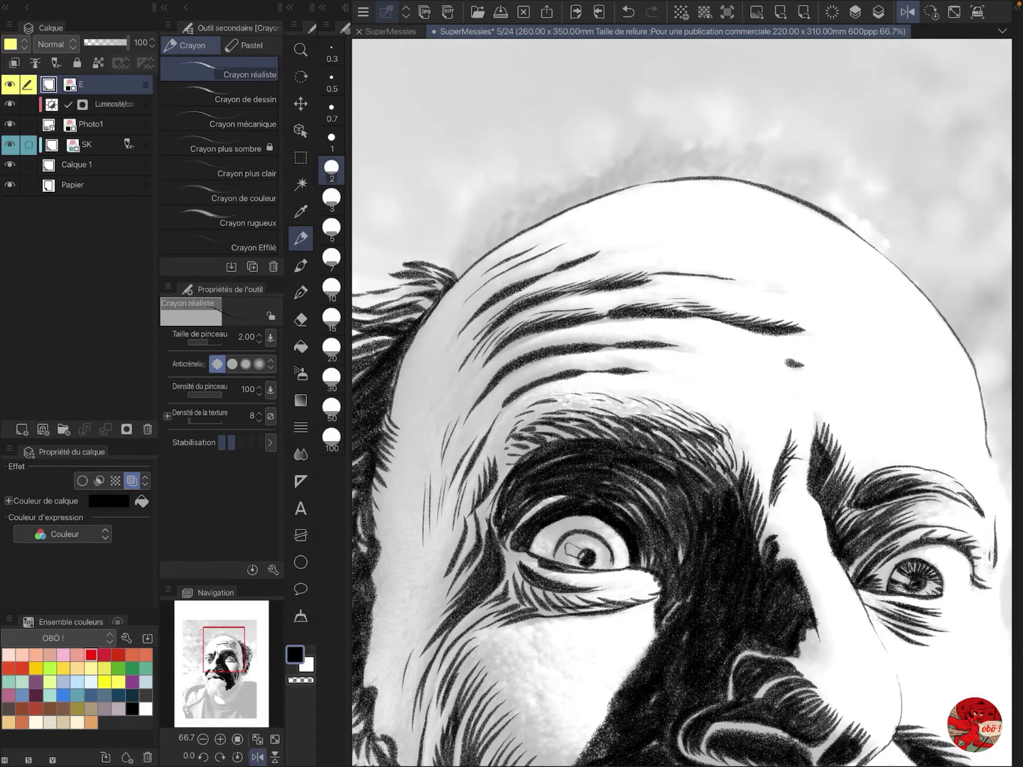
mouse_move(620, 229)
left_mouse_down()
mouse_move(710, 236)
mouse_move(713, 256)
left_mouse_up()
left_click_drag(688, 204, 728, 245)
left_click_drag(620, 224, 693, 212)
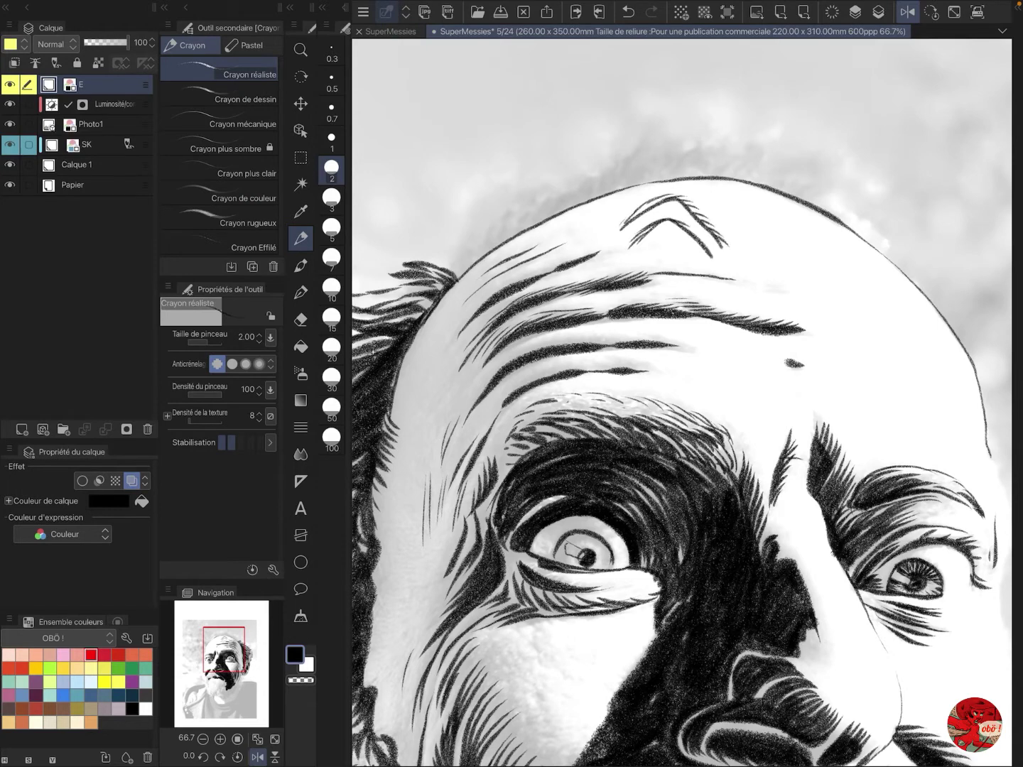
key("ctrl+z")
key("ctrl+z")
key("ctrl+z")
key("ctrl+z")
Step: Thicken the upper forehead wrinkles and extend them with fine tapered strokes
left_click_drag(567, 264, 601, 250)
mouse_move(510, 286)
left_mouse_down()
mouse_move(574, 257)
mouse_move(481, 304)
left_mouse_up()
left_click_drag(495, 284, 456, 320)
mouse_move(555, 243)
left_mouse_down()
mouse_move(508, 271)
mouse_move(487, 268)
left_mouse_up()
left_click_drag(640, 288, 672, 278)
left_click_drag(691, 275, 742, 278)
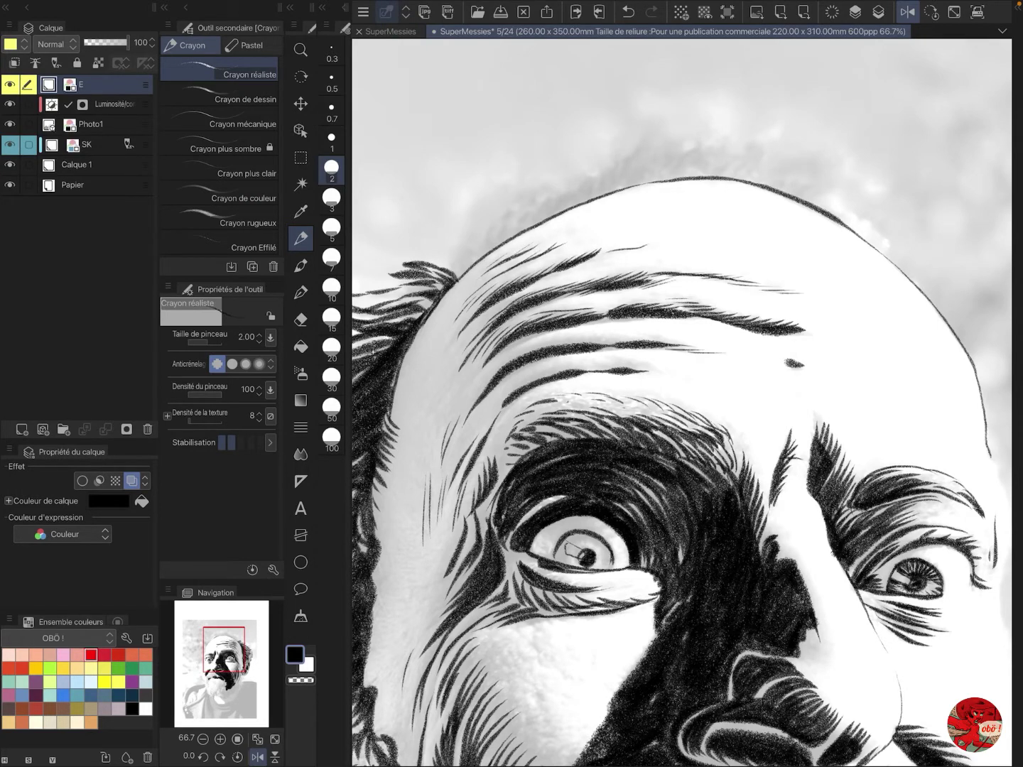
Step: Feather and extend the lower forehead wrinkles above the shadowed brow with short tapered strokes
left_click_drag(742, 355, 711, 358)
left_click_drag(669, 372, 602, 366)
left_click_drag(681, 377, 637, 373)
left_click_drag(701, 383, 668, 381)
left_click_drag(569, 366, 497, 393)
left_click_drag(651, 338, 521, 357)
left_click_drag(545, 341, 493, 378)
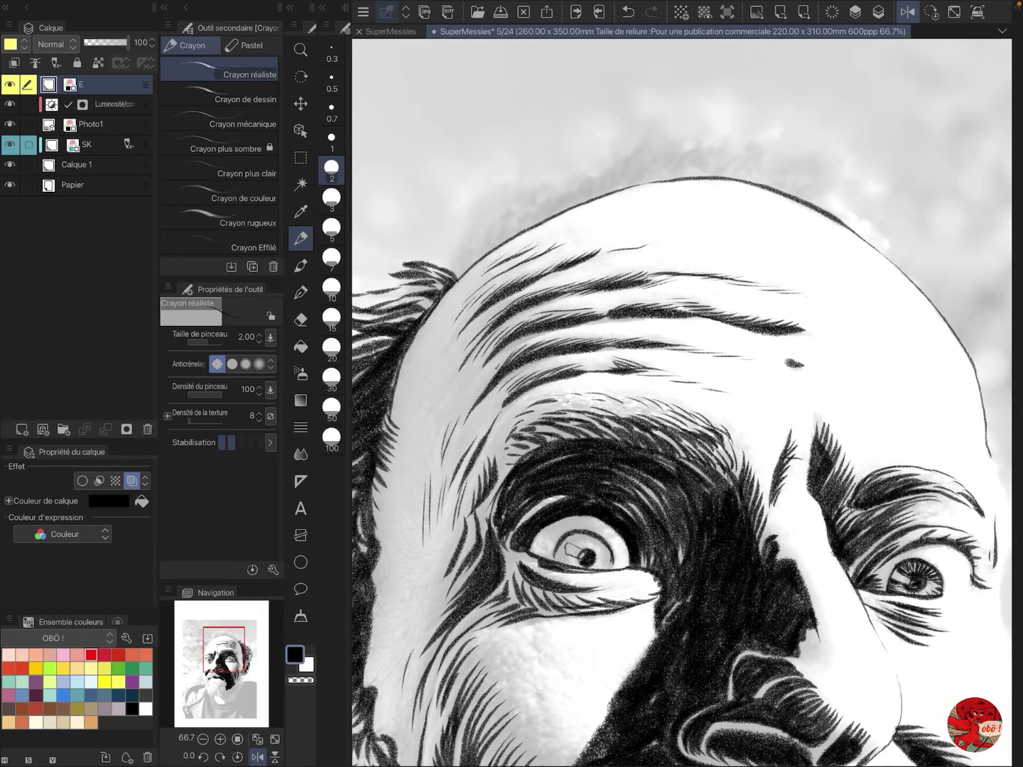
left_click_drag(618, 347, 588, 355)
left_click_drag(563, 352, 504, 381)
Step: Hatch the skin around the outer end of the shadowed eye's brow
mouse_move(497, 370)
left_mouse_down()
mouse_move(468, 412)
mouse_move(515, 420)
left_mouse_up()
left_click_drag(492, 465, 560, 408)
left_click_drag(535, 439, 581, 428)
Step: Detail the shadowed eye's iris with fine radial lines around the pupil at pencil size 1
left_click_drag(639, 497, 680, 320)
left_click_drag(615, 356, 630, 370)
left_click(331, 141)
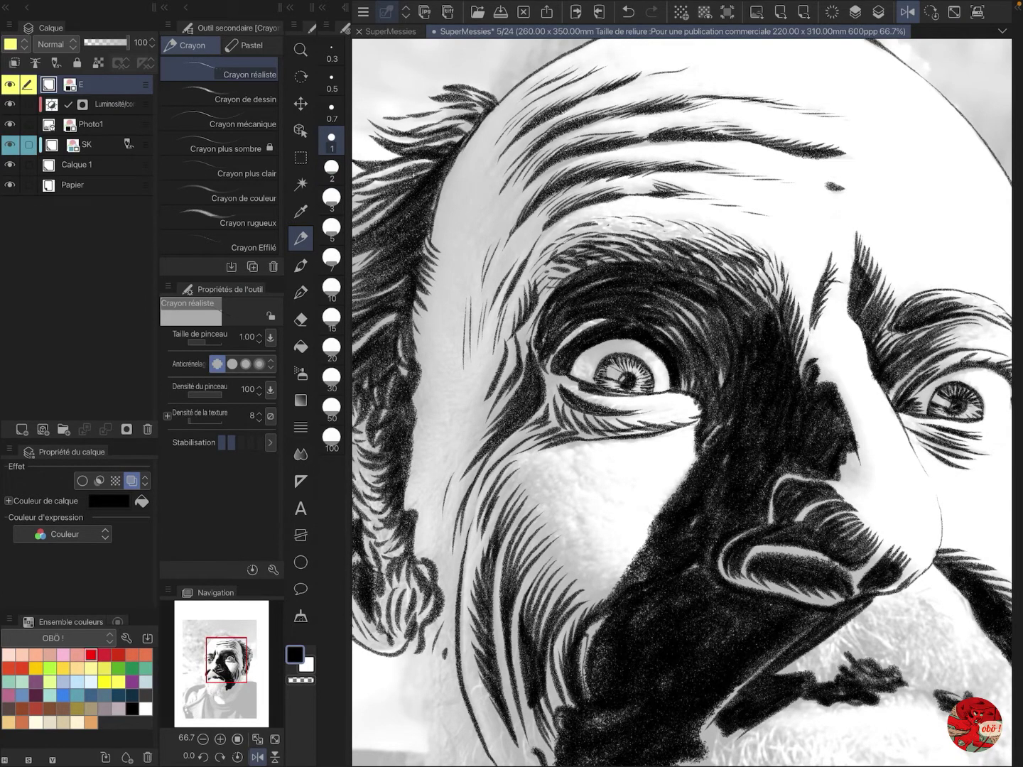
left_click_drag(598, 353, 581, 368)
left_click_drag(635, 339, 633, 355)
left_click_drag(619, 347, 632, 355)
Step: Check the inking on the whole page with the brightness correction and Photo1 layers hidden, and show both layers again
key("ctrl+0")
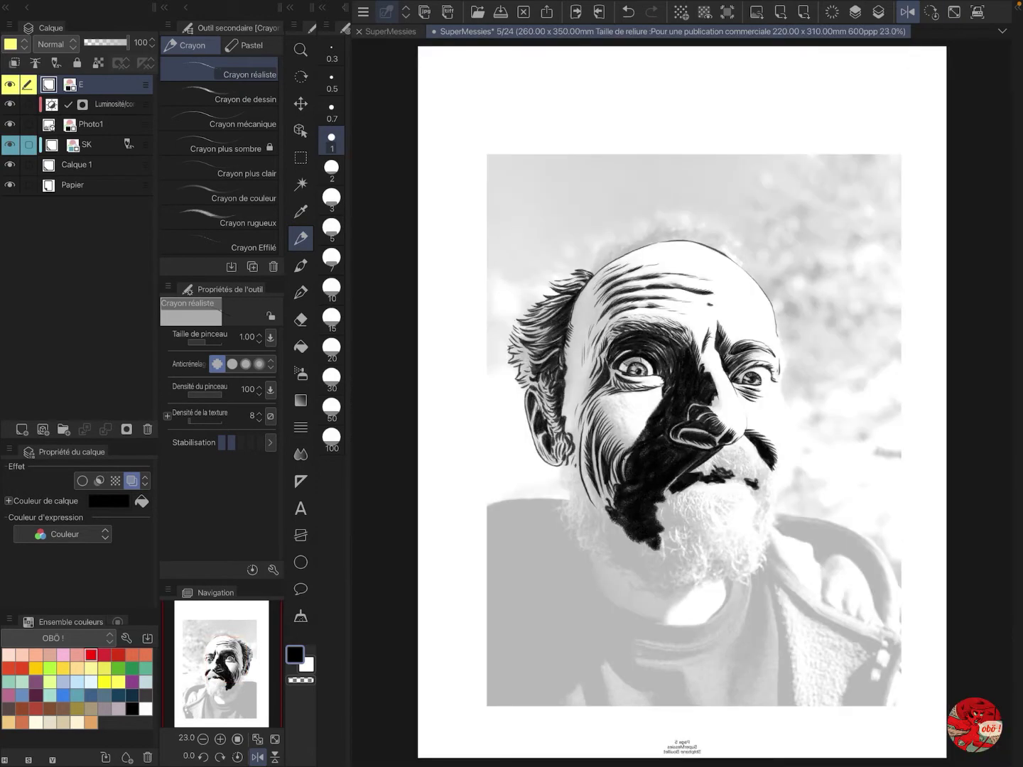
left_click(9, 104)
left_click(10, 125)
left_click(10, 124)
left_click(10, 103)
scroll(688, 400, "up", 3)
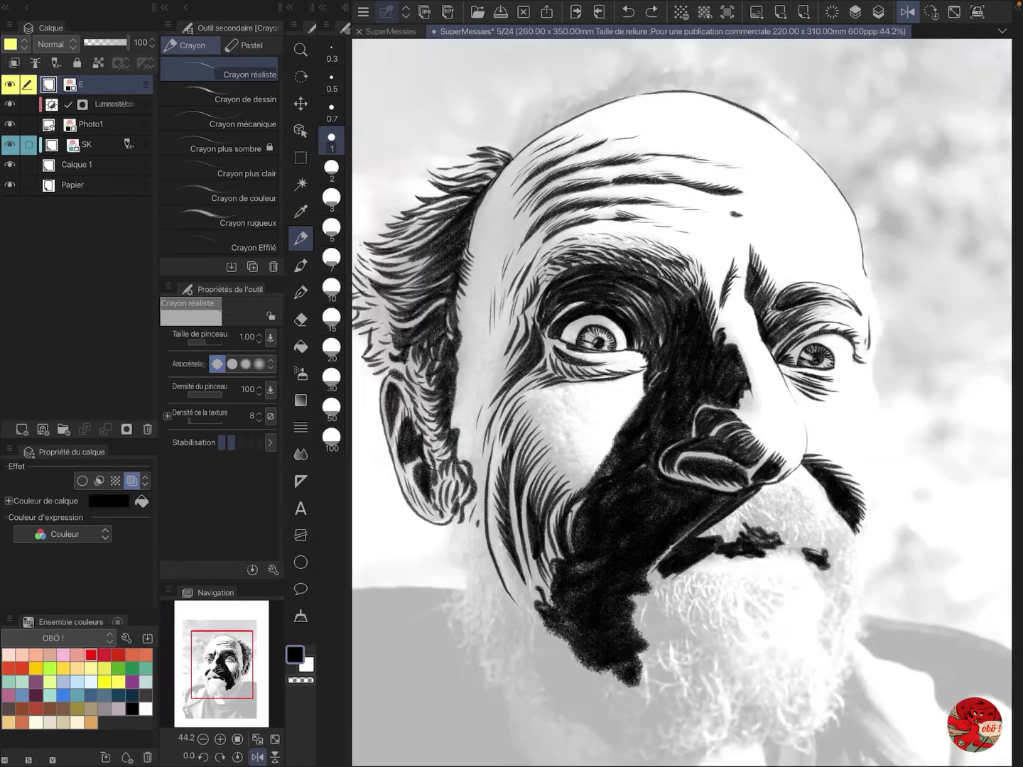
Step: Ink pointed hair tufts along the crown from its top down to the temple hair, using pencil size 3
left_click_drag(705, 274, 681, 402)
left_click(331, 200)
left_click_drag(648, 196, 669, 195)
mouse_move(645, 196)
left_mouse_down()
mouse_move(642, 167)
mouse_move(613, 176)
left_mouse_up()
left_click_drag(576, 214, 591, 183)
mouse_move(564, 217)
left_mouse_down()
mouse_move(574, 190)
mouse_move(558, 199)
left_mouse_up()
left_click_drag(533, 233, 538, 212)
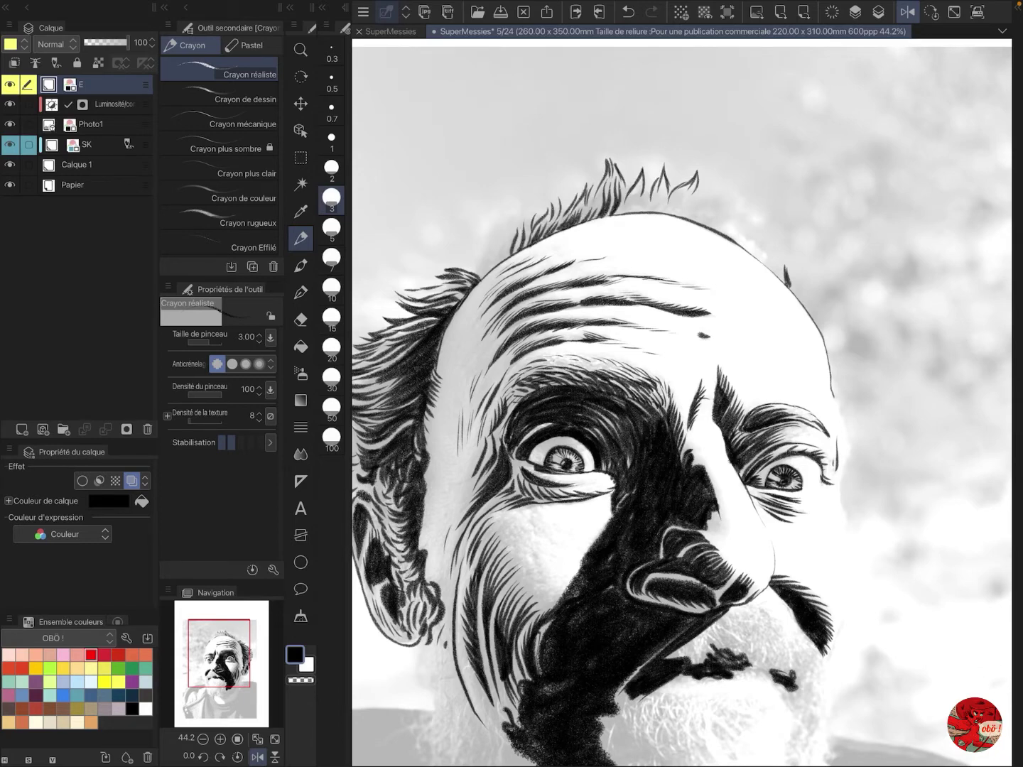
mouse_move(497, 273)
left_mouse_down()
mouse_move(507, 222)
mouse_move(499, 253)
left_mouse_up()
left_click_drag(476, 279, 488, 236)
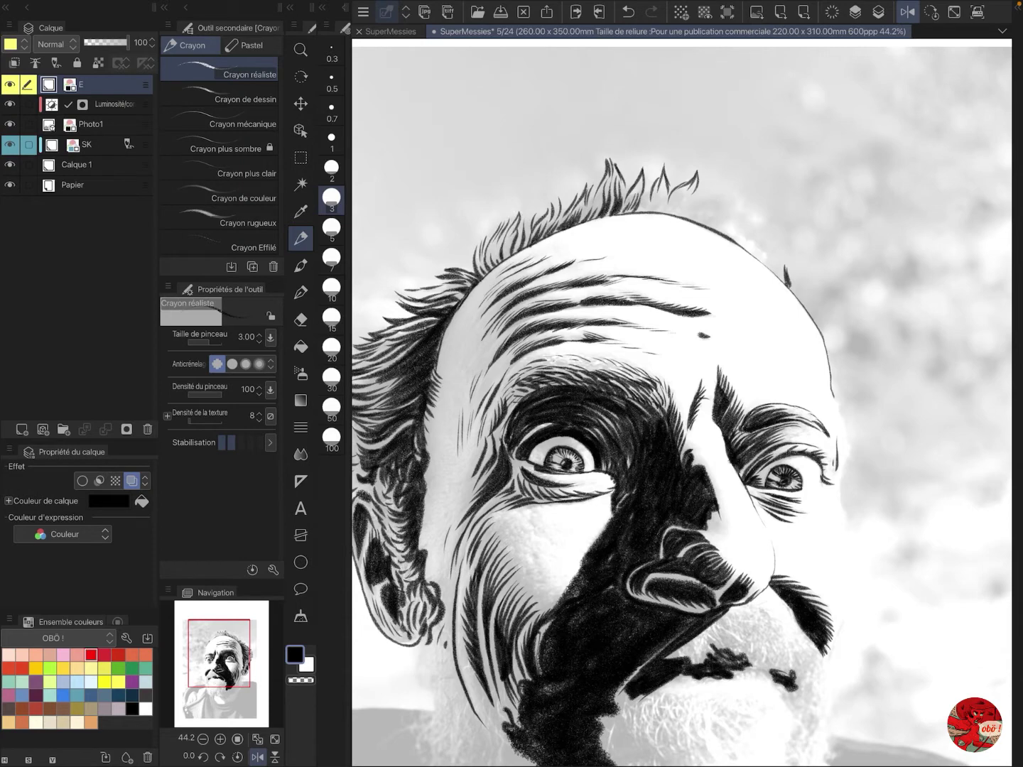
Step: Fill in the flame-like hair tufts from the top of the crown down its far side
left_click_drag(664, 215, 670, 199)
left_click_drag(681, 217, 696, 186)
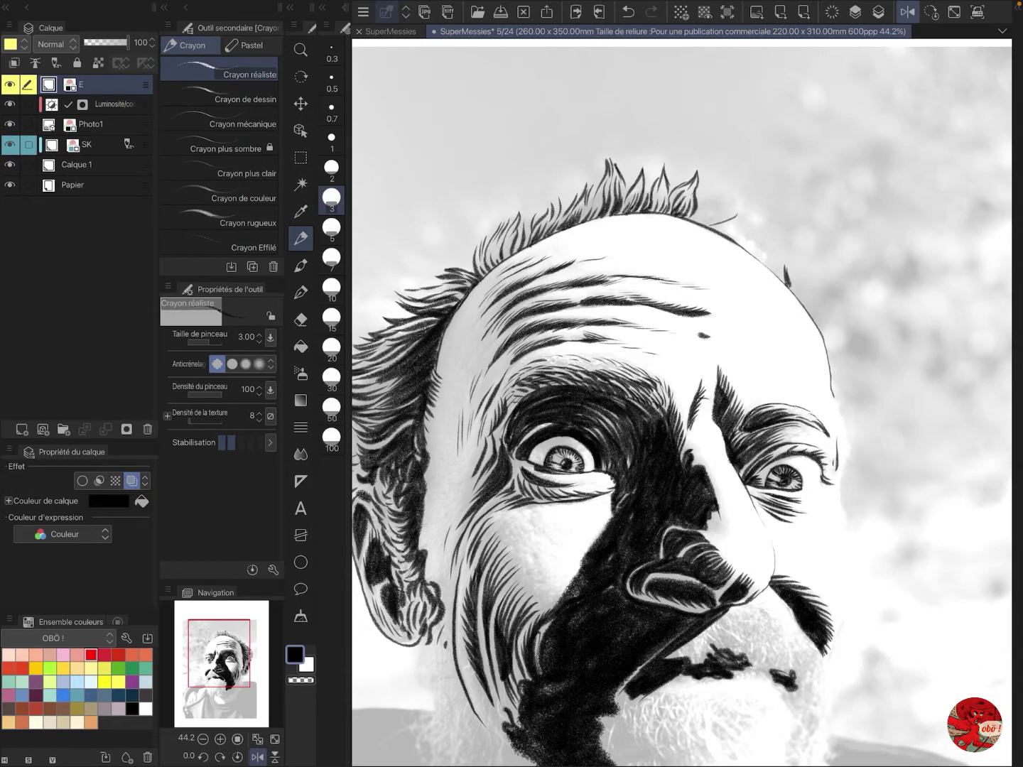
left_click_drag(742, 239, 748, 215)
mouse_move(785, 281)
left_mouse_down()
mouse_move(758, 232)
mouse_move(693, 210)
left_mouse_up()
left_click_drag(732, 227, 706, 210)
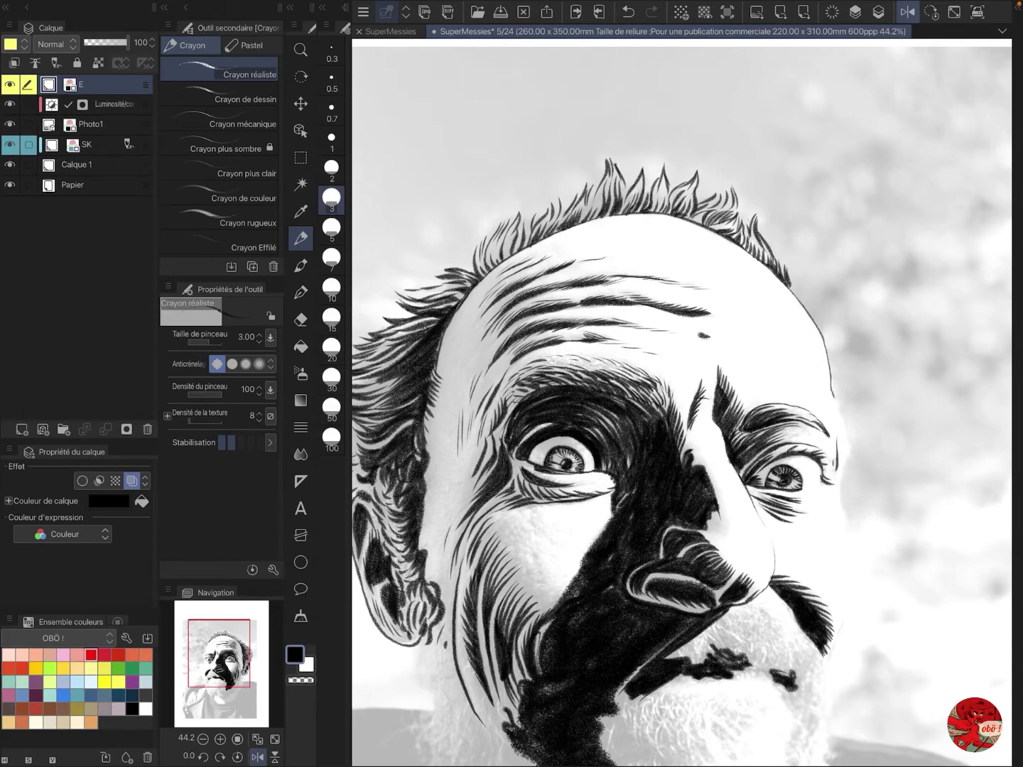
left_click_drag(649, 500, 715, 303)
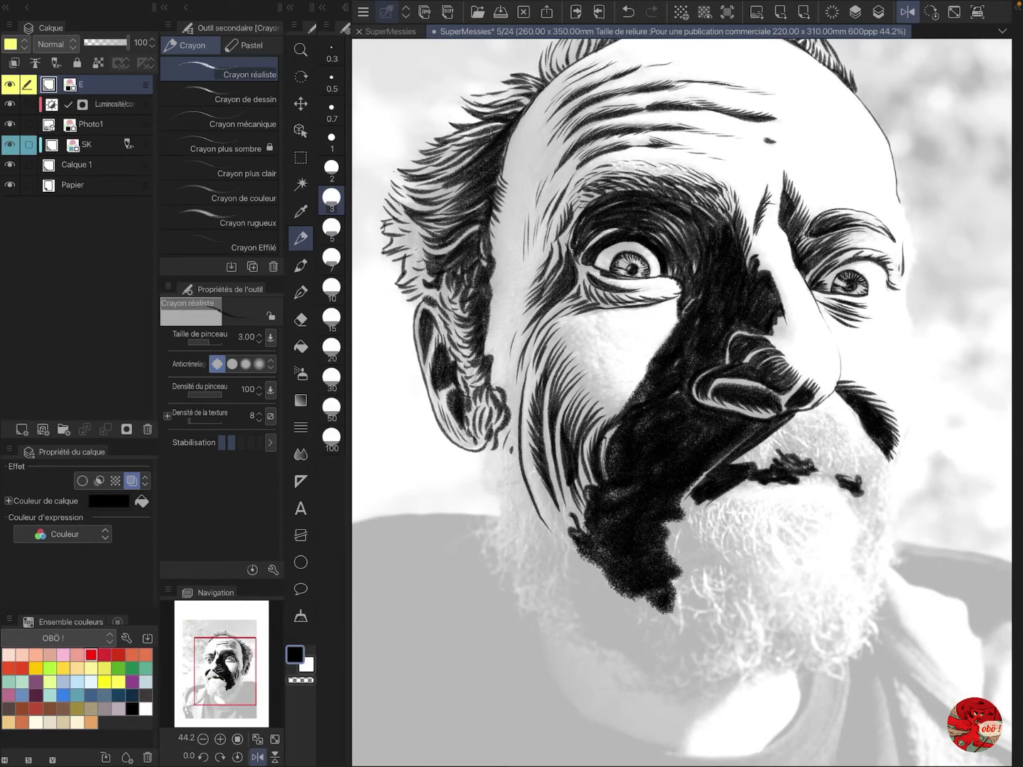
Step: Ink the jagged outline of the beard from below the ear down and under the jaw on the shadowed side
left_click_drag(513, 390, 521, 458)
left_click_drag(527, 463, 568, 544)
mouse_move(682, 497)
left_mouse_down()
mouse_move(556, 367)
mouse_move(621, 380)
left_mouse_up()
mouse_move(439, 323)
left_mouse_down()
mouse_move(435, 393)
mouse_move(417, 420)
left_mouse_up()
mouse_move(426, 419)
left_mouse_down()
mouse_move(446, 437)
mouse_move(463, 494)
mouse_move(515, 529)
left_mouse_up()
Step: Ink pointed beard tufts along the inner edge of the chin shadow, from the mouth corner down
mouse_move(621, 387)
left_mouse_down()
mouse_move(632, 445)
mouse_move(621, 408)
left_mouse_up()
mouse_move(623, 400)
left_mouse_down()
mouse_move(608, 439)
mouse_move(635, 454)
left_mouse_up()
mouse_move(642, 423)
left_mouse_down()
mouse_move(674, 460)
mouse_move(645, 492)
left_mouse_up()
left_click_drag(627, 482, 650, 503)
left_click_drag(662, 398, 671, 438)
left_click_drag(637, 458, 651, 474)
left_click_drag(669, 422, 688, 434)
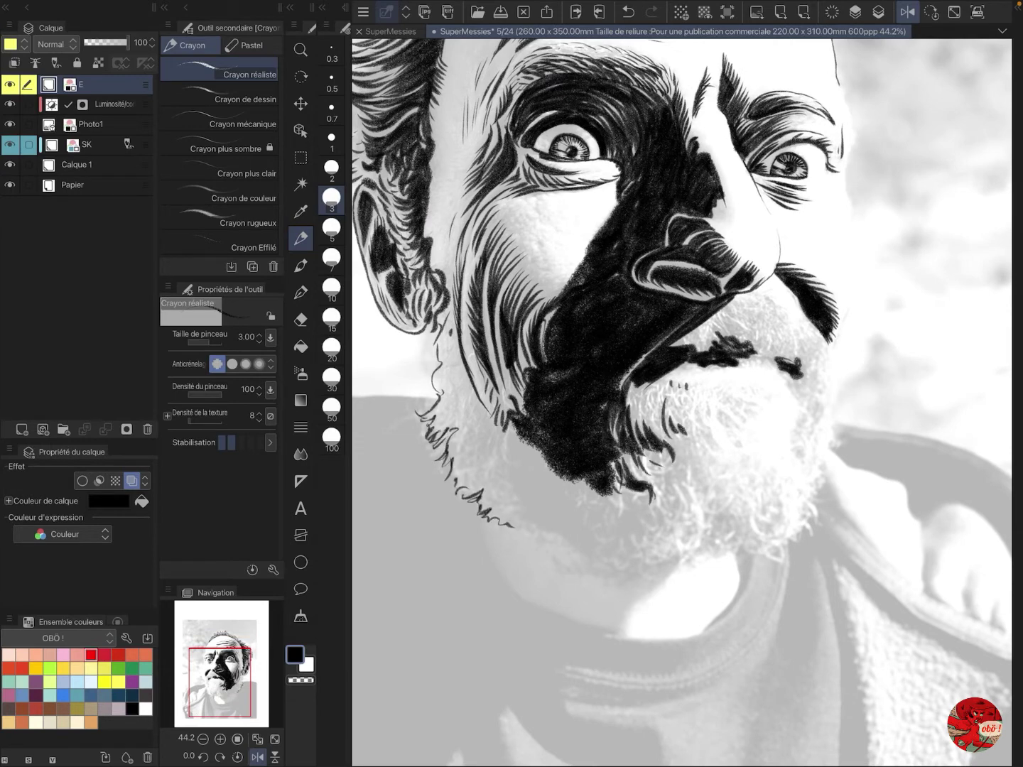
Step: Ink the lower lip's edge and the remaining beard contour, and check the whole page with the Photo1 layer toggled
left_click_drag(719, 386, 743, 390)
mouse_move(683, 343)
left_mouse_down()
mouse_move(765, 299)
mouse_move(824, 355)
mouse_move(821, 482)
mouse_move(797, 535)
mouse_move(733, 562)
mouse_move(648, 573)
mouse_move(515, 536)
mouse_move(508, 521)
left_mouse_up()
scroll(521, 522, "down", 10)
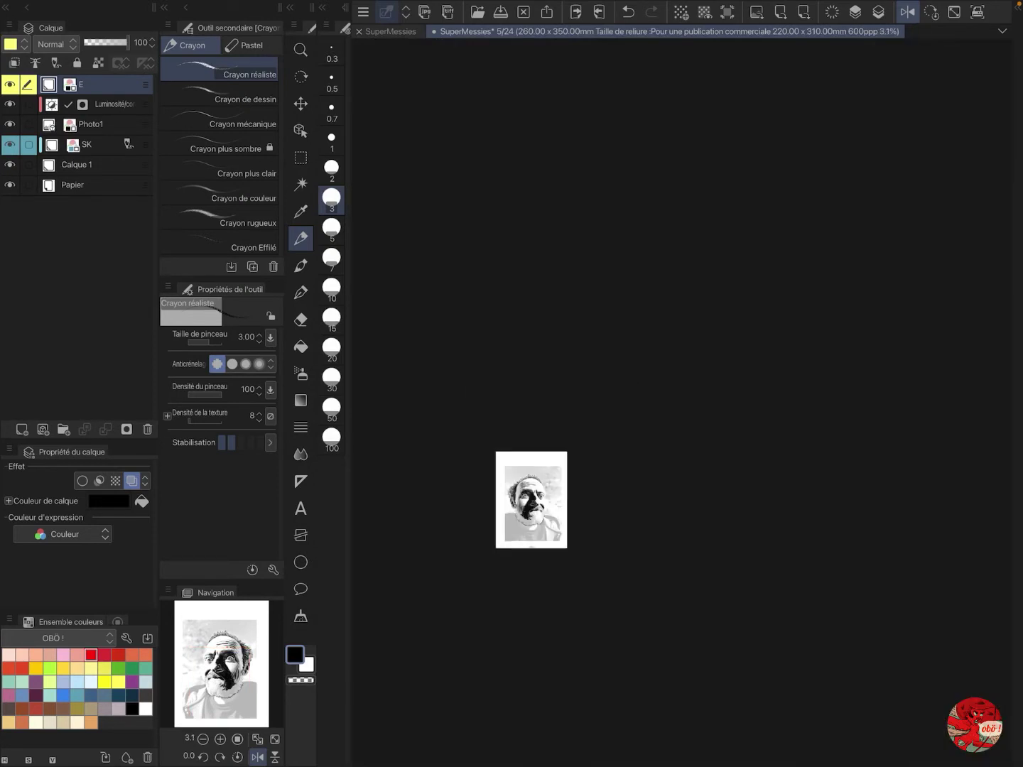
left_click(10, 125)
left_click(9, 125)
scroll(520, 507, "up", 10)
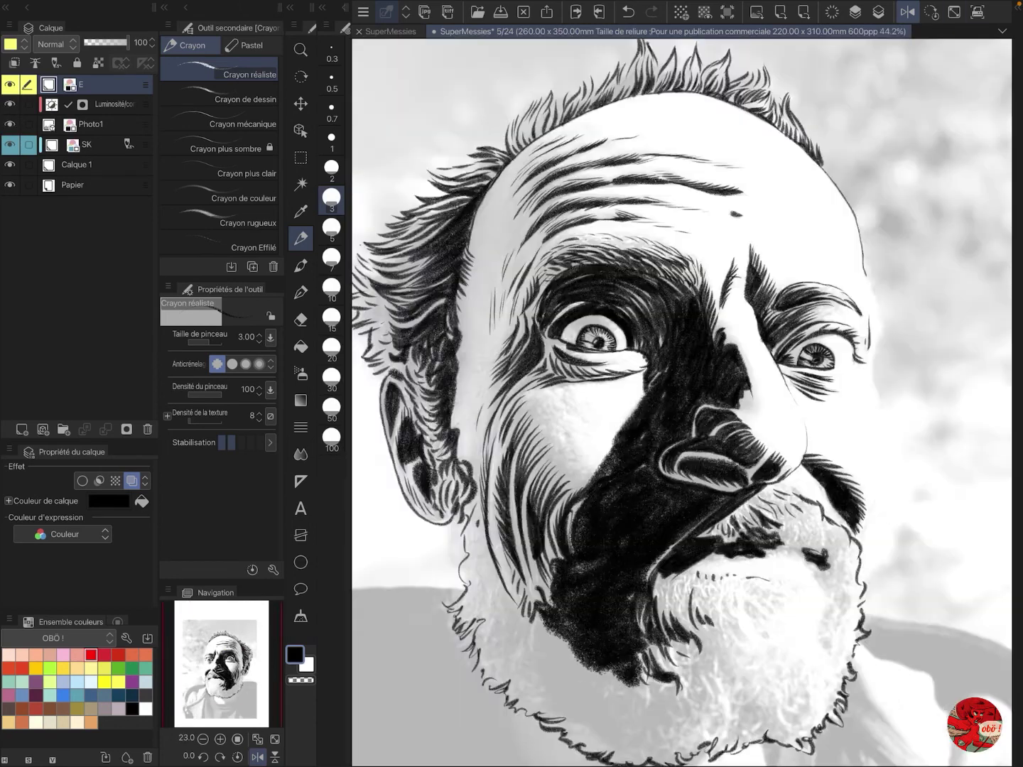
Step: Hatch the shadowed temple with long curved strokes between the hairline and the eye socket
left_click_drag(488, 209, 470, 306)
left_click_drag(483, 269, 470, 360)
left_click_drag(503, 311, 482, 376)
left_click_drag(508, 316, 496, 356)
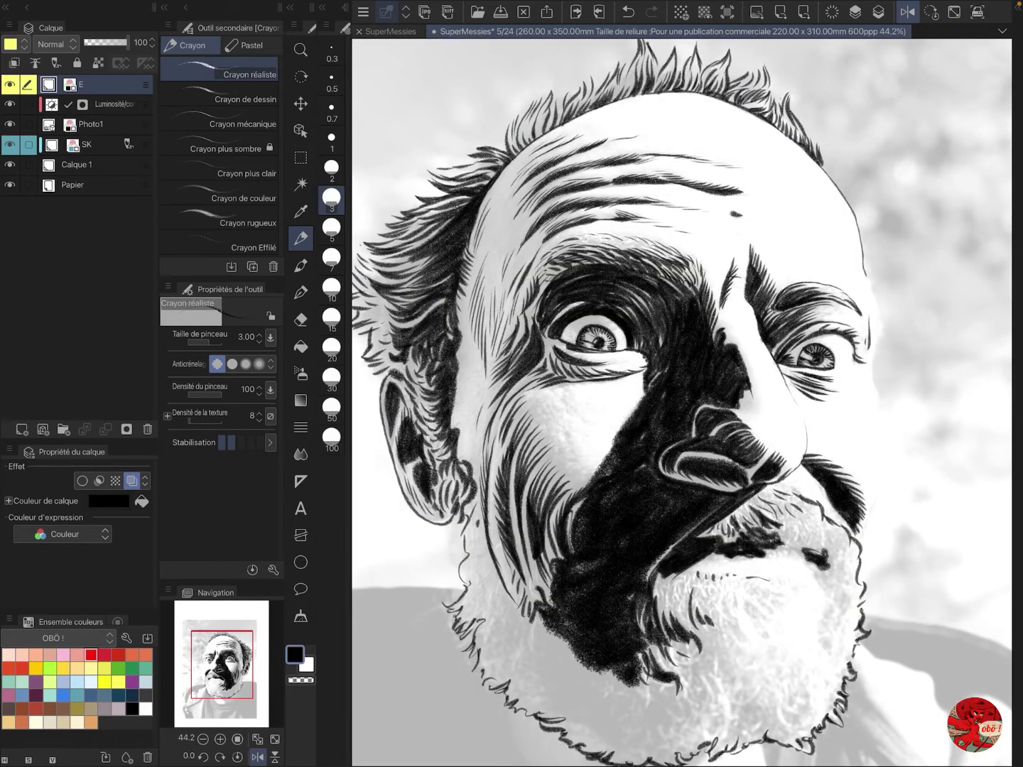
left_click_drag(776, 150, 796, 254)
mouse_move(782, 139)
left_mouse_down()
mouse_move(764, 182)
mouse_move(802, 262)
left_mouse_up()
left_click_drag(803, 245, 787, 278)
key("ctrl+z")
key("ctrl+z")
key("ctrl+y")
key("ctrl+y")
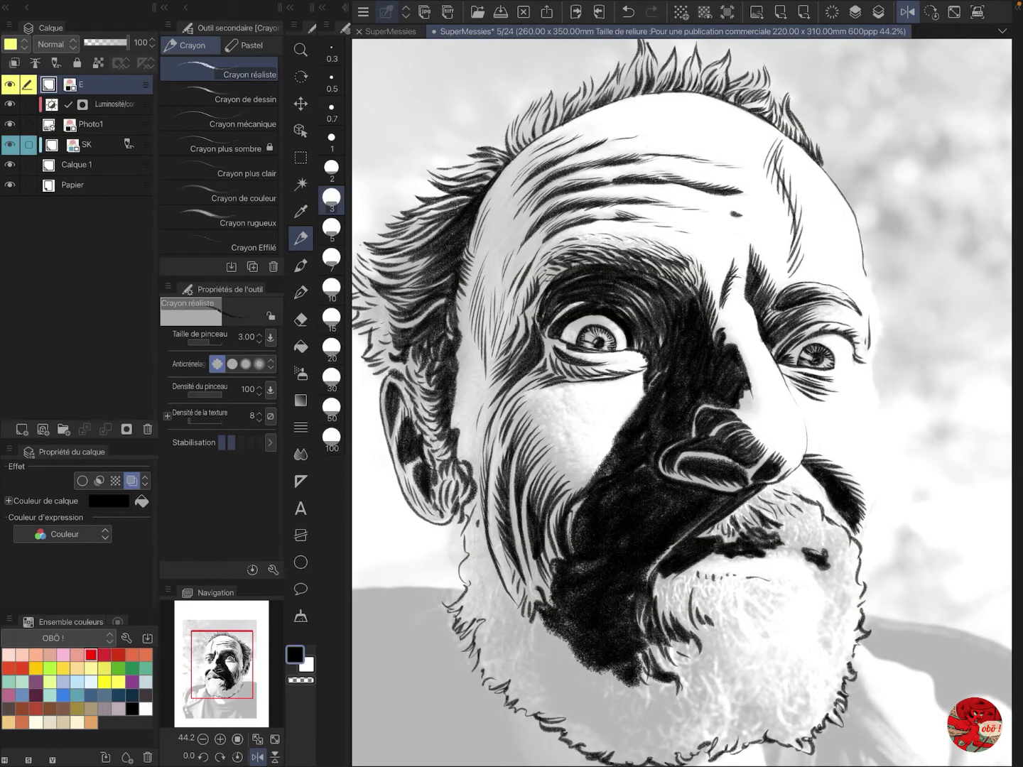
left_click_drag(781, 188, 801, 273)
key("ctrl+z")
key("ctrl+z")
key("ctrl+z")
key("ctrl+z")
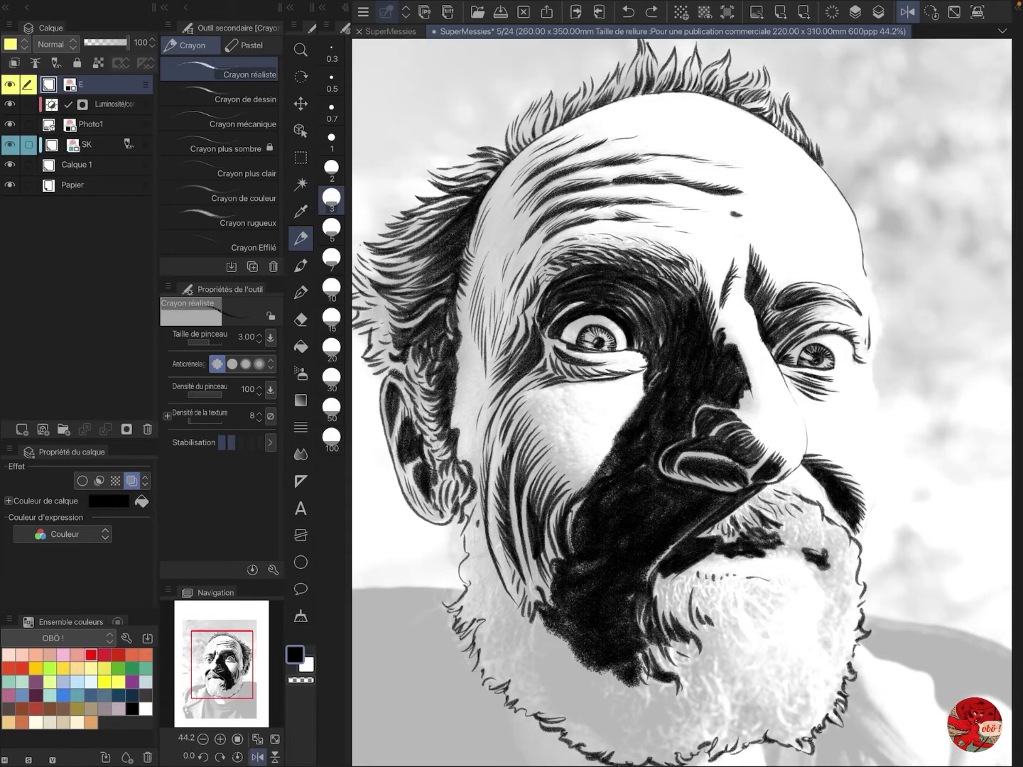
Step: Extend the fine hatching from the side of the forehead down past the temple to the cheek beside the ear
left_click_drag(476, 320, 464, 392)
left_click_drag(478, 364, 461, 458)
mouse_move(516, 158)
left_mouse_down()
mouse_move(490, 226)
mouse_move(488, 282)
left_mouse_up()
left_click_drag(528, 216, 505, 256)
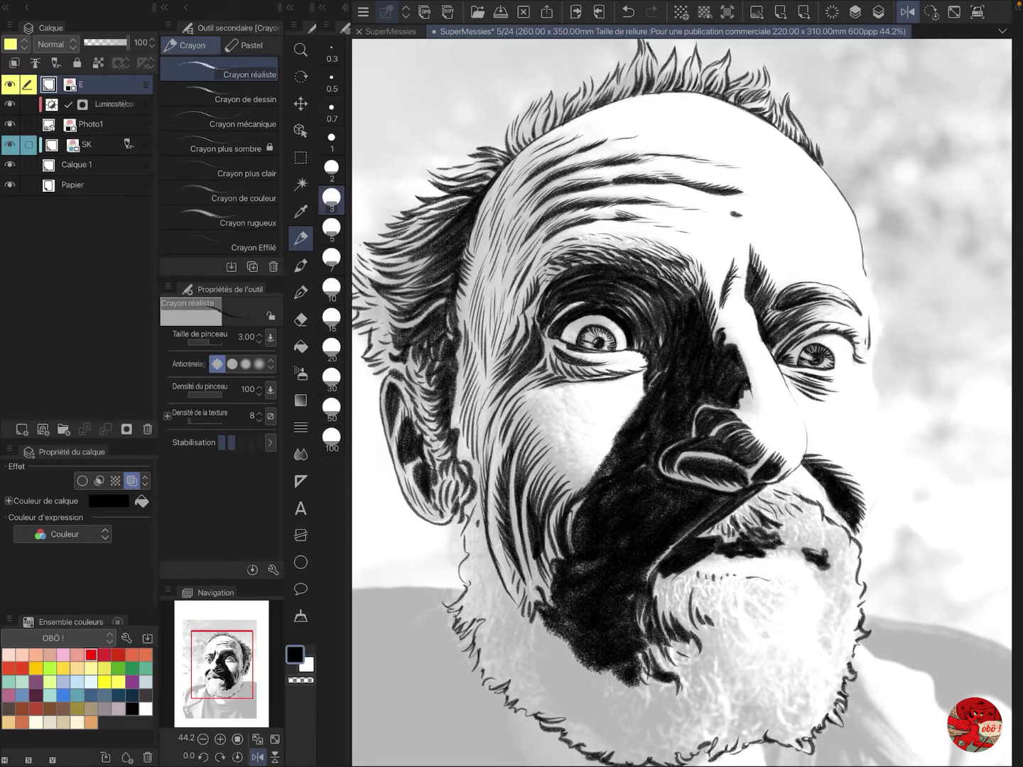
left_click_drag(505, 378, 478, 443)
left_click_drag(467, 435, 460, 458)
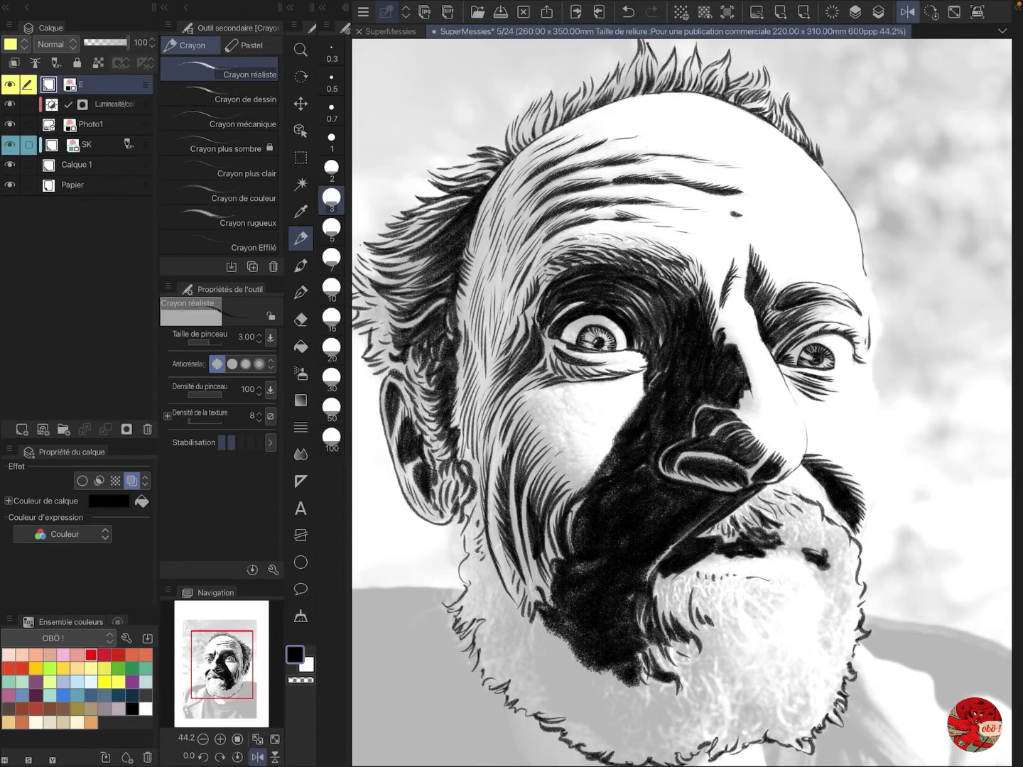
Step: Hatch the cheek along the shadow's edge and ink the far cheek's contour from the eye down to the beard
left_click_drag(648, 390, 623, 430)
left_click_drag(624, 423, 592, 484)
mouse_move(663, 368)
left_mouse_down()
mouse_move(640, 399)
mouse_move(598, 419)
left_mouse_up()
key("ctrl+z")
key("ctrl+z")
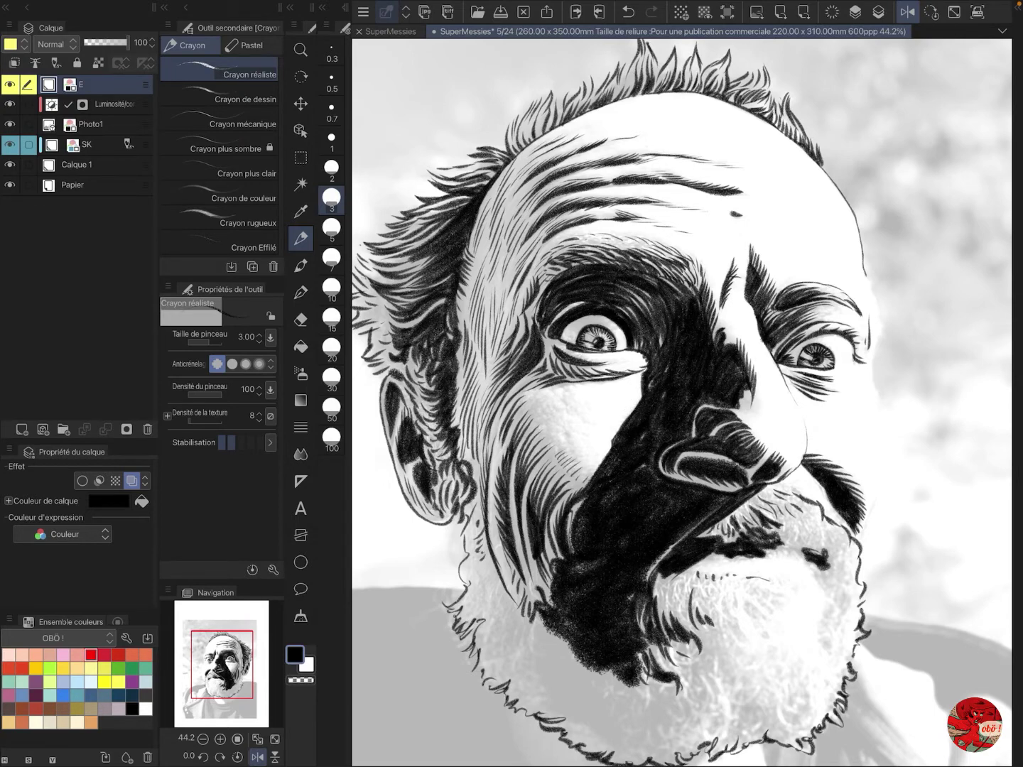
left_click_drag(876, 360, 859, 544)
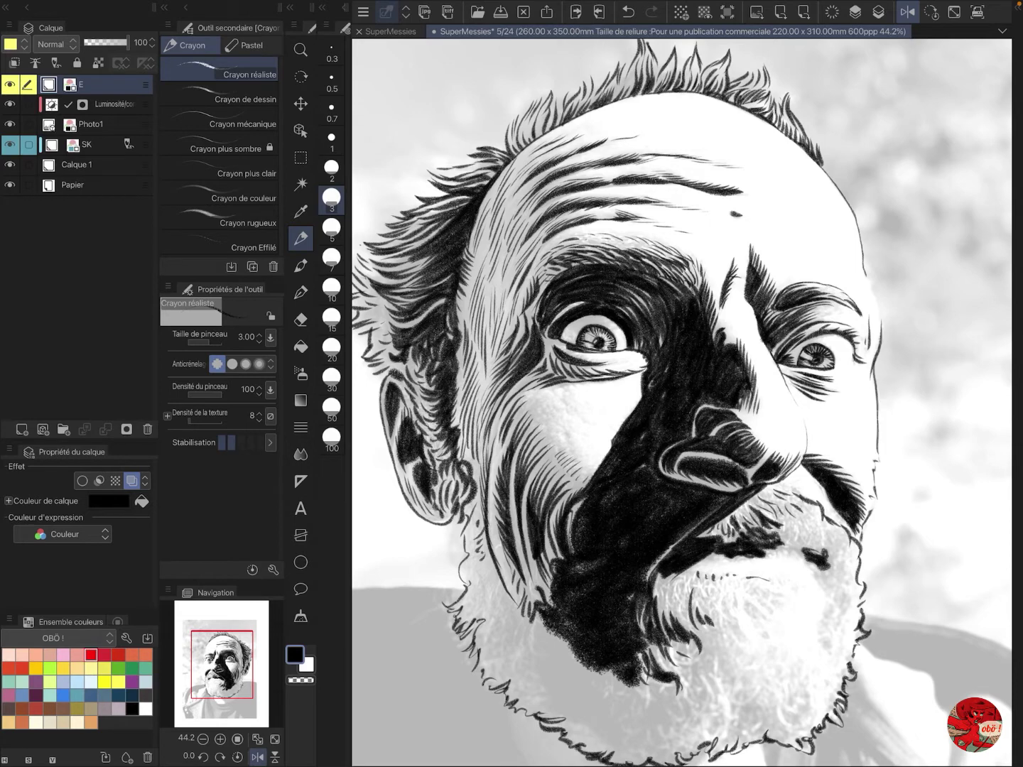
Step: Darken the nose's wing and nostril with curved hatching, leaving only thin light rims
left_click_drag(713, 406, 694, 436)
mouse_move(720, 407)
left_mouse_down()
mouse_move(739, 419)
mouse_move(750, 474)
left_mouse_up()
left_click_drag(695, 451, 750, 477)
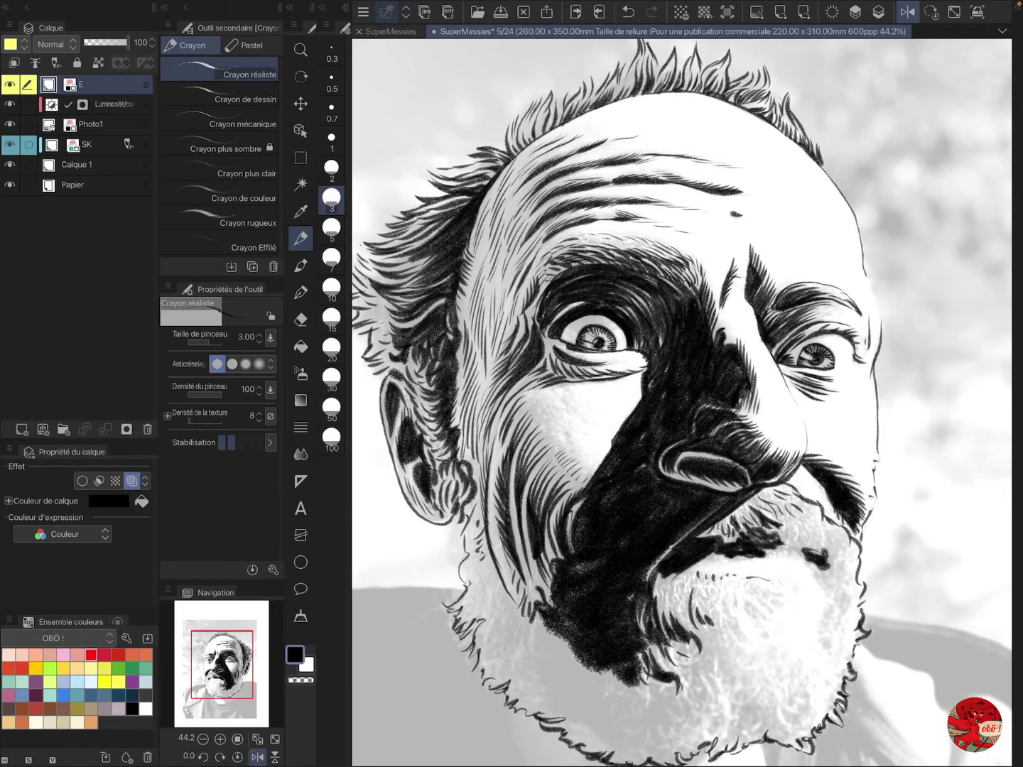
mouse_move(675, 455)
left_mouse_down()
mouse_move(702, 483)
mouse_move(745, 488)
left_mouse_up()
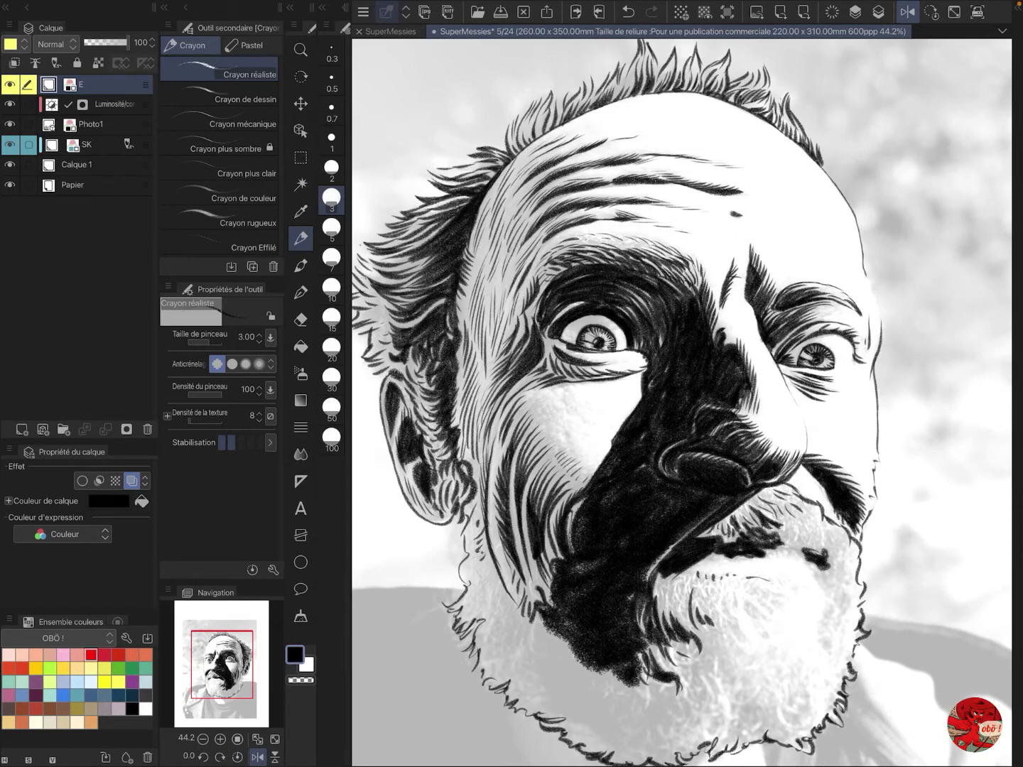
key("c")
key("c")
left_click_drag(660, 440, 684, 476)
left_click_drag(686, 455, 710, 459)
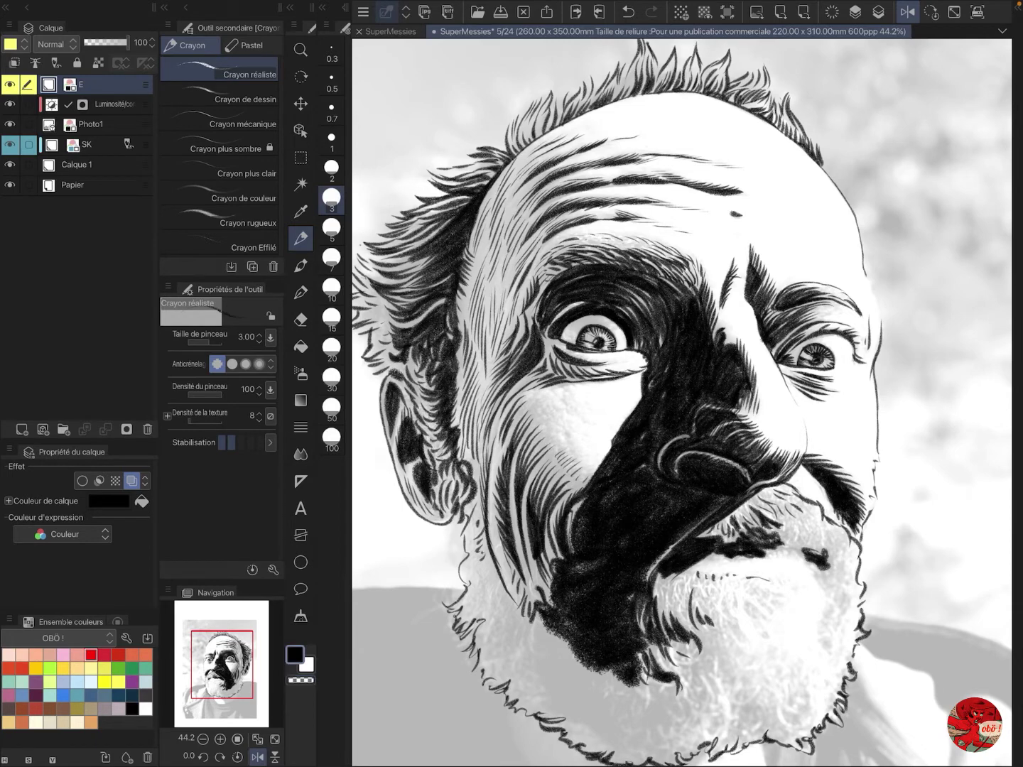
Step: Ink short beard tufts across the chin beside the dark shadow
left_click_drag(660, 578, 671, 600)
left_click_drag(675, 581, 687, 618)
left_click_drag(699, 633, 727, 672)
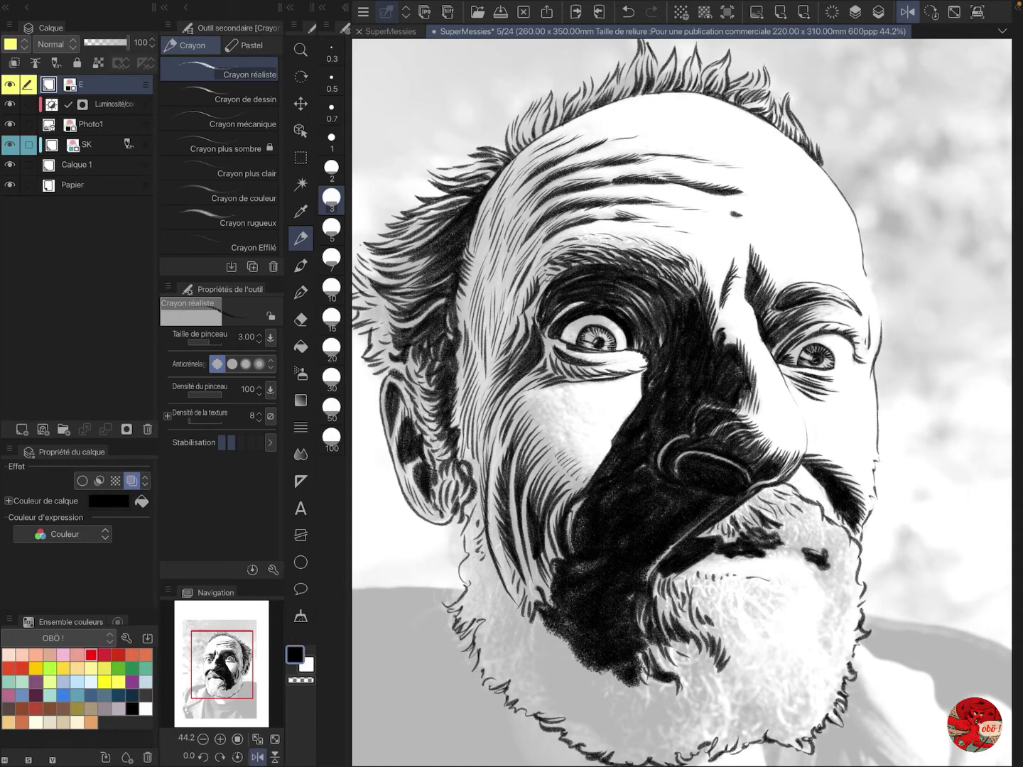
left_click_drag(773, 606, 748, 677)
left_click_drag(795, 602, 772, 691)
left_click_drag(893, 602, 874, 695)
left_click_drag(905, 605, 886, 687)
left_click_drag(917, 604, 897, 681)
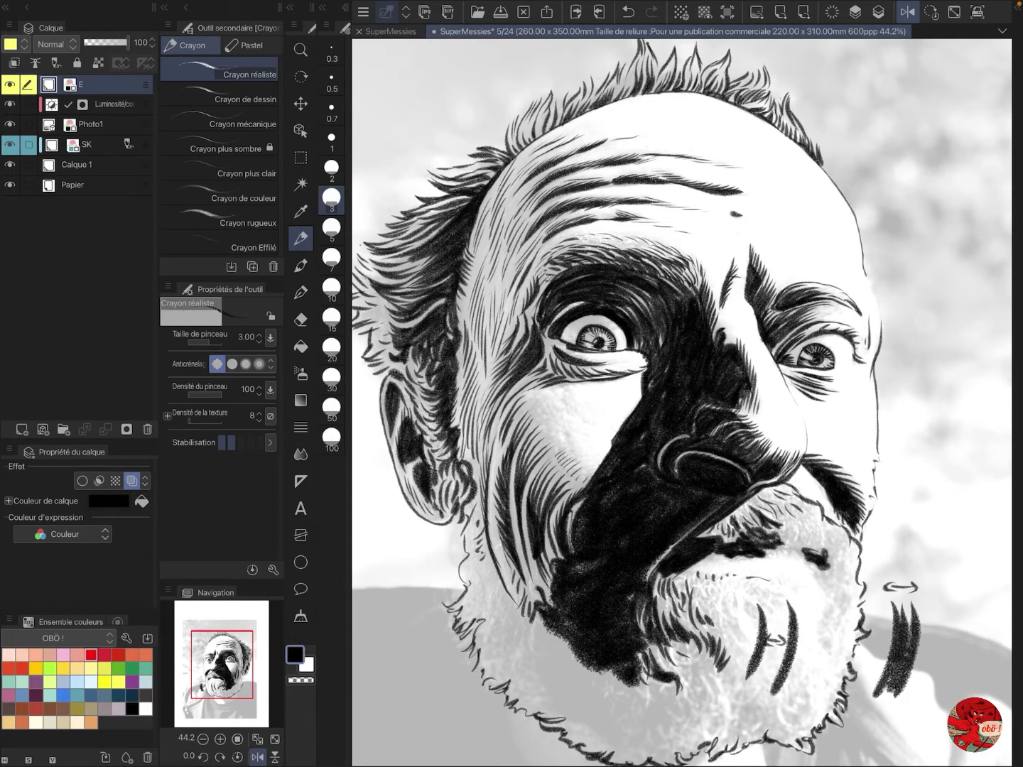
key("ctrl+z")
key("ctrl+z")
key("ctrl+z")
key("ctrl+z")
key("ctrl+z")
Step: Ink hair tufts below the lower lip, on the lit side of the chin and along the beard's lower edge
left_click_drag(726, 605, 744, 641)
mouse_move(746, 601)
left_mouse_down()
mouse_move(769, 621)
mouse_move(783, 603)
left_mouse_up()
left_click_drag(845, 596, 822, 632)
left_click_drag(802, 685, 809, 732)
mouse_move(773, 707)
left_mouse_down()
mouse_move(782, 738)
mouse_move(745, 725)
left_mouse_up()
left_click_drag(772, 700, 765, 715)
Step: Fill the shadowed lower beard with dense short tufts that break up the edge of the black area
mouse_move(682, 498)
left_mouse_down()
mouse_move(660, 310)
mouse_move(629, 189)
left_mouse_up()
mouse_move(497, 322)
left_mouse_down()
mouse_move(517, 347)
mouse_move(495, 342)
left_mouse_up()
key("ctrl+z")
mouse_move(503, 325)
left_mouse_down()
mouse_move(512, 349)
mouse_move(500, 363)
left_mouse_up()
mouse_move(490, 355)
left_mouse_down()
mouse_move(510, 394)
mouse_move(521, 372)
left_mouse_up()
mouse_move(510, 349)
left_mouse_down()
mouse_move(535, 381)
mouse_move(565, 383)
left_mouse_up()
left_click_drag(517, 377, 558, 412)
left_click_drag(589, 379, 546, 429)
mouse_move(593, 417)
left_mouse_down()
mouse_move(579, 444)
mouse_move(600, 444)
left_mouse_up()
mouse_move(596, 381)
left_mouse_down()
mouse_move(583, 427)
mouse_move(610, 407)
left_mouse_up()
left_click_drag(635, 392, 625, 422)
left_click_drag(560, 361, 540, 419)
left_click_drag(519, 327, 509, 384)
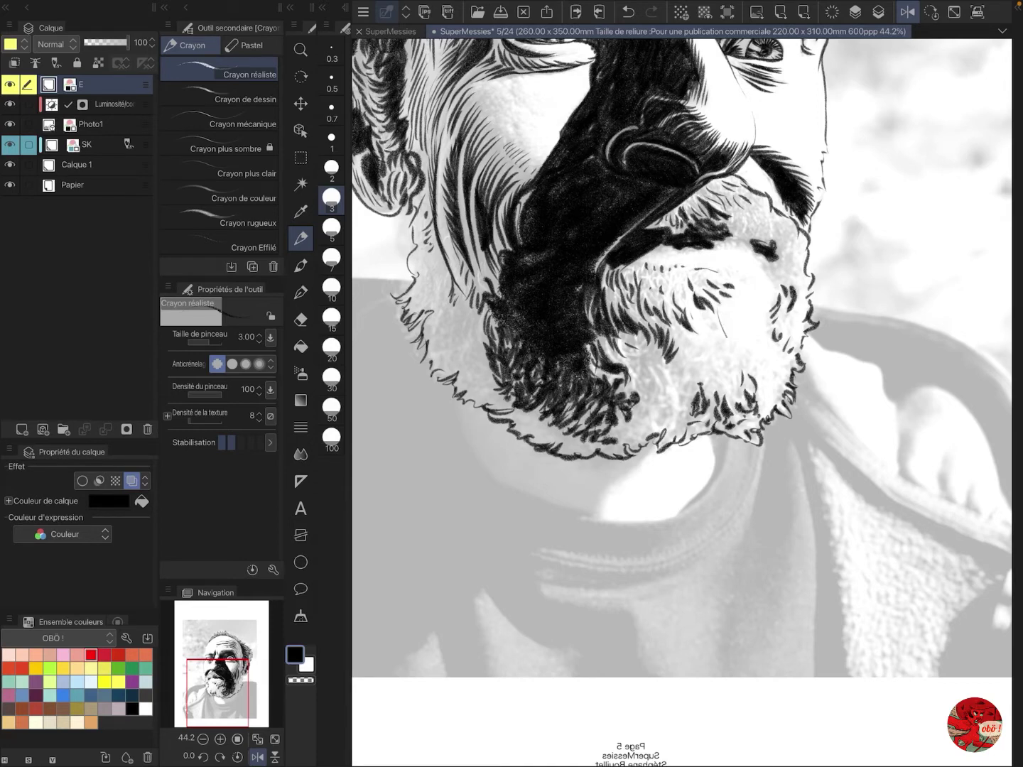
Step: Fill the front of the chin and the lower beard with short curved hair strokes
mouse_move(727, 337)
left_mouse_down()
mouse_move(746, 274)
mouse_move(719, 324)
left_mouse_up()
key("ctrl+z")
left_click_drag(709, 378, 726, 388)
left_click_drag(680, 340, 682, 397)
left_click_drag(691, 394, 680, 427)
left_click_drag(646, 351, 656, 368)
mouse_move(632, 349)
left_mouse_down()
mouse_move(647, 379)
mouse_move(641, 409)
left_mouse_up()
left_click_drag(649, 407, 612, 444)
Step: Add short hair strokes to the side beard from below the ear down along the jaw
mouse_move(480, 333)
left_mouse_down()
mouse_move(473, 354)
mouse_move(463, 336)
left_mouse_up()
mouse_move(457, 296)
left_mouse_down()
mouse_move(446, 344)
mouse_move(436, 334)
left_mouse_up()
left_click_drag(433, 272, 424, 296)
left_click_drag(435, 246, 418, 264)
left_click_drag(430, 284, 413, 299)
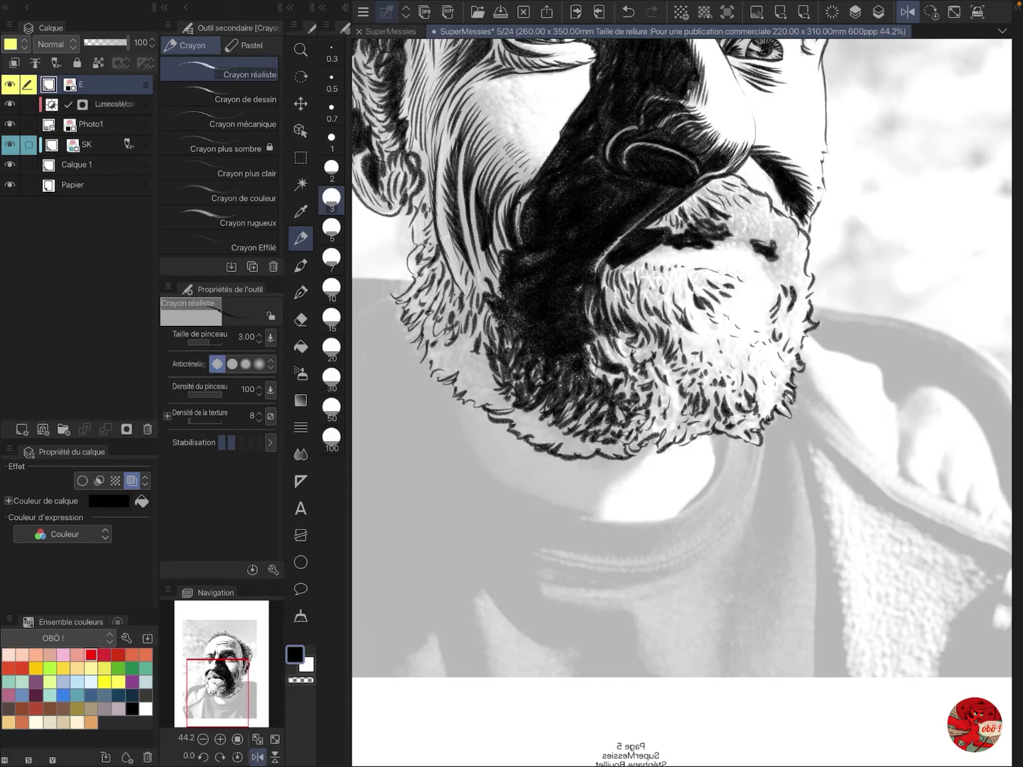
left_click_drag(459, 339, 441, 354)
left_click_drag(442, 336, 431, 351)
scroll(442, 347, "down", 8)
scroll(442, 348, "up", 8)
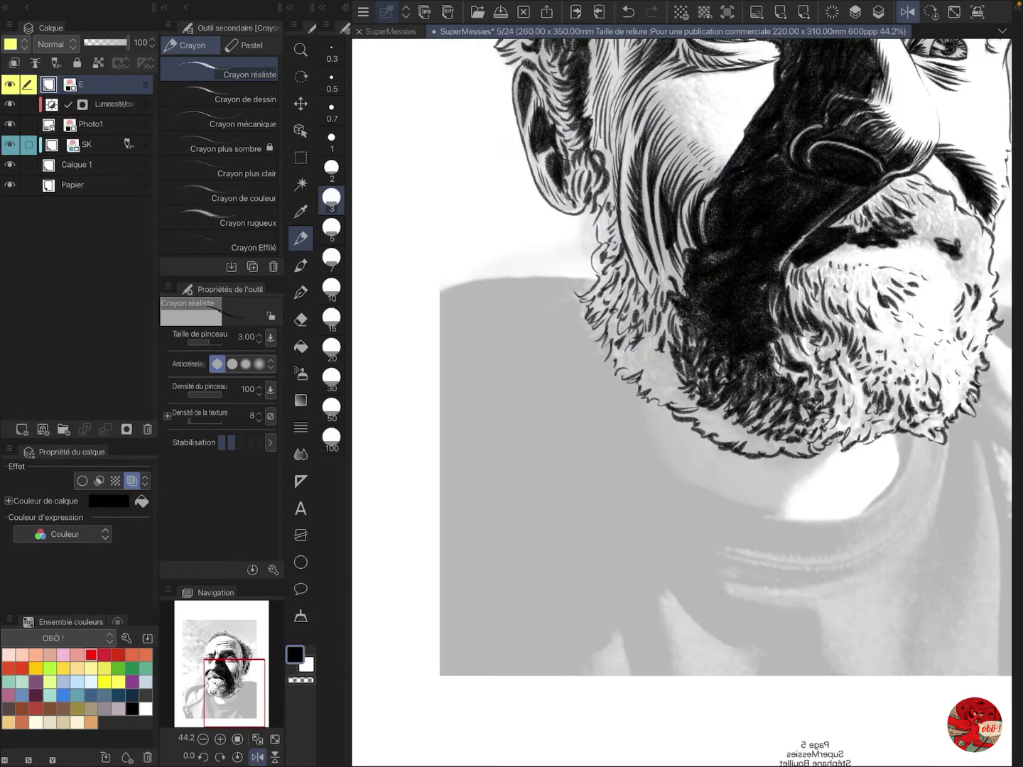
Step: Fill the remaining gap between the beard's outer outline and the dark shadow along the jaw with hair strokes
left_click_drag(643, 332, 629, 362)
mouse_move(662, 348)
left_mouse_down()
mouse_move(642, 376)
mouse_move(650, 392)
left_mouse_up()
left_click_drag(686, 377, 669, 399)
left_click_drag(628, 306, 617, 328)
left_click_drag(610, 290, 600, 309)
left_click_drag(720, 411, 702, 425)
left_click_drag(745, 423, 716, 439)
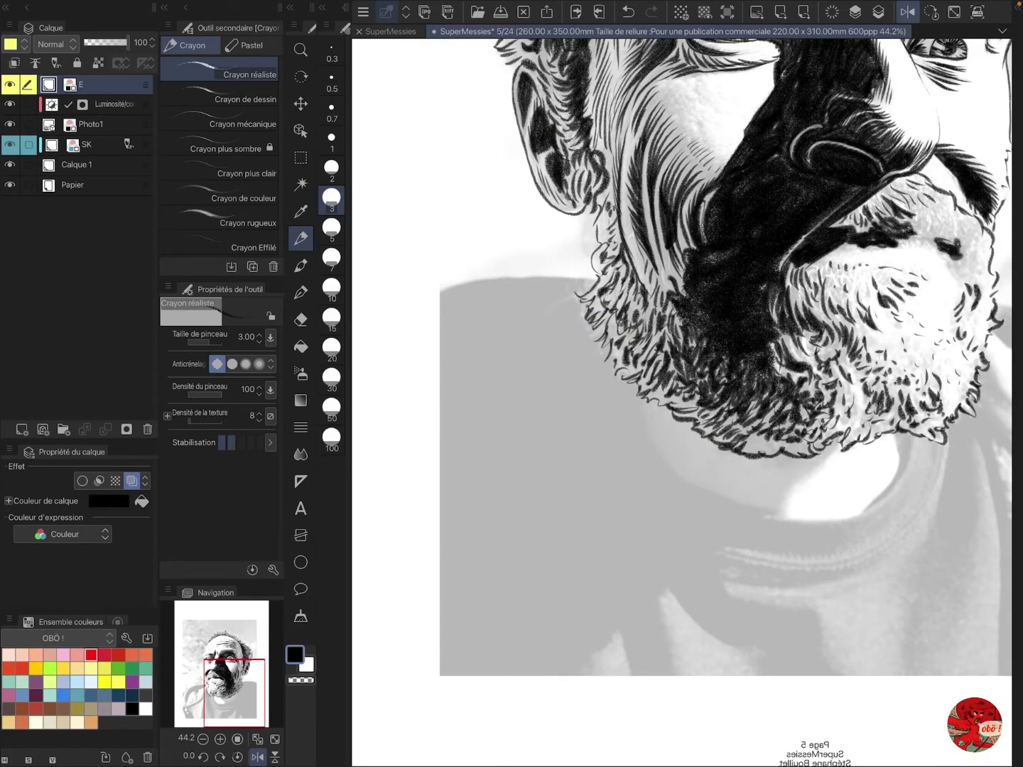
left_click_drag(639, 405, 774, 521)
left_click_drag(827, 451, 771, 522)
left_click_drag(726, 463, 725, 460)
left_click_drag(771, 521, 864, 509)
left_click_drag(441, 297, 584, 278)
left_click_drag(533, 445, 578, 476)
left_click_drag(604, 464, 619, 490)
key("ctrl+z")
key("ctrl+z")
key("ctrl+z")
key("ctrl+z")
key("ctrl+z")
key("ctrl+z")
key("ctrl+z")
key("ctrl+z")
key("ctrl+z")
key("ctrl+z")
key("ctrl+z")
key("ctrl+z")
left_click_drag(604, 354, 576, 374)
left_click_drag(627, 323, 598, 346)
left_click_drag(774, 440, 751, 485)
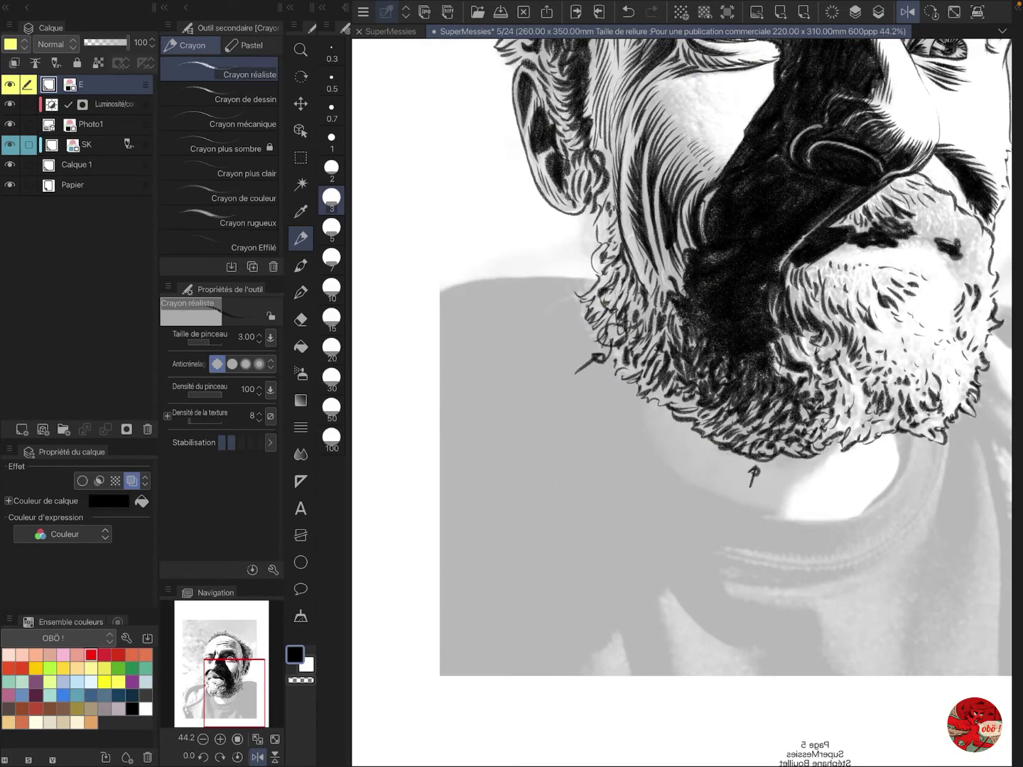
key("ctrl+z")
key("ctrl+z")
key("ctrl+z")
Step: Ink the shoulder's outline past the photo's edge and the neckline and collar of the shirt
mouse_move(596, 278)
left_mouse_down()
mouse_move(427, 299)
mouse_move(352, 349)
left_mouse_up()
left_click_drag(568, 426, 715, 451)
left_click_drag(500, 375, 456, 418)
left_click_drag(838, 454, 527, 395)
mouse_move(470, 369)
left_mouse_down()
mouse_move(743, 405)
mouse_move(731, 453)
left_mouse_up()
mouse_move(548, 522)
left_mouse_down()
mouse_move(784, 398)
mouse_move(695, 536)
left_mouse_up()
left_click_drag(568, 426, 768, 392)
Step: Ink bold black folds on the shirt below the collar with pencil size 5, continuing past the page frame
left_click(331, 229)
mouse_move(686, 458)
left_mouse_down()
mouse_move(834, 557)
mouse_move(739, 526)
left_mouse_up()
left_click_drag(676, 508, 692, 625)
left_click_drag(661, 512, 739, 706)
left_click_drag(784, 588, 880, 705)
left_click_drag(841, 568, 910, 679)
key("ctrl+0")
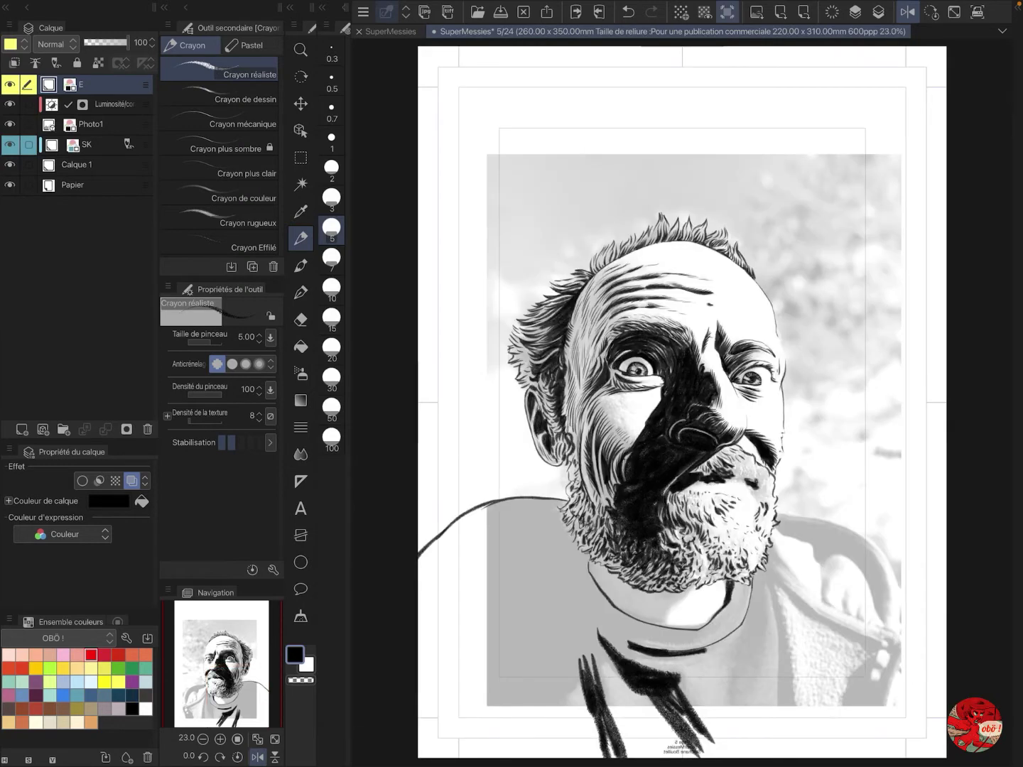
Step: Group all the layers from E down to Calque 1 in a new folder above the paper layer
left_click(64, 429)
left_click(99, 105)
left_click(92, 185, "shift")
left_click_drag(100, 125, 93, 86)
left_click(93, 85)
Step: Mask the new folder with a rectangular selection along the outer page frame, and make layer E active again
left_click(300, 158)
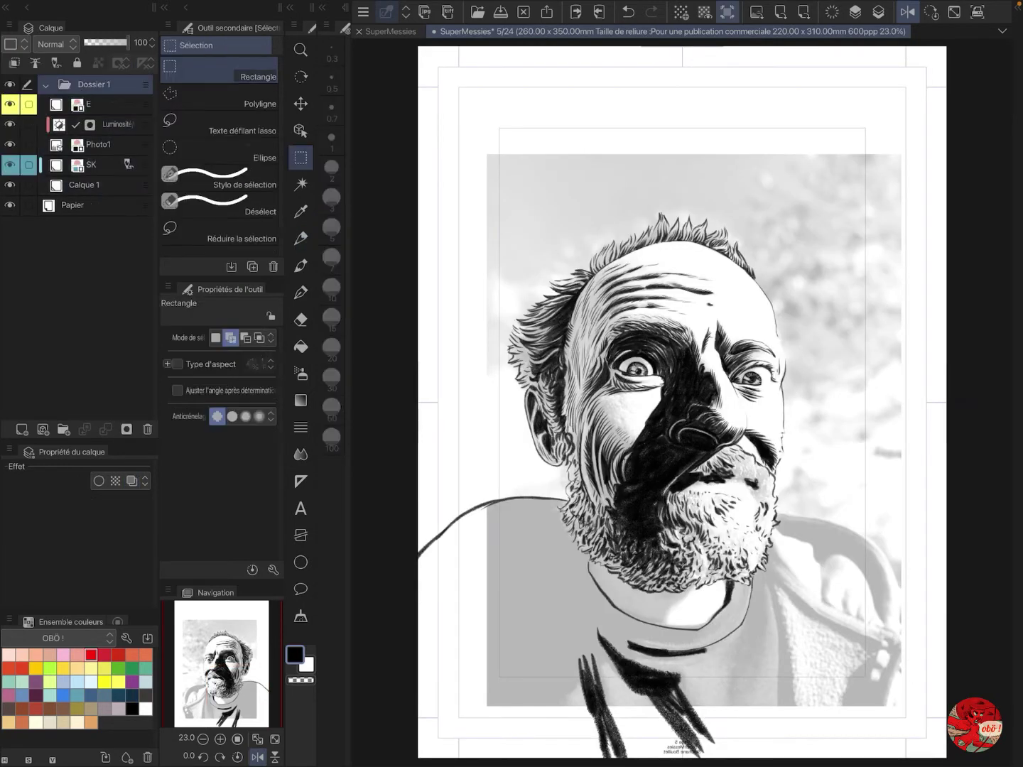
left_click_drag(438, 67, 925, 738)
left_click(126, 429)
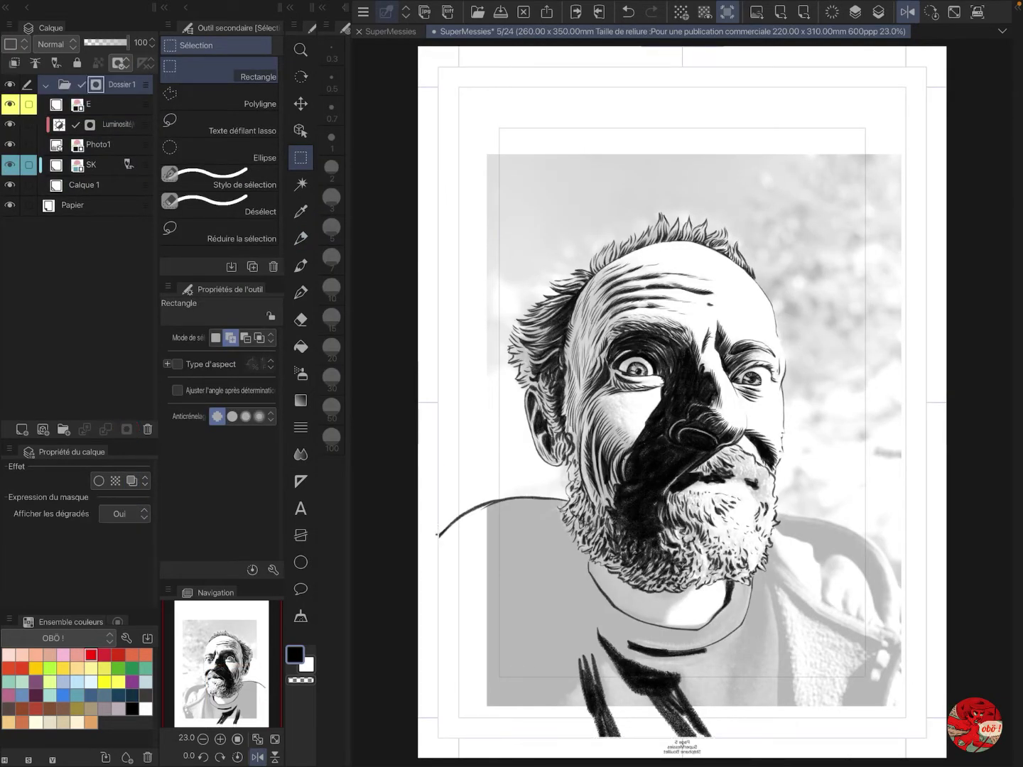
key("ctrl+z")
key("ctrl+y")
left_click(127, 106)
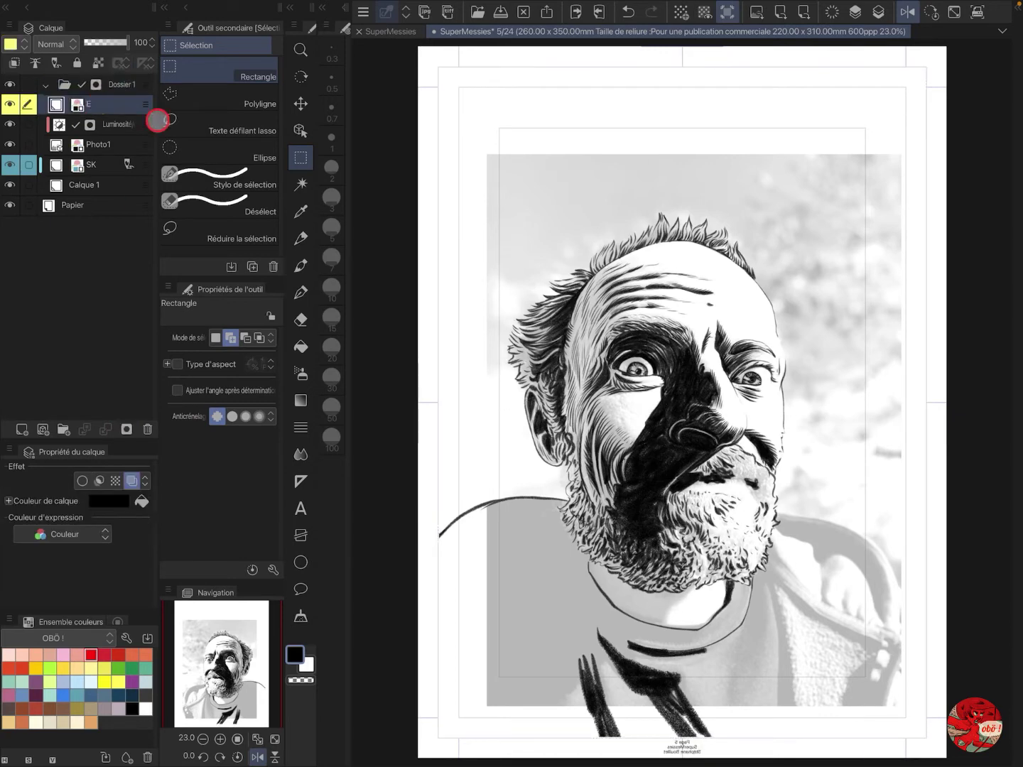
Step: Try inking the moustache's edge and the corner of the mouth with pencil size 5, and undo the strokes
key("ctrl+alt+0")
mouse_move(814, 512)
left_mouse_down()
mouse_move(859, 316)
mouse_move(846, 323)
left_mouse_up()
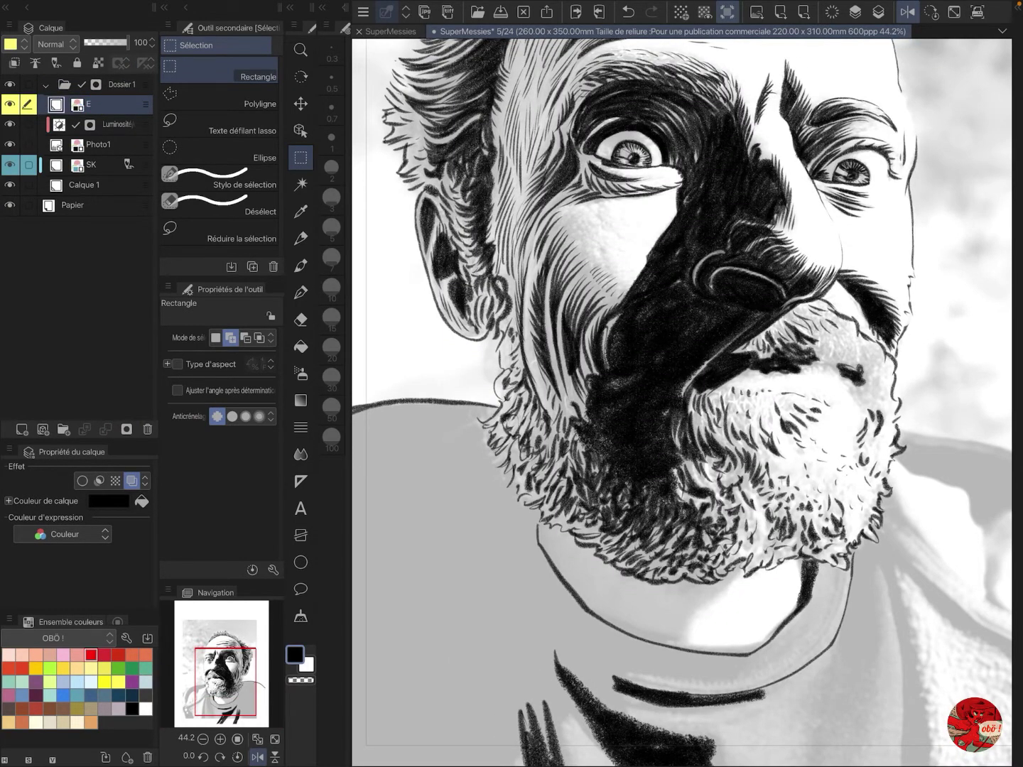
key("p")
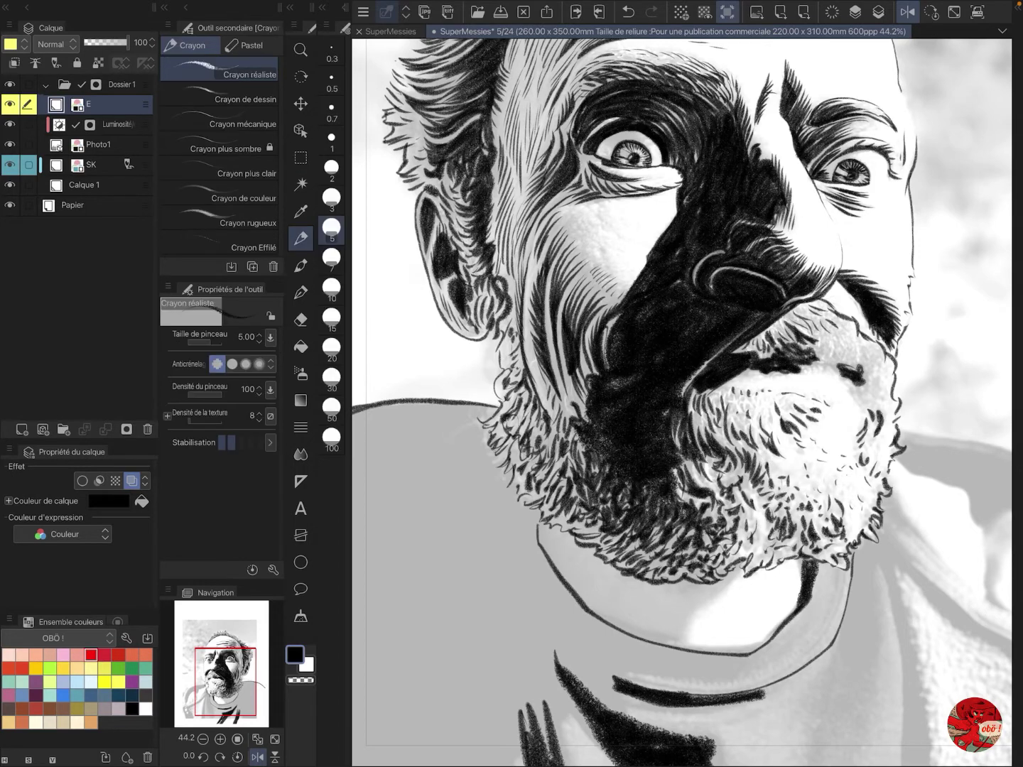
left_click_drag(823, 325, 849, 350)
mouse_move(840, 342)
left_mouse_down()
mouse_move(852, 361)
mouse_move(879, 367)
left_mouse_up()
key("ctrl+z")
key("ctrl+z")
key("ctrl+z")
key("ctrl+z")
key("ctrl+z")
key("ctrl+z")
key("ctrl+z")
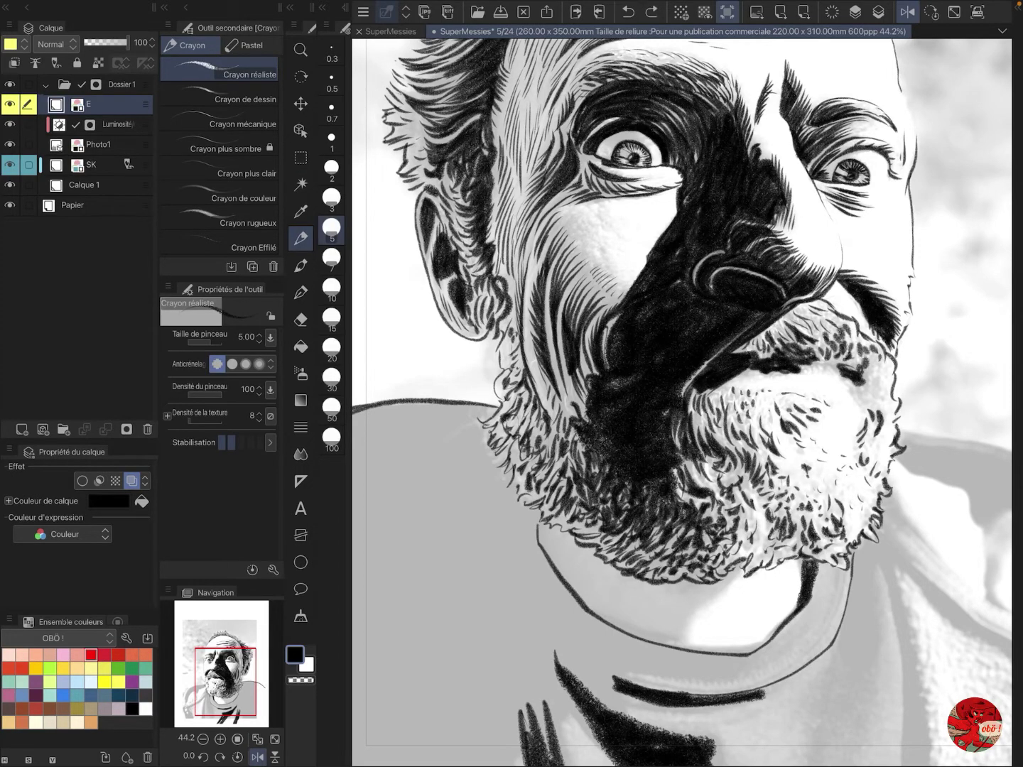
Step: Ink fine strokes along the moustache's end and mouth corner and stipple the cheek with pencil size 2 on layer E
left_click(99, 84)
left_click(126, 430)
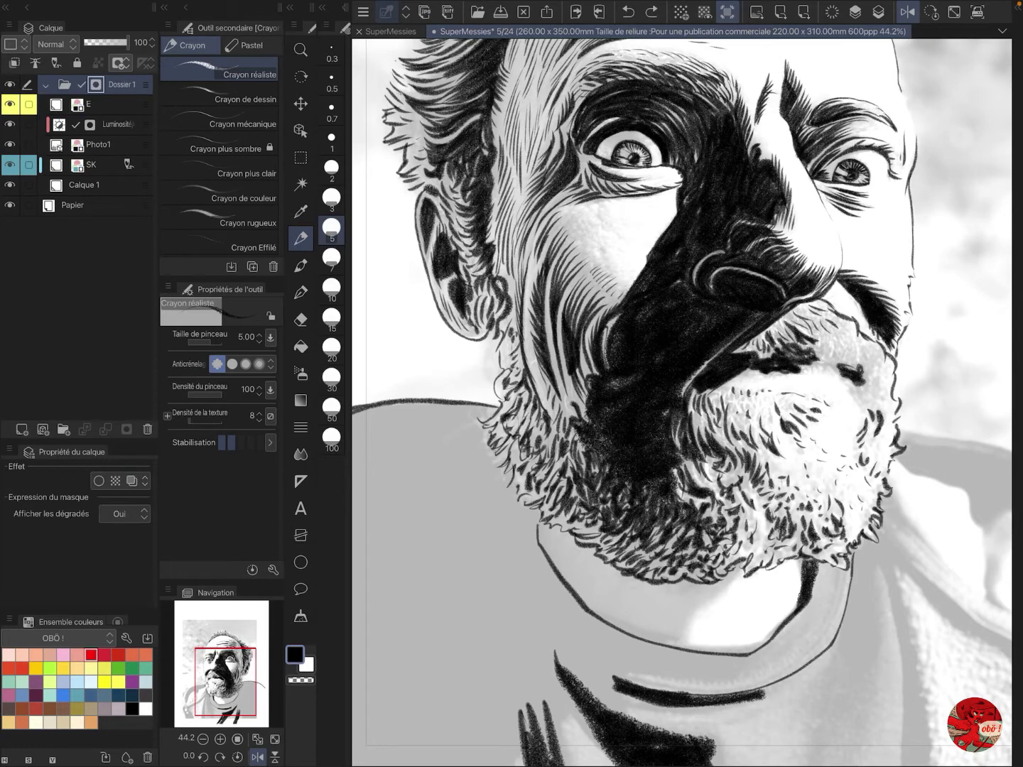
left_click(330, 171)
key("c")
key("c")
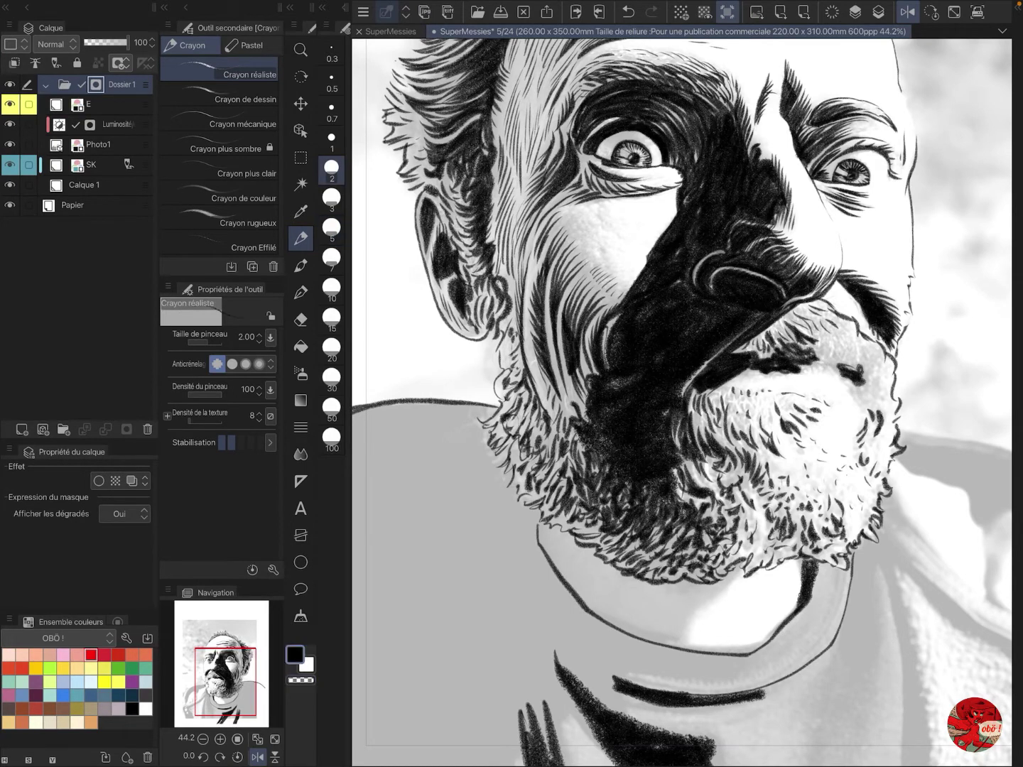
key("alt+bracketleft")
left_click_drag(848, 334, 866, 355)
mouse_move(865, 348)
left_mouse_down()
mouse_move(879, 372)
mouse_move(864, 391)
left_mouse_up()
left_click_drag(885, 364, 873, 410)
left_click_drag(862, 395, 885, 407)
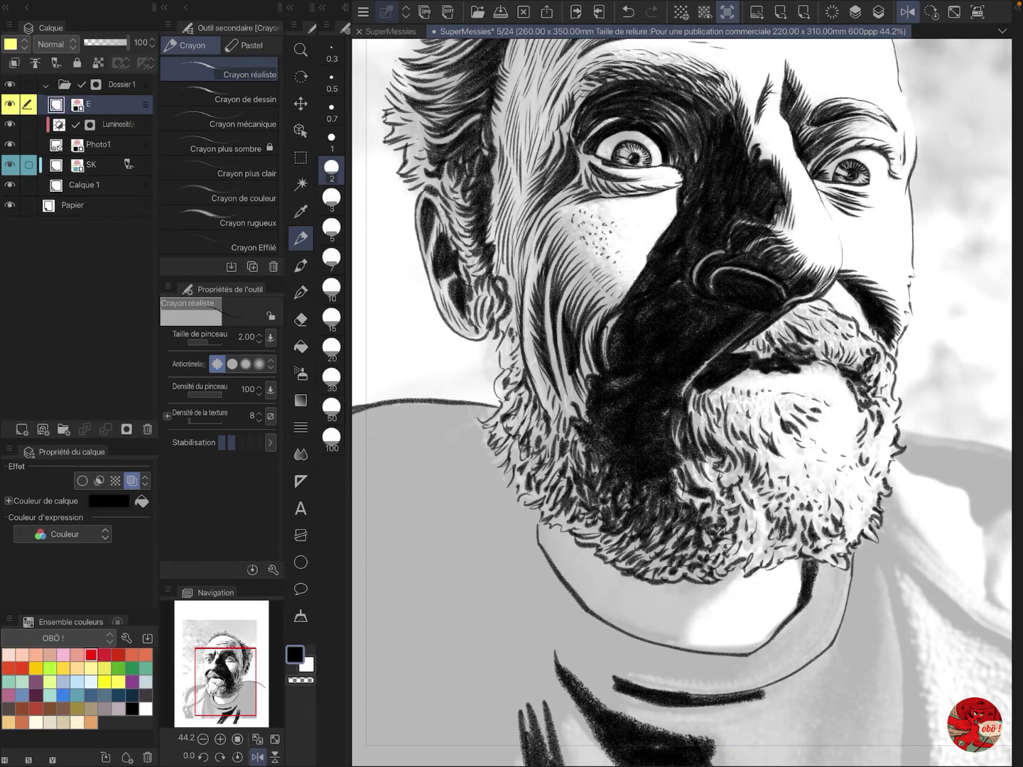
Step: Draw four small texture swatches beside the face: dots, wavy strokes, hatching, and solid black breaking into hatching
mouse_move(935, 317)
left_mouse_down()
mouse_move(966, 343)
mouse_move(959, 335)
left_mouse_up()
mouse_move(931, 363)
left_mouse_down()
mouse_move(970, 404)
mouse_move(962, 397)
left_mouse_up()
left_click_drag(931, 416, 979, 458)
mouse_move(937, 423)
left_mouse_down()
mouse_move(946, 456)
mouse_move(965, 425)
left_mouse_up()
mouse_move(937, 480)
left_mouse_down()
mouse_move(978, 521)
mouse_move(975, 533)
mouse_move(963, 531)
left_mouse_up()
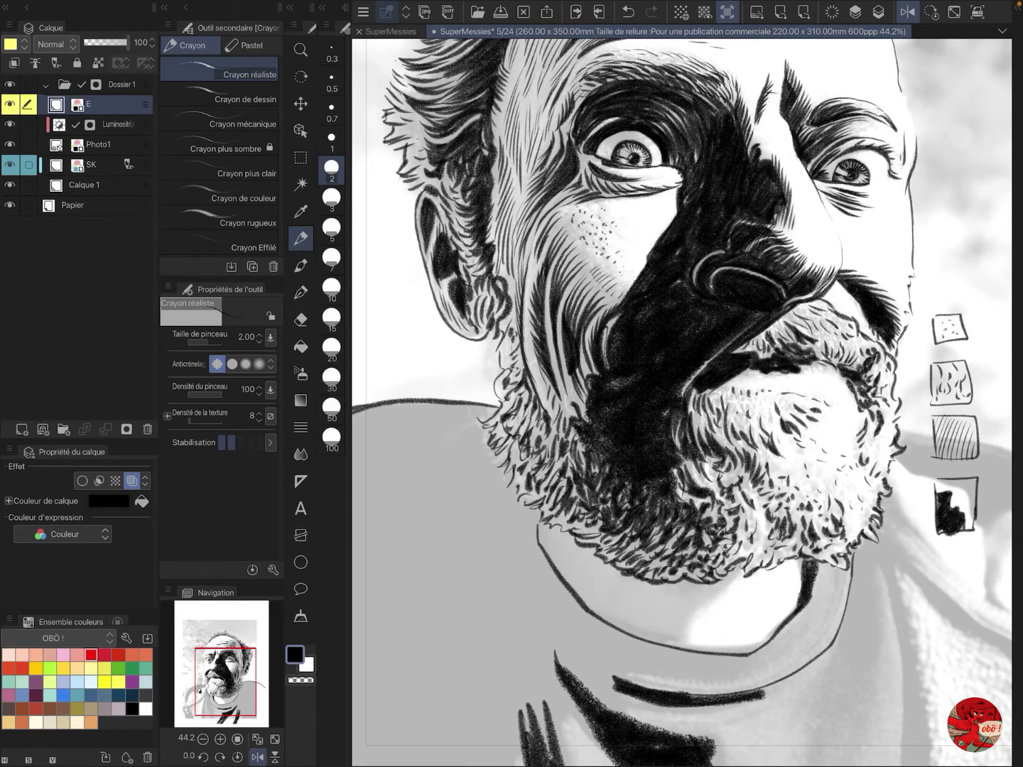
left_click_drag(948, 482, 956, 492)
left_click_drag(950, 490, 969, 514)
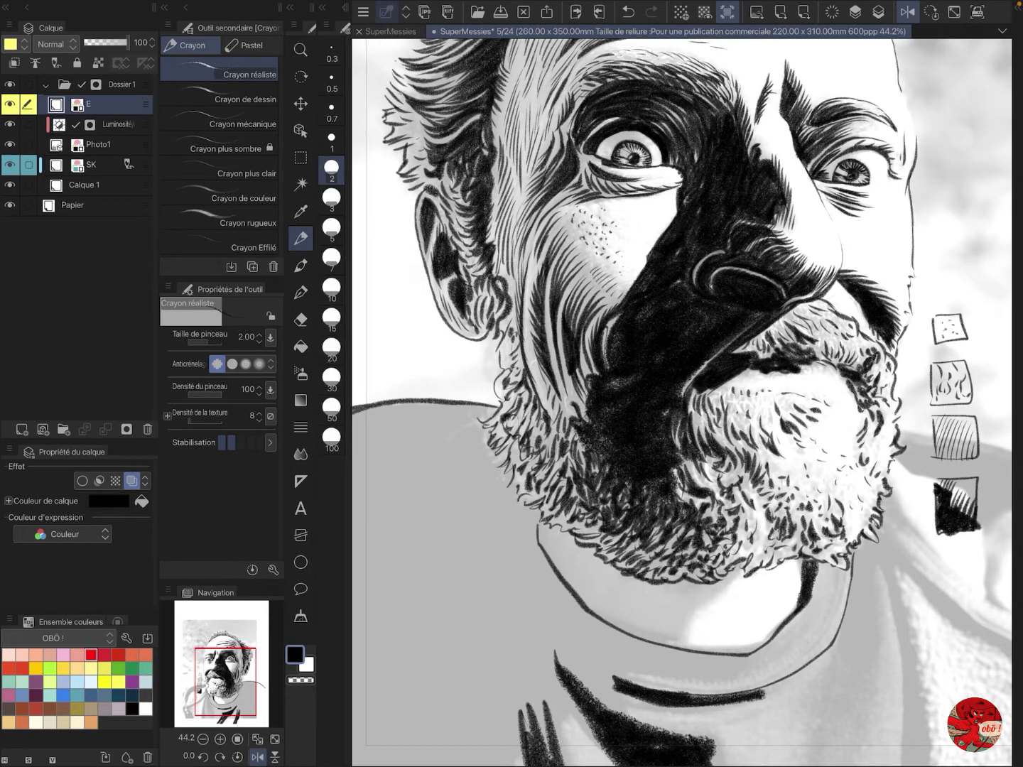
Step: Undo all the texture swatches drawn beside the face
key("ctrl+z")
key("ctrl+z")
key("ctrl+z")
key("ctrl+z")
key("ctrl+z")
key("ctrl+z")
key("ctrl+z")
key("ctrl+z")
key("ctrl+z")
key("ctrl+z")
key("ctrl+z")
key("ctrl+z")
key("ctrl+z")
Step: Outline the whole clothing area down to the page frame with pencil size 7 and cover it with wide diagonal hatching
key("ctrl+0")
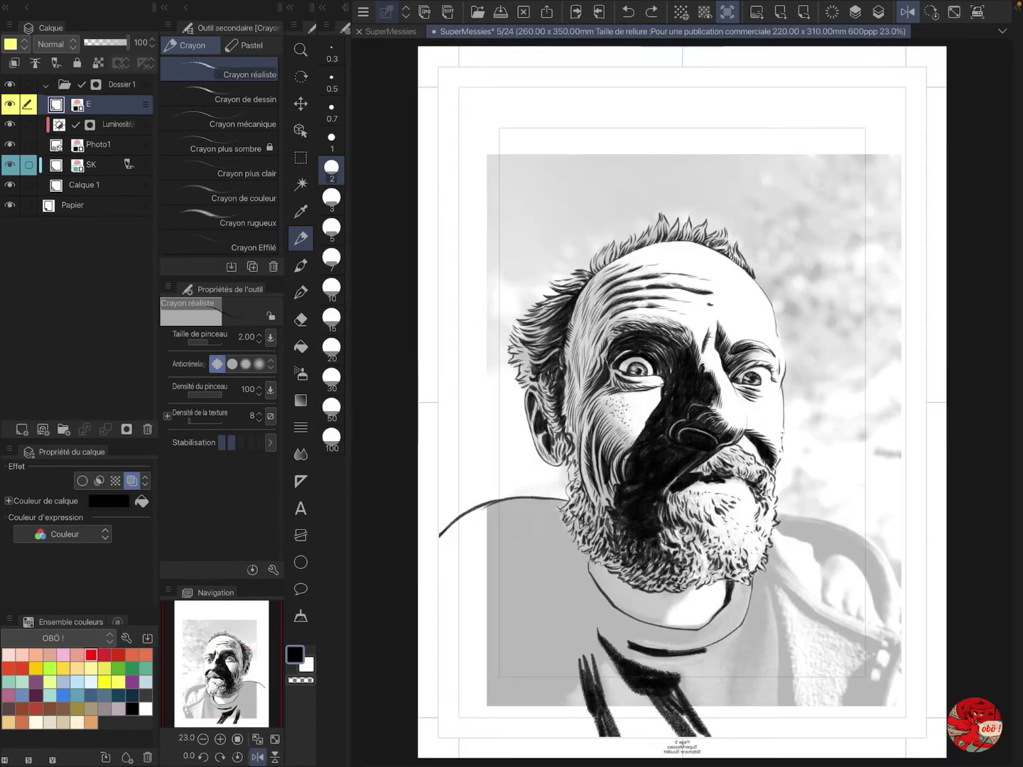
left_click(331, 260)
left_click_drag(444, 538, 446, 726)
left_click_drag(446, 726, 894, 733)
left_click_drag(780, 517, 895, 733)
left_click_drag(443, 570, 521, 503)
left_click_drag(462, 712, 588, 596)
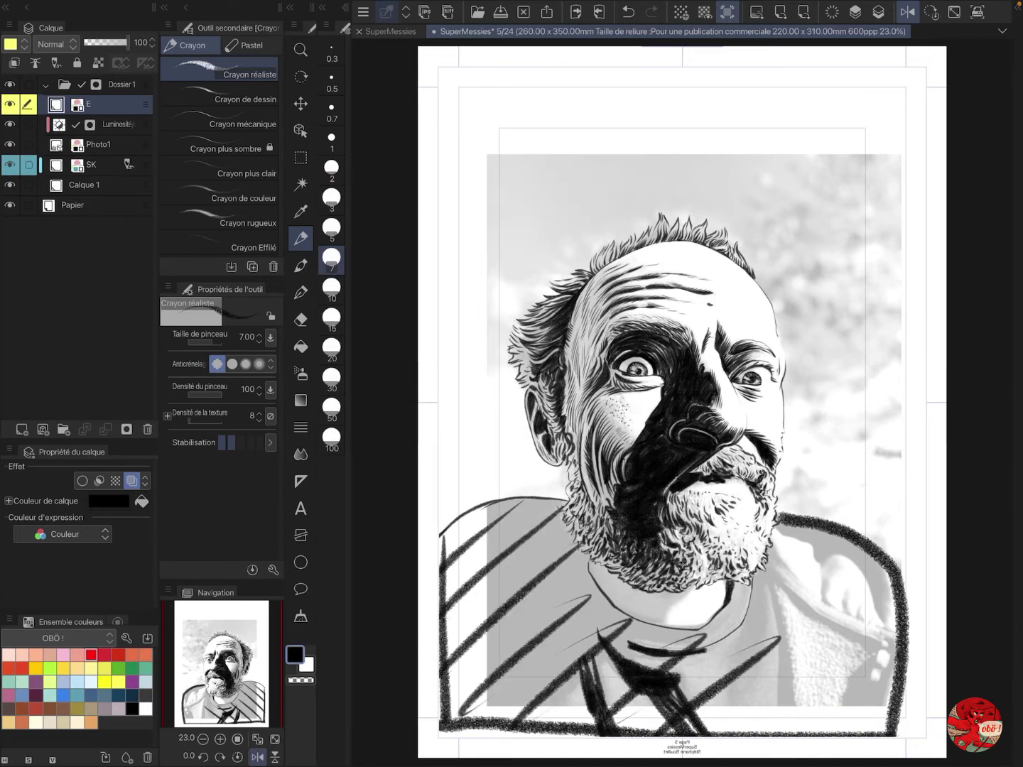
left_click_drag(715, 730, 885, 591)
left_click_drag(825, 733, 891, 682)
scroll(811, 666, "down", 8)
scroll(811, 666, "up", 10)
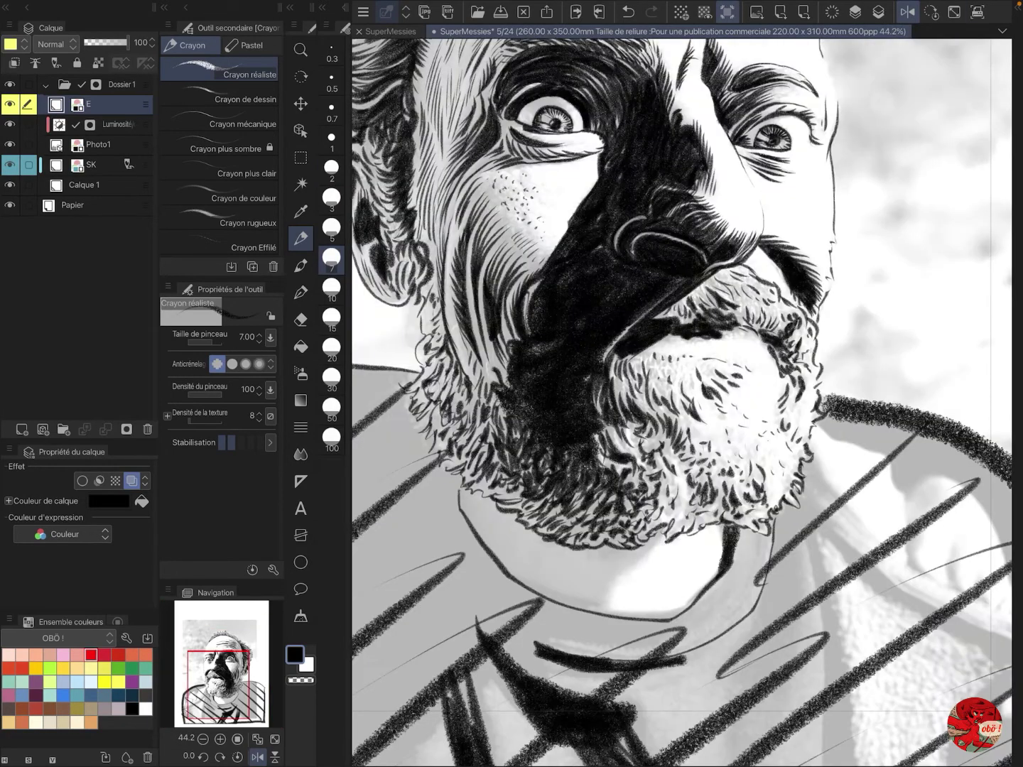
Step: Undo the clothing area's rough outline and diagonal hatching
key("ctrl+0")
key("ctrl+z")
key("ctrl+z")
key("ctrl+z")
key("ctrl+z")
key("ctrl+z")
key("ctrl+z")
key("ctrl+z")
Step: Fill the shoulder and sleeve below the ear with textured black using pencil size 10, down to the page frame
left_click(331, 228)
scroll(751, 483, "up", 2)
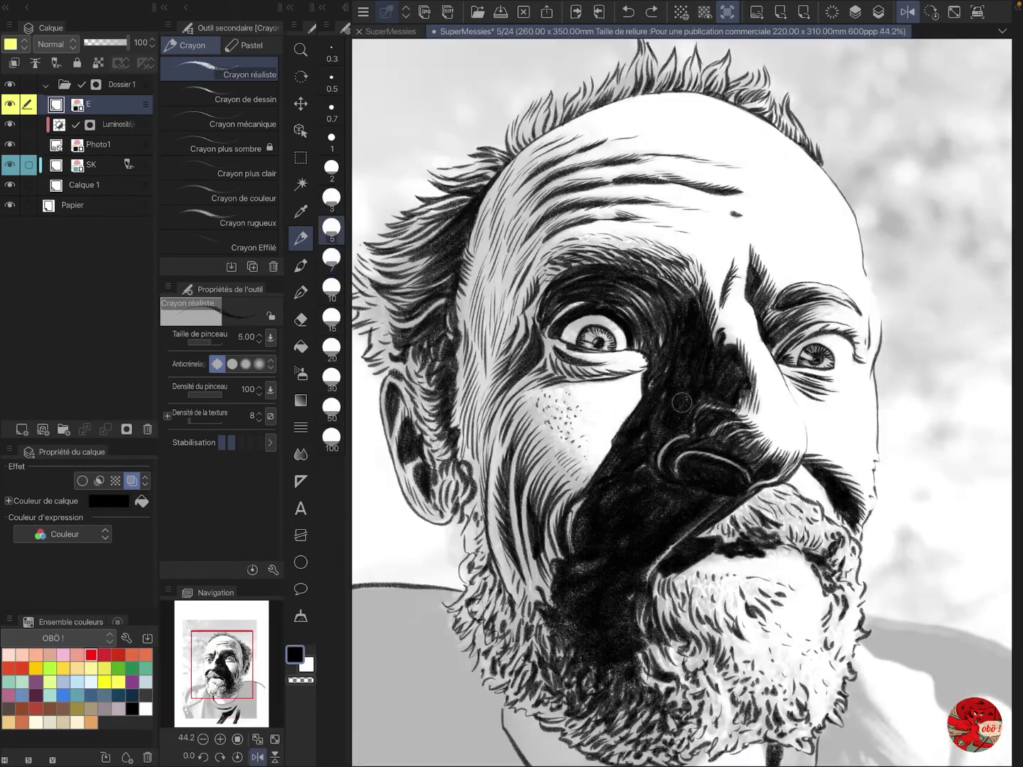
left_click_drag(753, 482, 755, 400)
mouse_move(420, 371)
left_mouse_down()
mouse_move(546, 321)
mouse_move(422, 386)
left_mouse_up()
left_click(331, 288)
left_click_drag(540, 328, 423, 470)
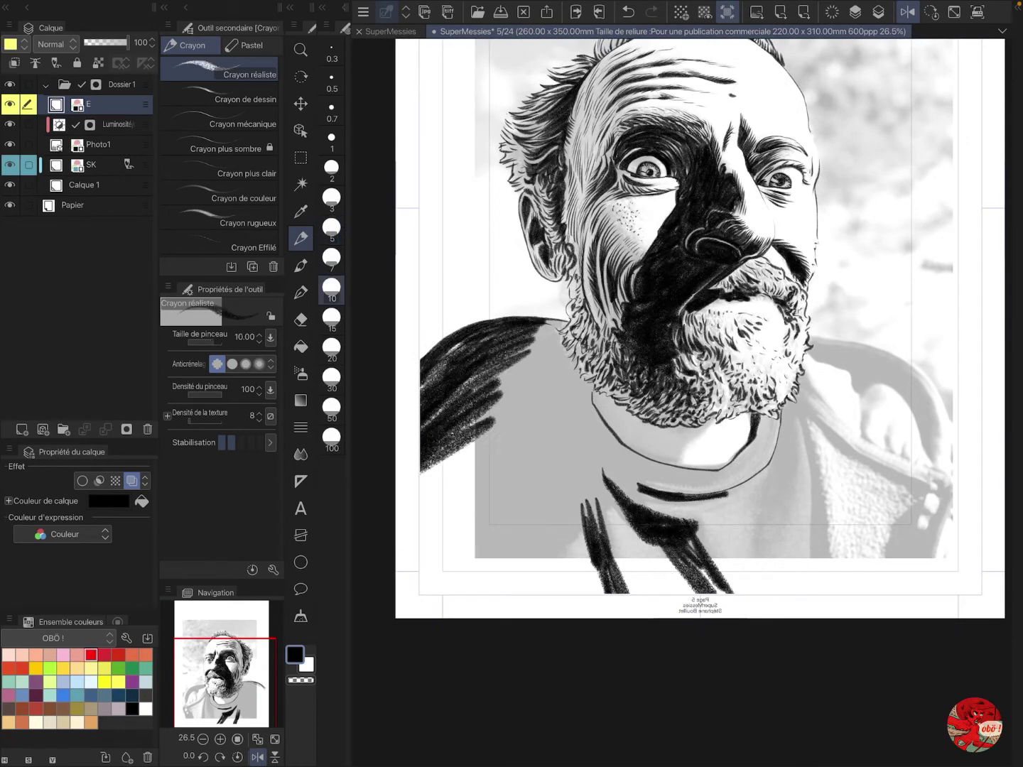
left_click_drag(497, 445, 425, 568)
left_click_drag(583, 522, 491, 592)
left_click_drag(497, 455, 426, 568)
left_click_drag(508, 518, 475, 592)
left_click_drag(568, 330, 521, 357)
mouse_move(560, 348)
left_mouse_down()
mouse_move(584, 386)
mouse_move(493, 324)
mouse_move(475, 433)
left_mouse_up()
mouse_move(575, 394)
left_mouse_down()
mouse_move(425, 477)
mouse_move(455, 497)
left_mouse_up()
Step: Thicken the black shadow under the neckline and complete the black fill along the sleeve's inner edge
mouse_move(591, 399)
left_mouse_down()
mouse_move(578, 446)
mouse_move(703, 474)
left_mouse_up()
left_click_drag(636, 464, 722, 477)
mouse_move(583, 418)
left_mouse_down()
mouse_move(527, 477)
mouse_move(605, 533)
mouse_move(489, 526)
left_mouse_up()
left_click_drag(582, 482, 497, 557)
left_click_drag(540, 456, 502, 481)
Step: Ink bold black folds down the shirt's front to the page frame and under the far side of the collar
mouse_move(592, 448)
left_mouse_down()
mouse_move(651, 490)
mouse_move(617, 593)
left_mouse_up()
left_click_drag(597, 477, 716, 591)
left_click_drag(678, 522, 756, 593)
left_click_drag(704, 544, 750, 592)
left_click_drag(623, 490, 725, 515)
left_click_drag(790, 403, 783, 498)
left_click_drag(789, 408, 771, 521)
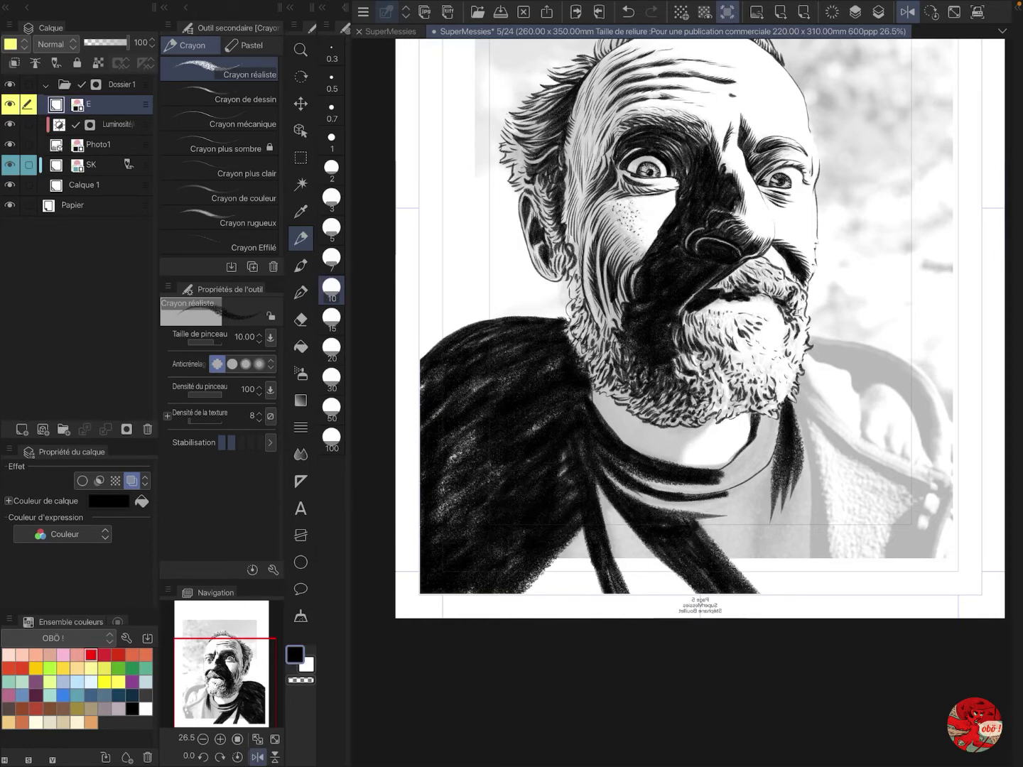
left_click_drag(781, 437, 758, 568)
Step: Ink the jacket's front seam lines and fill the dark area beneath its fastening in black down to the frame
mouse_move(800, 406)
left_mouse_down()
mouse_move(823, 528)
mouse_move(818, 593)
mouse_move(939, 497)
mouse_move(932, 522)
left_mouse_up()
mouse_move(925, 501)
left_mouse_down()
mouse_move(896, 563)
mouse_move(883, 565)
left_mouse_up()
mouse_move(917, 546)
left_mouse_down()
mouse_move(887, 592)
mouse_move(918, 594)
left_mouse_up()
mouse_move(802, 382)
left_mouse_down()
mouse_move(955, 558)
mouse_move(942, 594)
left_mouse_up()
Step: Fill the jacket's shoulder band in black, ink the folds inside it and draw the jacket's outer outline
mouse_move(814, 345)
left_mouse_down()
mouse_move(892, 365)
mouse_move(930, 444)
left_mouse_up()
left_click_drag(814, 347, 931, 421)
left_click_drag(814, 353, 888, 384)
mouse_move(858, 391)
left_mouse_down()
mouse_move(908, 377)
mouse_move(931, 464)
mouse_move(905, 438)
left_mouse_up()
left_click_drag(888, 455, 885, 426)
left_click_drag(864, 436, 877, 385)
mouse_move(810, 335)
left_mouse_down()
mouse_move(914, 366)
mouse_move(980, 561)
left_mouse_up()
Step: Fill the jacket's inner opening edge in black and hatch the shirt beside it down to the page frame
left_click_drag(792, 400, 812, 507)
mouse_move(799, 460)
left_mouse_down()
mouse_move(813, 540)
mouse_move(805, 574)
left_mouse_up()
left_click_drag(799, 480, 781, 581)
left_click_drag(798, 513, 784, 593)
left_click_drag(776, 554, 771, 593)
left_click_drag(772, 416, 749, 467)
mouse_move(756, 437)
left_mouse_down()
mouse_move(706, 485)
mouse_move(736, 510)
left_mouse_up()
Step: Try extending the hatching across the shirt's lower front, and undo those strokes
mouse_move(755, 523)
left_mouse_down()
mouse_move(740, 592)
mouse_move(752, 593)
left_mouse_up()
mouse_move(721, 514)
left_mouse_down()
mouse_move(698, 523)
mouse_move(696, 539)
left_mouse_up()
left_click_drag(739, 537, 705, 552)
key("ctrl+z")
key("ctrl+z")
key("ctrl+z")
key("ctrl+z")
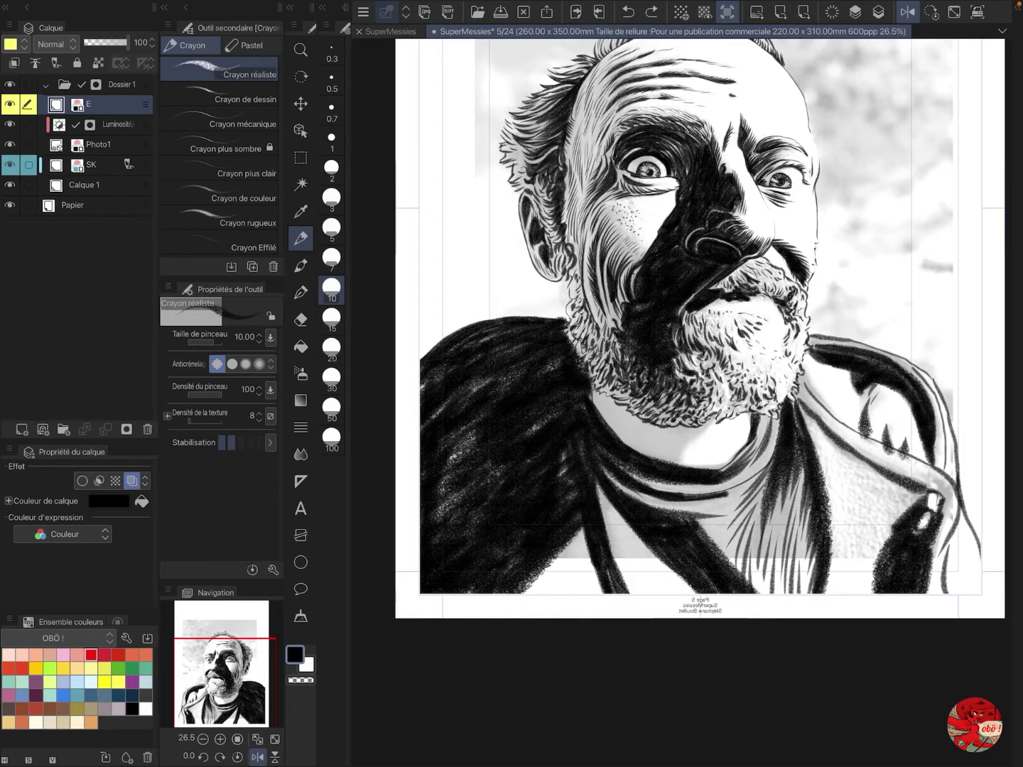
key("ctrl+z")
key("ctrl+z")
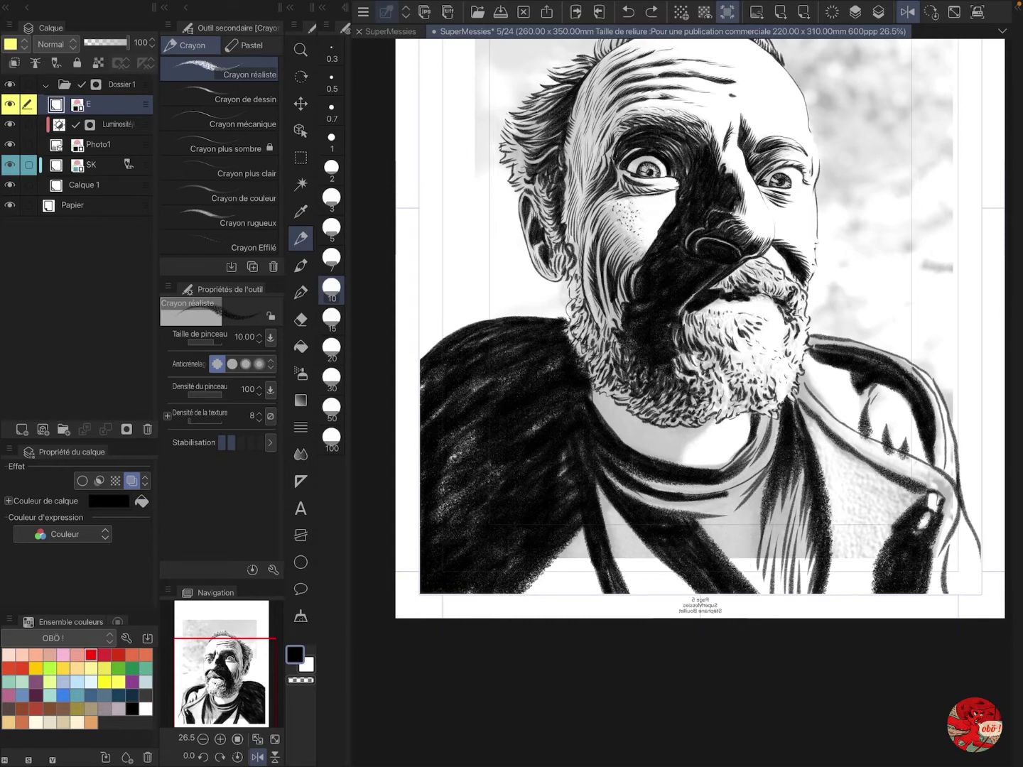
Step: Hatch the light gap between the shirt's two black folds with pencil size 5, down to the page frame
left_click(331, 231)
left_click_drag(609, 519, 697, 587)
left_click_drag(635, 563, 700, 593)
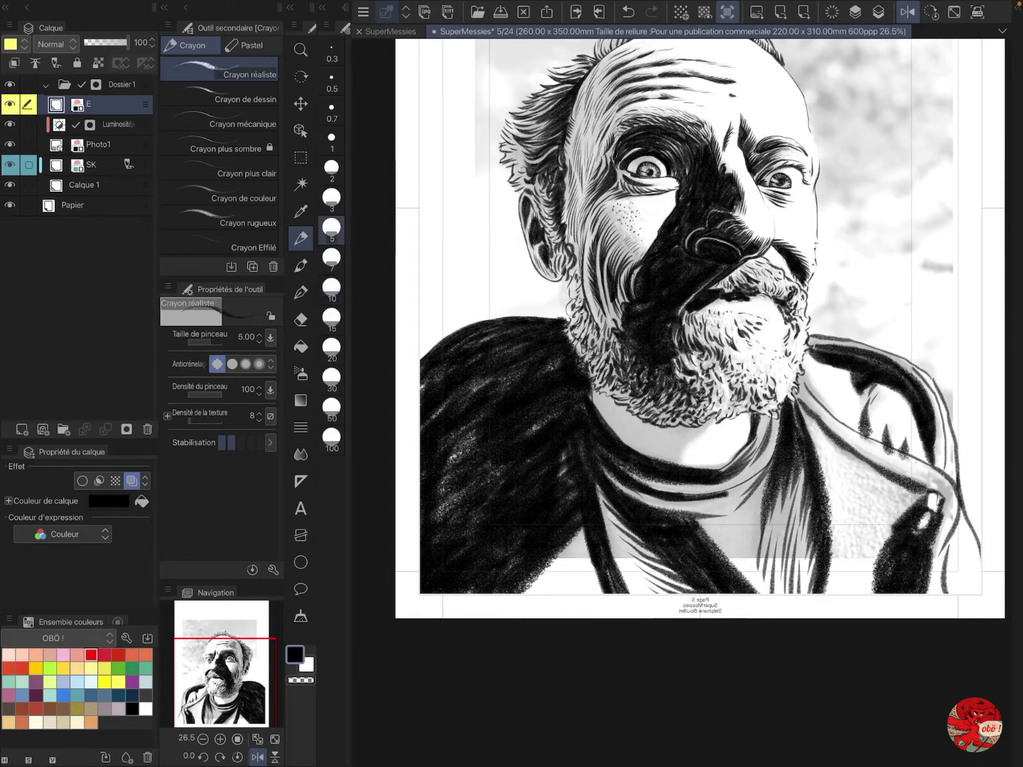
left_click_drag(596, 492, 612, 521)
left_click_drag(601, 513, 626, 542)
left_click_drag(605, 536, 648, 592)
Step: Feather the edges of the shirt's large black fold and the neckline shadow with tapered hatching strokes
left_click_drag(670, 516, 723, 527)
mouse_move(689, 524)
left_mouse_down()
mouse_move(736, 547)
mouse_move(773, 593)
left_mouse_up()
left_click_drag(722, 566, 766, 593)
left_click_drag(653, 502, 728, 513)
mouse_move(612, 482)
left_mouse_down()
mouse_move(725, 509)
mouse_move(726, 495)
left_mouse_up()
left_click_drag(598, 453, 684, 483)
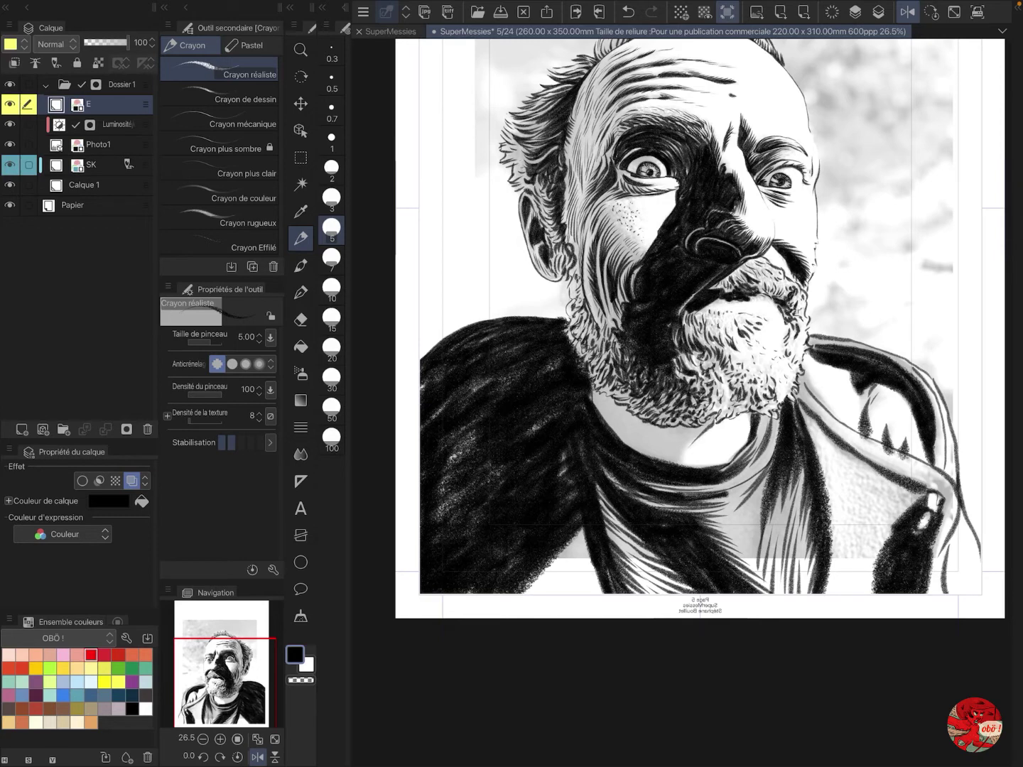
Step: Hatch the remaining light gap at the black sleeve's lower inner edge down to the page frame
left_click_drag(583, 519, 558, 568)
mouse_move(591, 533)
left_mouse_down()
mouse_move(551, 594)
mouse_move(517, 594)
left_mouse_up()
left_click_drag(588, 552, 534, 593)
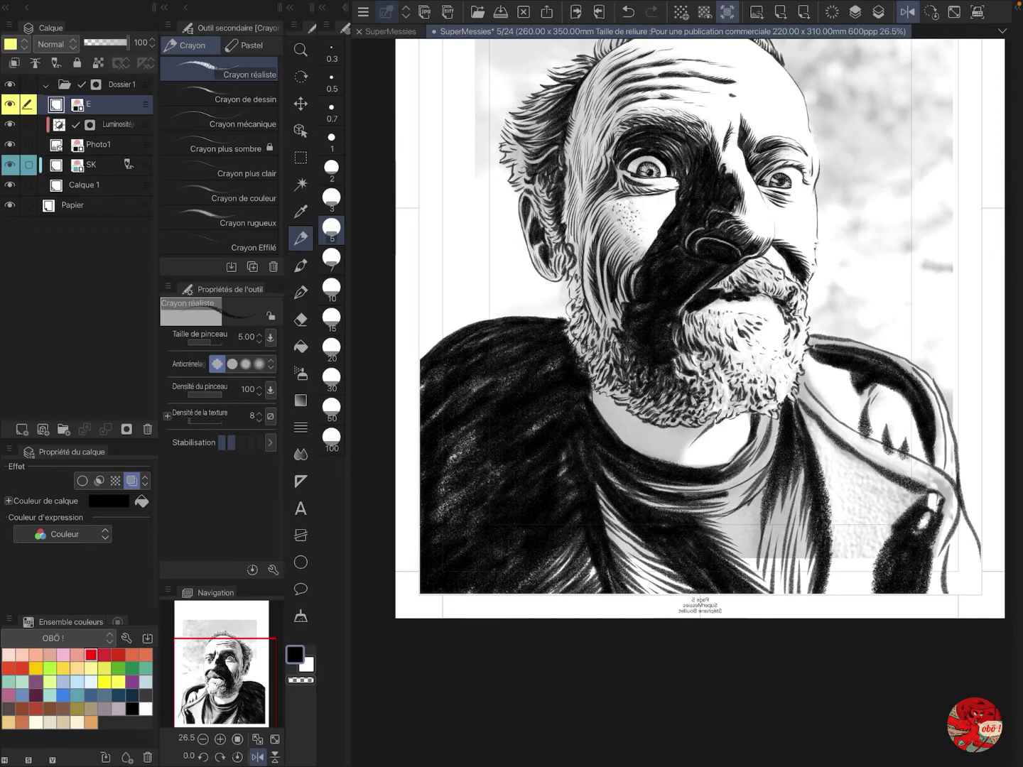
Step: Cross-hatch the shirt's shaded lower front between the large fold and the jacket opening
left_click_drag(718, 502, 763, 547)
left_click_drag(736, 528, 782, 588)
left_click_drag(774, 582, 787, 593)
left_click_drag(780, 557, 815, 586)
mouse_move(777, 508)
left_mouse_down()
mouse_move(809, 532)
mouse_move(814, 593)
left_mouse_up()
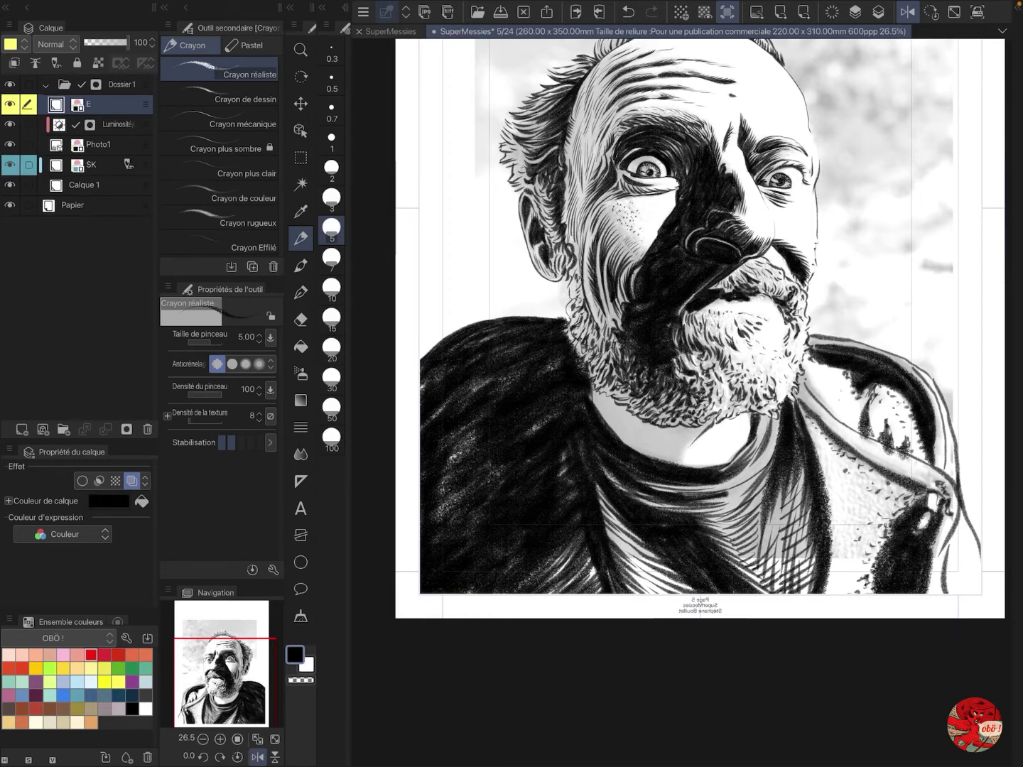
Step: Add short texture marks along the jacket's front seams and scatter small flecks over its fleecy surface
left_click_drag(804, 397, 859, 449)
mouse_move(858, 448)
left_mouse_down()
mouse_move(935, 484)
mouse_move(914, 476)
left_mouse_up()
mouse_move(857, 458)
left_mouse_down()
mouse_move(884, 482)
mouse_move(932, 501)
left_mouse_up()
left_click_drag(840, 500, 852, 519)
scroll(680, 403, "up", 3)
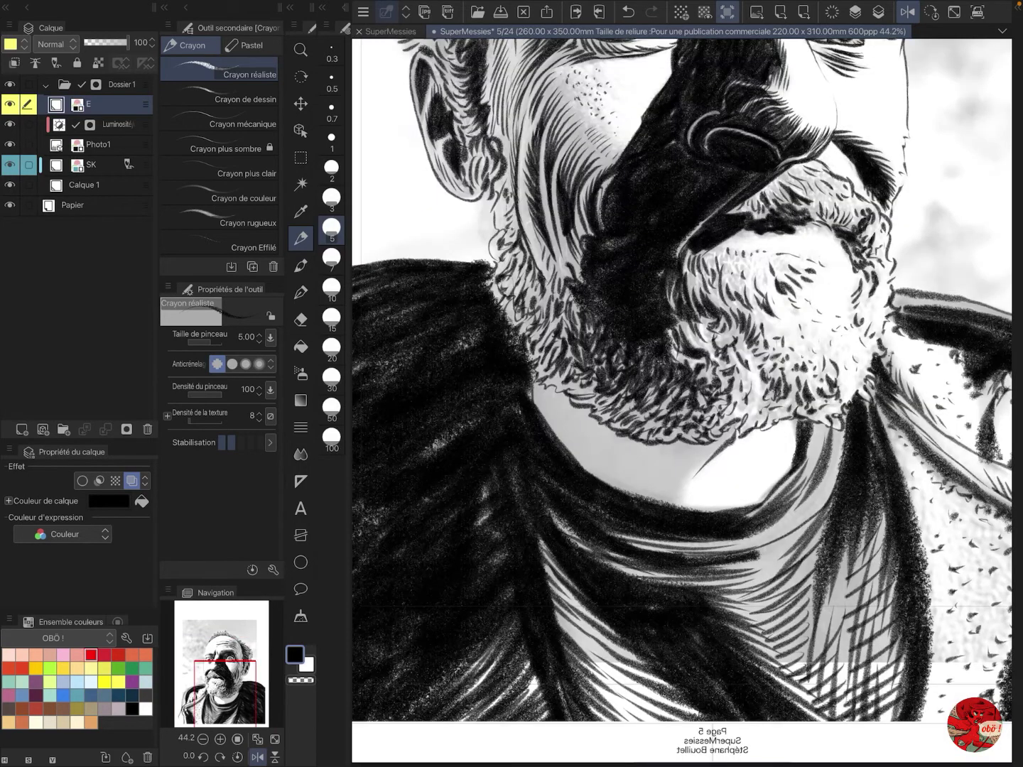
left_click_drag(475, 195, 661, 552)
key("ctrl+z")
Step: On a new layer, mark the composition in red with ovals on both shoulders and lines converging from the face to the neckline
key("ctrl+shift+n")
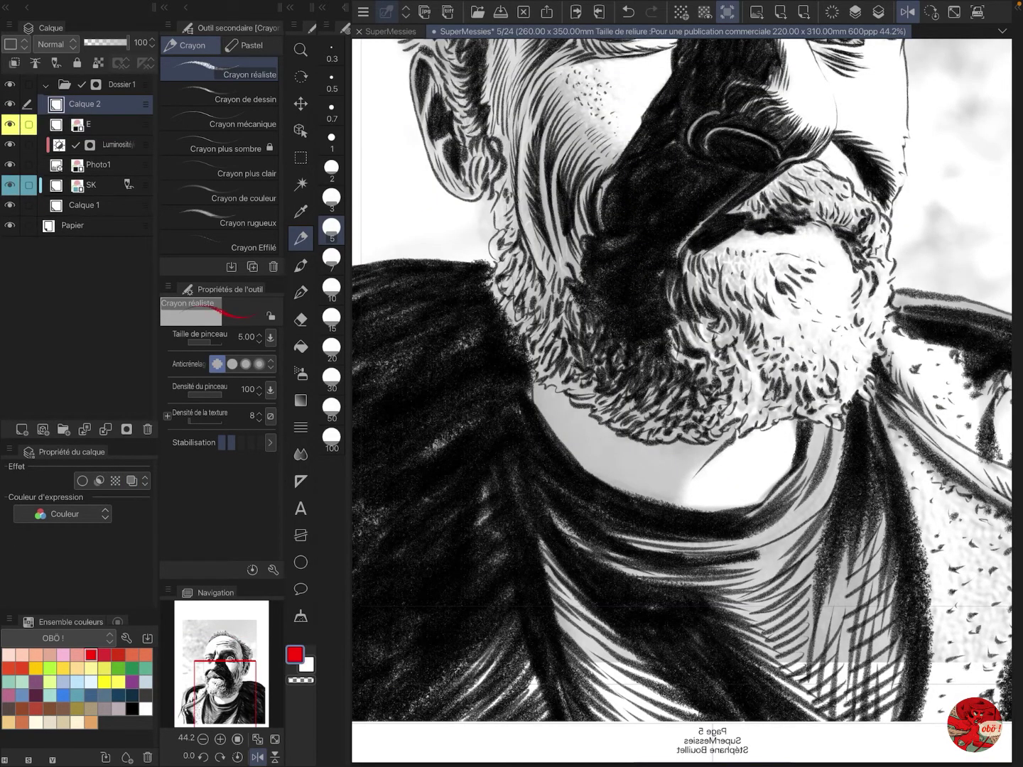
key("ctrl+0")
left_click_drag(841, 538, 862, 540)
mouse_move(501, 515)
left_mouse_down()
mouse_move(488, 641)
mouse_move(503, 510)
left_mouse_up()
mouse_move(865, 541)
left_mouse_down()
mouse_move(656, 640)
mouse_move(525, 514)
left_mouse_up()
mouse_move(643, 643)
left_mouse_down()
mouse_move(698, 648)
mouse_move(794, 547)
left_mouse_up()
left_click_drag(544, 532, 631, 636)
left_click_drag(751, 466, 699, 624)
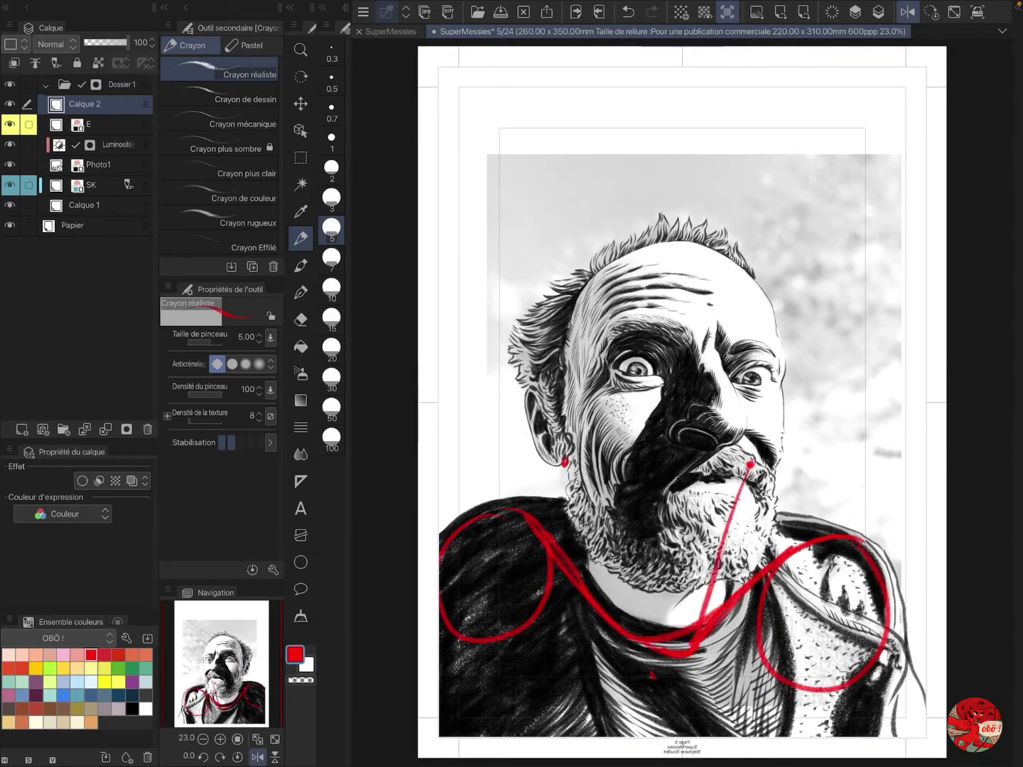
left_click_drag(565, 464, 642, 639)
left_click_drag(697, 582, 677, 627)
mouse_move(638, 579)
left_mouse_down()
mouse_move(644, 618)
mouse_move(689, 591)
left_mouse_up()
left_click_drag(644, 607, 687, 603)
left_click_drag(647, 617, 683, 615)
Step: Undo the red composition marks
key("ctrl+z")
key("ctrl+z")
key("ctrl+z")
key("ctrl+z")
key("ctrl+z")
key("ctrl+z")
key("ctrl+z")
key("ctrl+z")
key("ctrl+z")
key("ctrl+z")
key("ctrl+z")
key("ctrl+z")
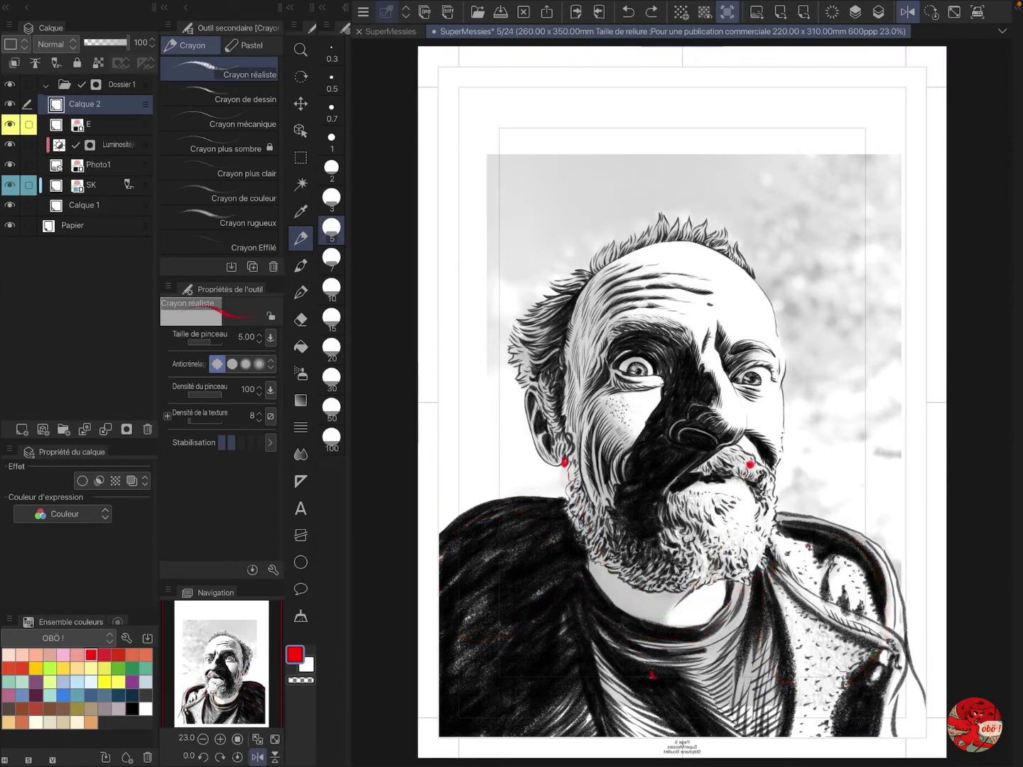
Step: Lay curved black hatching over the shaded part of the neck beneath the beard
scroll(644, 694, "up", 5)
left_click(131, 707)
left_click_drag(743, 470, 655, 507)
key("ctrl+z")
mouse_move(725, 498)
left_mouse_down()
mouse_move(665, 510)
mouse_move(634, 551)
left_mouse_up()
left_click_drag(680, 489, 582, 540)
left_click_drag(537, 436, 582, 494)
left_click_drag(541, 430, 610, 520)
left_click_drag(550, 431, 610, 495)
left_click_drag(579, 449, 614, 507)
left_click_drag(582, 457, 644, 501)
Step: Cross the neck shadow's hatching with closely spaced, nearly vertical strokes
left_click_drag(538, 426, 538, 458)
mouse_move(581, 460)
left_mouse_down()
mouse_move(580, 517)
mouse_move(601, 530)
left_mouse_up()
left_click_drag(622, 481, 622, 538)
left_click_drag(645, 502, 645, 551)
mouse_move(666, 503)
left_mouse_down()
mouse_move(666, 556)
mouse_move(679, 554)
left_mouse_up()
left_click_drag(550, 431, 551, 462)
left_click_drag(568, 436, 578, 490)
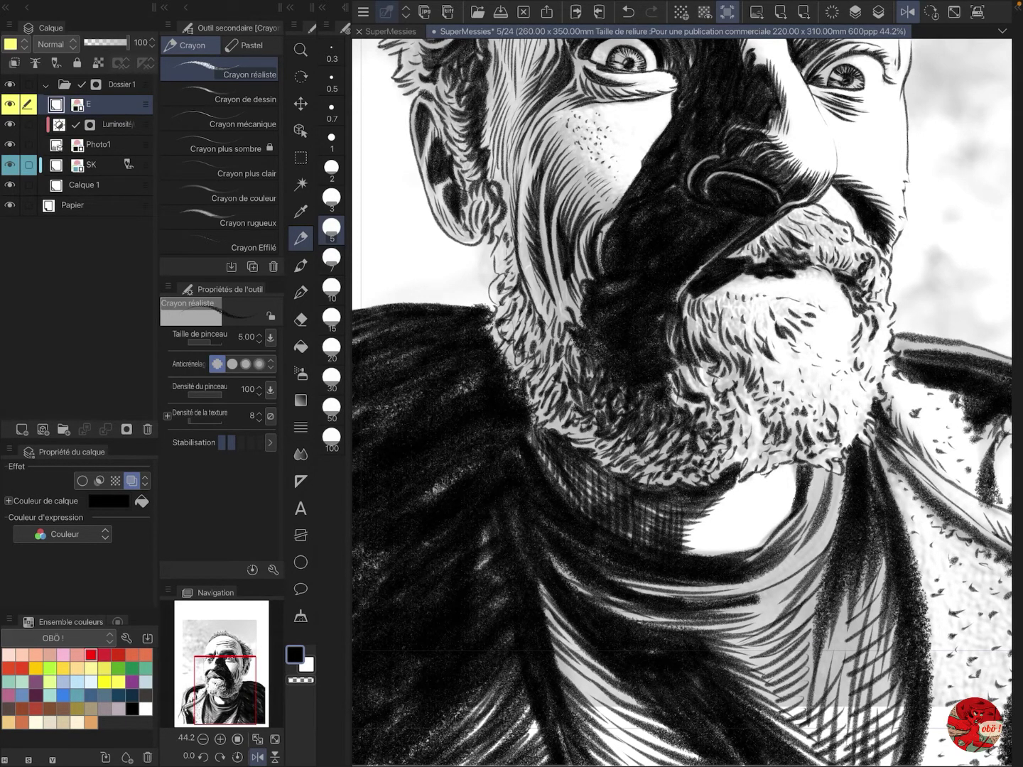
Step: Hatch the lit part of the neck with fine diagonal strokes and add fold lines to the collar
left_click_drag(780, 483, 745, 529)
left_click_drag(776, 515, 748, 555)
left_click_drag(840, 475, 804, 559)
left_click_drag(804, 571, 724, 632)
left_click_drag(814, 600, 791, 629)
Step: Check the inked portrait's readability at full-page and thumbnail size with the reference photo and crop guides hidden
key("ctrl+0")
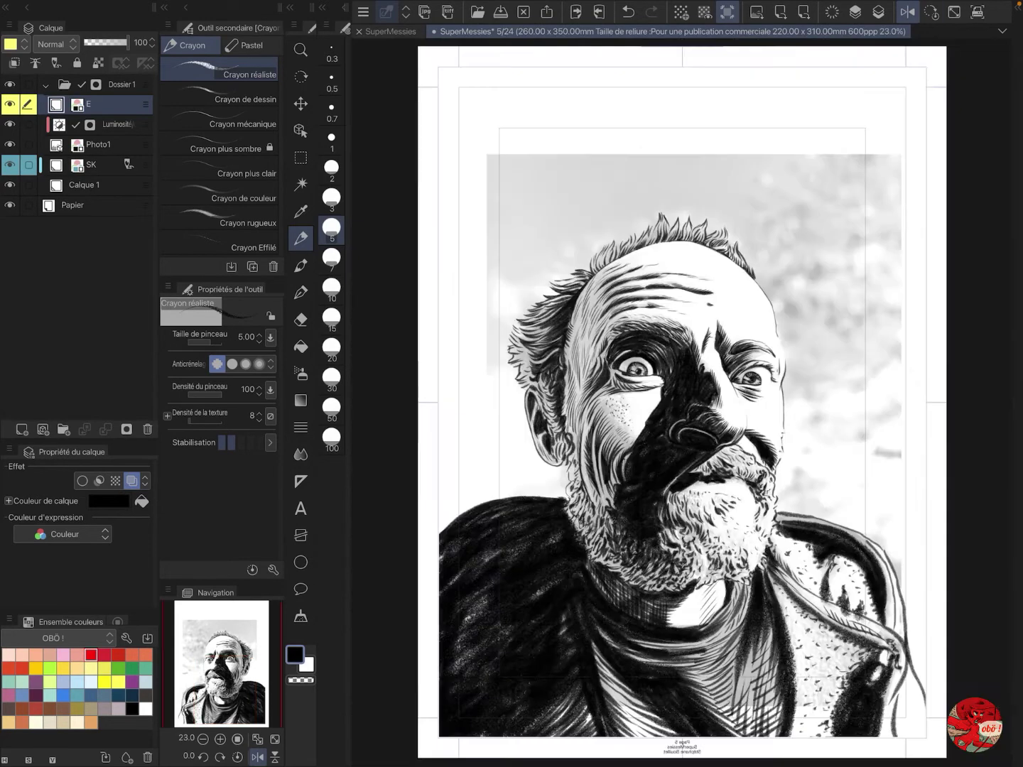
left_click(9, 144)
left_click(726, 11)
scroll(682, 402, "down", 6)
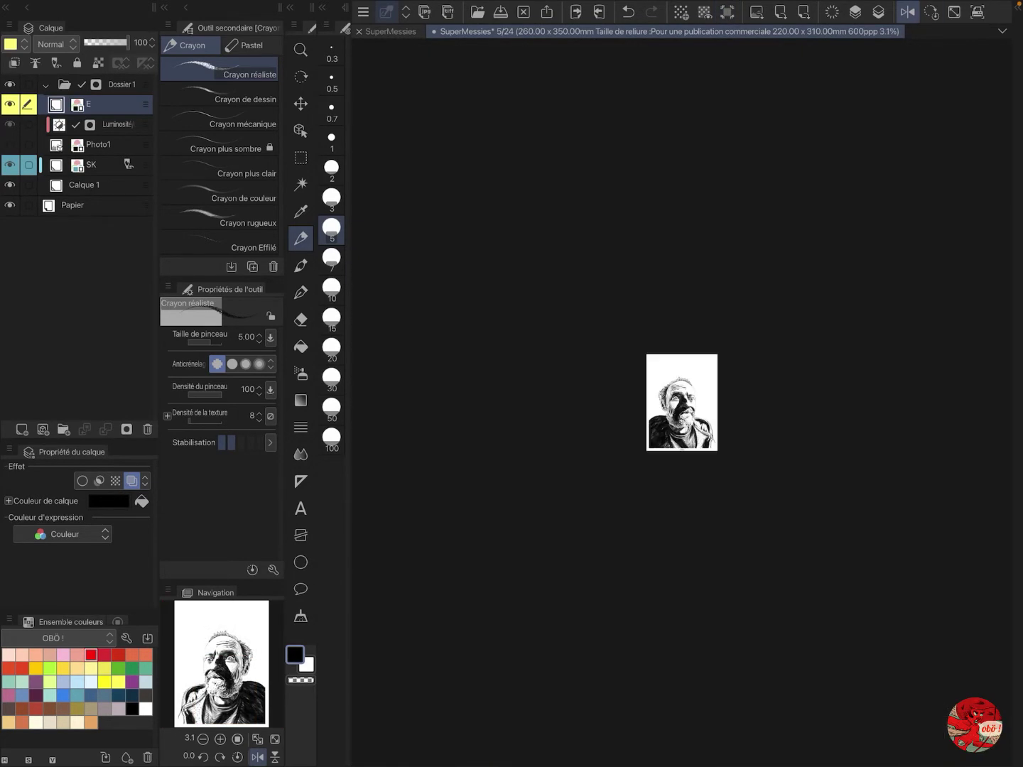
scroll(681, 401, "up", 7)
key("ctrl+plus")
key("ctrl+plus")
left_click_drag(10, 124, 10, 143)
key("e")
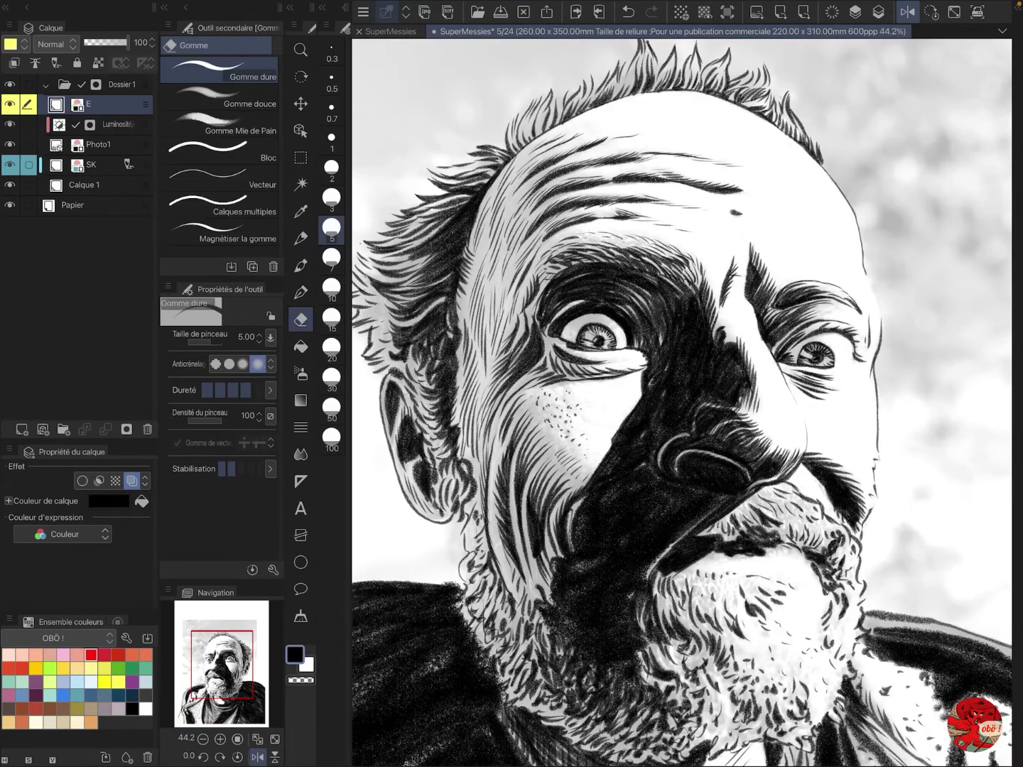
mouse_move(559, 327)
left_mouse_down()
mouse_move(597, 303)
mouse_move(545, 329)
left_mouse_up()
key("ctrl+z")
key("ctrl+z")
key("p")
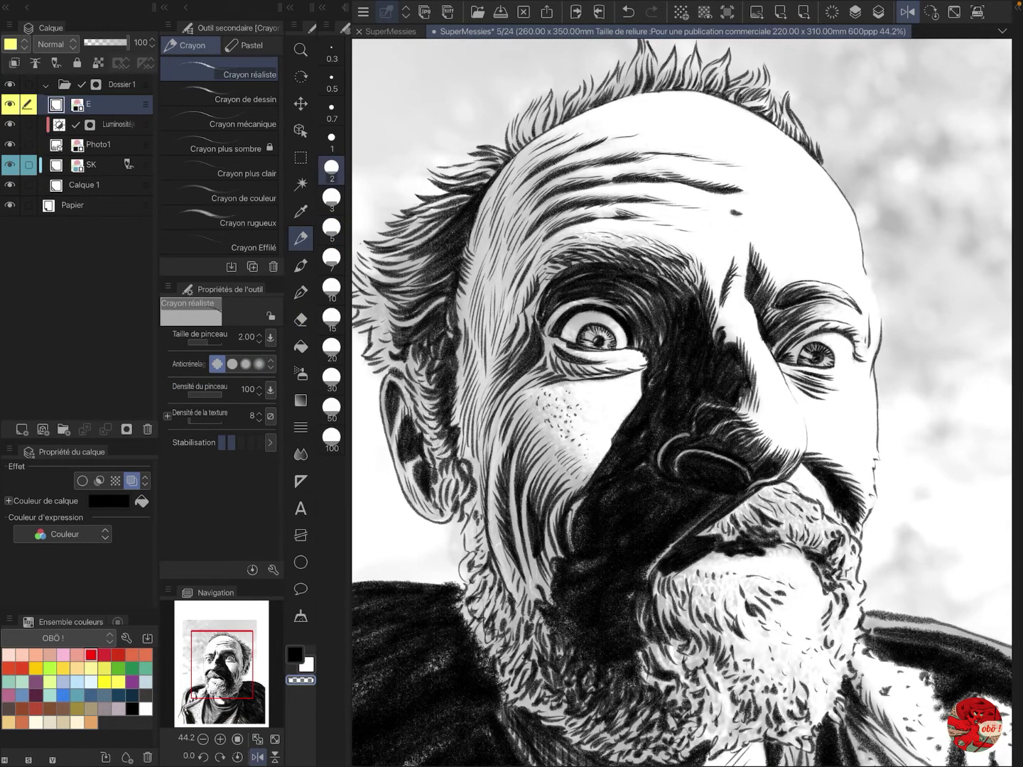
key("ctrl+z")
key("c")
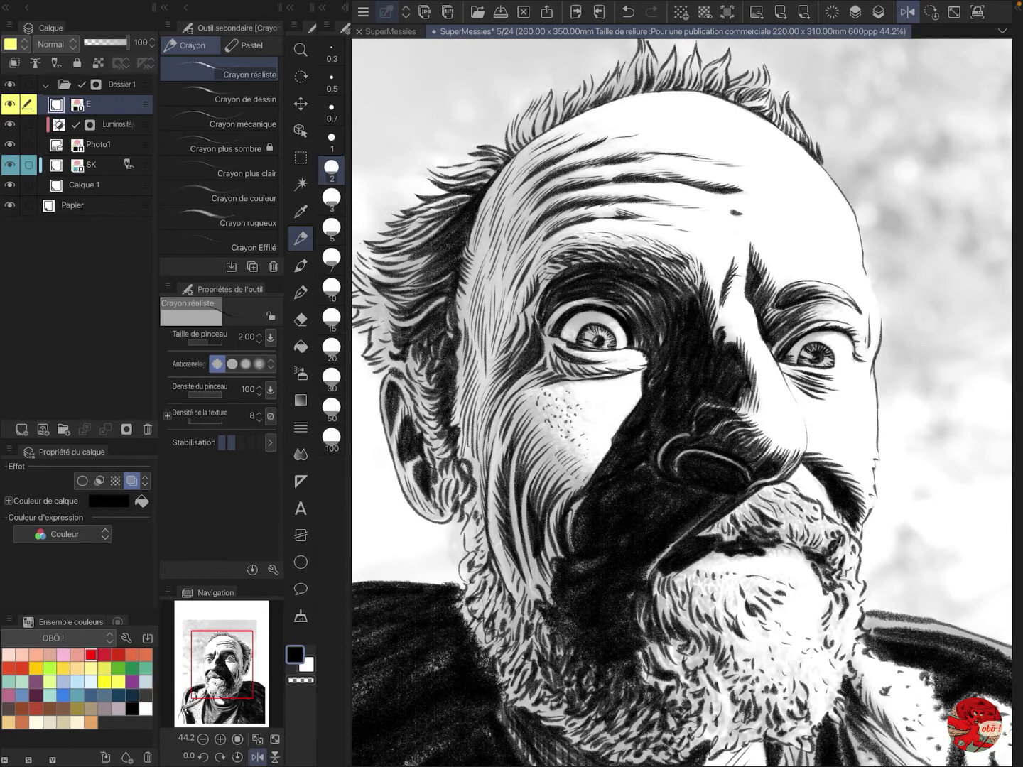
Step: With the photo hidden and the pencil at size 2, refine the cheek shadow's edge and strengthen the nose contour and eye-bag creases
left_click(10, 143)
left_click_drag(643, 392, 615, 431)
left_click_drag(623, 432, 564, 502)
left_click_drag(648, 368, 624, 380)
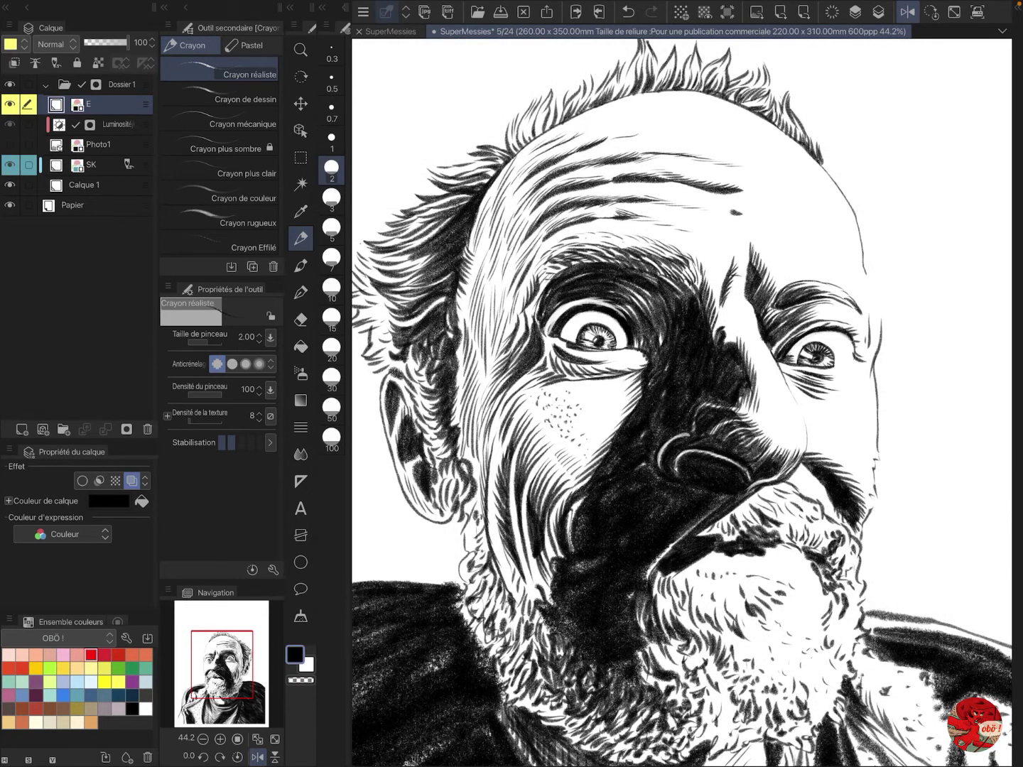
left_click_drag(776, 360, 809, 477)
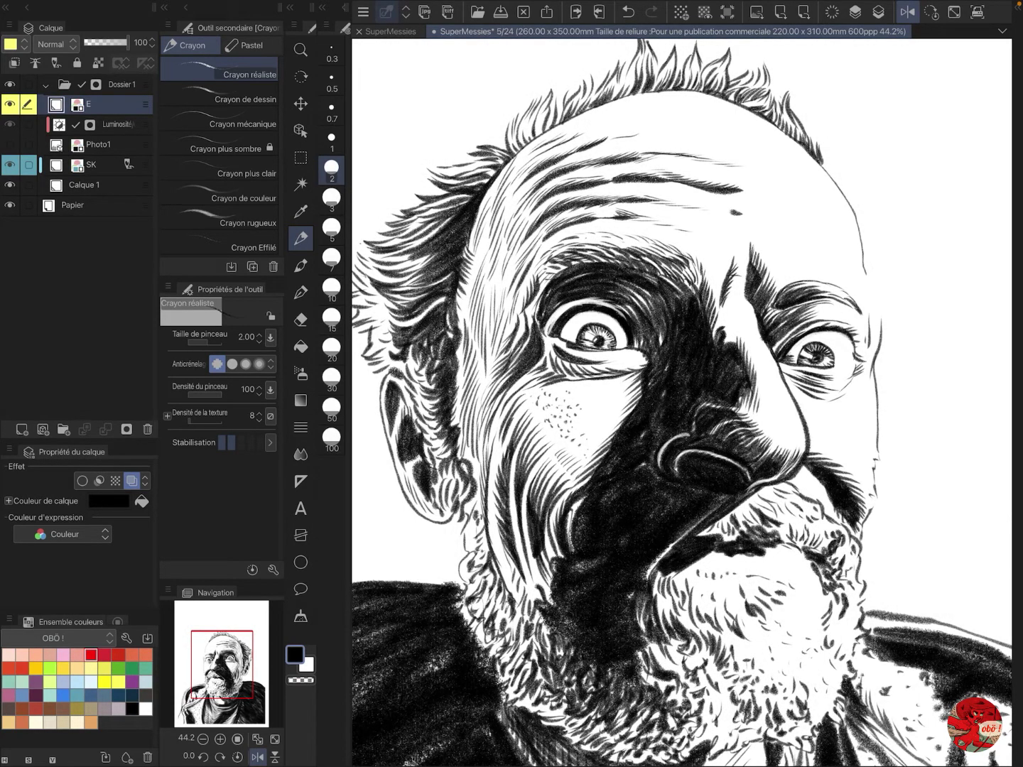
Step: Carve fine light hairs in transparent colour through the black shadow over the moustache and beard
left_click_drag(10, 124, 10, 143)
key("c")
left_click_drag(710, 501, 661, 520)
mouse_move(646, 497)
left_mouse_down()
mouse_move(630, 529)
mouse_move(606, 541)
left_mouse_up()
mouse_move(631, 537)
left_mouse_down()
mouse_move(625, 557)
mouse_move(577, 565)
left_mouse_up()
mouse_move(617, 548)
left_mouse_down()
mouse_move(607, 594)
mouse_move(553, 638)
left_mouse_up()
left_click_drag(606, 596, 592, 630)
left_click_drag(631, 578, 616, 610)
left_click_drag(629, 615, 617, 648)
left_click_drag(644, 495, 623, 519)
mouse_move(658, 489)
left_mouse_down()
mouse_move(636, 514)
mouse_move(646, 513)
left_mouse_up()
left_click_drag(603, 533, 578, 580)
left_click_drag(573, 566, 632, 496)
left_click_drag(576, 589, 583, 577)
left_click_drag(588, 653, 597, 617)
left_click_drag(577, 613, 584, 592)
left_click_drag(551, 569, 558, 558)
left_click_drag(540, 614, 551, 601)
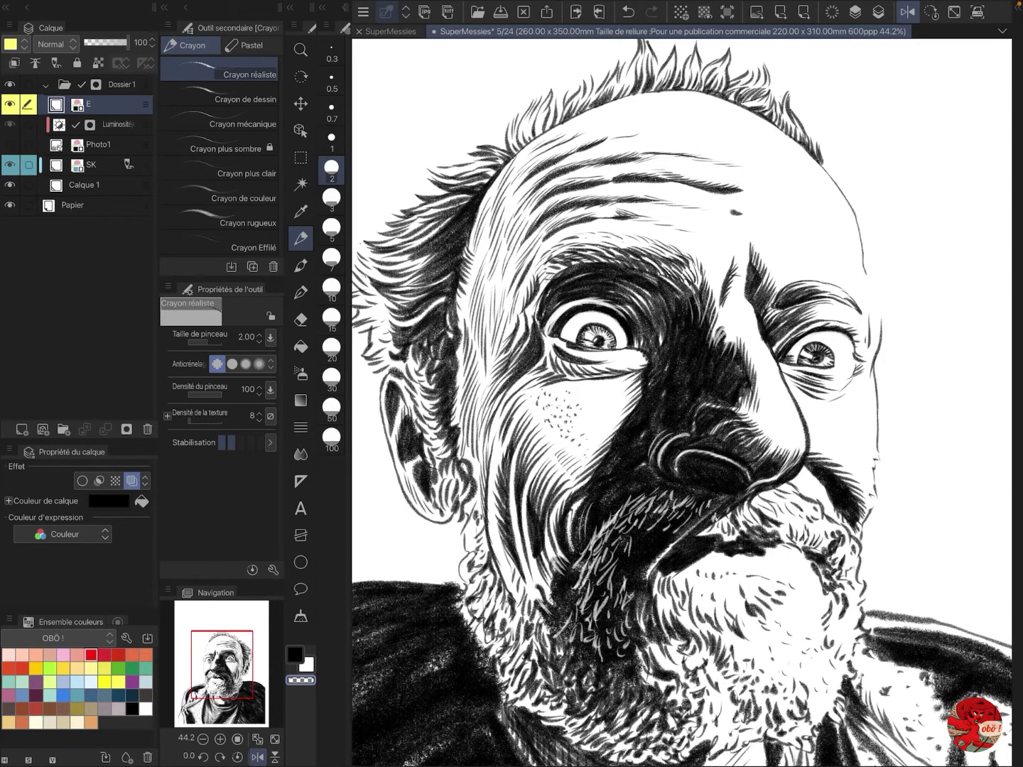
Step: Rework the irises of both eyes, alternating black and transparent colour to cut small light reflections
key("c")
key("c")
key("c")
key("c")
left_click_drag(577, 332, 598, 342)
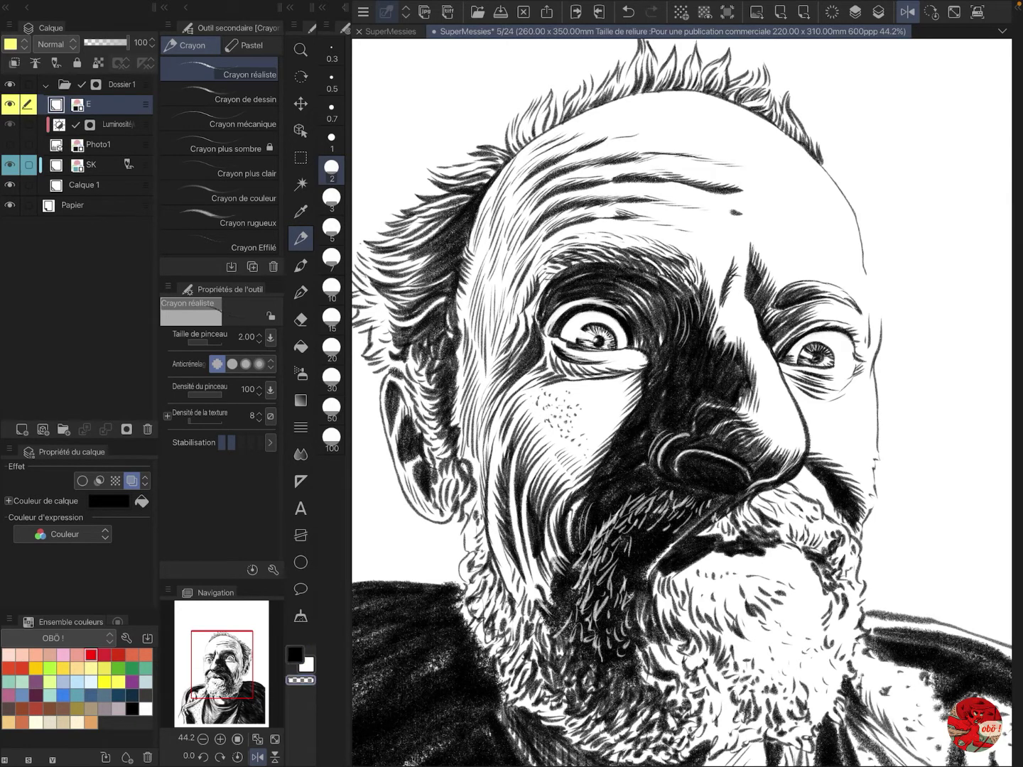
key("c")
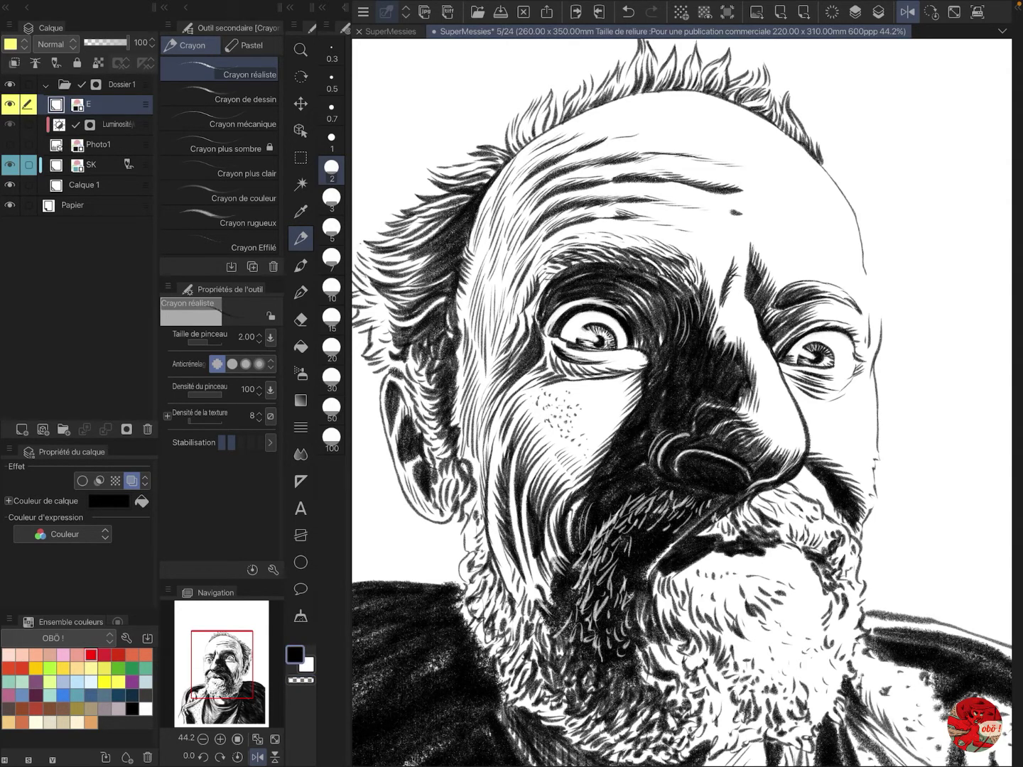
key("c")
key("c")
key("c")
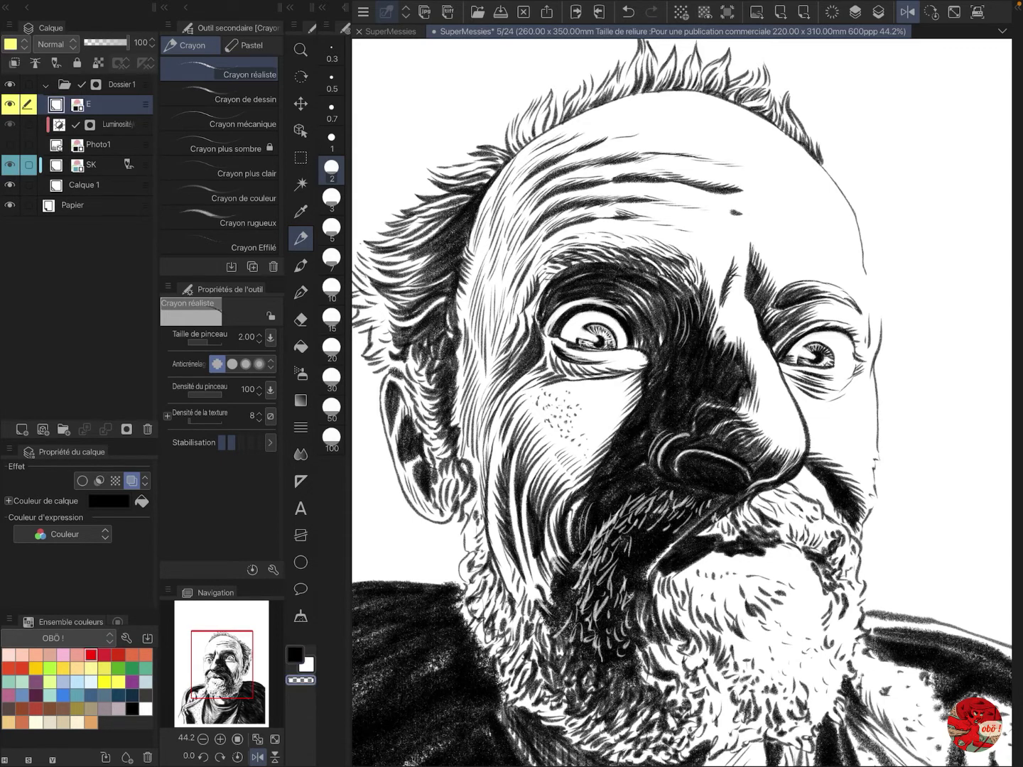
key("c")
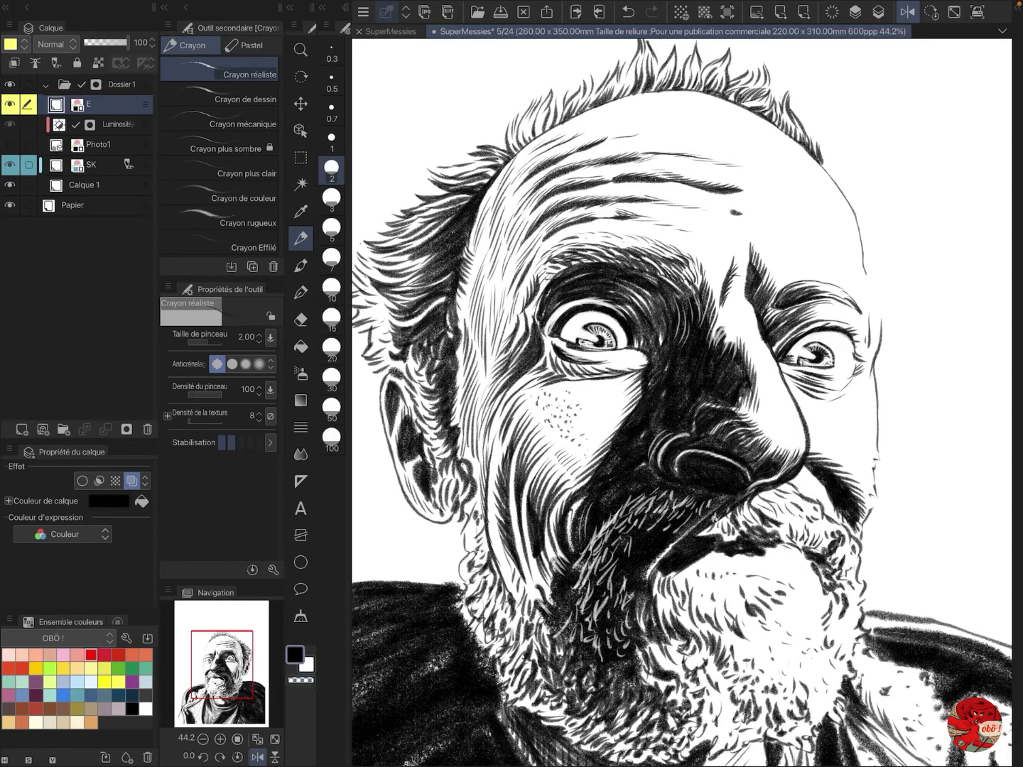
Step: Darken the outer corners of both eyes and complete the face's contour at the temple against the reference photo
key("c")
key("c")
key("c")
key("c")
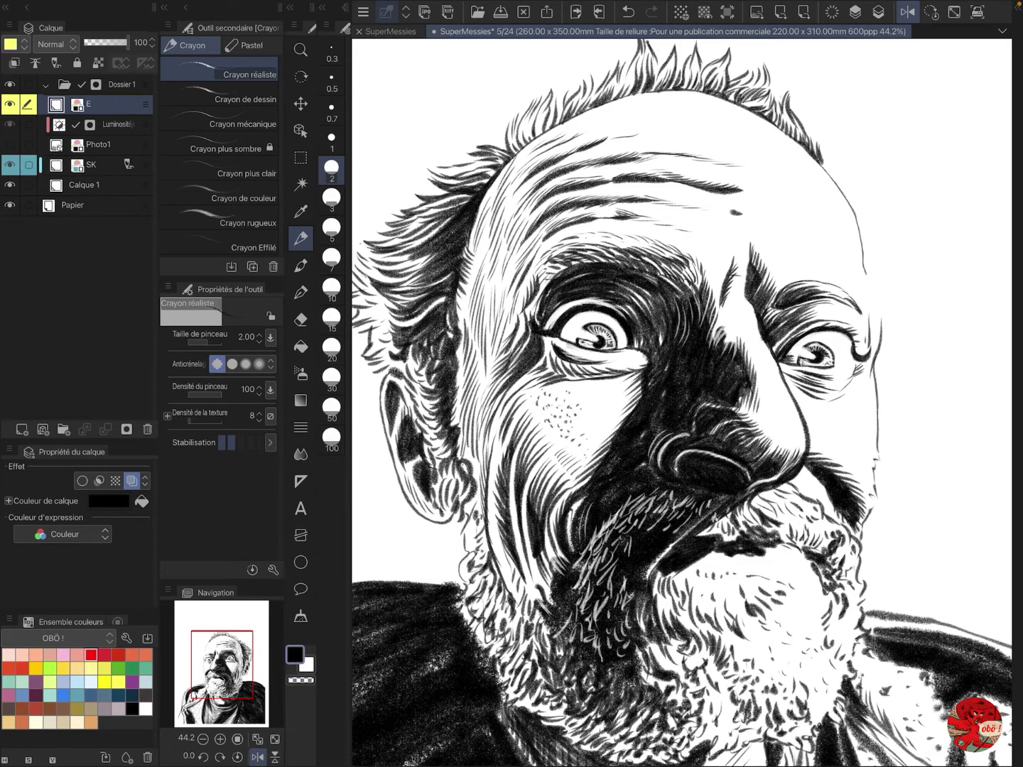
key("c")
key("c")
left_click(10, 144)
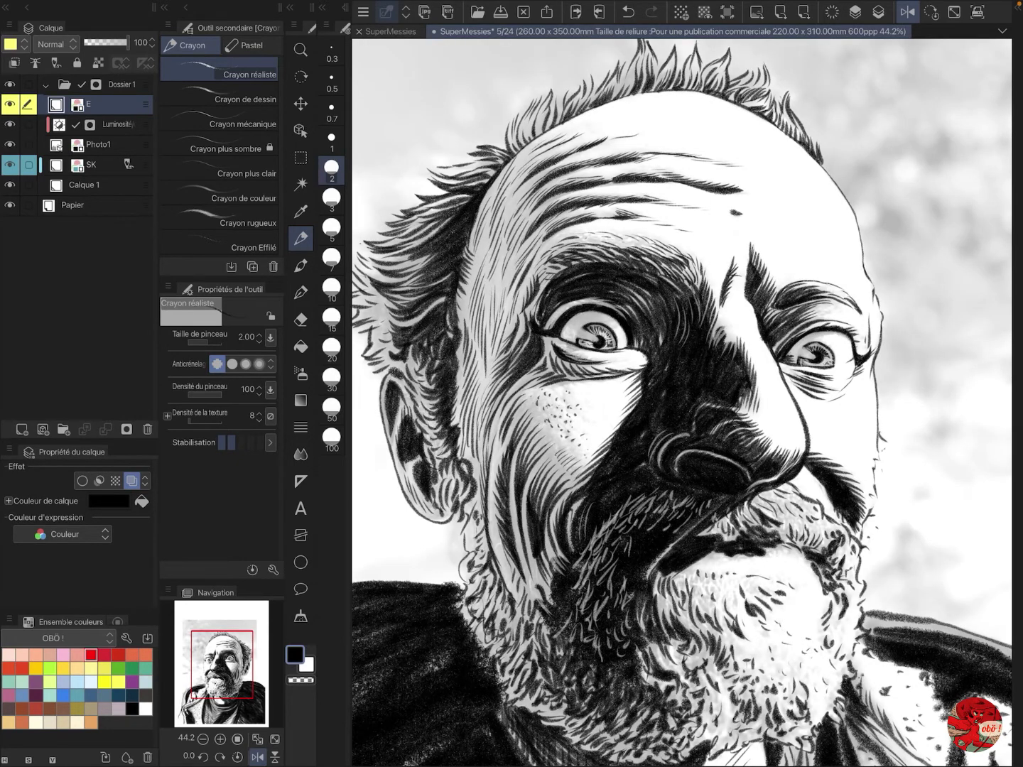
Step: Hide the reference photo and hatch the jacket's lower outer edge with long strokes reaching the page frame
left_click(10, 145)
key("ctrl+0")
left_click_drag(906, 689, 912, 737)
left_click_drag(921, 706, 911, 737)
left_click_drag(899, 703, 896, 730)
left_click_drag(889, 706, 885, 736)
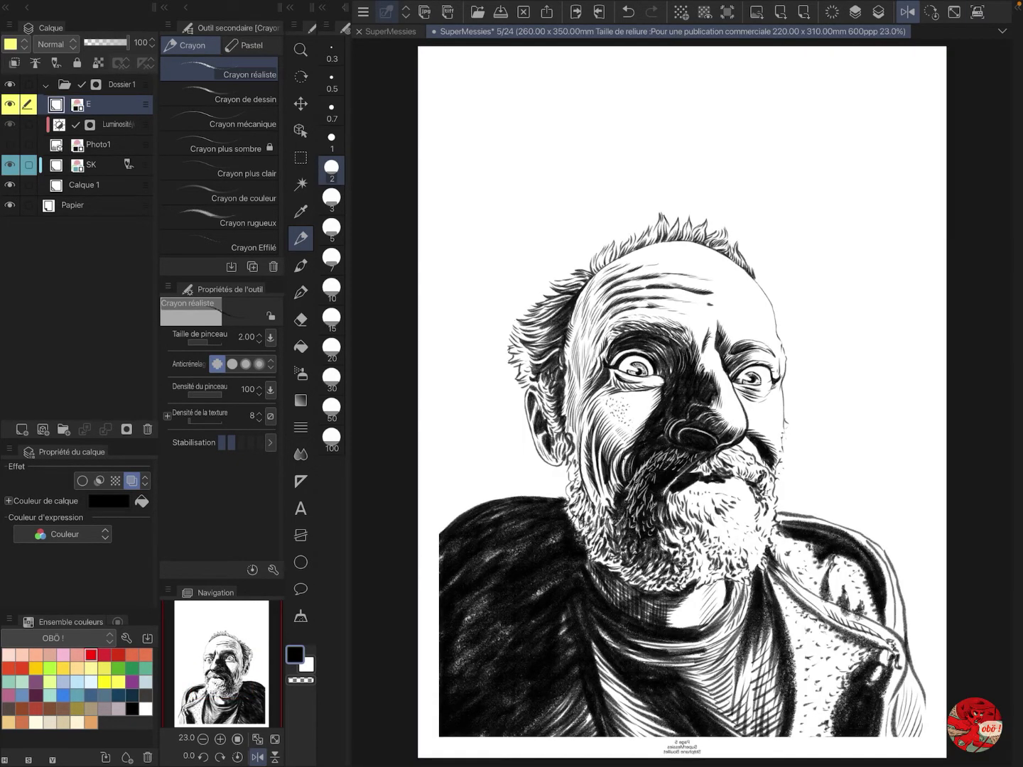
Step: Reinforce the jacket's lapel seam and outer collar edge with dark strokes
left_click_drag(824, 600, 890, 629)
left_click_drag(769, 548, 825, 602)
left_click_drag(887, 628, 907, 681)
left_click_drag(868, 539, 906, 642)
Step: Add the artist's signature in transparent colour on the black shoulder
key("c")
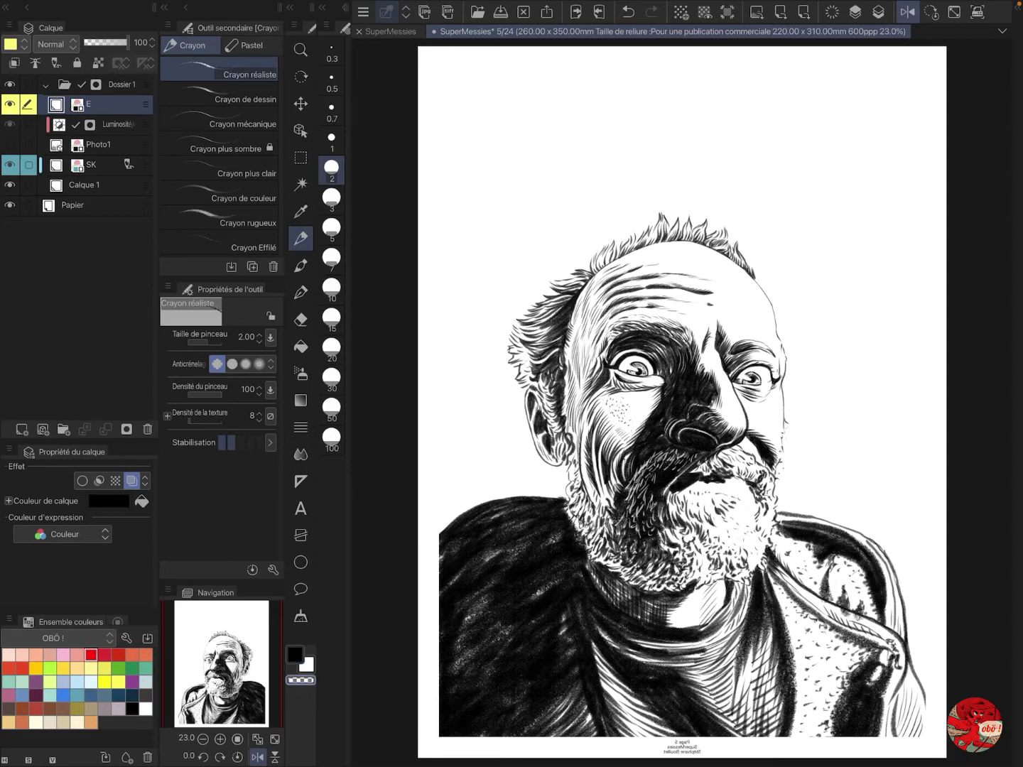
key("ctrl+plus")
key("ctrl+plus")
key("c")
key("c")
left_click_drag(395, 577, 394, 579)
left_click_drag(403, 557, 398, 585)
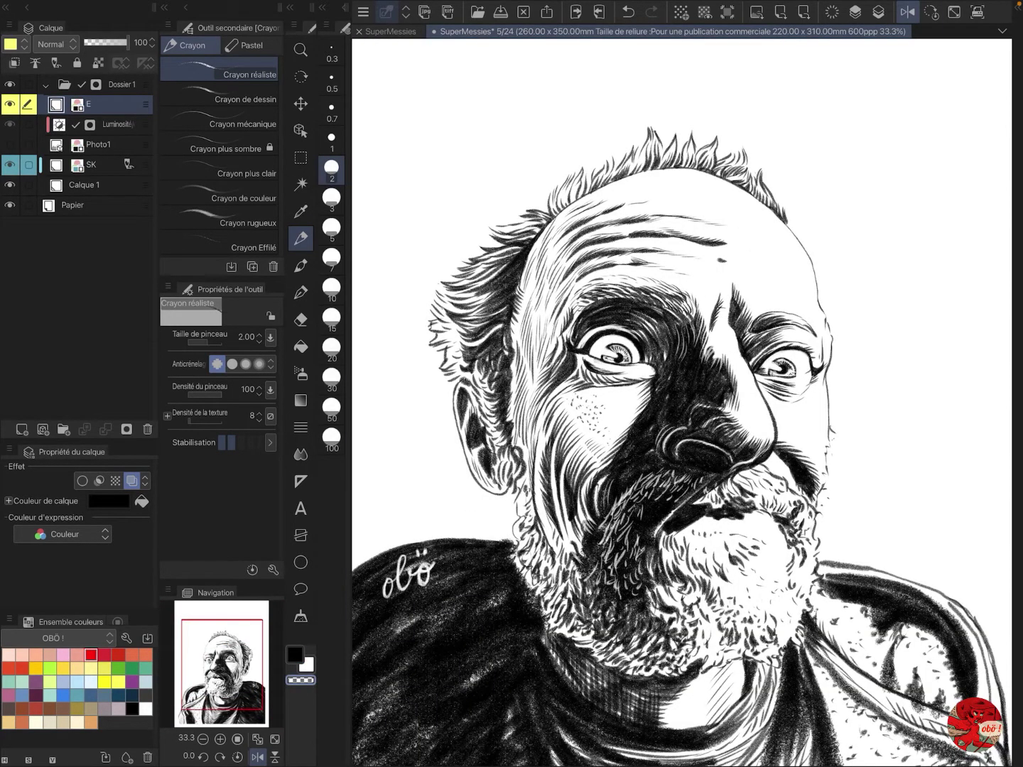
key("ctrl+minus")
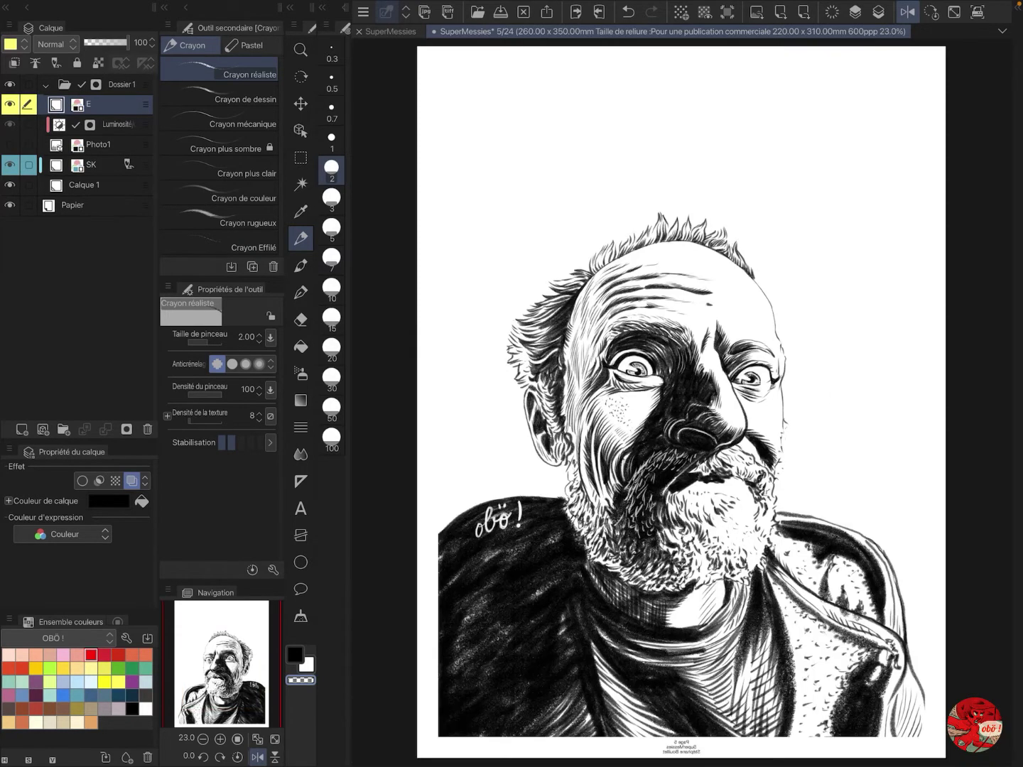
Step: Duplicate the ink layer E
left_click_drag(144, 103, 138, 91)
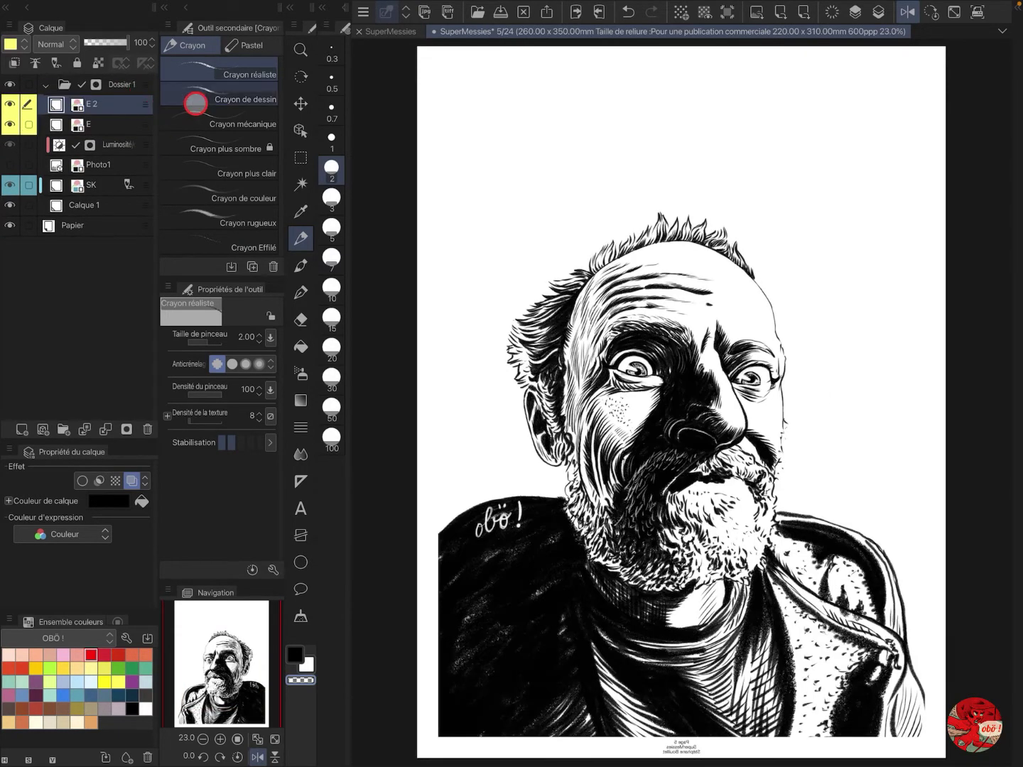
Step: Write "ALT +" followed by a small sketch of a mouse with one shaded button in the blank area above the head
key("c")
mouse_move(481, 139)
left_mouse_down()
mouse_move(486, 123)
mouse_move(490, 136)
left_mouse_up()
left_click_drag(495, 117, 502, 132)
left_click_drag(504, 117, 517, 117)
left_click_drag(509, 119, 509, 131)
left_click_drag(540, 128, 549, 129)
mouse_move(585, 104)
left_mouse_down()
mouse_move(579, 140)
mouse_move(585, 100)
left_mouse_up()
left_click_drag(594, 99, 603, 123)
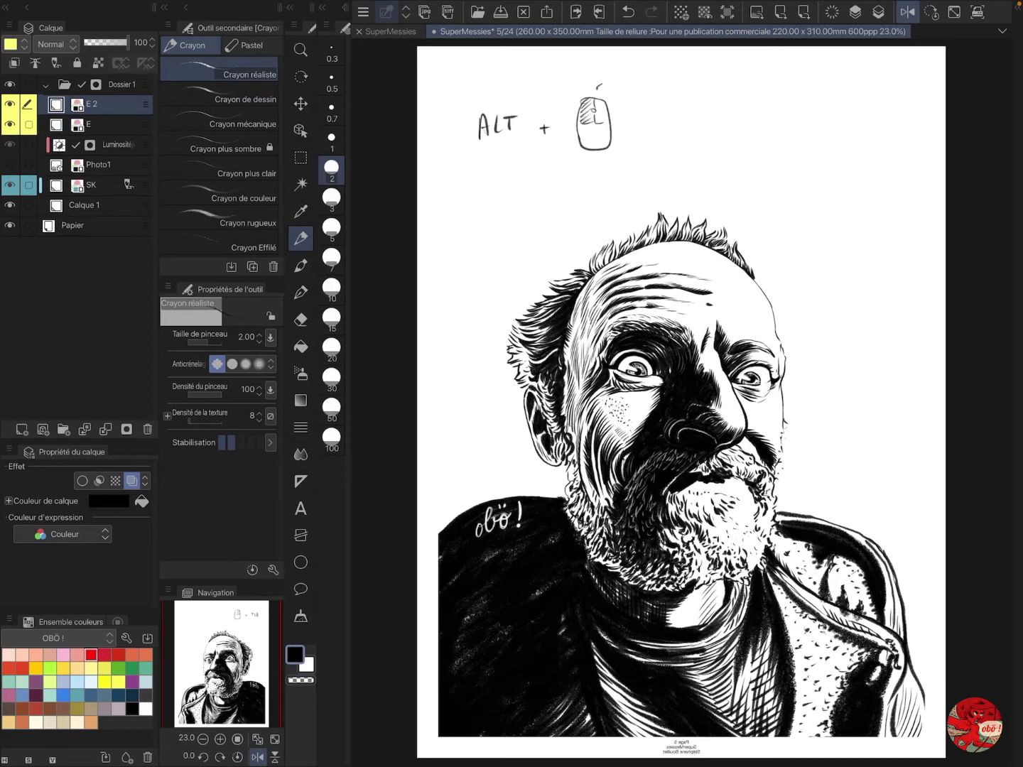
Step: Undo the handwritten ALT and mouse note
key("ctrl+z")
key("ctrl+z")
key("ctrl+z")
key("ctrl+z")
key("ctrl+z")
key("ctrl+z")
key("ctrl+z")
key("ctrl+z")
key("ctrl+z")
key("ctrl+z")
key("ctrl+z")
key("ctrl+z")
key("ctrl+z")
key("ctrl+z")
key("ctrl+z")
Step: Set the pencil size to 3 and make the sketch layer SK active
left_click(192, 101)
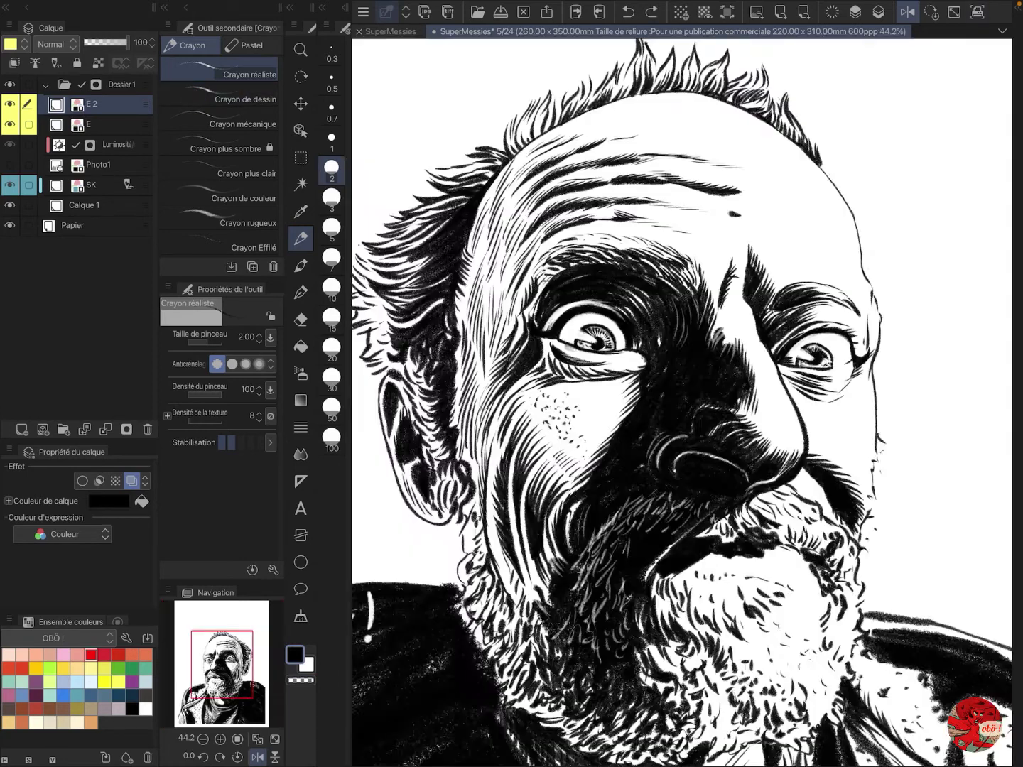
left_click(332, 197)
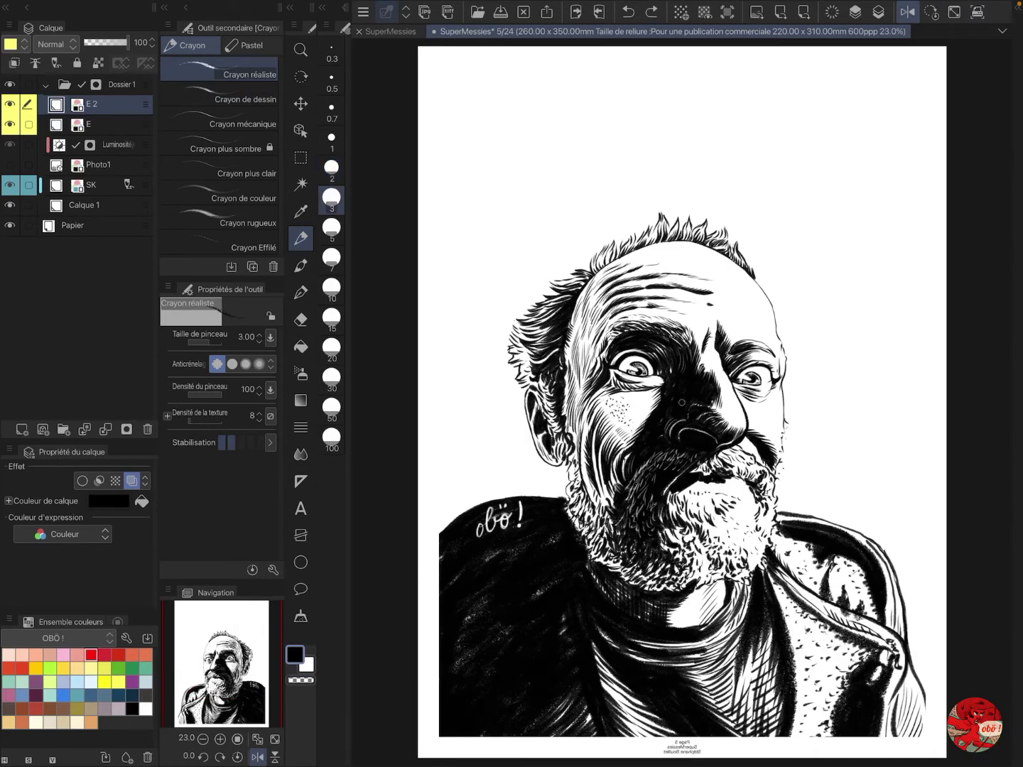
left_click(93, 184)
left_click_drag(556, 167, 554, 208)
Step: Set the default inner border's height to 220 mm in the crop mark and default border settings
left_click(363, 12)
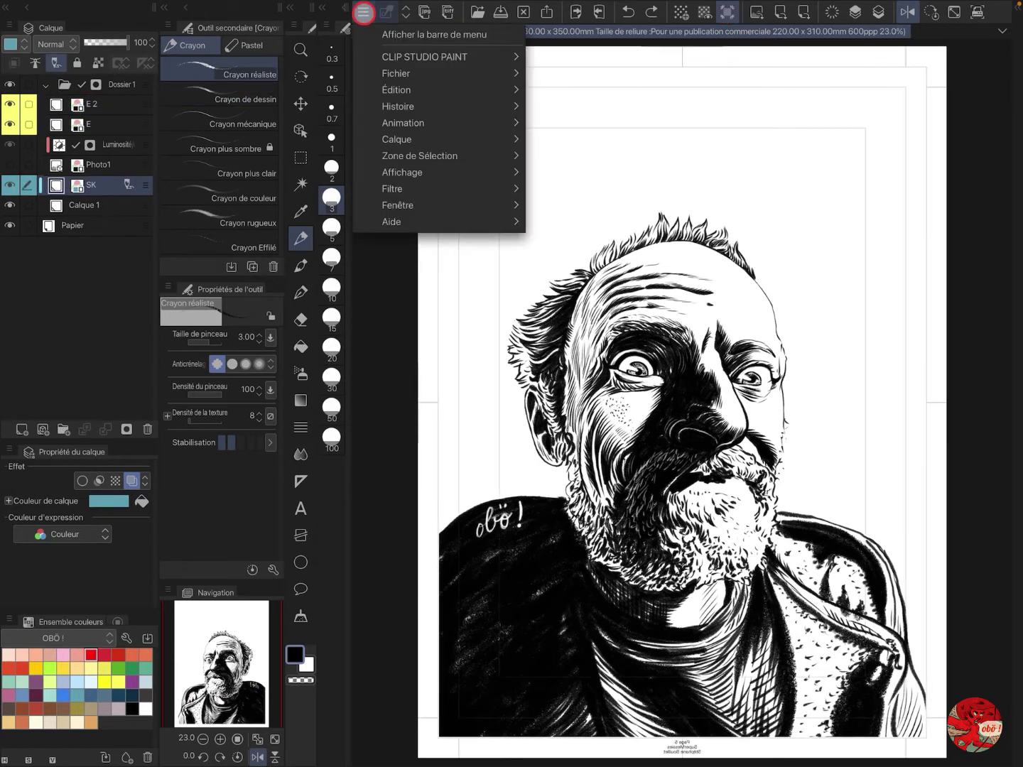
mouse_move(440, 171)
left_click(715, 518)
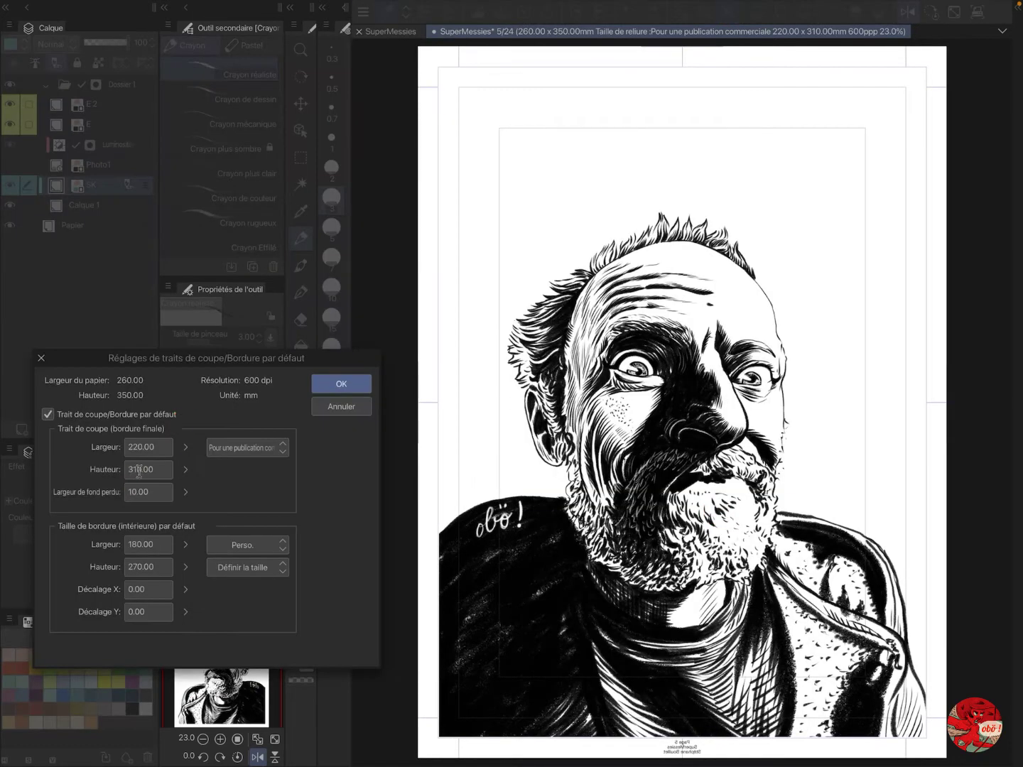
left_click(149, 567)
left_click(185, 566)
left_click(195, 573)
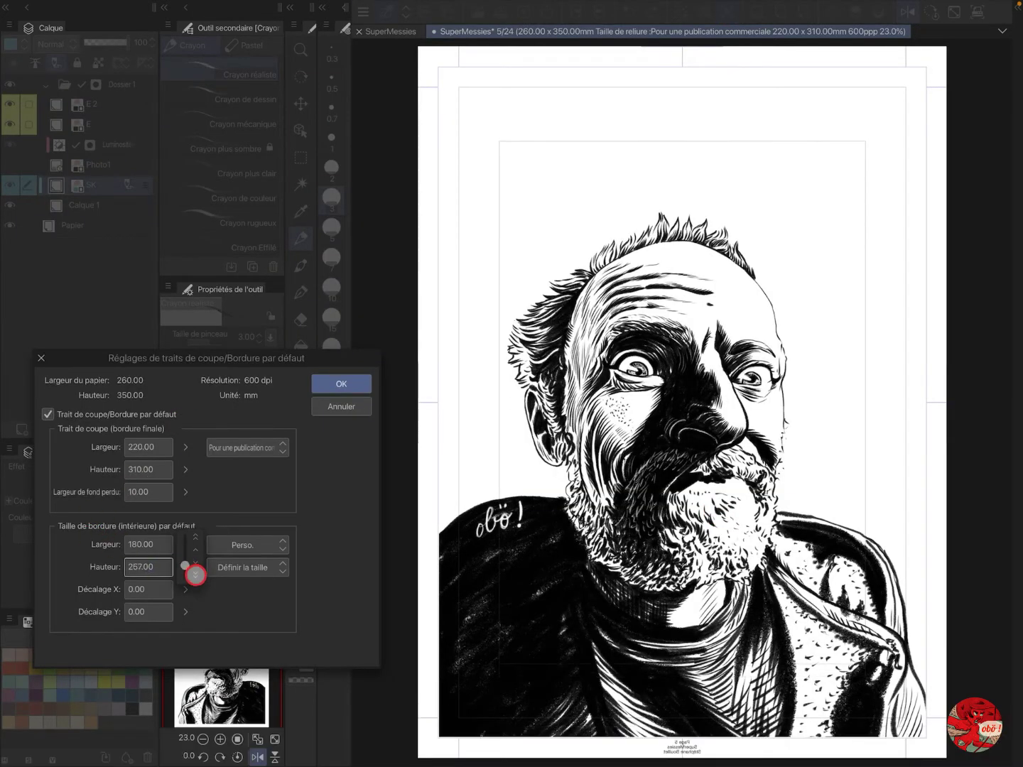
Step: Try to apply a default inner border width of 222 mm
left_click_drag(186, 544, 199, 505)
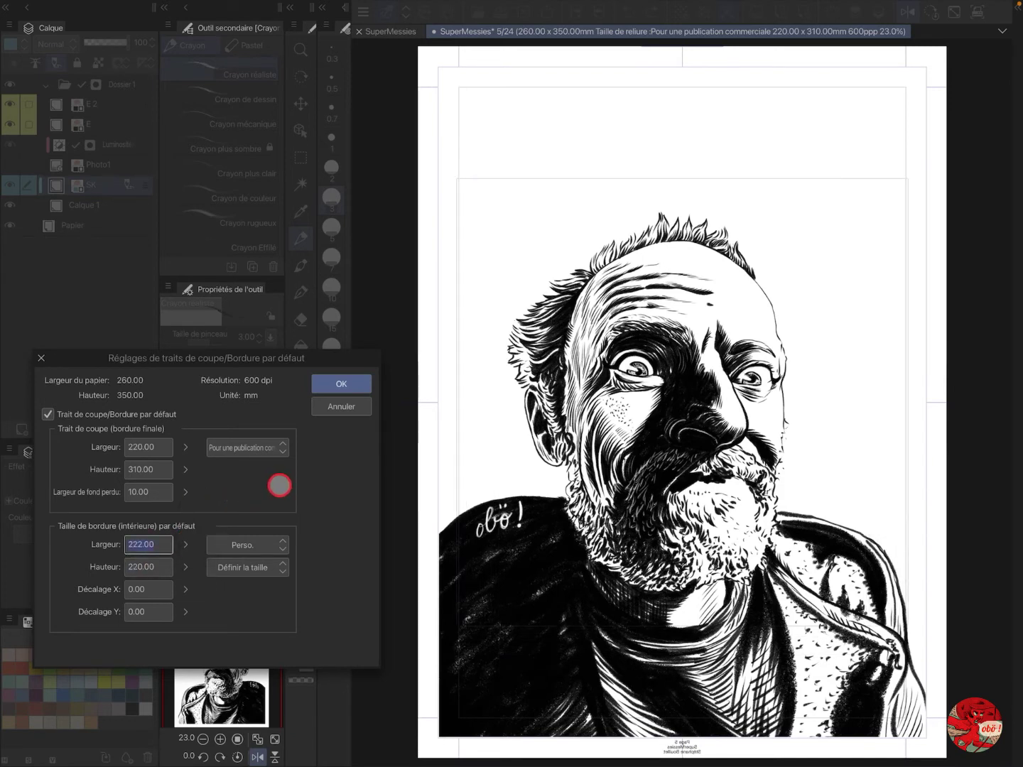
left_click(342, 383)
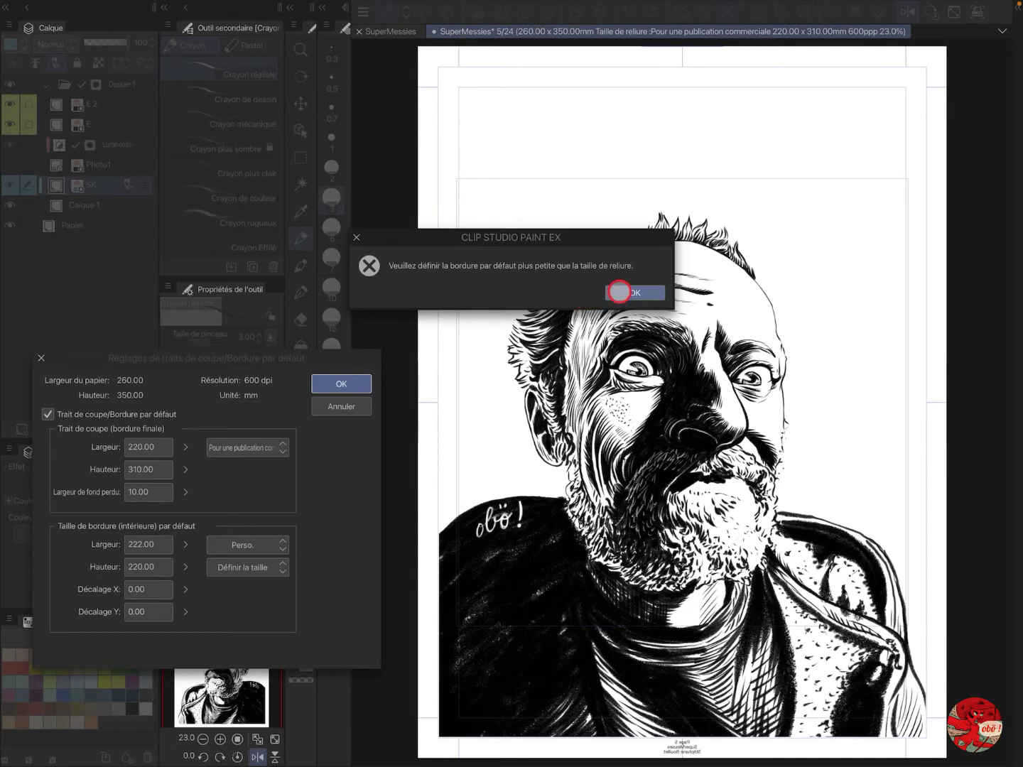
left_click(619, 290)
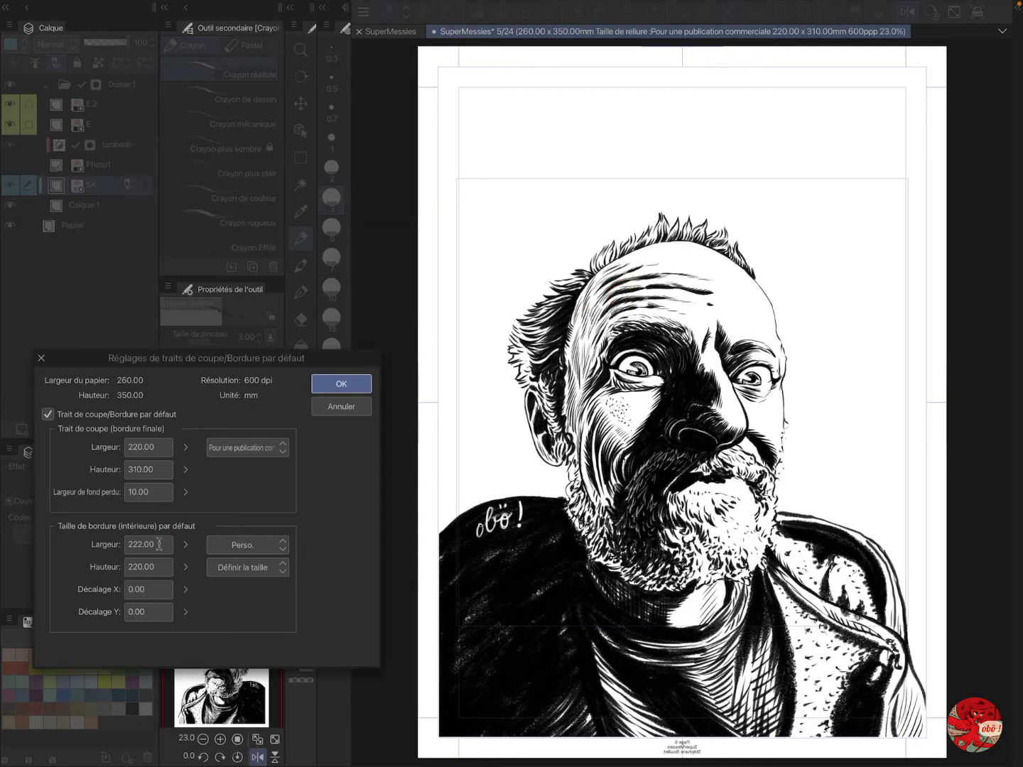
Step: Set the default inner border's width to 220 mm and apply the crop mark and border settings
left_click_drag(186, 545, 201, 585)
left_click(199, 534)
left_click(199, 533)
left_click(199, 571)
left_click(200, 570)
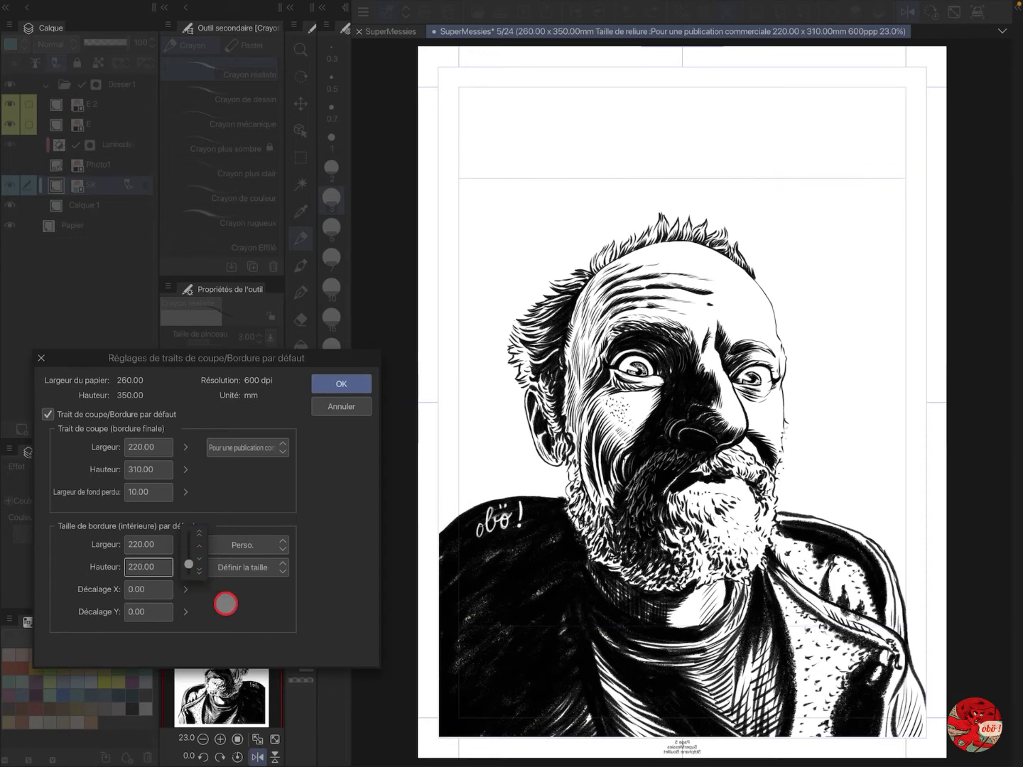
left_click(348, 384)
Step: Move sketch layer SK to the top of Dossier 1, lock and hide ink layer E, and make SK active
left_click_drag(146, 184, 144, 97)
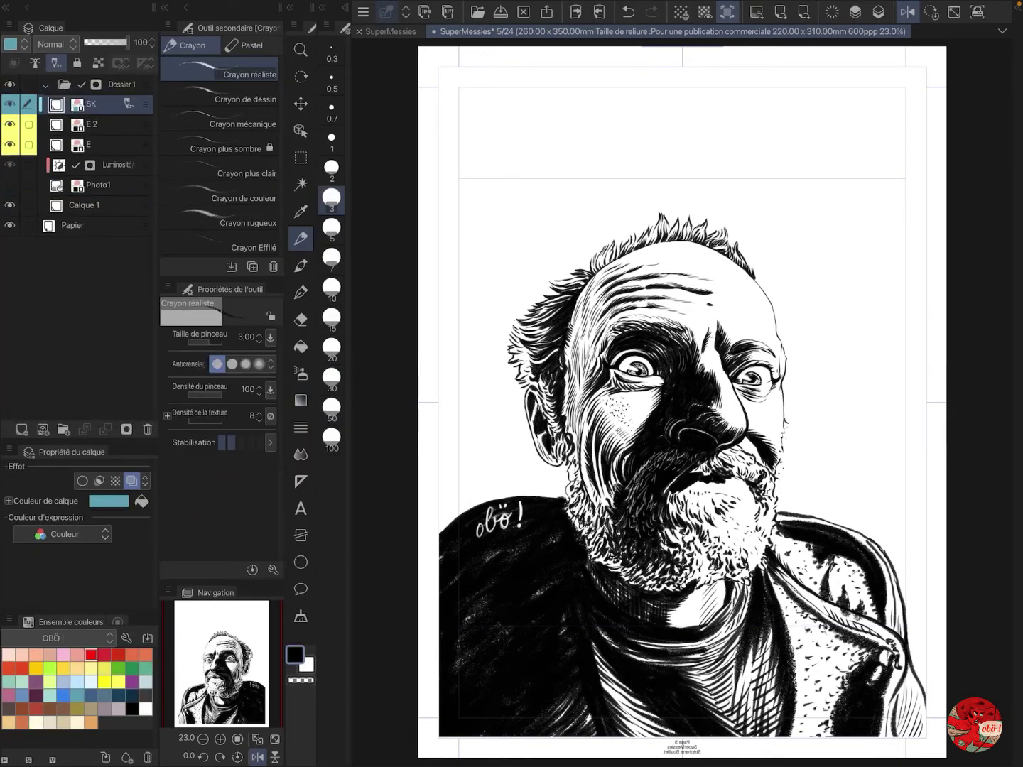
left_click(99, 144)
left_click(77, 63)
left_click(9, 145)
left_click(99, 125)
left_click(100, 105)
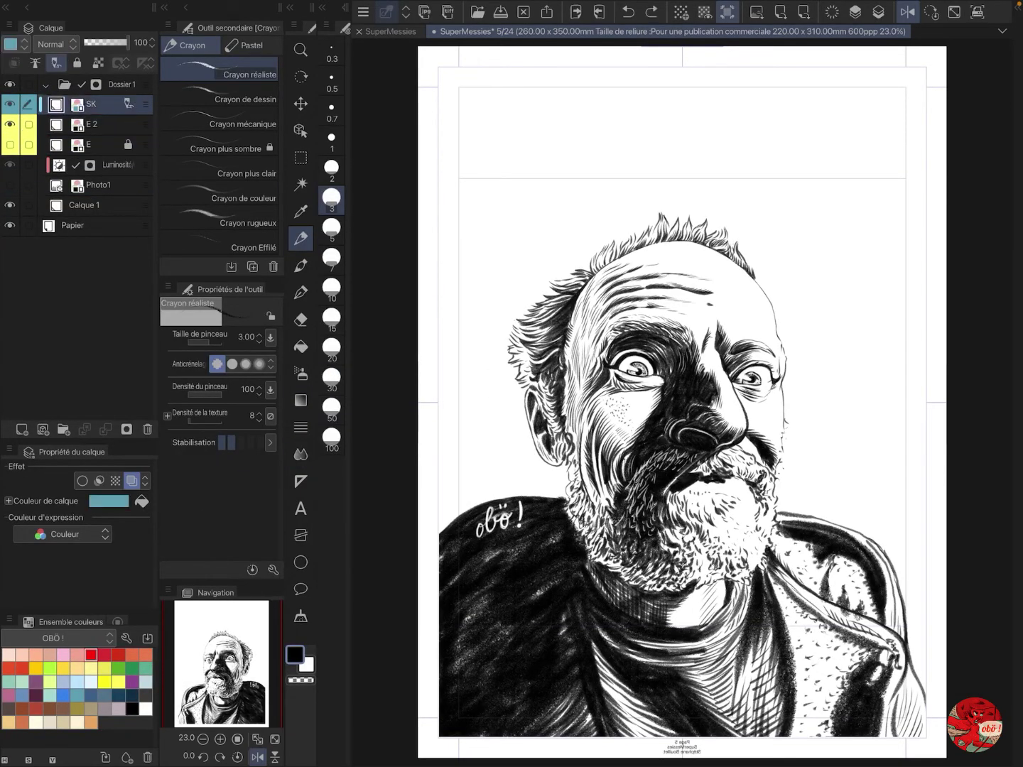
Step: Sketch a square along the inner border around the portrait with a large circle inscribed in it
mouse_move(708, 630)
left_mouse_down()
mouse_move(907, 309)
mouse_move(905, 179)
left_mouse_up()
left_click_drag(905, 178, 465, 184)
left_click_drag(460, 181, 458, 609)
left_click_drag(459, 625, 723, 630)
mouse_move(662, 178)
left_mouse_down()
mouse_move(534, 219)
mouse_move(806, 604)
mouse_move(676, 176)
left_mouse_up()
Step: Sketch the face's tilted centre line and horizontal guides through the eyes, nose base, mouth and chin
left_click_drag(679, 244, 716, 570)
left_click_drag(604, 368, 801, 379)
left_click_drag(671, 442, 766, 442)
left_click_drag(659, 477, 744, 479)
left_click_drag(658, 582, 759, 576)
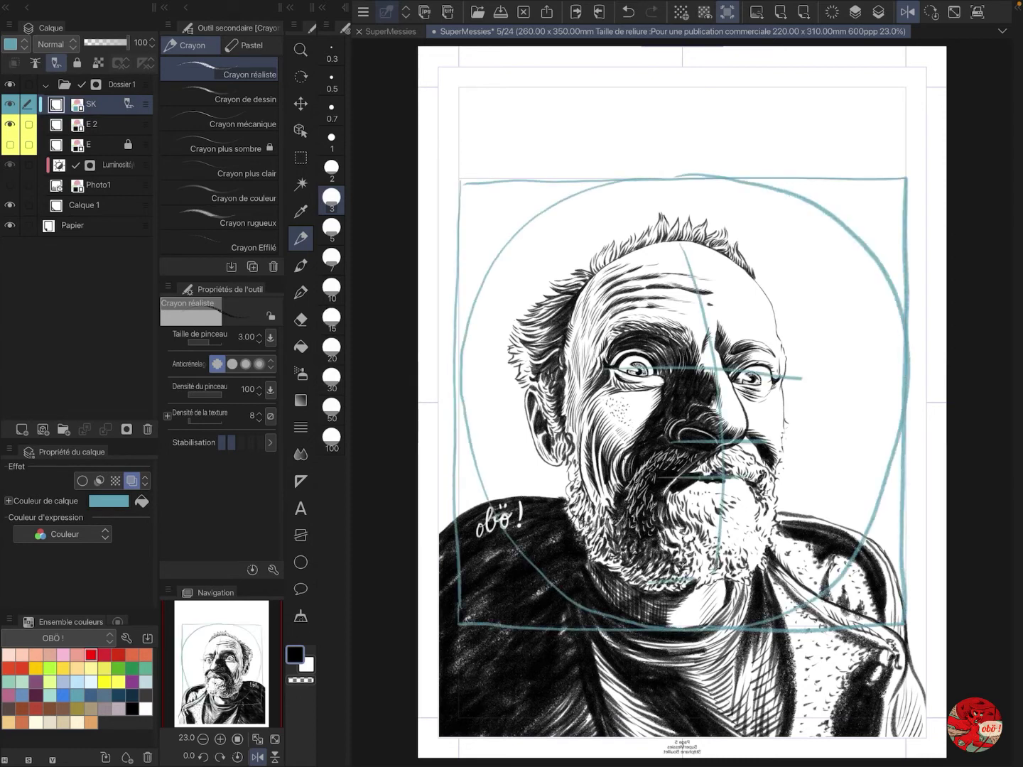
Step: Sketch the head's oval and the shoulder lines, and hatch the dark shoulder under the signature
left_click_drag(722, 251, 754, 581)
mouse_move(736, 256)
left_mouse_down()
mouse_move(556, 361)
mouse_move(654, 580)
left_mouse_up()
left_click_drag(780, 517, 872, 546)
mouse_move(567, 497)
left_mouse_down()
mouse_move(474, 508)
mouse_move(451, 534)
left_mouse_up()
left_click_drag(473, 609, 567, 534)
left_click_drag(454, 559, 528, 517)
left_click_drag(508, 632, 635, 584)
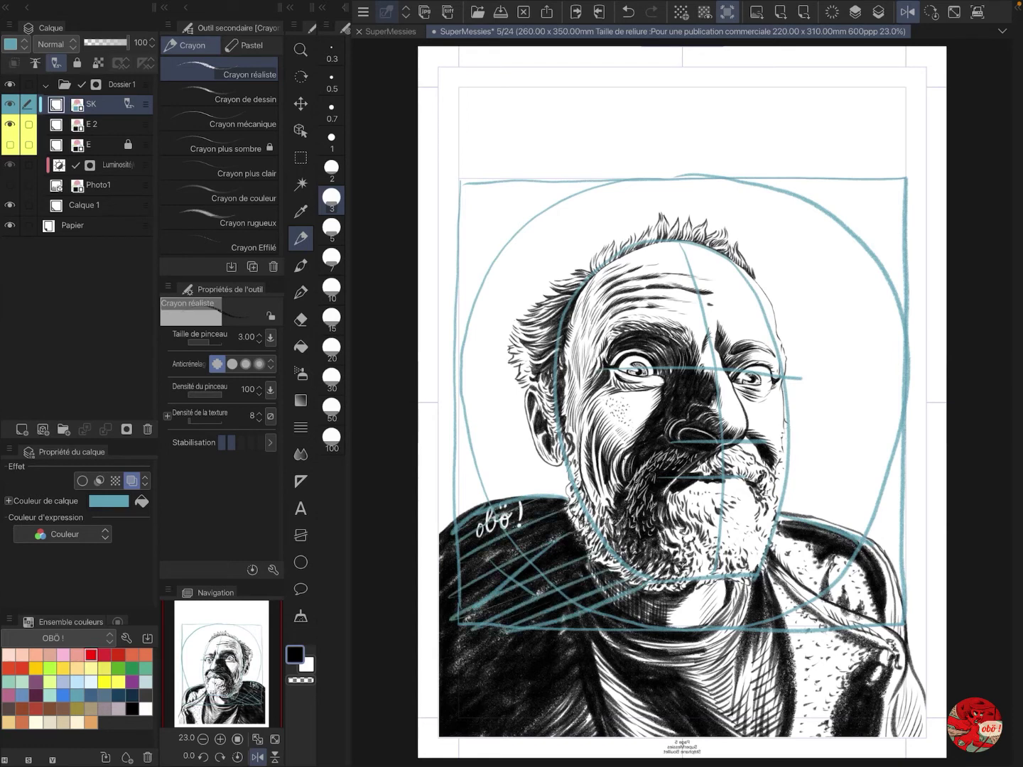
Step: Add strokes over the shadow beside the nose, and clear everything on sketch layer SK
left_click_drag(689, 355, 675, 451)
left_click_drag(690, 382, 642, 458)
key("Delete")
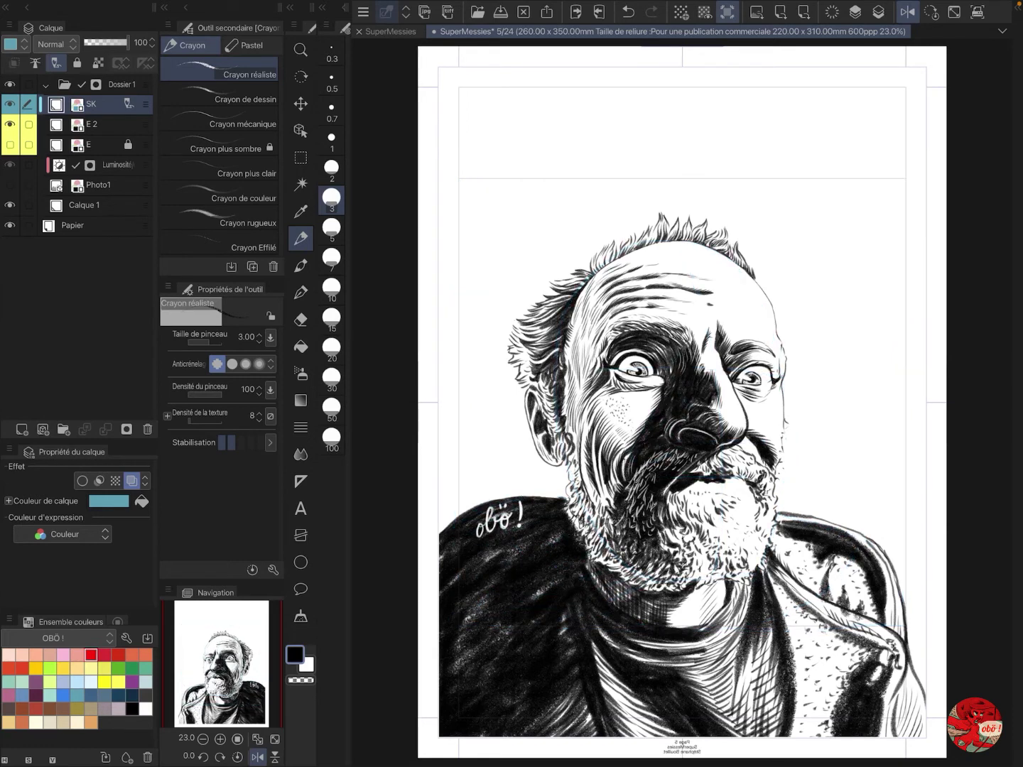
Step: Rough in a creature's head facing the portrait with a body arching over the hair, and undo the arching body
mouse_move(868, 317)
left_mouse_down()
mouse_move(825, 408)
mouse_move(911, 434)
left_mouse_up()
mouse_move(803, 380)
left_mouse_down()
mouse_move(867, 396)
mouse_move(907, 452)
left_mouse_up()
left_click_drag(827, 338, 809, 373)
mouse_move(875, 346)
left_mouse_down()
mouse_move(887, 348)
mouse_move(925, 289)
left_mouse_up()
mouse_move(916, 230)
left_mouse_down()
mouse_move(921, 281)
mouse_move(439, 384)
left_mouse_up()
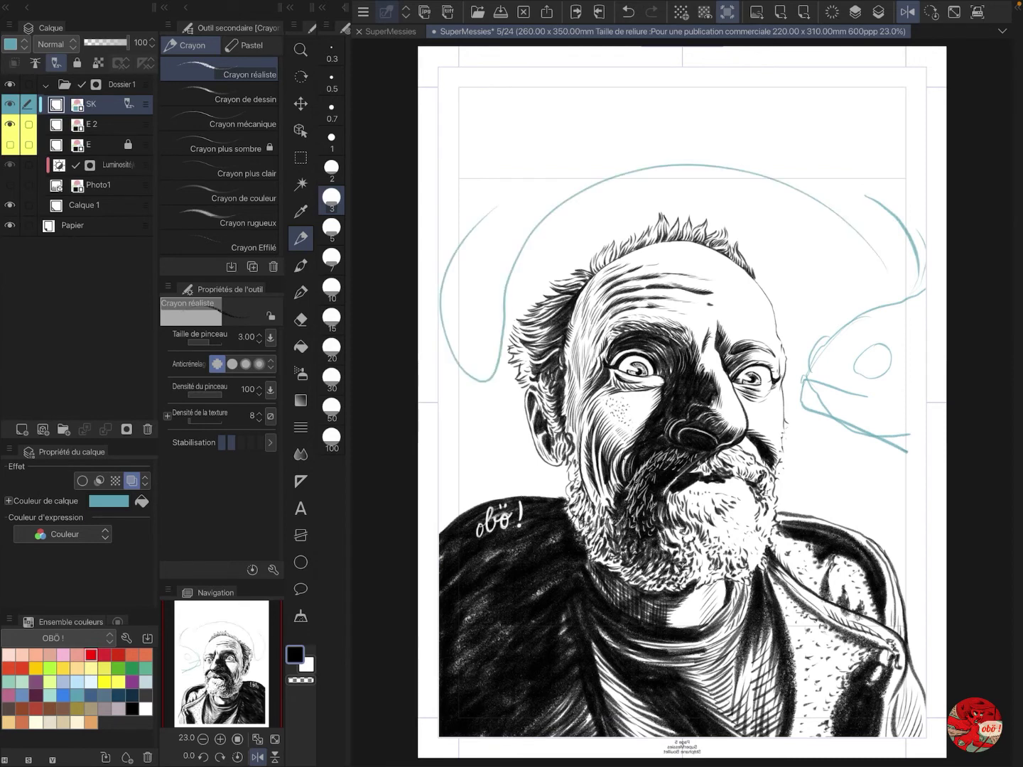
key("ctrl+z")
Step: Sketch the creature's pointed tooth, nostril area and slanted eye with a slit pupil
left_click_drag(829, 394, 845, 376)
left_click_drag(901, 335, 851, 369)
left_click_drag(874, 352, 848, 365)
left_click_drag(826, 347, 809, 364)
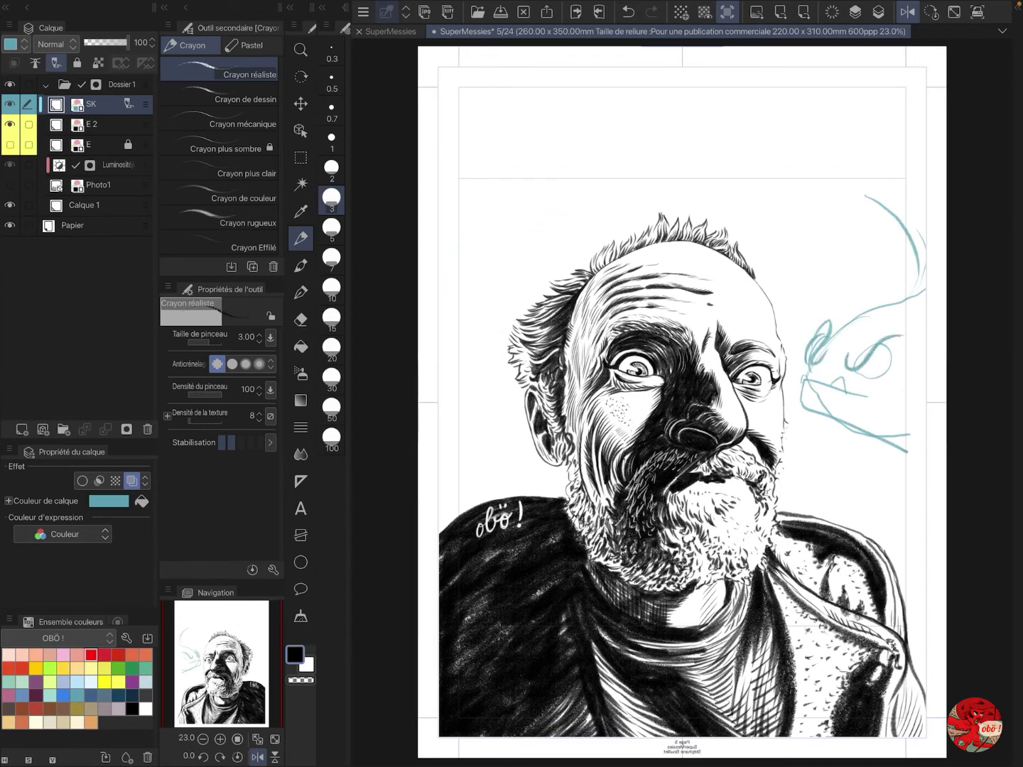
left_click_drag(894, 336, 864, 380)
left_click_drag(890, 340, 881, 362)
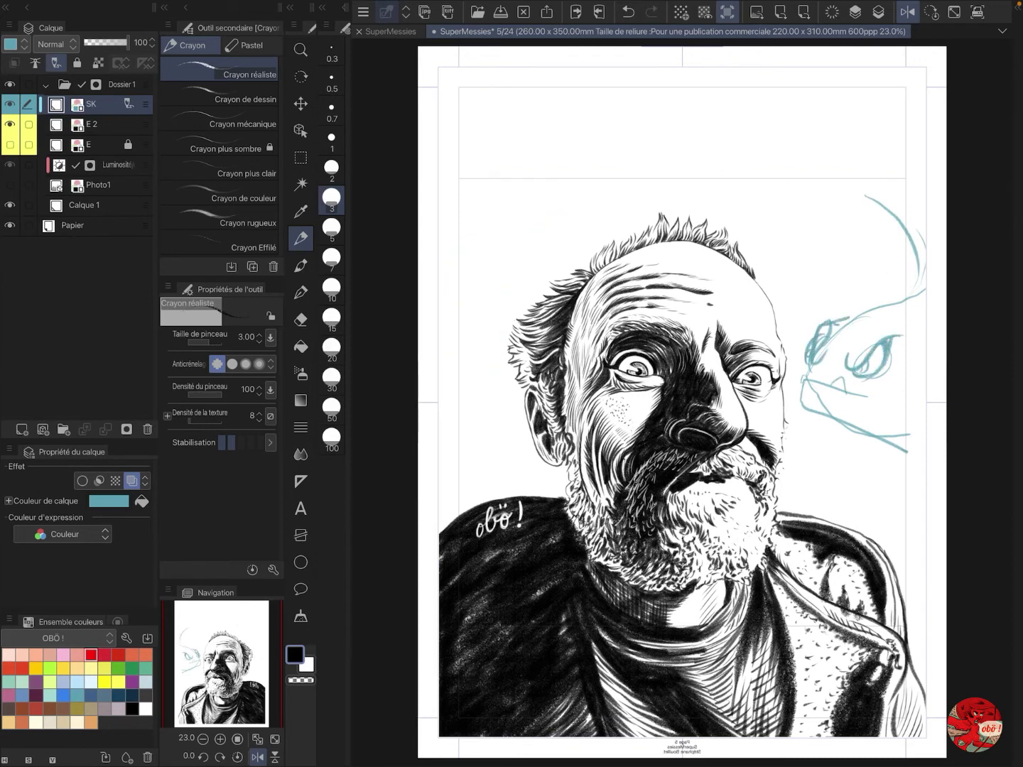
Step: Draw the creature's brow, bumpy forehead ridge and spiky crest behind the head
left_click_drag(902, 317, 849, 355)
left_click_drag(850, 305, 822, 347)
left_click_drag(885, 298, 848, 309)
left_click_drag(839, 331, 824, 357)
mouse_move(923, 236)
left_mouse_down()
mouse_move(854, 326)
mouse_move(925, 277)
left_mouse_up()
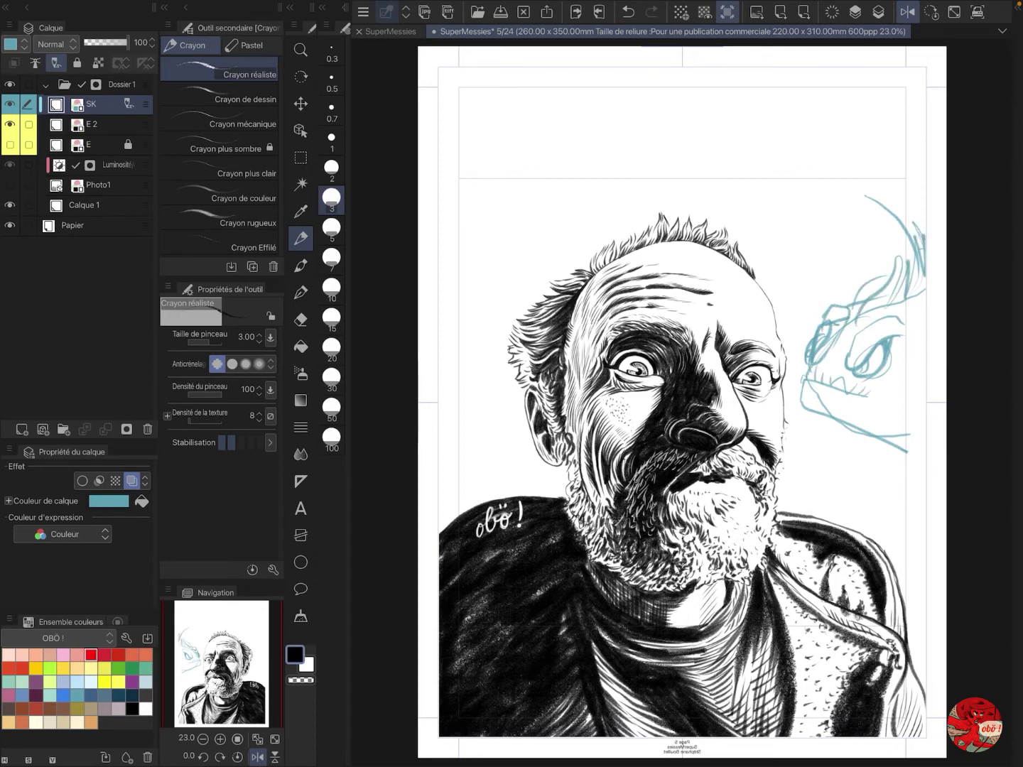
Step: Redraw the creature's lower jaw as a thicker shape running out to the page's edge
left_click_drag(804, 383, 875, 424)
key("ctrl+z")
mouse_move(809, 380)
left_mouse_down()
mouse_move(880, 425)
mouse_move(912, 398)
mouse_move(862, 430)
mouse_move(818, 415)
left_mouse_up()
left_click_drag(847, 416, 926, 435)
Step: Choose red as the drawing colour and turn off the layer colour effect on layer SK
left_click(91, 655)
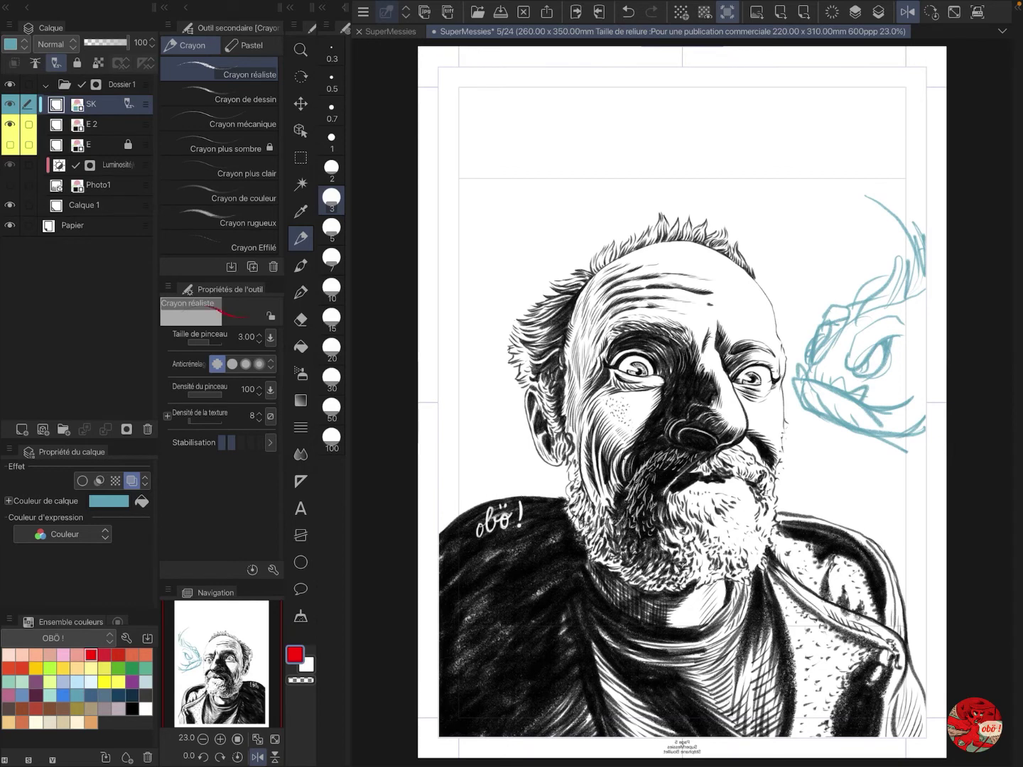
left_click(10, 25)
left_click(52, 262)
Step: Draw red construction curves over the creature's head marking its volume, jaw, eye line and tooth
left_click_drag(923, 289, 826, 367)
left_click_drag(828, 365, 820, 417)
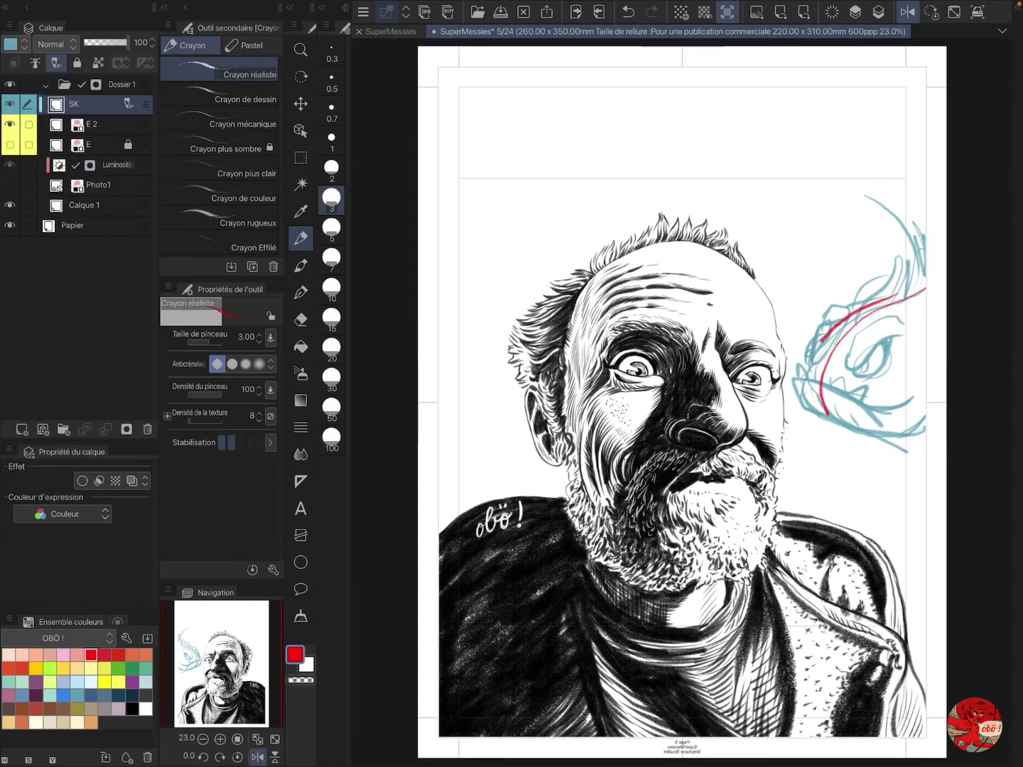
left_click_drag(801, 341, 857, 430)
left_click_drag(803, 426, 925, 435)
left_click_drag(868, 410, 926, 387)
left_click_drag(818, 308, 900, 342)
left_click_drag(789, 346, 887, 377)
left_click_drag(804, 322, 910, 367)
left_click_drag(835, 328, 809, 364)
left_click_drag(879, 341, 821, 393)
left_click_drag(824, 387, 866, 399)
Step: Undo the red construction lines and the removal of the SK layer's colour effect
key("ctrl+z")
key("ctrl+z")
key("ctrl+z")
key("ctrl+z")
key("ctrl+z")
key("ctrl+z")
key("ctrl+z")
key("ctrl+z")
key("ctrl+z")
key("ctrl+z")
key("ctrl+z")
key("ctrl+z")
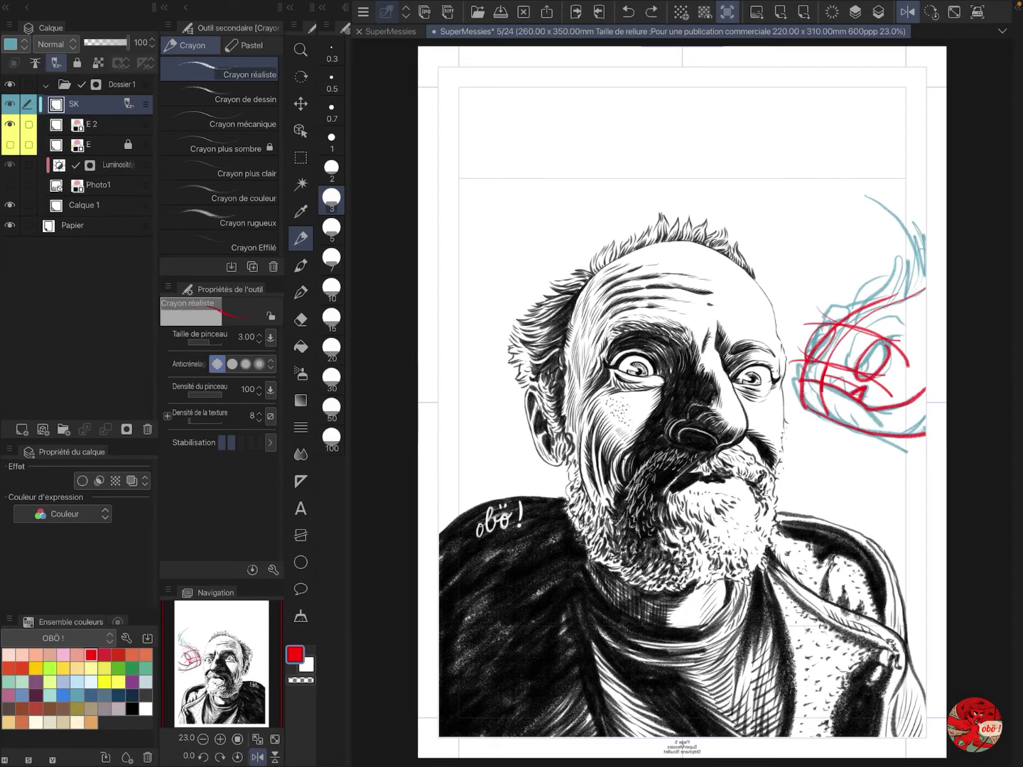
Step: Fade the creature sketch with the soft eraser at size 50, and clear sketch layer SK
key("e")
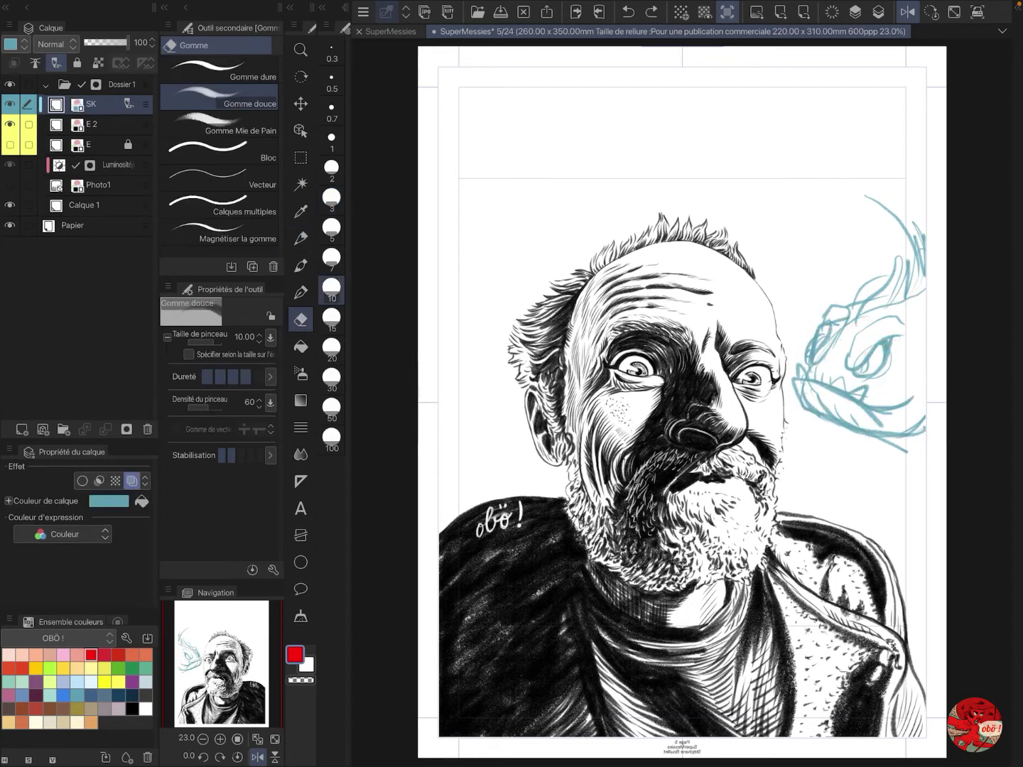
key("ctrl+z")
left_click(331, 411)
mouse_move(831, 315)
left_mouse_down()
mouse_move(803, 381)
mouse_move(879, 221)
mouse_move(829, 410)
left_mouse_up()
key("p")
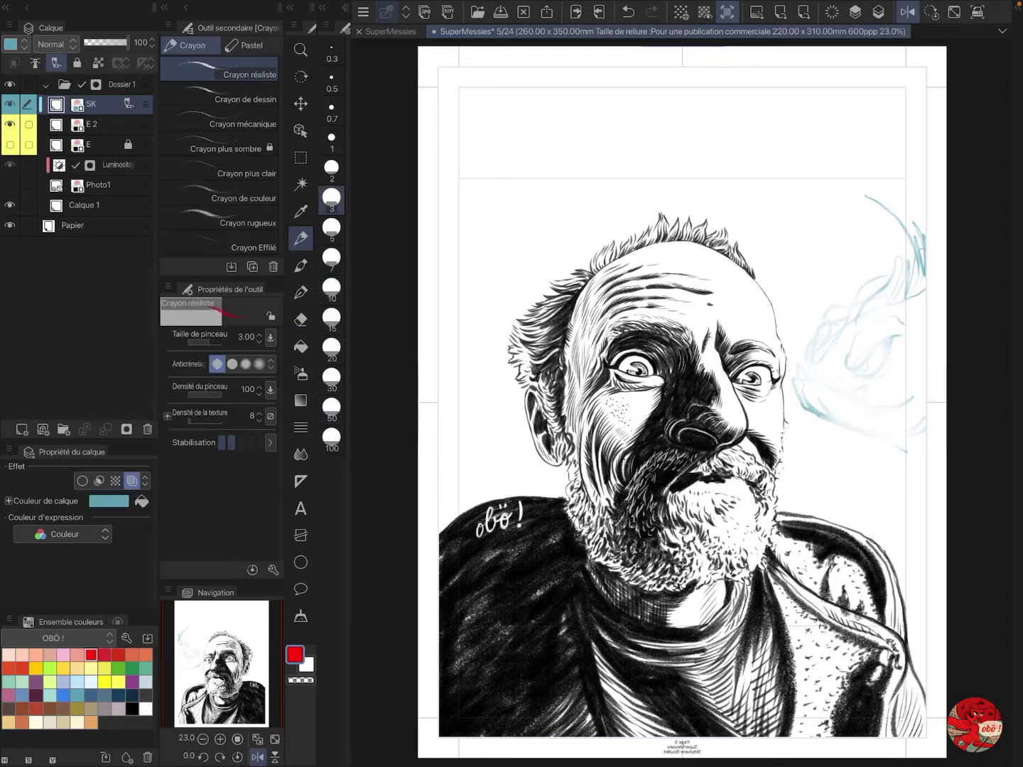
key("Delete")
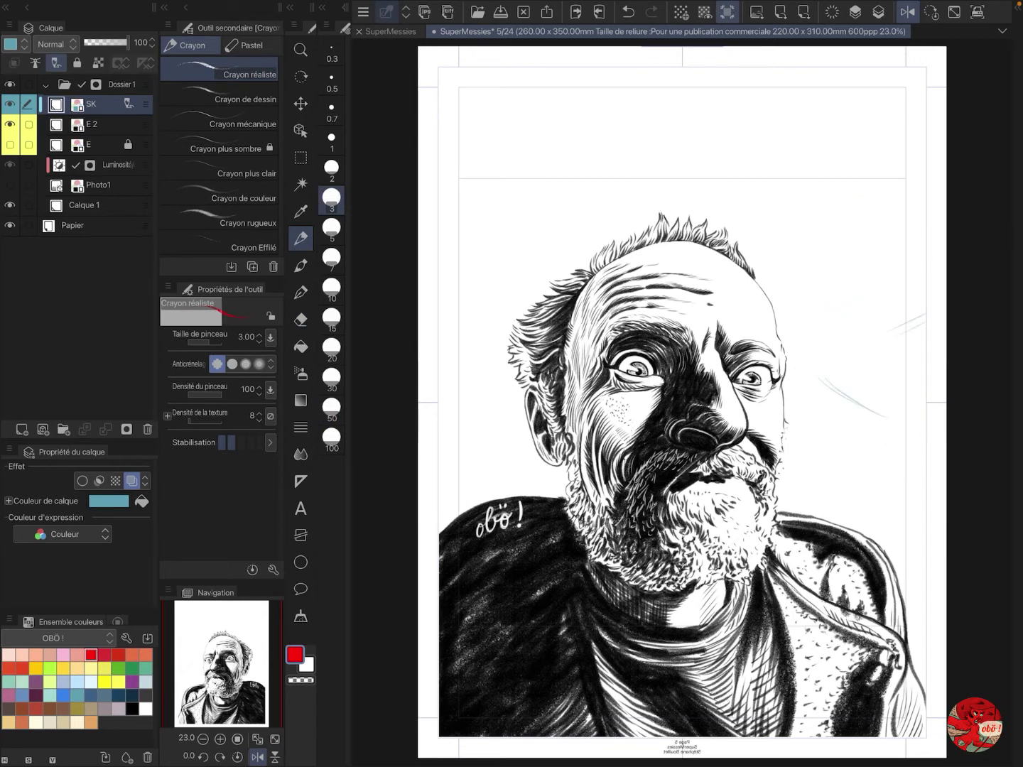
Step: Sketch a new creature head beside the face using volume curves, with a slanted eye, rounded snout and heavy lower jaw
mouse_move(922, 291)
left_mouse_down()
mouse_move(924, 426)
mouse_move(817, 398)
mouse_move(860, 431)
left_mouse_up()
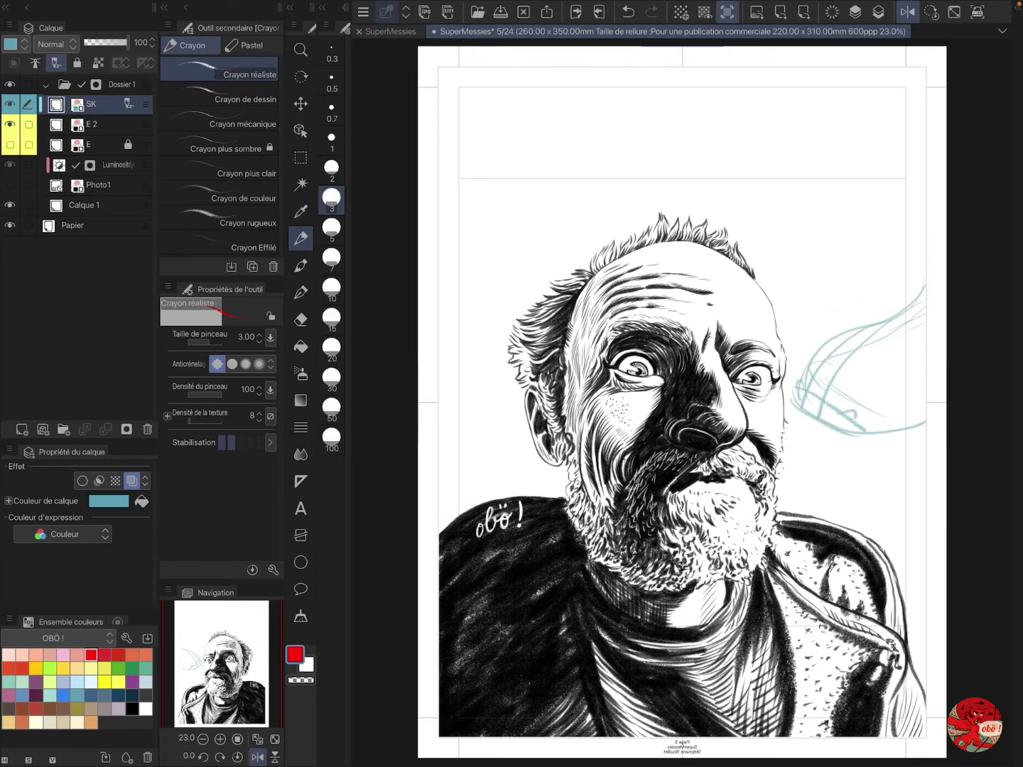
left_click_drag(868, 367, 865, 370)
mouse_move(856, 387)
left_mouse_down()
mouse_move(861, 446)
mouse_move(912, 419)
left_mouse_up()
left_click_drag(809, 409, 878, 449)
left_click_drag(815, 378, 826, 383)
left_click_drag(842, 325, 806, 370)
mouse_move(806, 355)
left_mouse_down()
mouse_move(799, 379)
mouse_move(888, 392)
left_mouse_up()
left_click_drag(838, 362, 892, 401)
Step: Undo the new creature head back to the faded first sketch
key("ctrl+z")
key("ctrl+z")
key("ctrl+z")
key("ctrl+z")
key("ctrl+z")
key("ctrl+z")
key("ctrl+z")
key("ctrl+z")
key("ctrl+z")
key("ctrl+z")
key("ctrl+z")
key("ctrl+z")
key("ctrl+z")
key("ctrl+z")
key("ctrl+z")
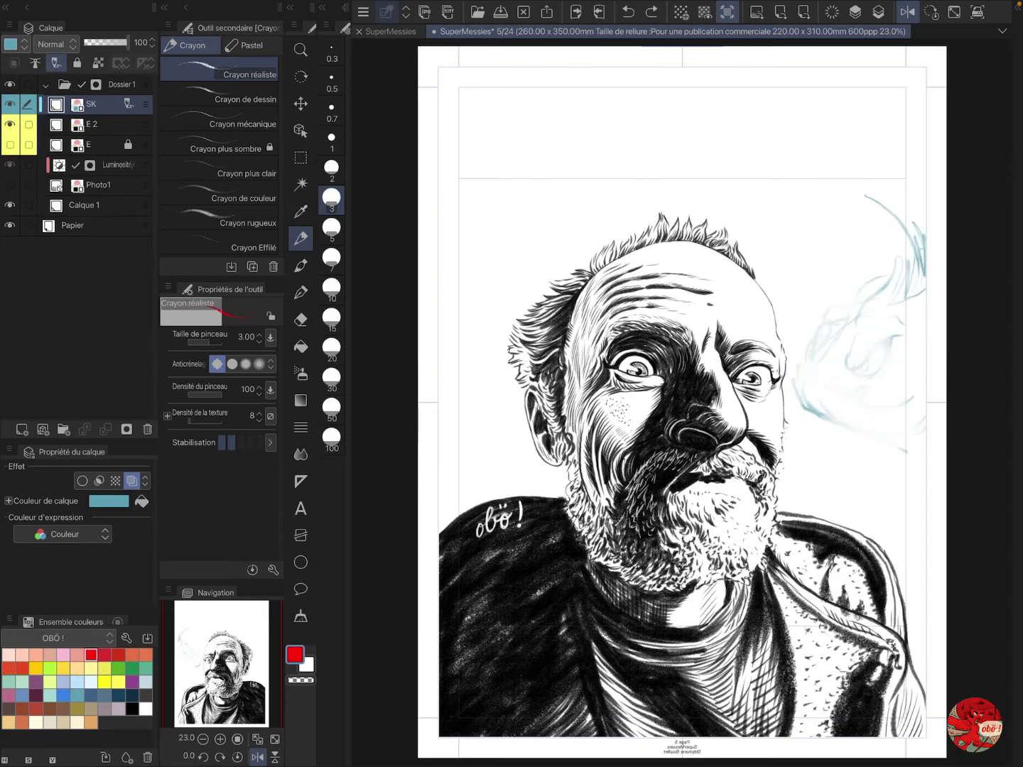
Step: Redo the strokes of the new creature head
key("ctrl+y")
key("ctrl+y")
key("ctrl+y")
key("ctrl+y")
key("ctrl+y")
key("ctrl+y")
key("ctrl+y")
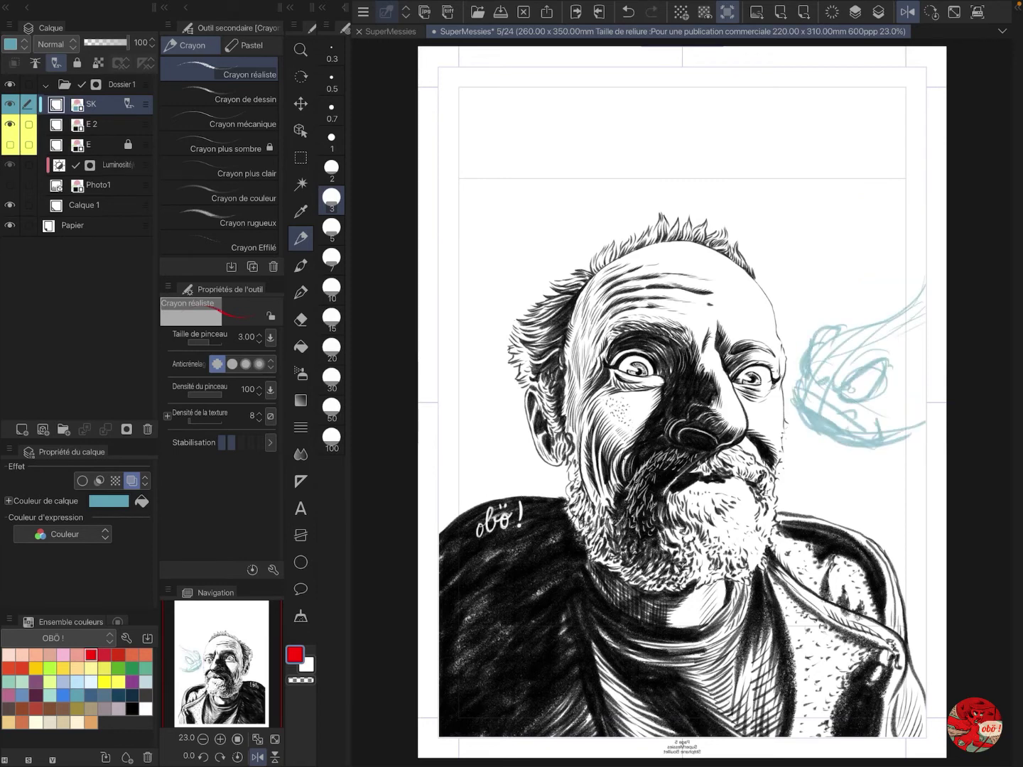
Step: Add vertical contour curves across the creature's head and a jagged crest rising above it
mouse_move(866, 317)
left_mouse_down()
mouse_move(891, 440)
mouse_move(873, 437)
left_mouse_up()
left_click_drag(899, 317, 917, 423)
left_click_drag(918, 310, 924, 414)
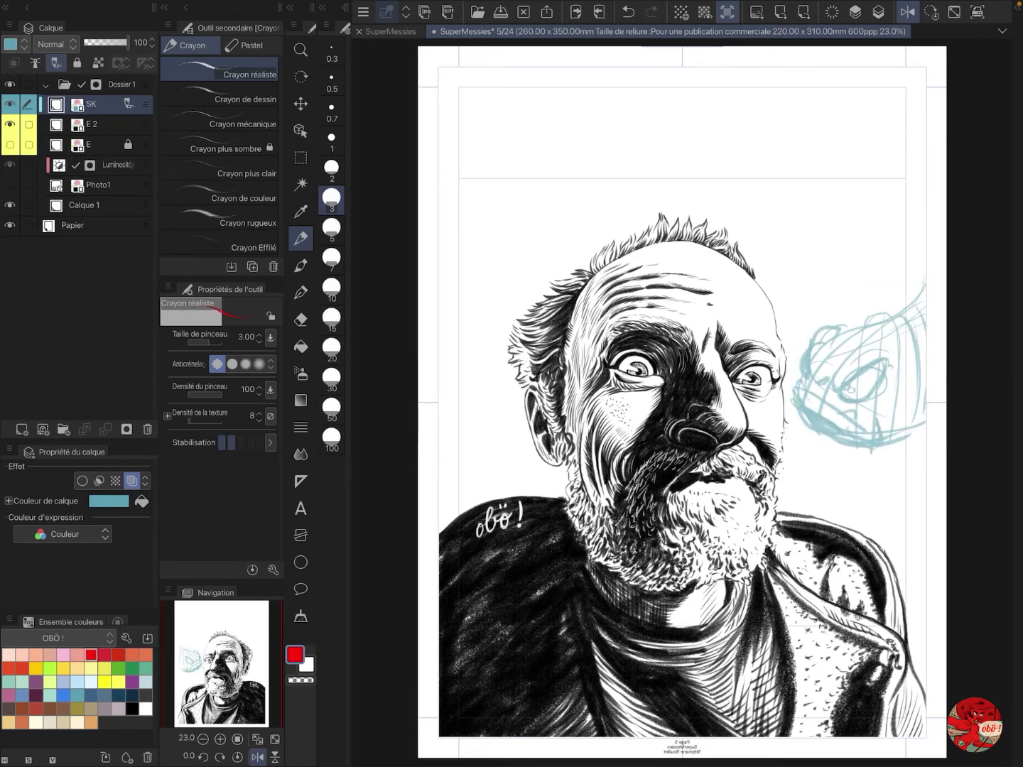
left_click_drag(856, 331, 879, 263)
left_click_drag(881, 265, 920, 277)
left_click_drag(879, 269, 925, 214)
Step: Extend the creature's forehead and jaw outline toward the portrait's cheek, and fade the rough head with the soft eraser
left_click_drag(894, 290, 790, 387)
mouse_move(776, 376)
left_mouse_down()
mouse_move(844, 446)
mouse_move(914, 452)
left_mouse_up()
key("e")
mouse_move(881, 305)
left_mouse_down()
mouse_move(796, 418)
mouse_move(912, 277)
mouse_move(780, 408)
mouse_move(843, 441)
left_mouse_up()
Step: Redraw the creature's head outline and lower jaw over the faded rough, with a round eye and a spiky brow
key("p")
left_click_drag(858, 338, 793, 393)
mouse_move(856, 338)
left_mouse_down()
mouse_move(782, 421)
mouse_move(911, 471)
left_mouse_up()
mouse_move(849, 397)
left_mouse_down()
mouse_move(856, 419)
mouse_move(842, 427)
left_mouse_up()
mouse_move(799, 374)
left_mouse_down()
mouse_move(784, 397)
mouse_move(801, 368)
left_mouse_up()
mouse_move(833, 387)
left_mouse_down()
mouse_move(887, 357)
mouse_move(873, 399)
left_mouse_up()
mouse_move(850, 378)
left_mouse_down()
mouse_move(826, 400)
mouse_move(873, 389)
left_mouse_up()
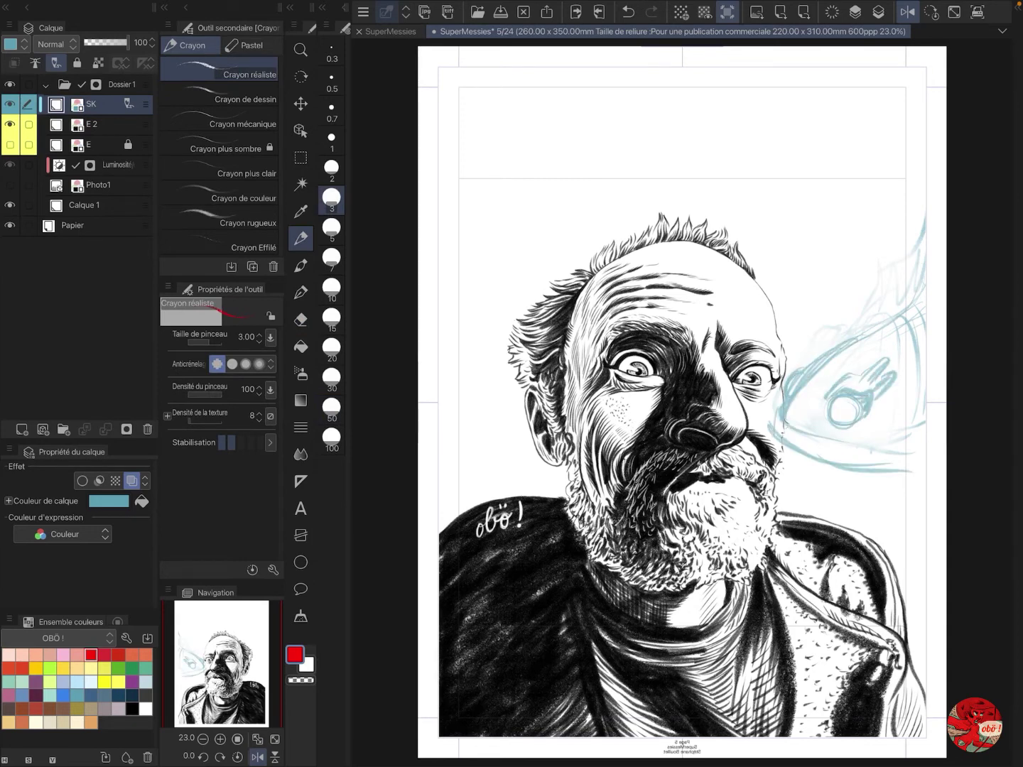
Step: Frame the creature's eye, add spikes along its forehead and crest, and draw its teeth and jaw line
left_click_drag(817, 429, 837, 404)
mouse_move(797, 375)
left_mouse_down()
mouse_move(820, 338)
mouse_move(902, 284)
left_mouse_up()
left_click_drag(902, 299, 926, 260)
left_click_drag(784, 425, 892, 469)
left_click_drag(863, 439, 888, 458)
left_click_drag(774, 426, 886, 478)
left_click_drag(878, 467, 926, 418)
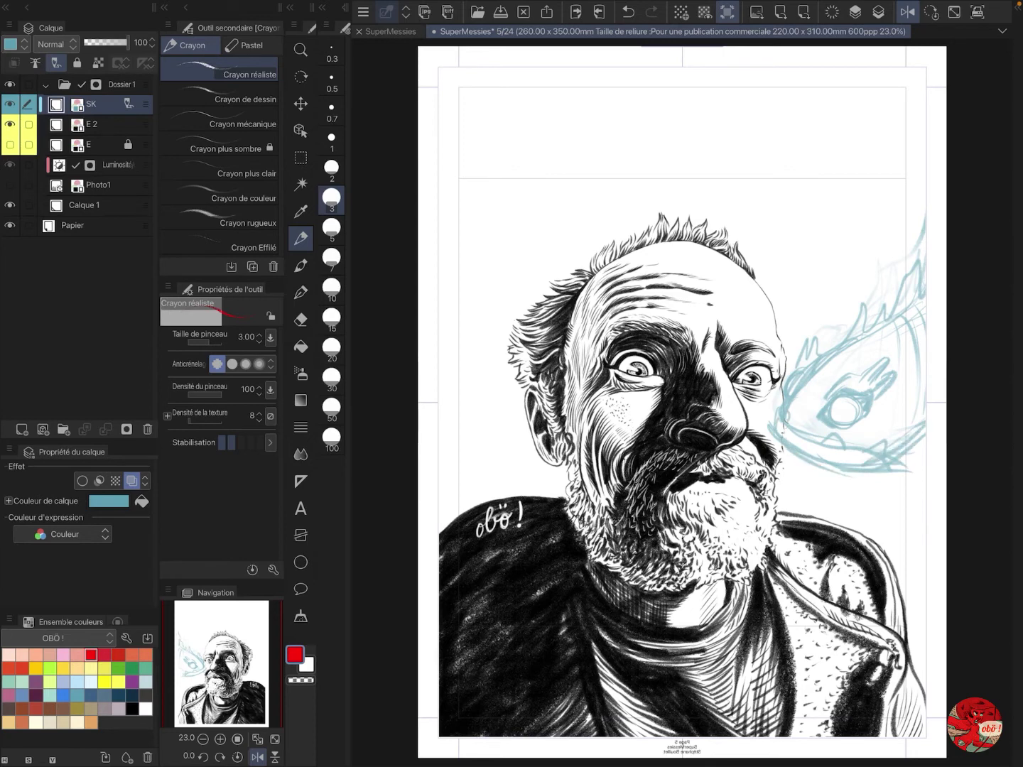
Step: Reinforce the creature's lower jaw and add cheek and gill lines, nostrils and forehead details
left_click_drag(833, 468, 926, 424)
left_click_drag(872, 392, 892, 444)
left_click_drag(923, 347, 908, 398)
mouse_move(802, 411)
left_mouse_down()
mouse_move(813, 420)
mouse_move(792, 415)
left_mouse_up()
left_click_drag(844, 351, 860, 374)
mouse_move(901, 330)
left_mouse_down()
mouse_move(917, 396)
mouse_move(893, 434)
left_mouse_up()
Step: Sketch the creature's long body arching over the portrait's head to the opposite page edge, with curved marks along its back
mouse_move(924, 263)
left_mouse_down()
mouse_move(894, 217)
mouse_move(438, 233)
left_mouse_up()
mouse_move(438, 309)
left_mouse_down()
mouse_move(727, 250)
mouse_move(917, 310)
left_mouse_up()
left_click_drag(868, 206, 833, 268)
left_click_drag(745, 170, 723, 232)
left_click_drag(602, 191, 597, 247)
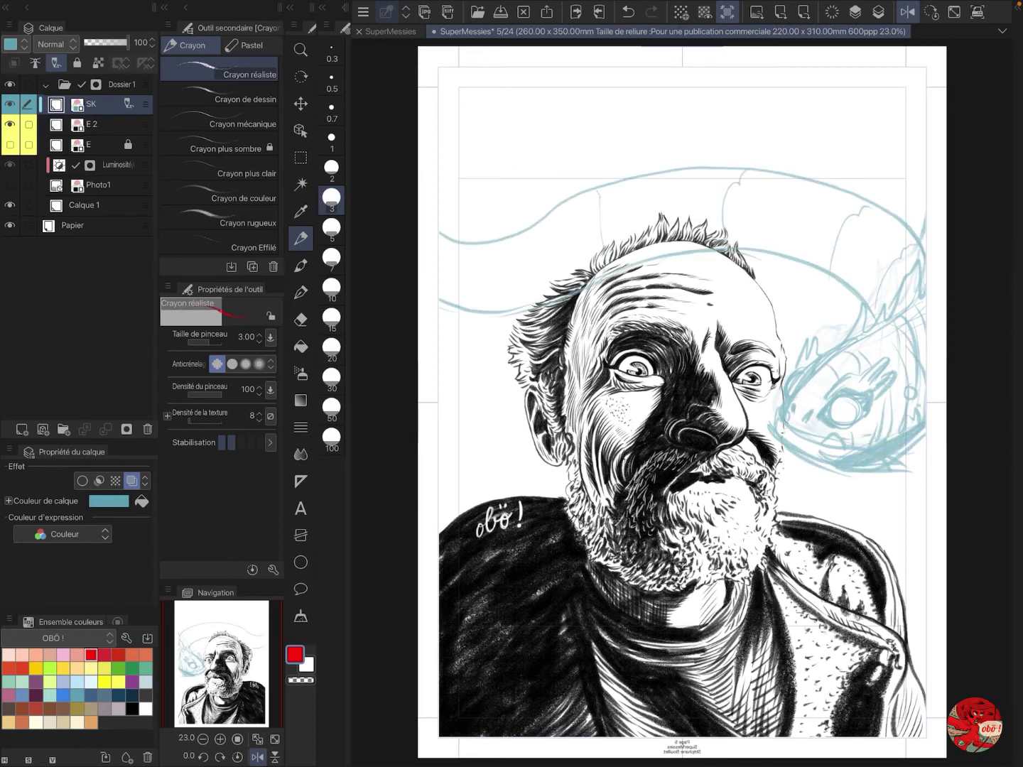
Step: Sketch a ribbed dorsal fin along the creature's arching back, with curved cross lines around its body
left_click_drag(524, 248, 516, 312)
left_click_drag(452, 249, 448, 306)
mouse_move(923, 270)
left_mouse_down()
mouse_move(438, 256)
mouse_move(438, 217)
mouse_move(508, 227)
left_mouse_up()
left_click_drag(604, 152, 623, 178)
left_click_drag(684, 143, 720, 163)
left_click_drag(870, 170, 920, 228)
mouse_move(578, 157)
left_mouse_down()
mouse_move(876, 167)
mouse_move(440, 217)
left_mouse_up()
left_click_drag(824, 147, 861, 190)
left_click_drag(892, 176, 914, 226)
key("c")
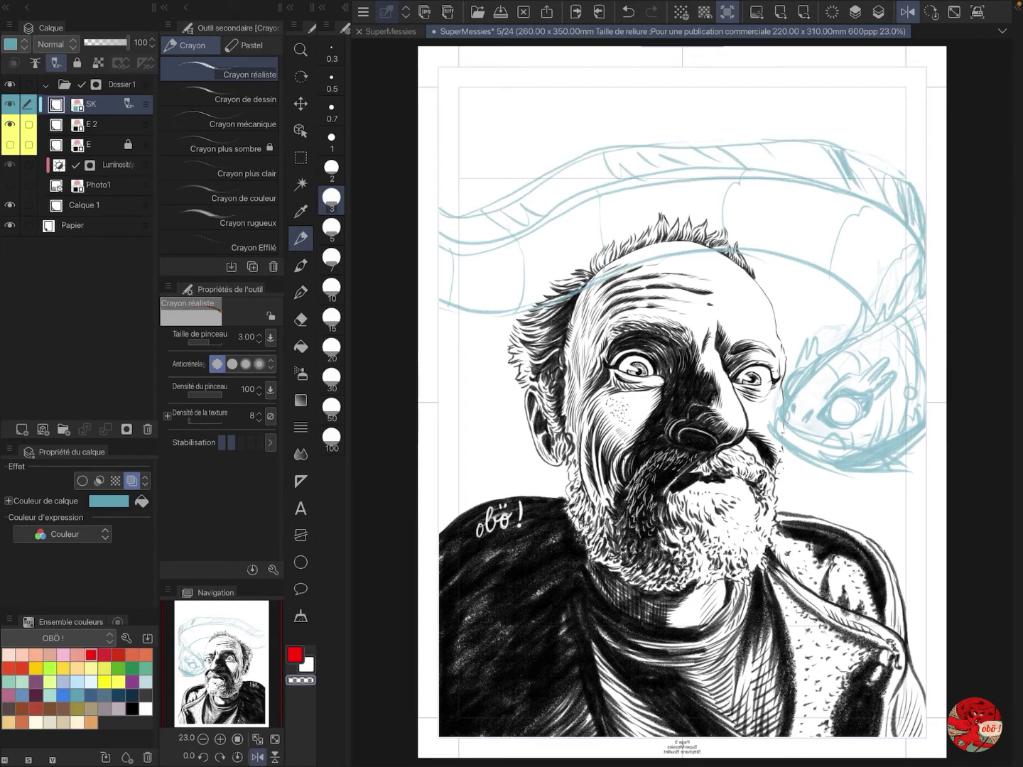
left_click_drag(660, 144, 483, 216)
key("c")
mouse_move(475, 115)
left_mouse_down()
mouse_move(565, 114)
mouse_move(603, 127)
left_mouse_up()
left_click_drag(460, 142, 584, 139)
key("ctrl+z")
key("ctrl+z")
key("ctrl+z")
key("ctrl+z")
key("ctrl+z")
left_click_drag(815, 220, 809, 226)
mouse_move(844, 267)
left_mouse_down()
mouse_move(810, 291)
mouse_move(839, 302)
mouse_move(774, 283)
mouse_move(807, 297)
left_mouse_up()
key("ctrl+z")
key("ctrl+z")
key("ctrl+z")
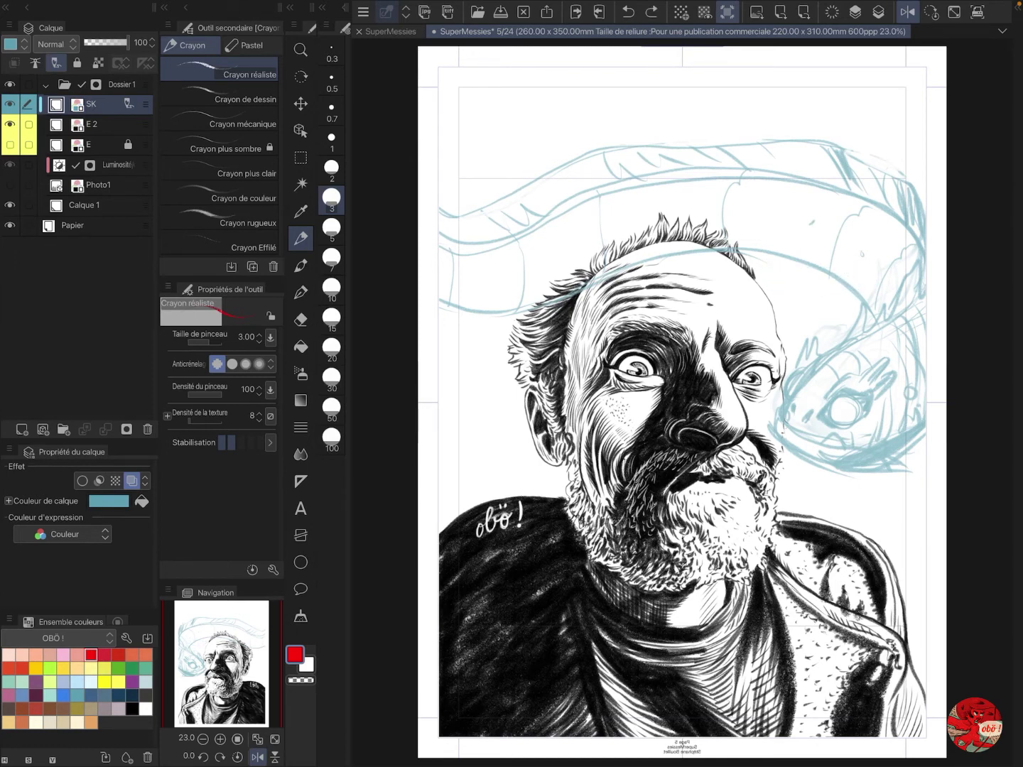
Step: Sketch elongated markings and spots on the body behind the creature's head, filling the lower patch with hatching
left_click_drag(737, 208, 870, 238)
left_click_drag(863, 278, 865, 289)
left_click_drag(762, 226, 838, 259)
left_click_drag(838, 260, 866, 276)
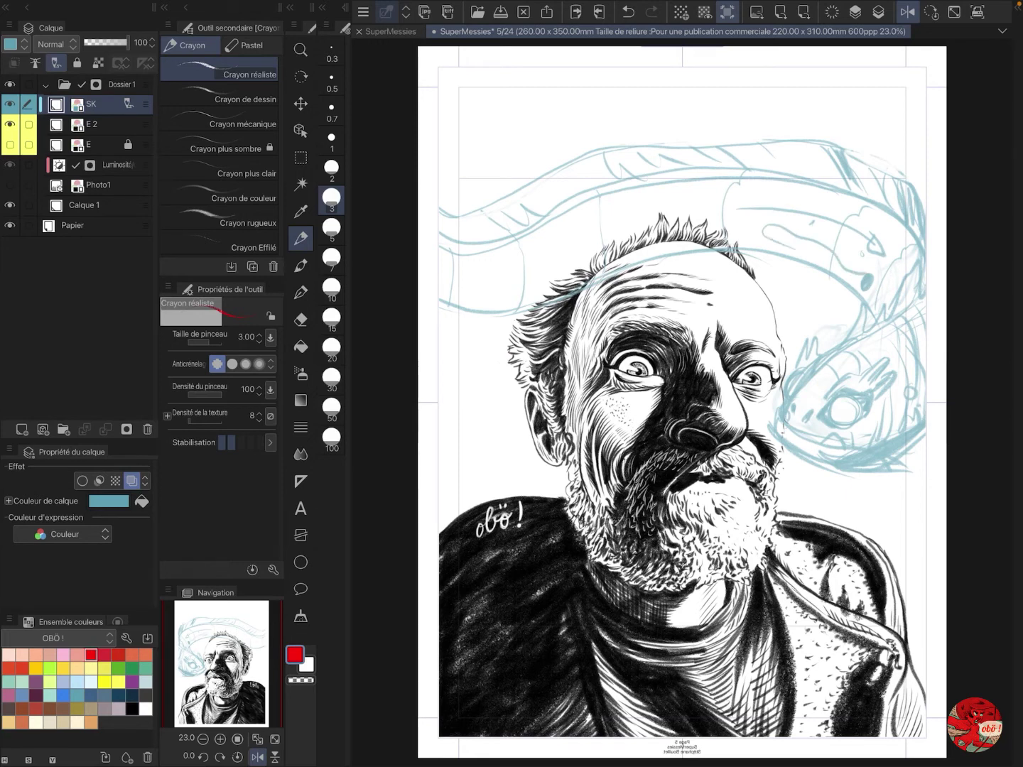
mouse_move(767, 238)
left_mouse_down()
mouse_move(863, 293)
mouse_move(829, 257)
left_mouse_up()
left_click_drag(811, 241, 860, 291)
key("ctrl+z")
key("ctrl+z")
mouse_move(787, 270)
left_mouse_down()
mouse_move(856, 302)
mouse_move(844, 291)
mouse_move(856, 313)
left_mouse_up()
mouse_move(824, 148)
left_mouse_down()
mouse_move(825, 306)
mouse_move(845, 308)
left_mouse_up()
mouse_move(785, 183)
left_mouse_down()
mouse_move(784, 292)
mouse_move(845, 294)
left_mouse_up()
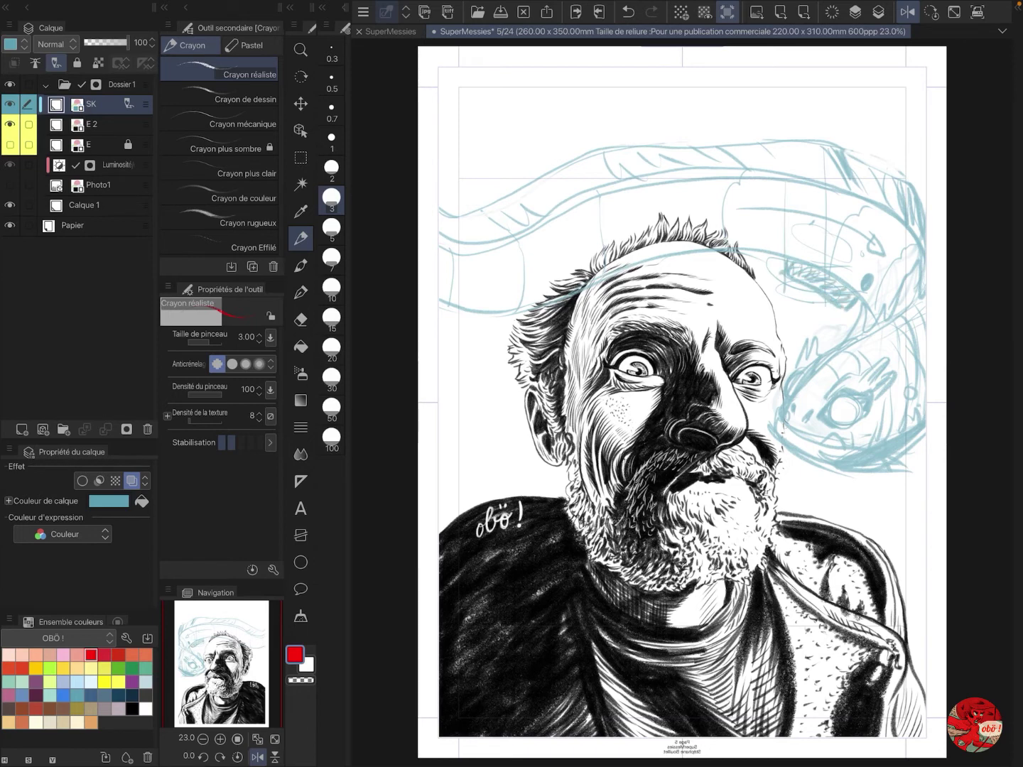
Step: Add more rays to the creature's dorsal fin and draw long markings along the arching body
left_click_drag(776, 146, 799, 177)
left_click_drag(802, 152, 824, 181)
mouse_move(568, 179)
left_mouse_down()
mouse_move(591, 196)
mouse_move(561, 204)
left_mouse_up()
mouse_move(541, 231)
left_mouse_down()
mouse_move(688, 192)
mouse_move(493, 262)
left_mouse_up()
mouse_move(742, 182)
left_mouse_down()
mouse_move(905, 268)
mouse_move(869, 235)
left_mouse_up()
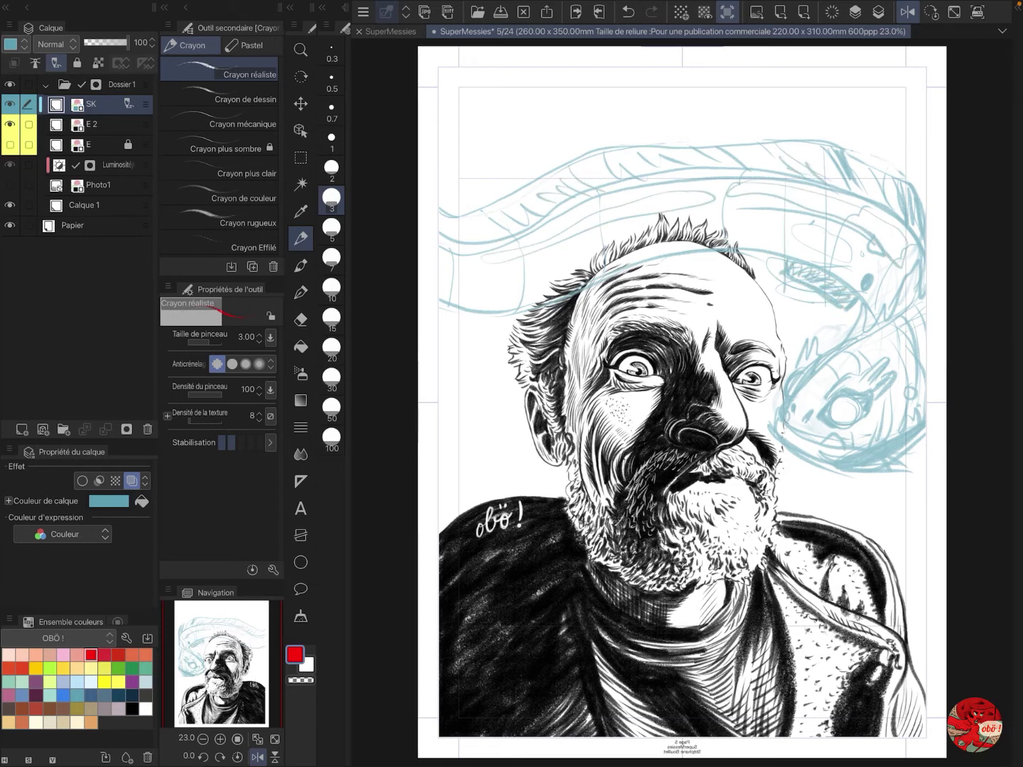
Step: Erase the heavy lower jaw of the creature and redraw a slimmer mouth with teeth and a curved jaw line
key("e")
left_click_drag(831, 463, 926, 418)
key("p")
left_click_drag(778, 423, 824, 438)
left_click_drag(771, 431, 855, 462)
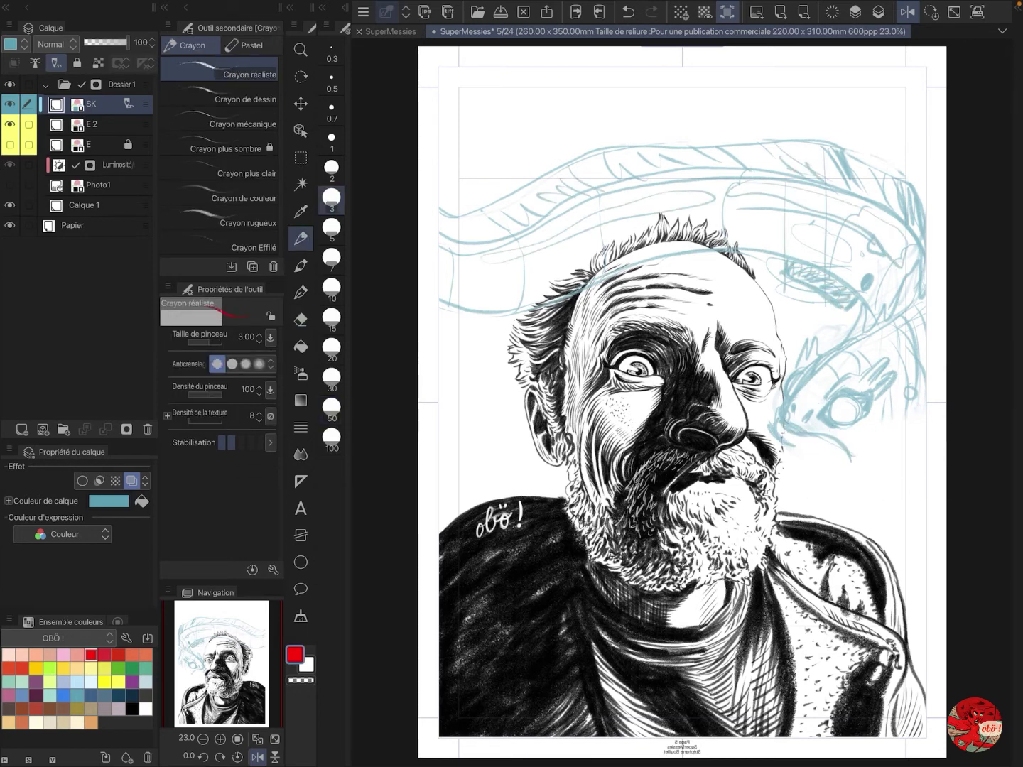
left_click_drag(795, 448, 881, 464)
left_click_drag(866, 458, 925, 412)
key("e")
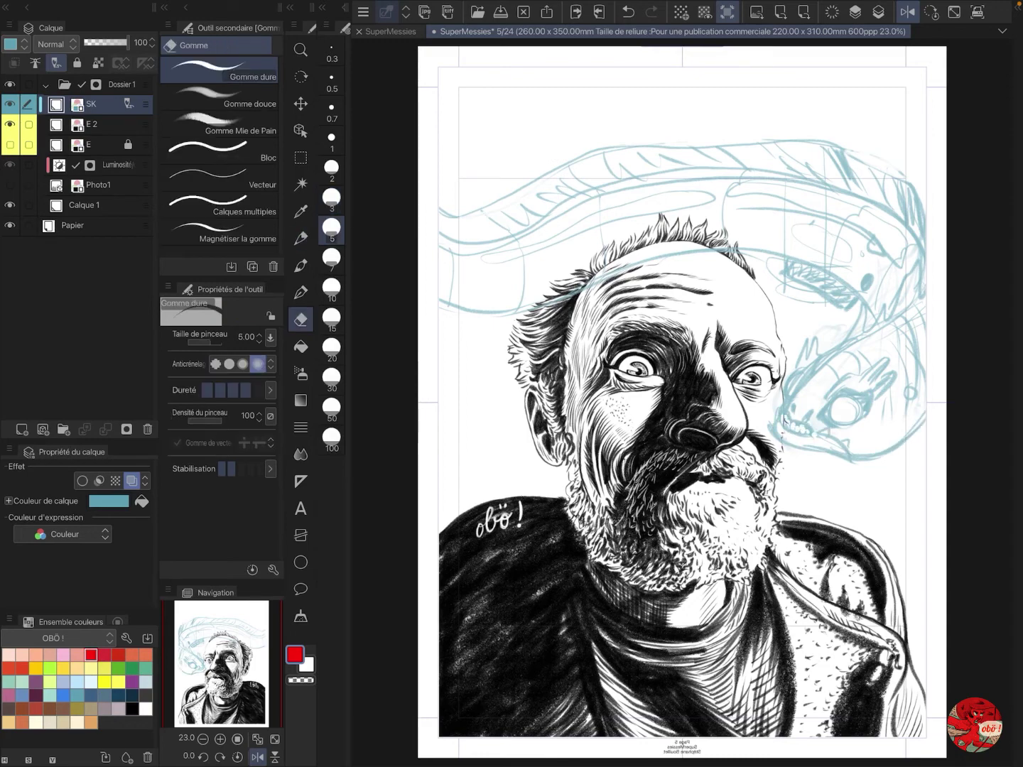
Step: Lasso the iris of the portrait's larger eye on layer E 2 and transform it with a rotation of 6.3 degrees
scroll(682, 402, "up", 5)
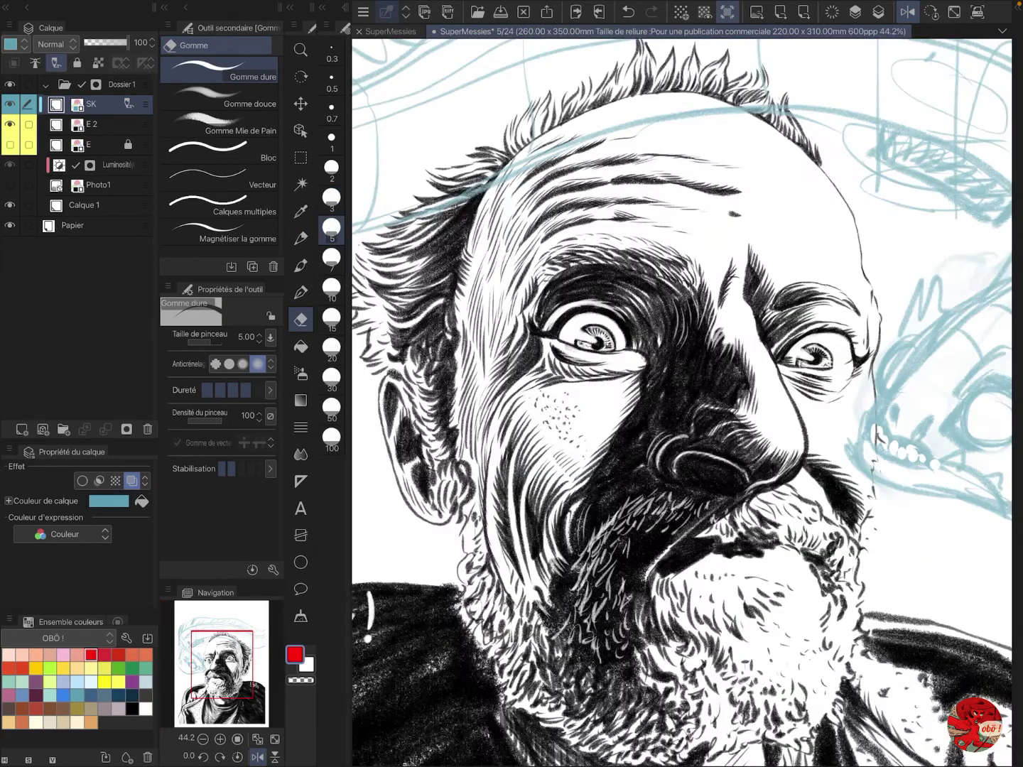
left_click(300, 158)
left_click(93, 125)
left_click(221, 125)
scroll(600, 320, "up", 3)
left_click_drag(561, 336, 615, 324)
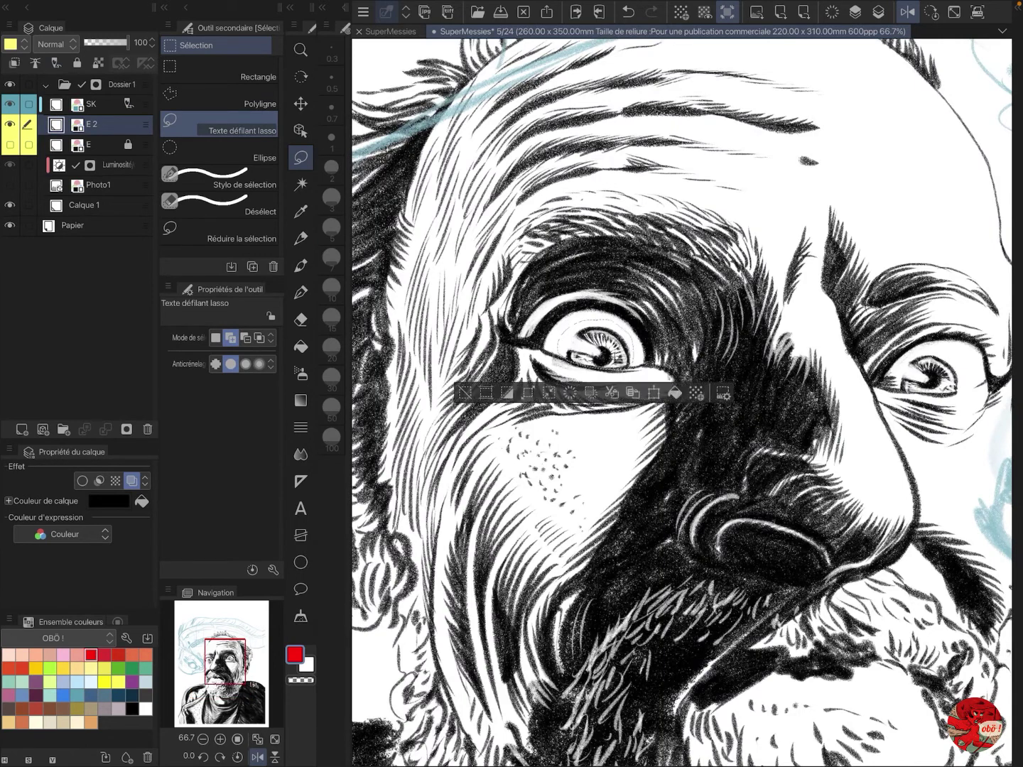
key("ctrl+t")
key("ctrl+0")
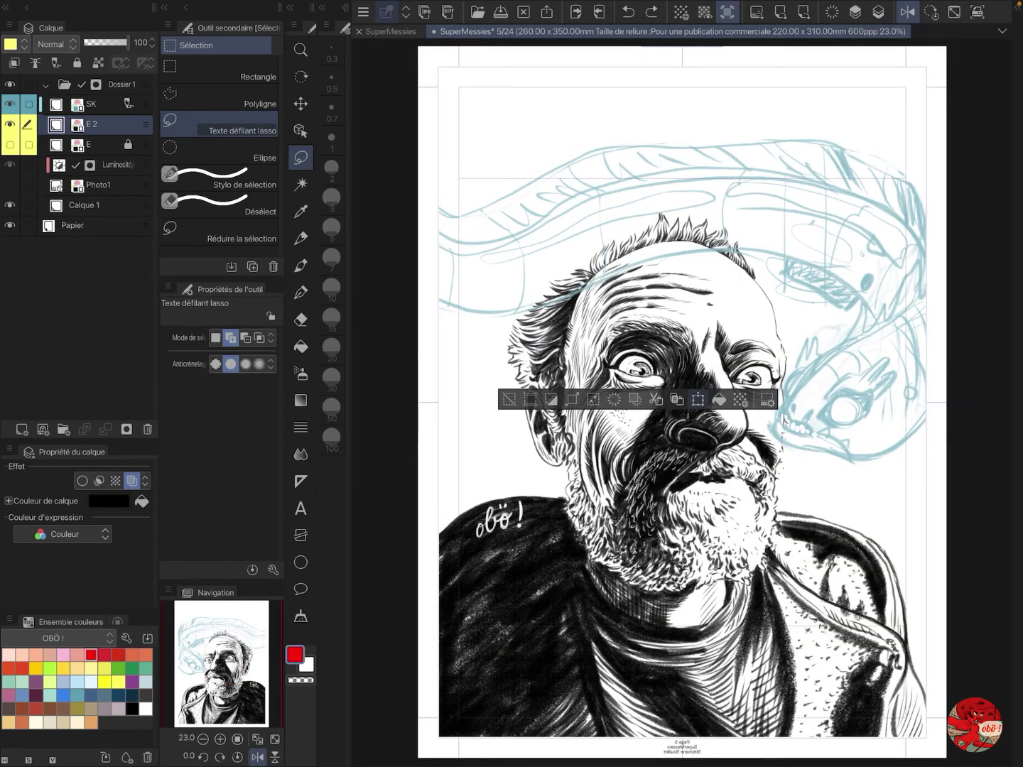
scroll(674, 400, "up", 2)
scroll(682, 400, "up", 2)
left_click_drag(605, 258, 614, 267)
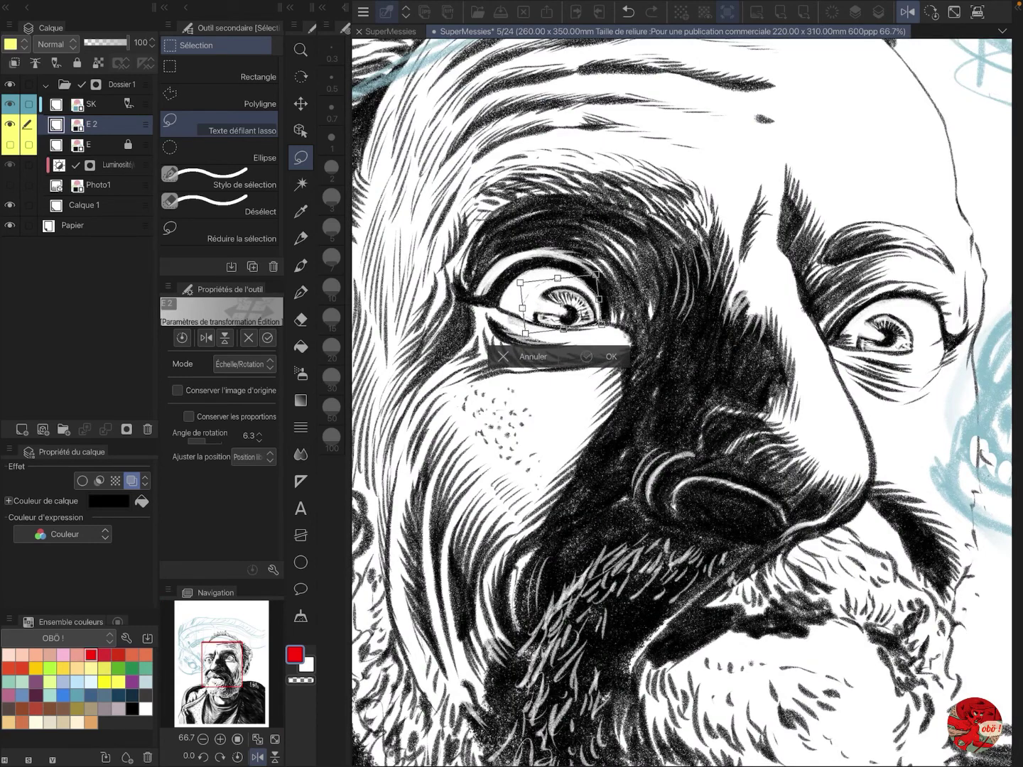
key("Return")
key("ctrl+0")
Step: Add an emptied copy of layer E 2 above SK and rename the original layer portrait
left_click(99, 104)
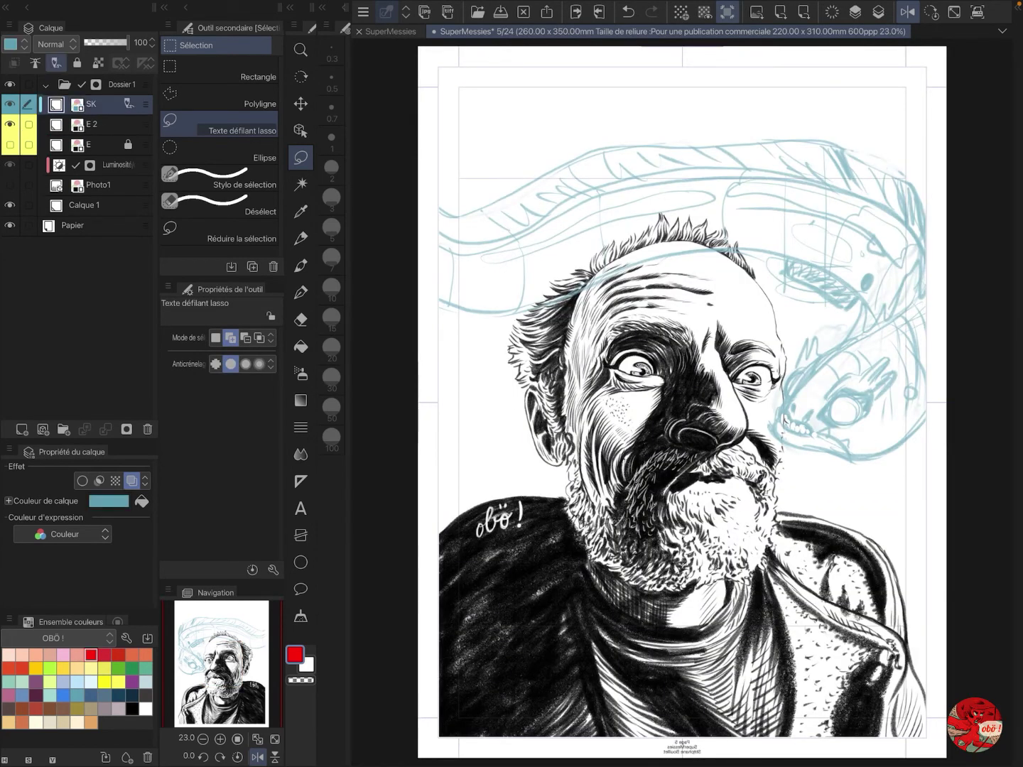
key("ctrl+v")
key("Delete")
double_click(98, 144)
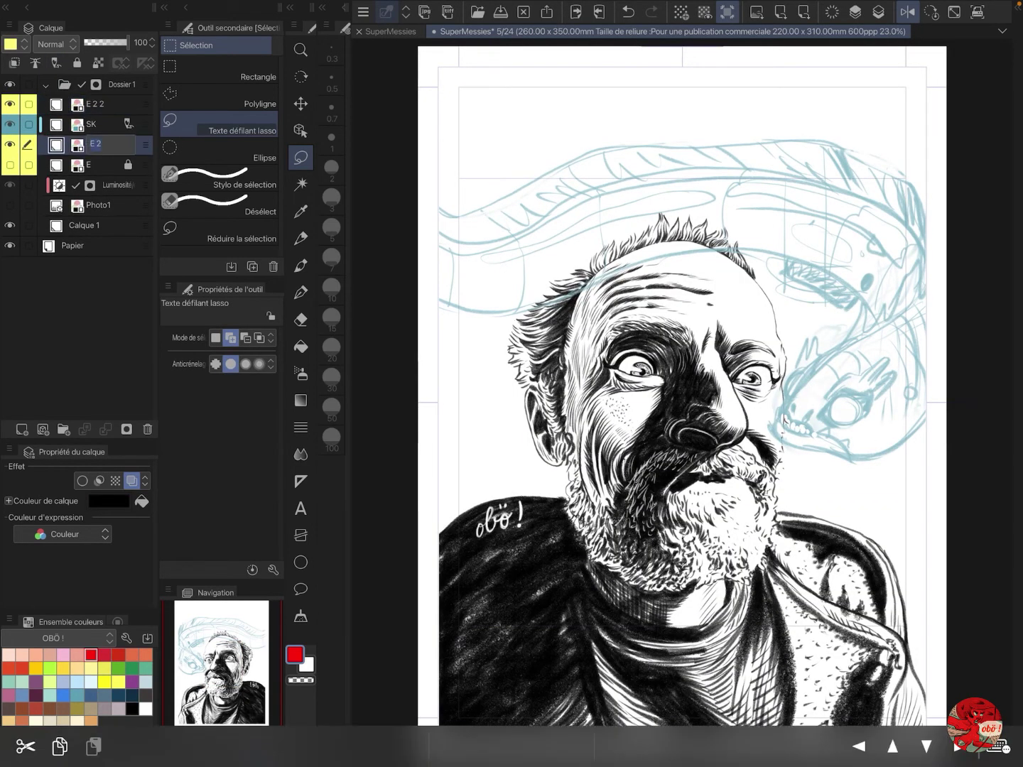
type("portrait")
key("Return")
Step: Reduce the opacity of layer SK to 24 % and lock the portrait layer
left_click(99, 124)
left_click(93, 44)
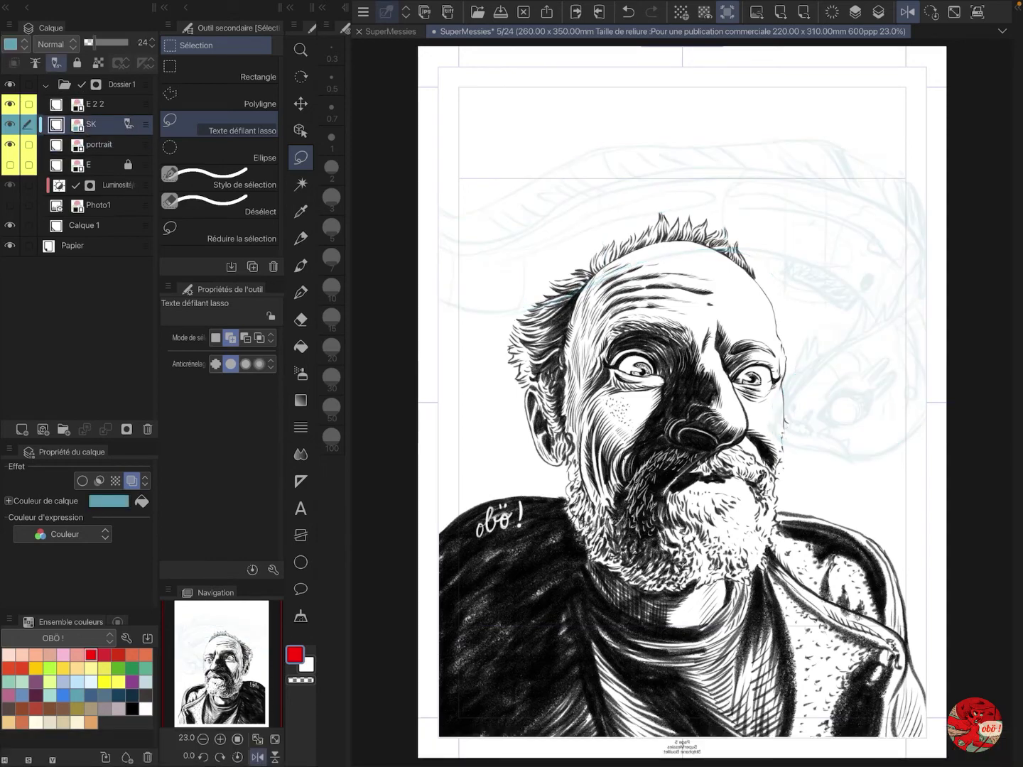
left_click(56, 104, "ctrl")
key("Return")
left_click(98, 144)
left_click(77, 63)
Step: Rename the empty layer above SK as Misery
double_click(99, 104)
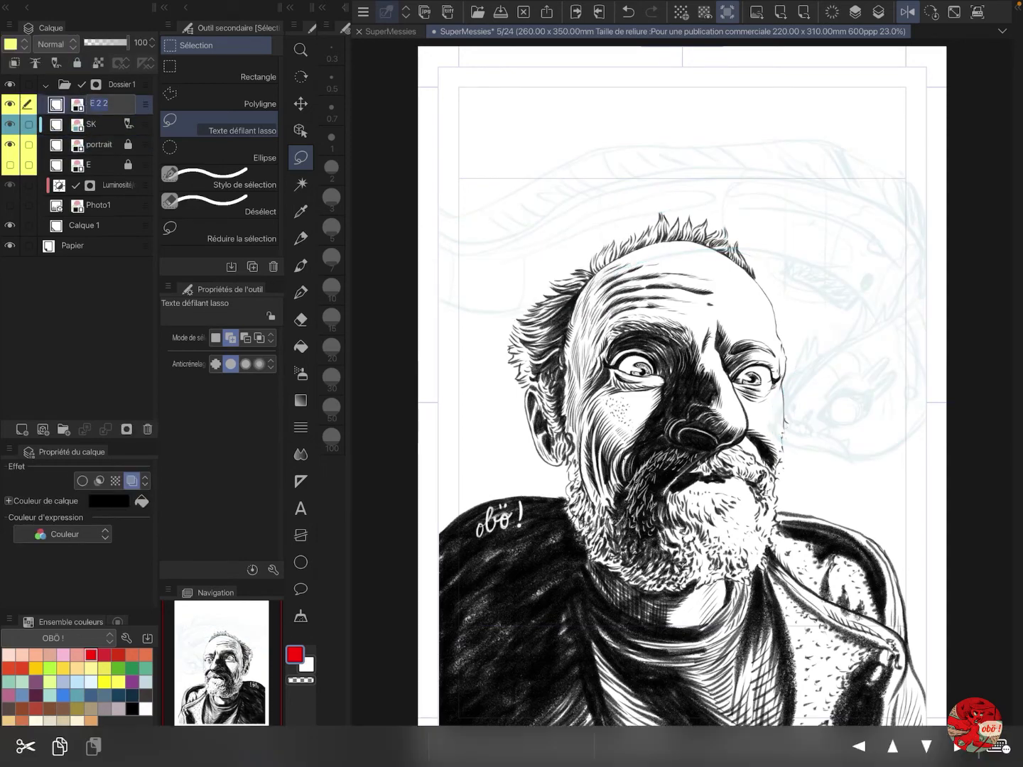
type("Misery")
key("Return")
Step: Ink the creature's round eye and its lids in black on layer Misery with the realistic pencil at size 2
scroll(713, 403, "up", 3)
left_click_drag(788, 354, 458, 300)
left_click(300, 238)
left_click(331, 170)
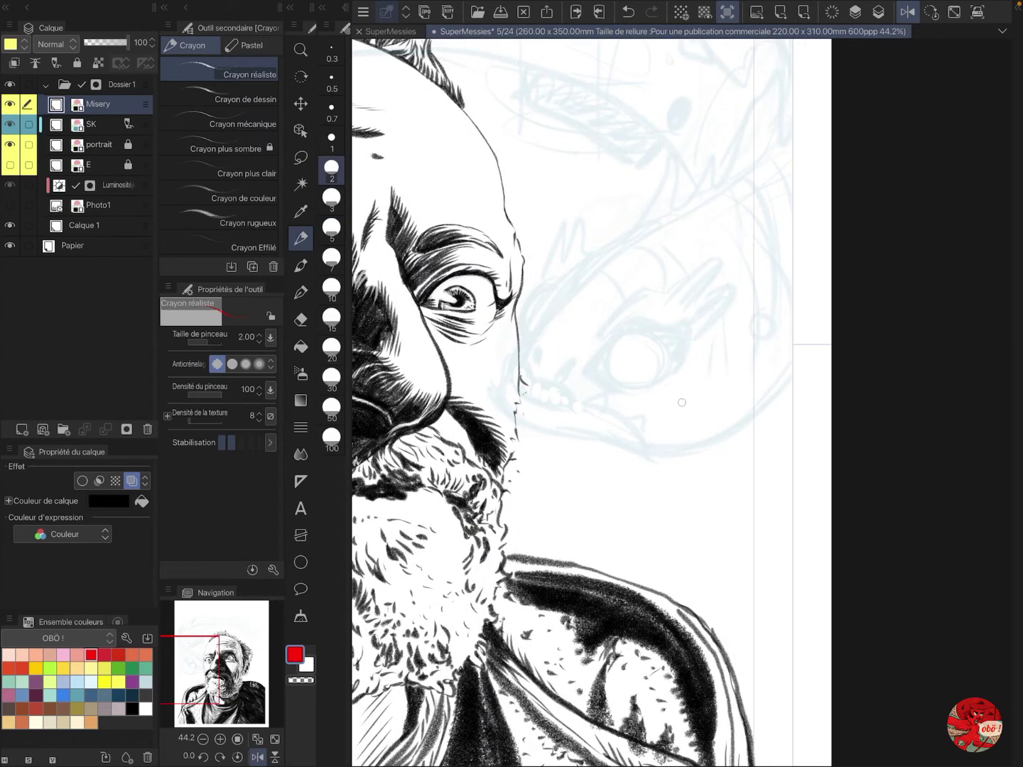
mouse_move(578, 347)
left_mouse_down()
mouse_move(621, 335)
mouse_move(665, 340)
mouse_move(668, 379)
left_mouse_up()
key("ctrl+z")
left_click_drag(584, 367, 668, 353)
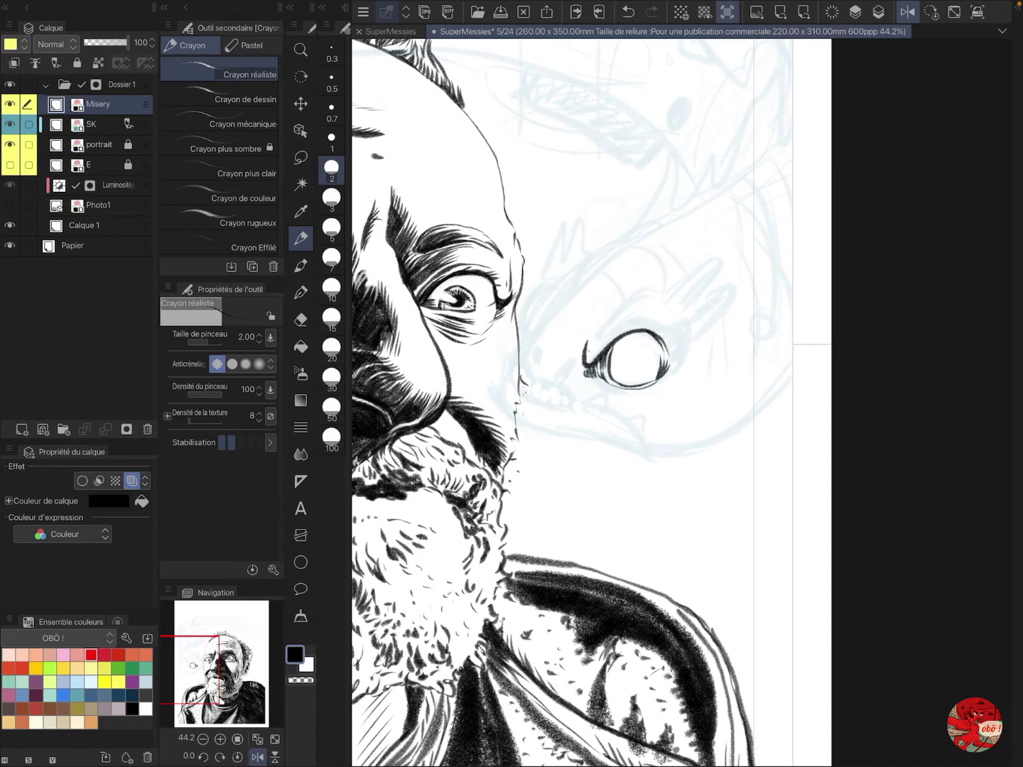
left_click_drag(993, 3, 994, 213)
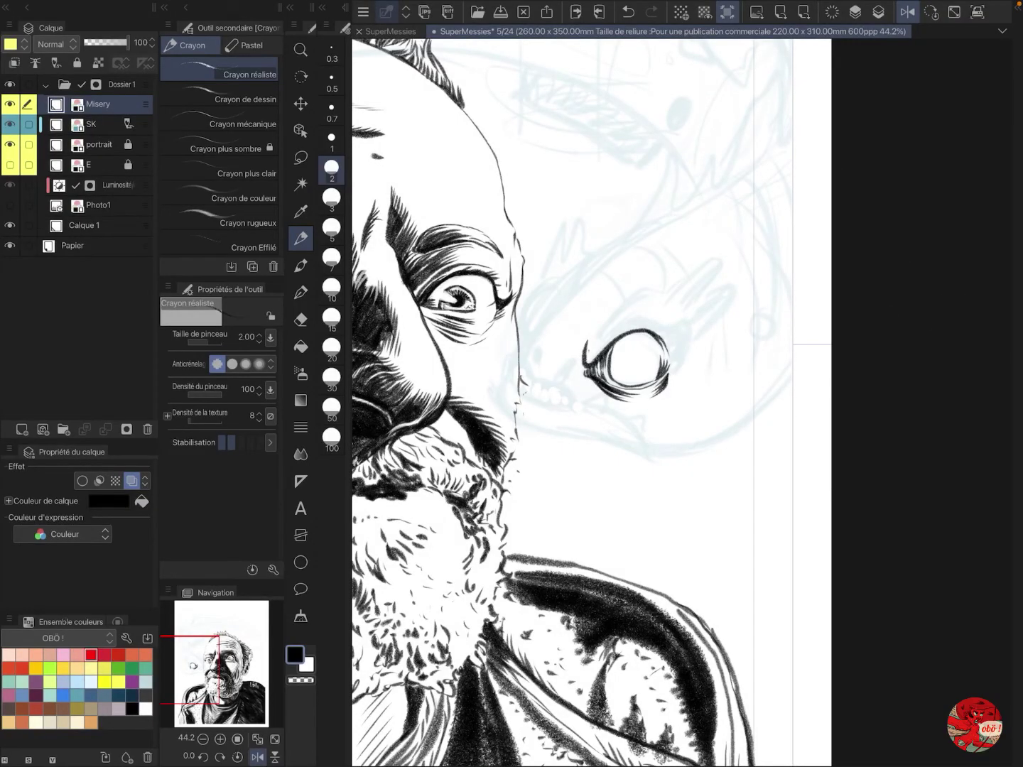
Step: Ink the dark-tipped brow spikes above the creature's eye and detail its iris with concentric rings
mouse_move(587, 341)
left_mouse_down()
mouse_move(650, 283)
mouse_move(710, 278)
left_mouse_up()
key("ctrl+z")
left_click_drag(656, 305, 720, 253)
mouse_move(724, 258)
left_mouse_down()
mouse_move(686, 310)
mouse_move(671, 312)
left_mouse_up()
mouse_move(721, 257)
left_mouse_down()
mouse_move(690, 297)
mouse_move(738, 283)
mouse_move(703, 325)
mouse_move(681, 310)
left_mouse_up()
mouse_move(655, 286)
left_mouse_down()
mouse_move(674, 271)
mouse_move(654, 294)
left_mouse_up()
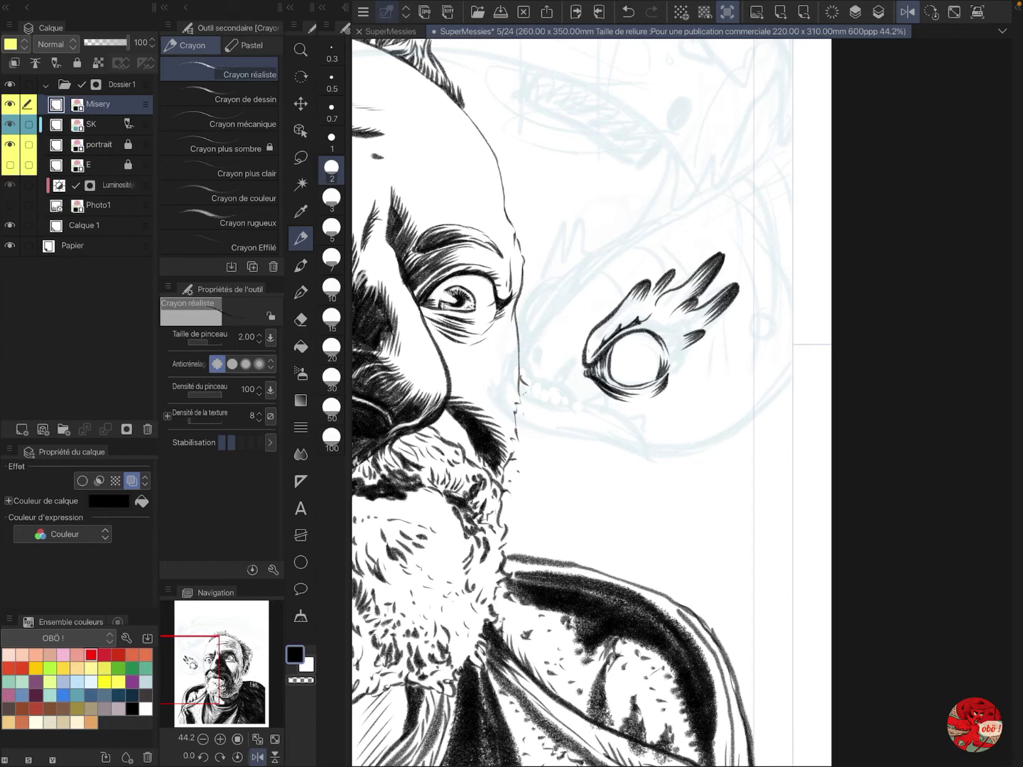
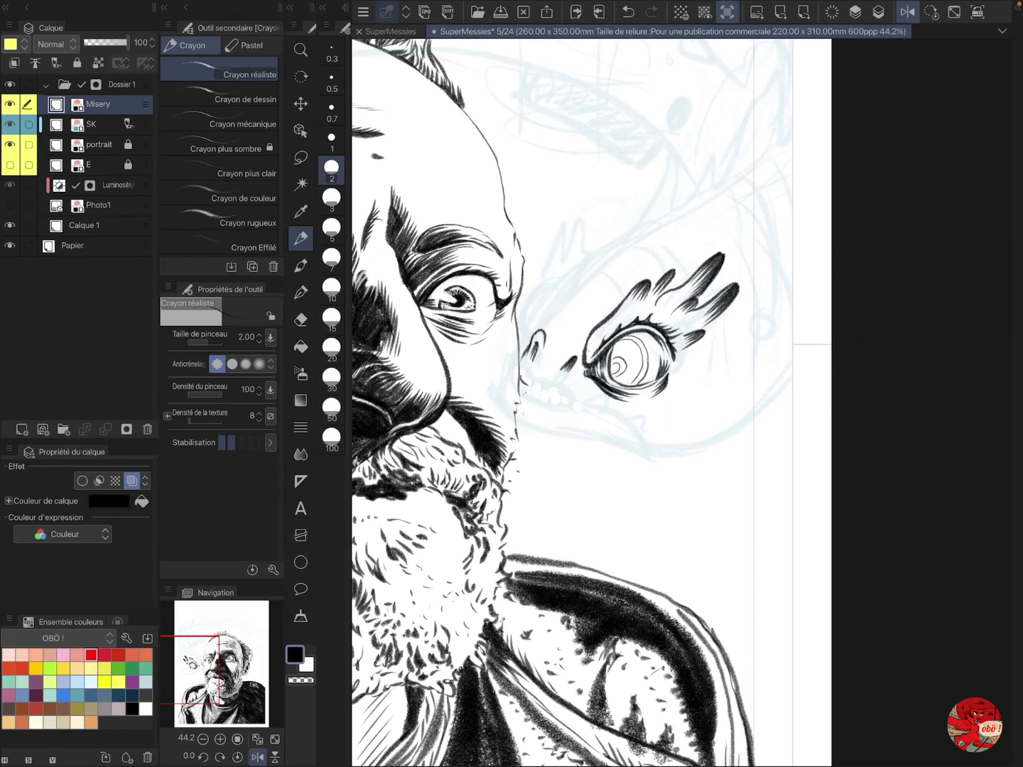
Step: Hide the portrait layer and try to ink the creature's snout, upper teeth and mouth line
left_click(10, 143)
mouse_move(517, 344)
left_mouse_down()
mouse_move(508, 366)
mouse_move(623, 427)
left_mouse_up()
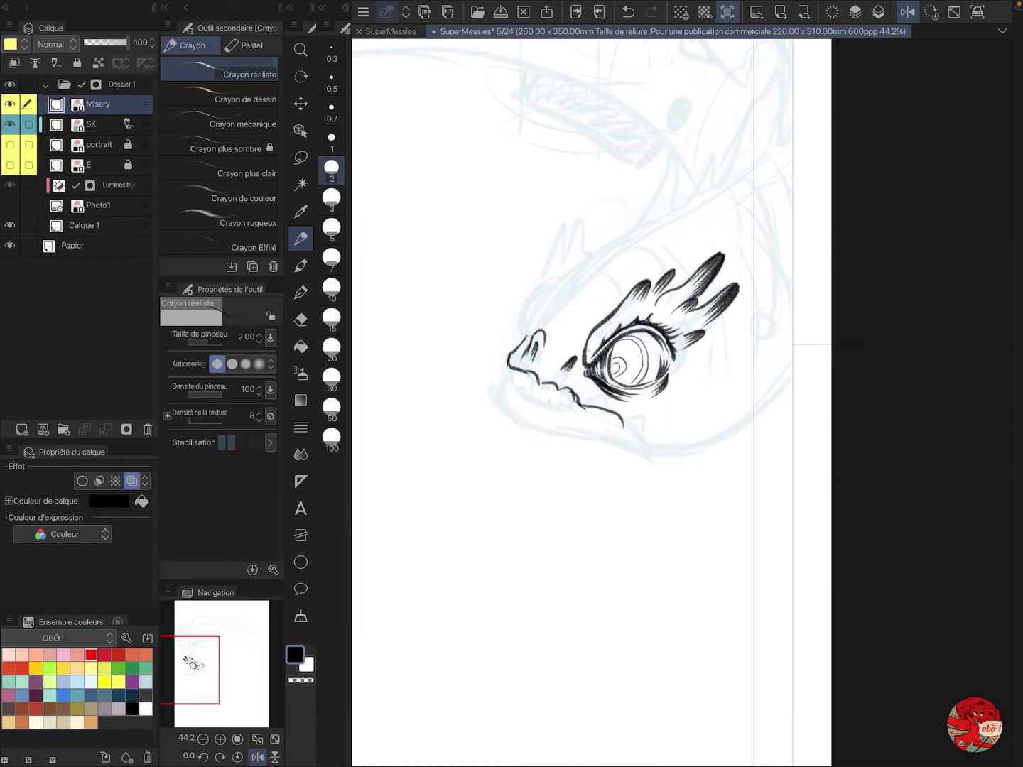
left_click_drag(535, 386, 574, 400)
left_click_drag(514, 377, 551, 395)
mouse_move(579, 403)
left_mouse_down()
mouse_move(597, 393)
mouse_move(603, 408)
mouse_move(673, 440)
left_mouse_up()
left_click_drag(681, 413, 695, 407)
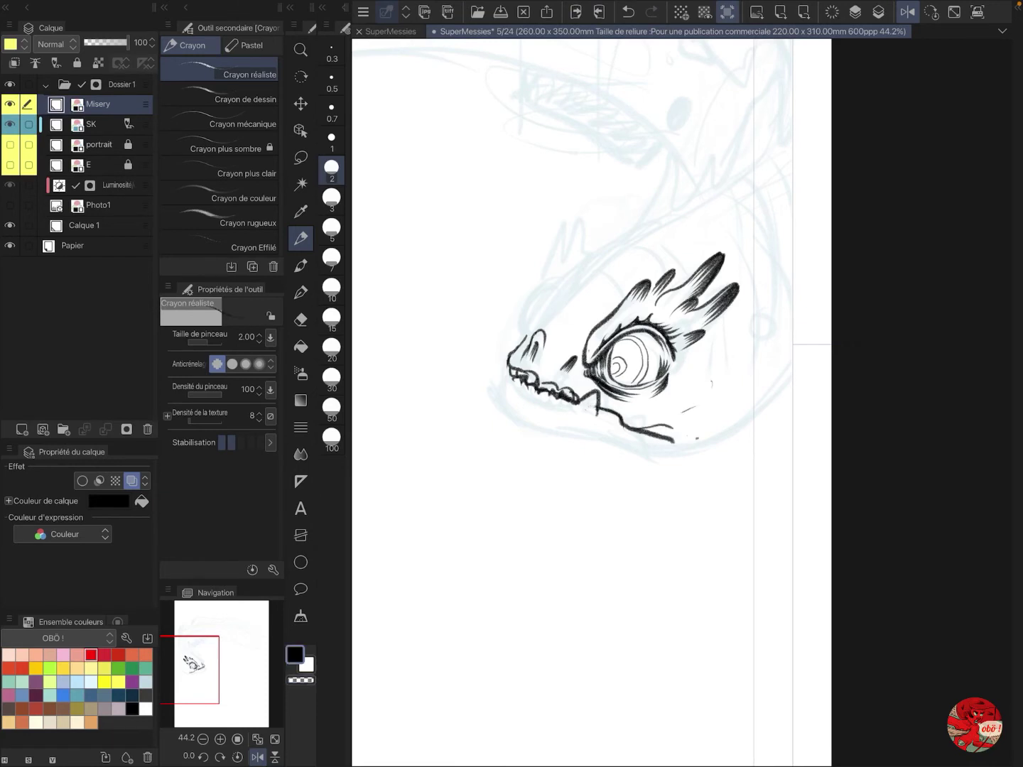
left_click_drag(623, 486, 571, 541)
mouse_move(622, 497)
left_mouse_down()
mouse_move(578, 525)
mouse_move(664, 496)
mouse_move(696, 537)
left_mouse_up()
mouse_move(696, 537)
left_mouse_down()
mouse_move(678, 588)
mouse_move(699, 544)
left_mouse_up()
mouse_move(678, 585)
left_mouse_down()
mouse_move(706, 568)
mouse_move(700, 547)
left_mouse_up()
key("c")
left_click_drag(679, 579, 704, 567)
key("ctrl+z")
key("ctrl+z")
key("ctrl+z")
key("ctrl+z")
key("ctrl+z")
key("ctrl+z")
key("ctrl+z")
key("ctrl+z")
key("ctrl+z")
key("ctrl+z")
key("ctrl+z")
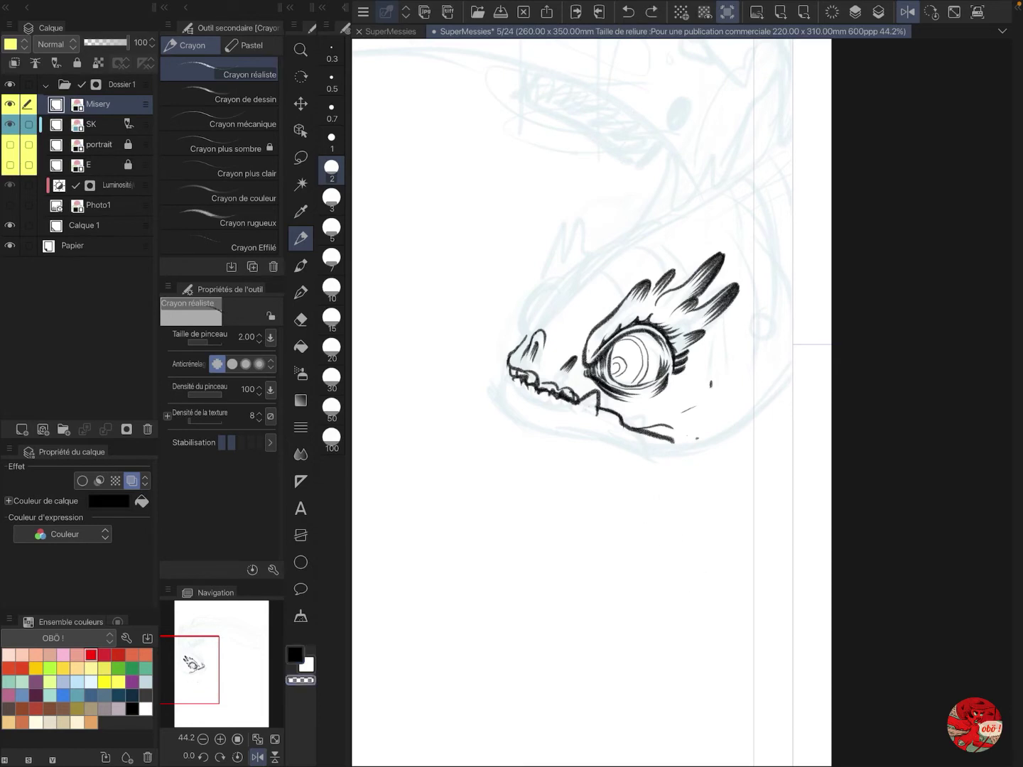
Step: Try to outline the creature's teeth with a lower lip line
key("c")
left_click_drag(510, 378, 623, 426)
left_click_drag(600, 412, 618, 419)
key("ctrl+z")
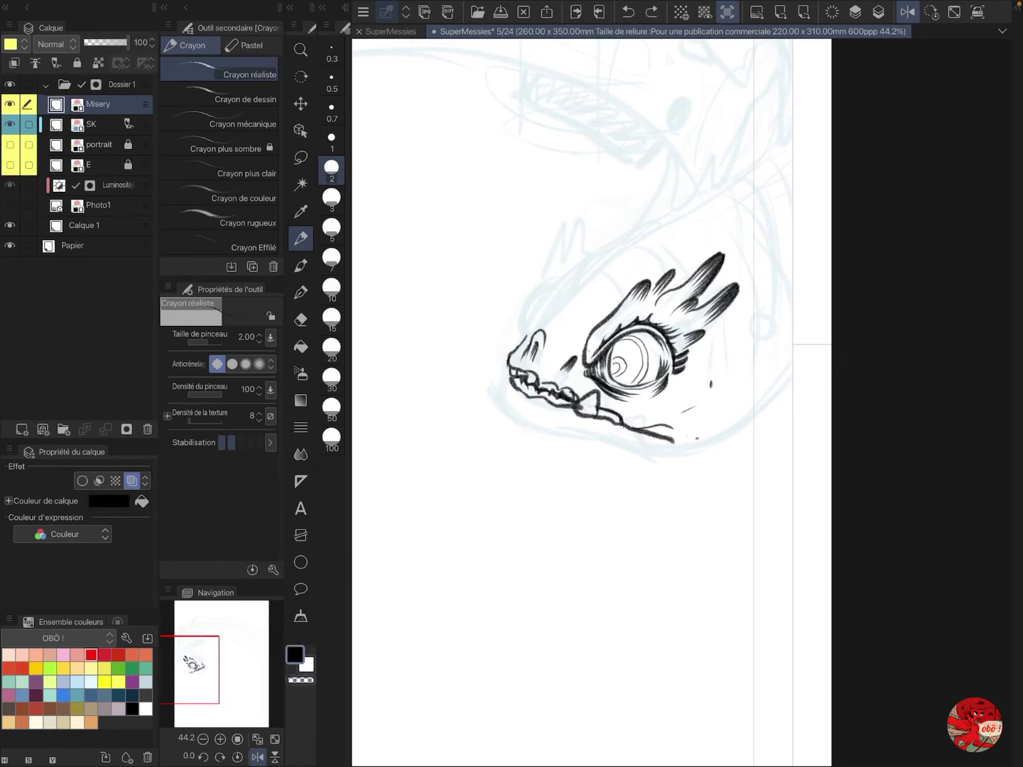
key("ctrl+z")
key("ctrl+z")
key("ctrl+z")
Step: Erase the inked snout, teeth and mouth line from layer Misery
key("e")
left_click_drag(507, 370, 674, 442)
left_click_drag(614, 420, 632, 438)
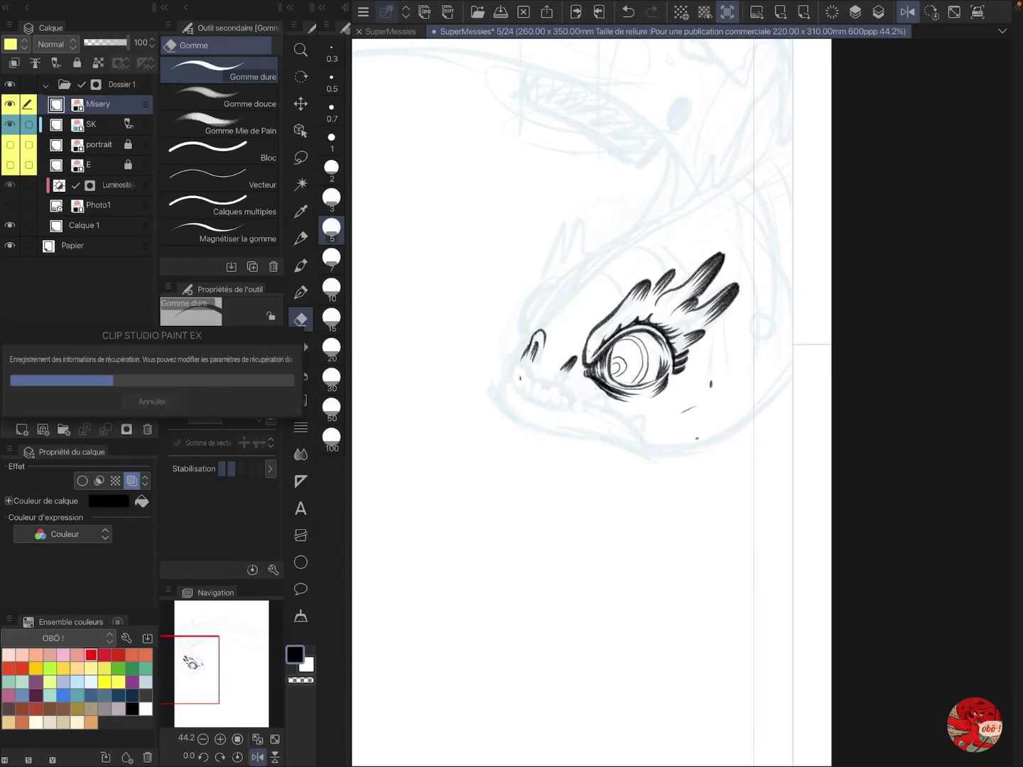
Step: Ink the contour of the creature's far eye above the nostril and show the portrait layer again
key("p")
left_click_drag(532, 316, 523, 345)
left_click_drag(537, 289, 508, 349)
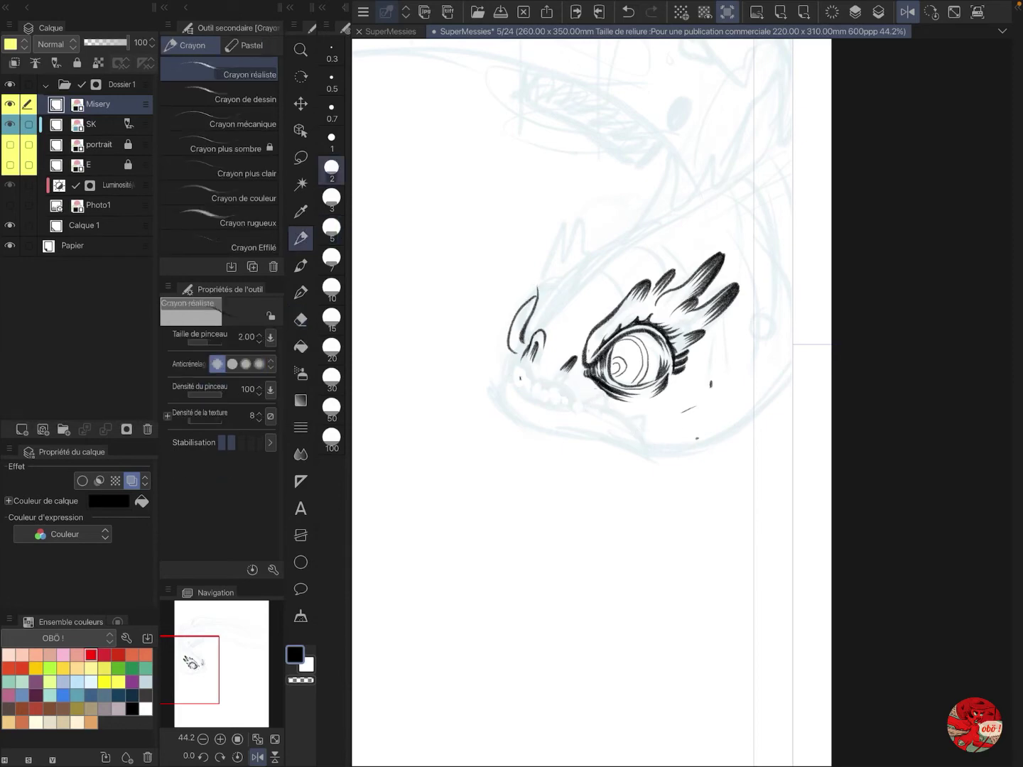
key("ctrl+0")
left_click(10, 144)
scroll(872, 399, "up", 4)
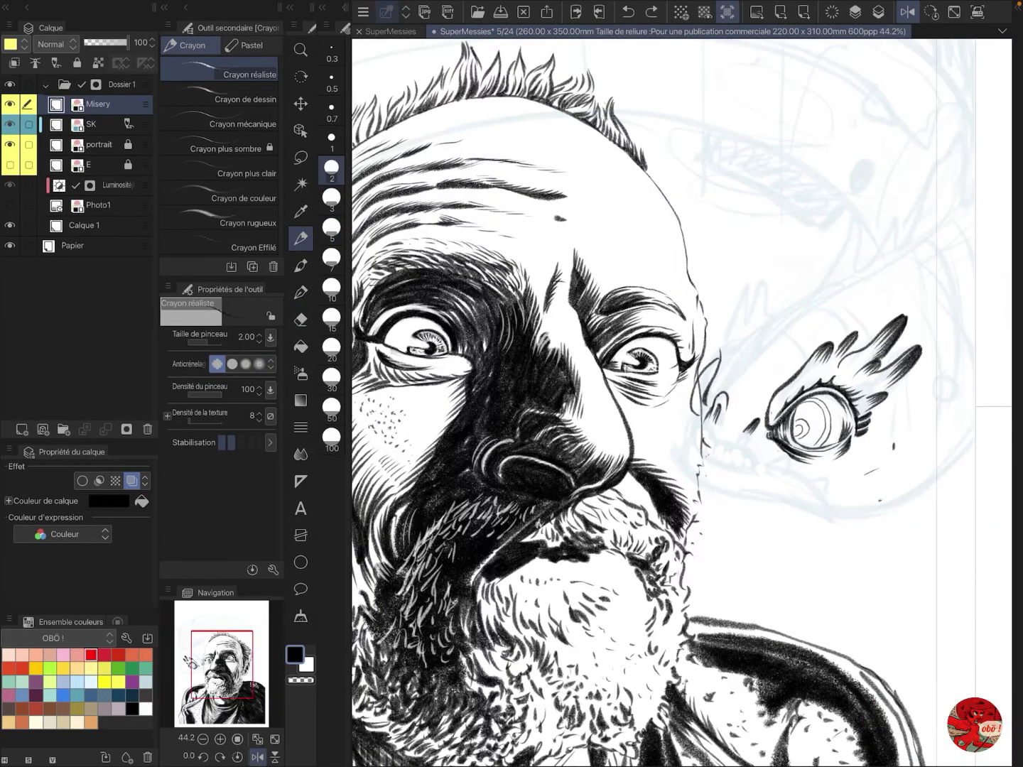
Step: Add a mask to the portrait layer, erase the face edge where the creature's head overlaps it, and relock the layer
left_click_drag(701, 379, 701, 487)
left_click(100, 144)
left_click(76, 63)
left_click(126, 429)
key("e")
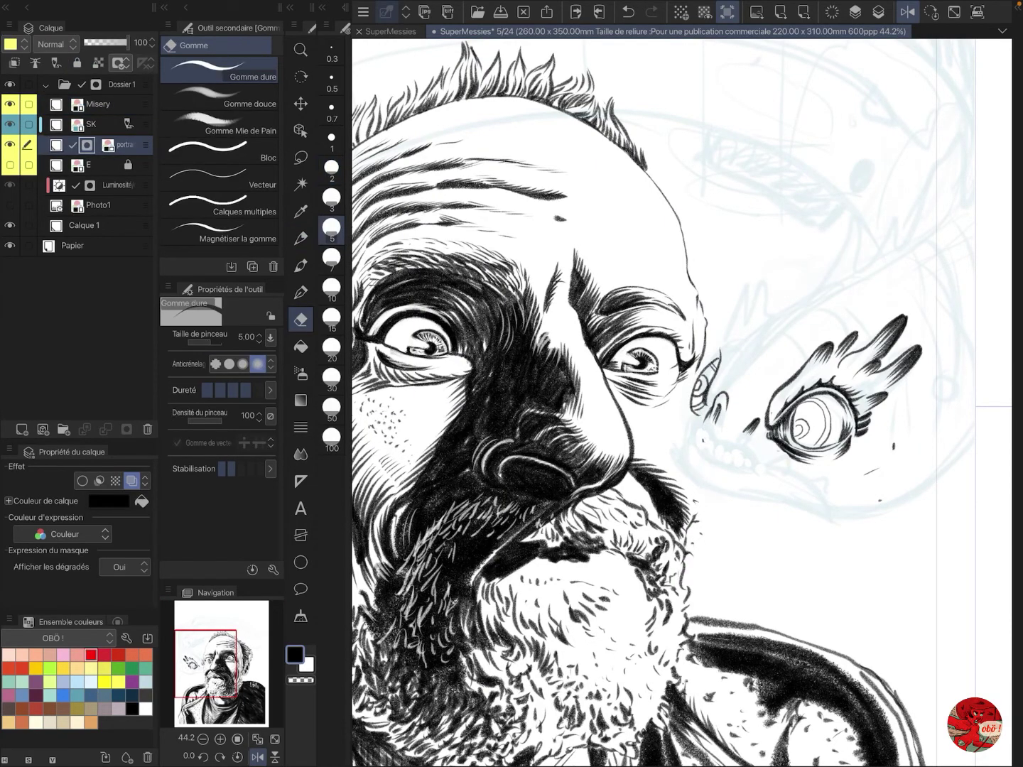
left_click_drag(639, 426, 592, 383)
left_click(77, 62)
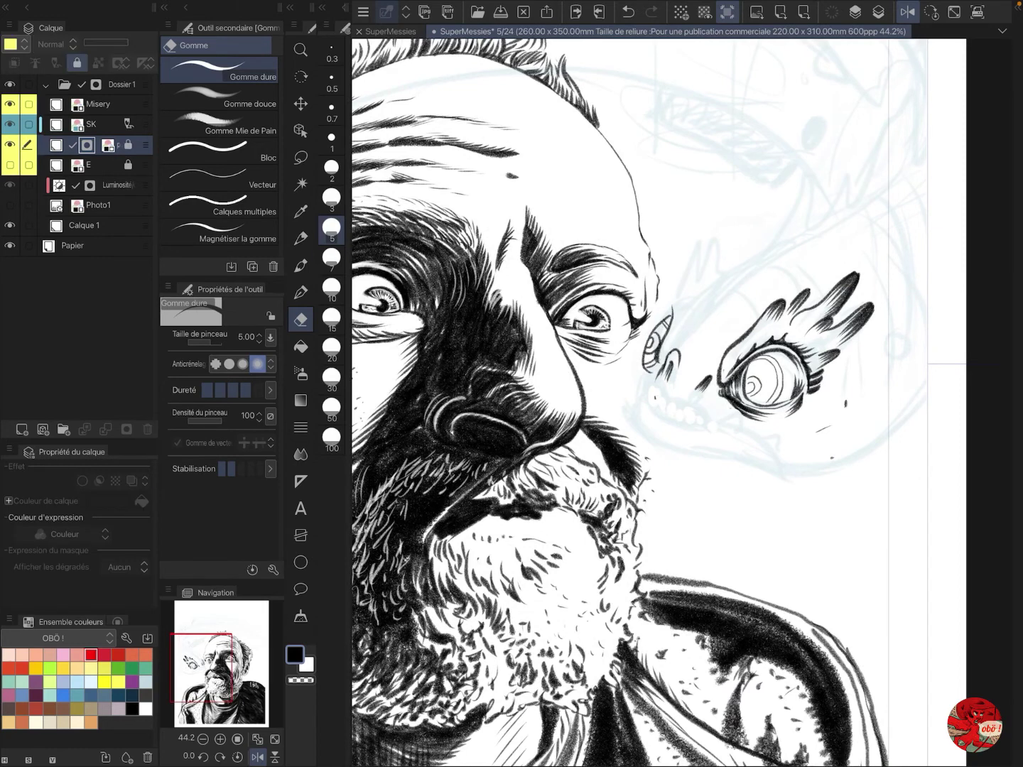
Step: Ink the spiky brow over the creature's far eye on layer Misery, shading the tips of its spikes
left_click(100, 105)
key("p")
key("c")
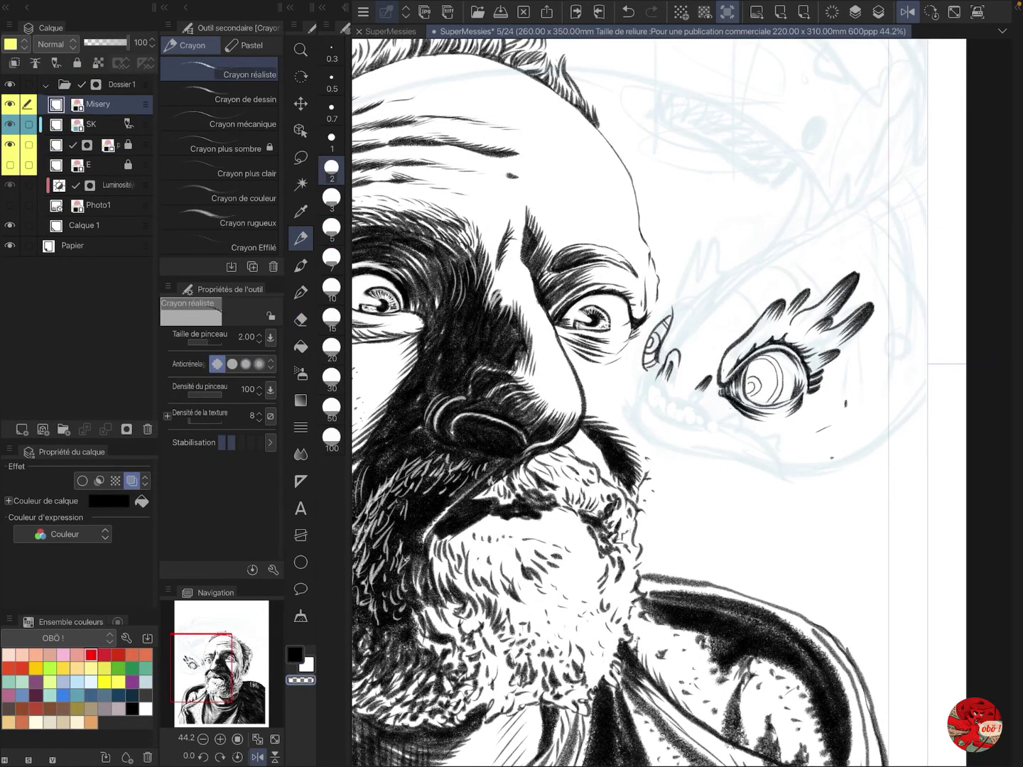
key("c")
mouse_move(663, 318)
left_mouse_down()
mouse_move(683, 298)
mouse_move(674, 344)
left_mouse_up()
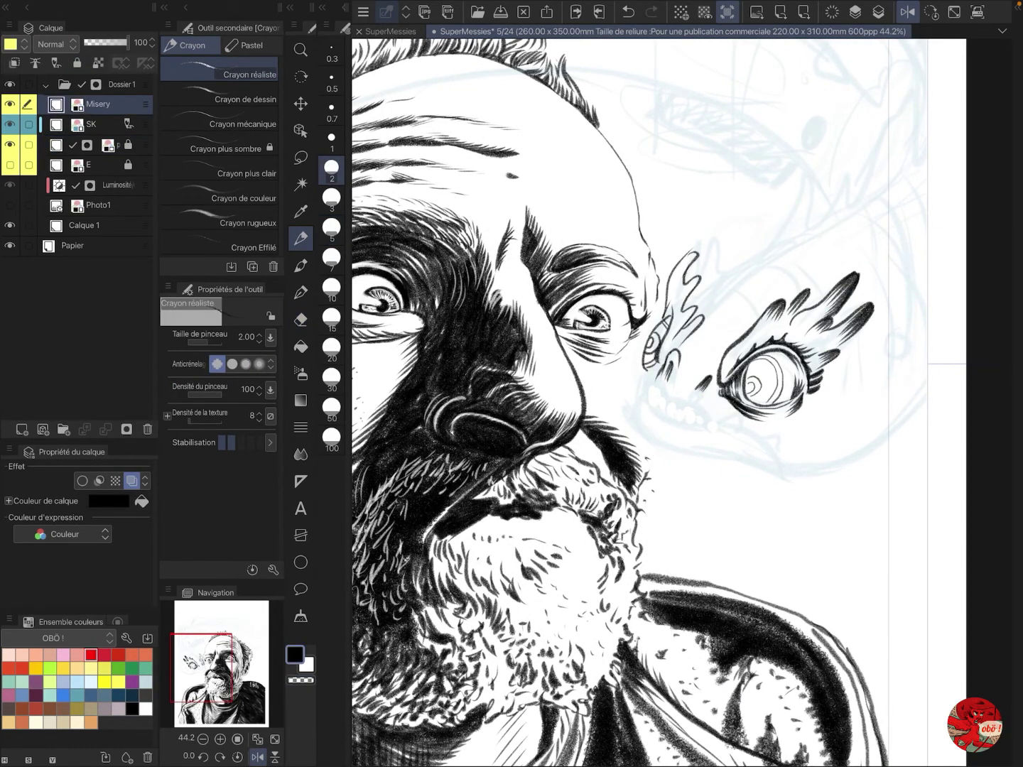
left_click_drag(702, 276, 681, 297)
mouse_move(697, 250)
left_mouse_down()
mouse_move(674, 281)
mouse_move(676, 329)
left_mouse_up()
left_click_drag(702, 317, 678, 344)
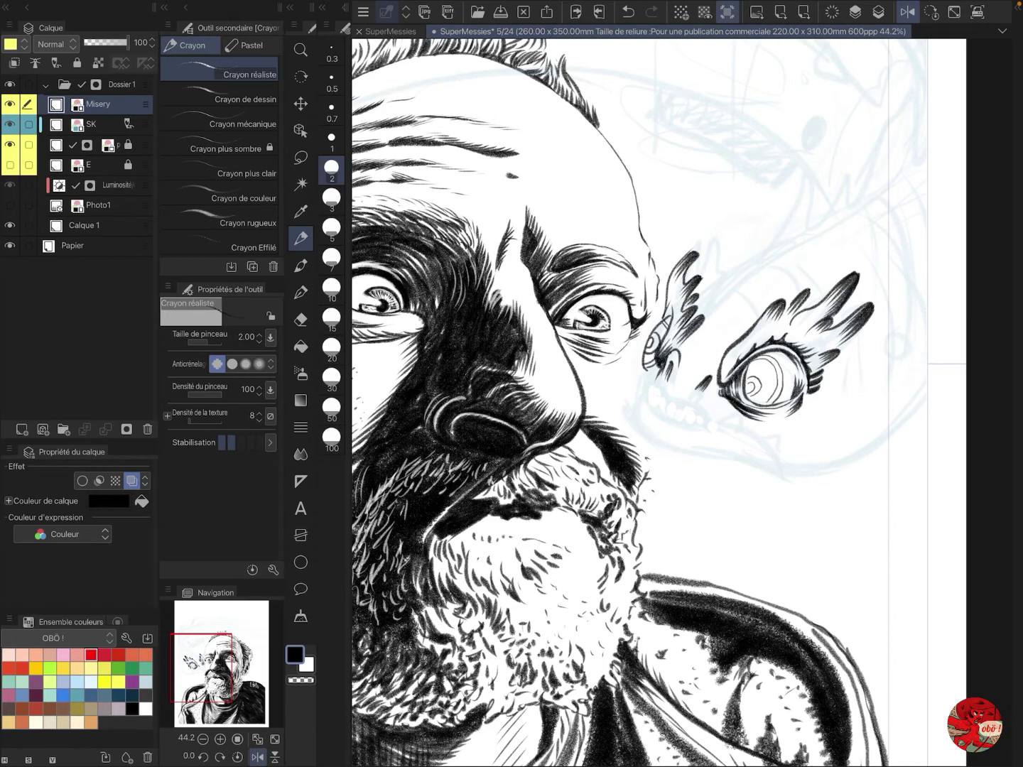
Step: Ink the creature's mouth line and lower jaw outline, ending in a rounded cheek bulge behind the mouth
left_click_drag(699, 427, 856, 450)
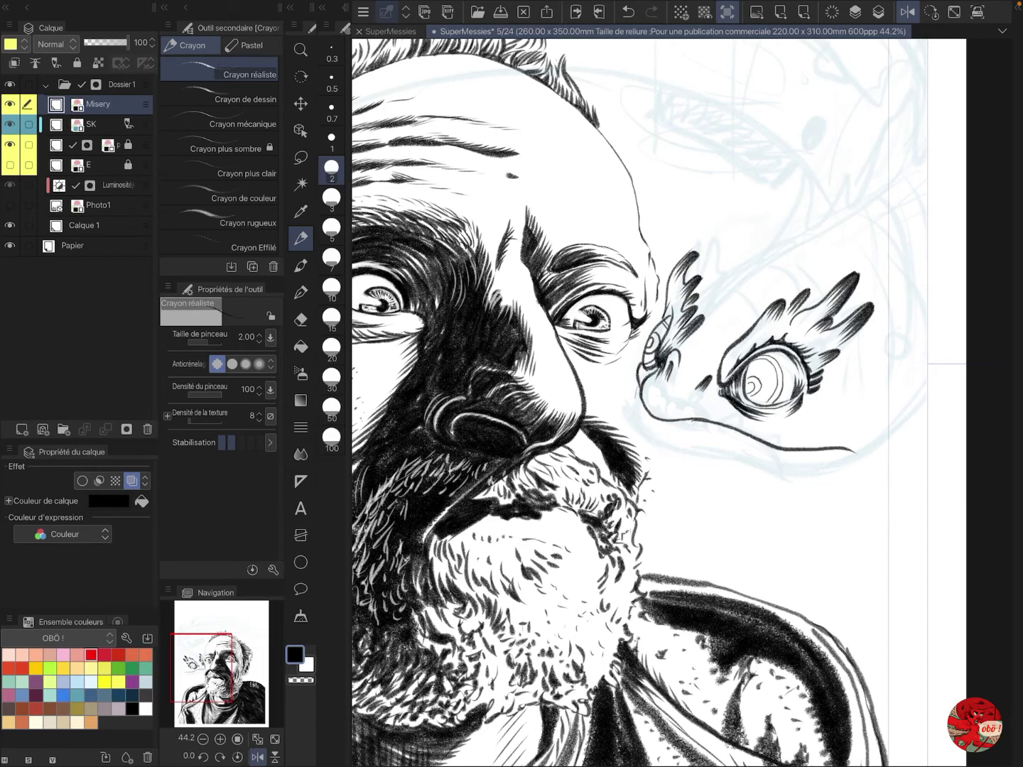
mouse_move(640, 383)
left_mouse_down()
mouse_move(703, 454)
mouse_move(831, 472)
left_mouse_up()
left_click_drag(840, 404, 828, 473)
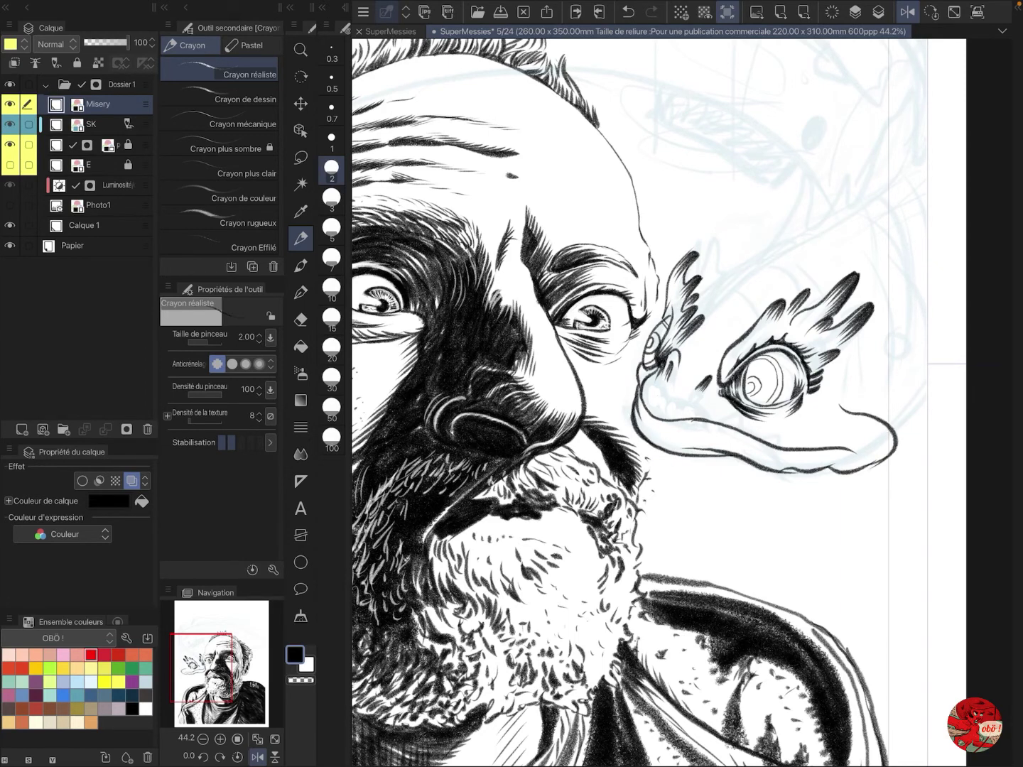
Step: Ink the creature's teeth, the fang near the mouth corner and the inner line of the lower lip
left_click_drag(648, 424, 754, 452)
left_click_drag(705, 435, 742, 445)
mouse_move(747, 431)
left_mouse_down()
mouse_move(782, 430)
mouse_move(786, 451)
left_mouse_up()
key("ctrl+z")
key("c")
key("c")
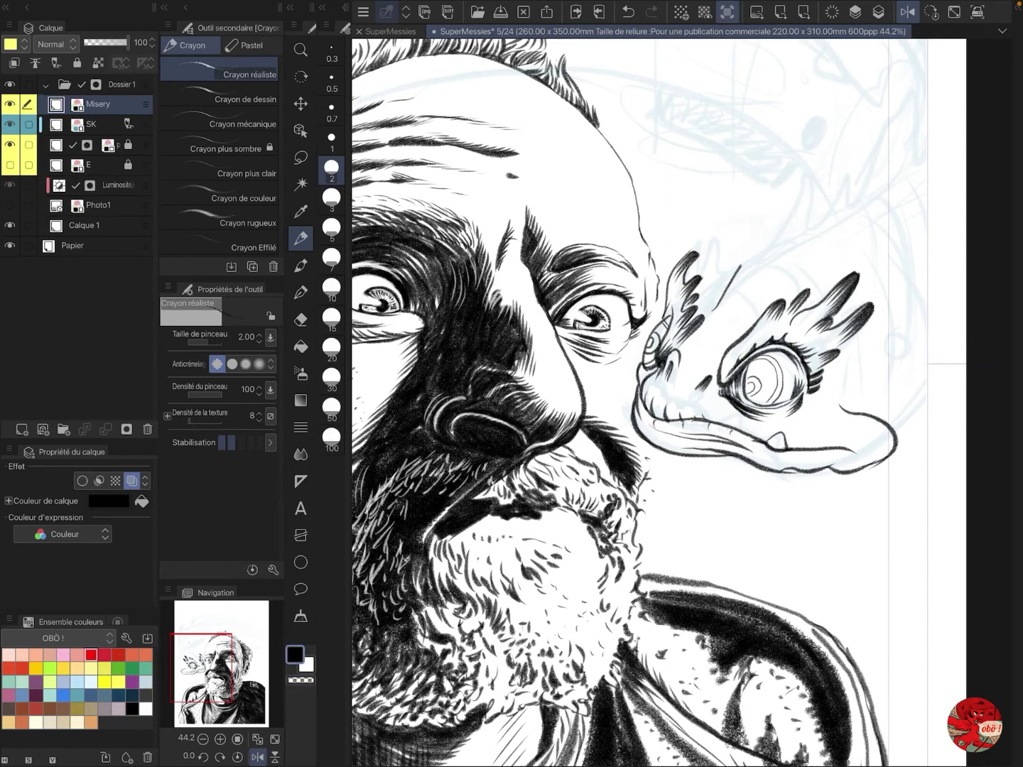
Step: Ink a diagonal row of short spines along the creature's back, rising from behind its far brow
left_click_drag(735, 280, 751, 257)
left_click_drag(754, 271, 784, 239)
left_click_drag(787, 250, 835, 195)
left_click_drag(837, 213, 856, 175)
mouse_move(825, 233)
left_mouse_down()
mouse_move(872, 155)
mouse_move(889, 152)
left_mouse_up()
Step: Thicken and extend the back spines with brush size 3, and hatch the curve behind the creature's cheek
left_click(332, 199)
left_click_drag(845, 214, 857, 193)
mouse_move(792, 230)
left_mouse_down()
mouse_move(804, 203)
mouse_move(789, 213)
left_mouse_up()
left_click_drag(751, 251, 770, 224)
left_click_drag(725, 277, 750, 234)
left_click_drag(710, 303, 718, 275)
left_click_drag(733, 294, 784, 249)
left_click_drag(796, 252, 805, 242)
left_click_drag(834, 230, 844, 217)
left_click_drag(873, 203, 891, 176)
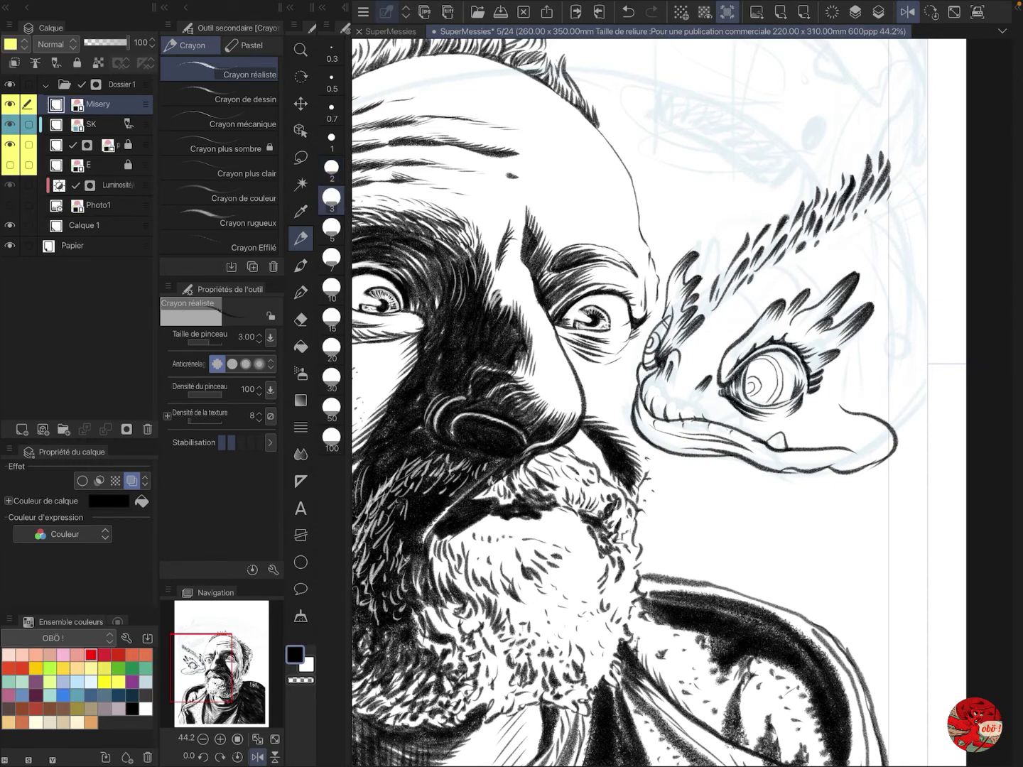
mouse_move(892, 323)
left_mouse_down()
mouse_move(916, 373)
mouse_move(893, 418)
mouse_move(911, 395)
left_mouse_up()
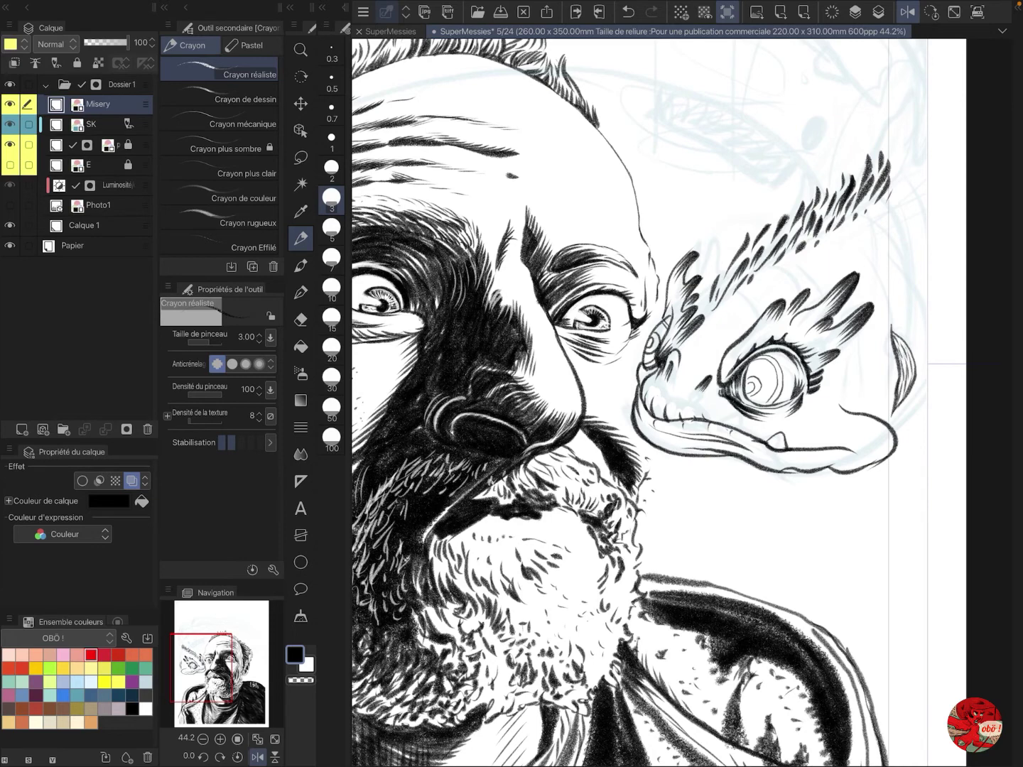
left_click_drag(837, 61, 772, 184)
left_click_drag(777, 155, 789, 170)
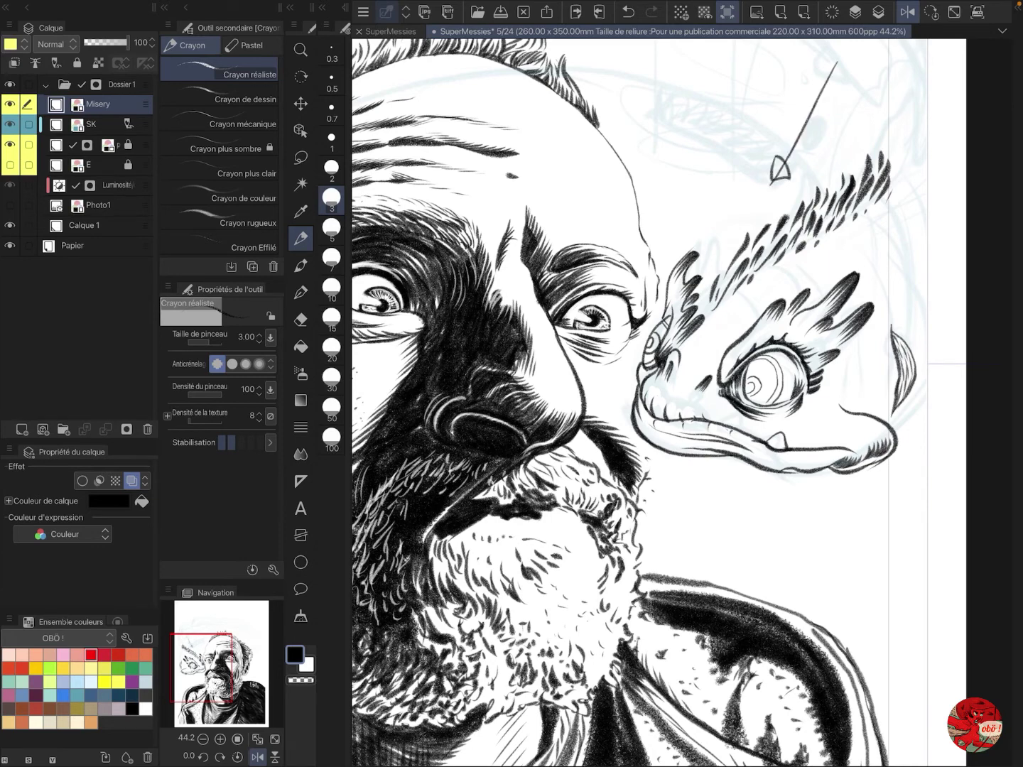
left_click_drag(924, 292, 831, 368)
left_click_drag(912, 302, 919, 317)
left_click_drag(859, 342, 866, 360)
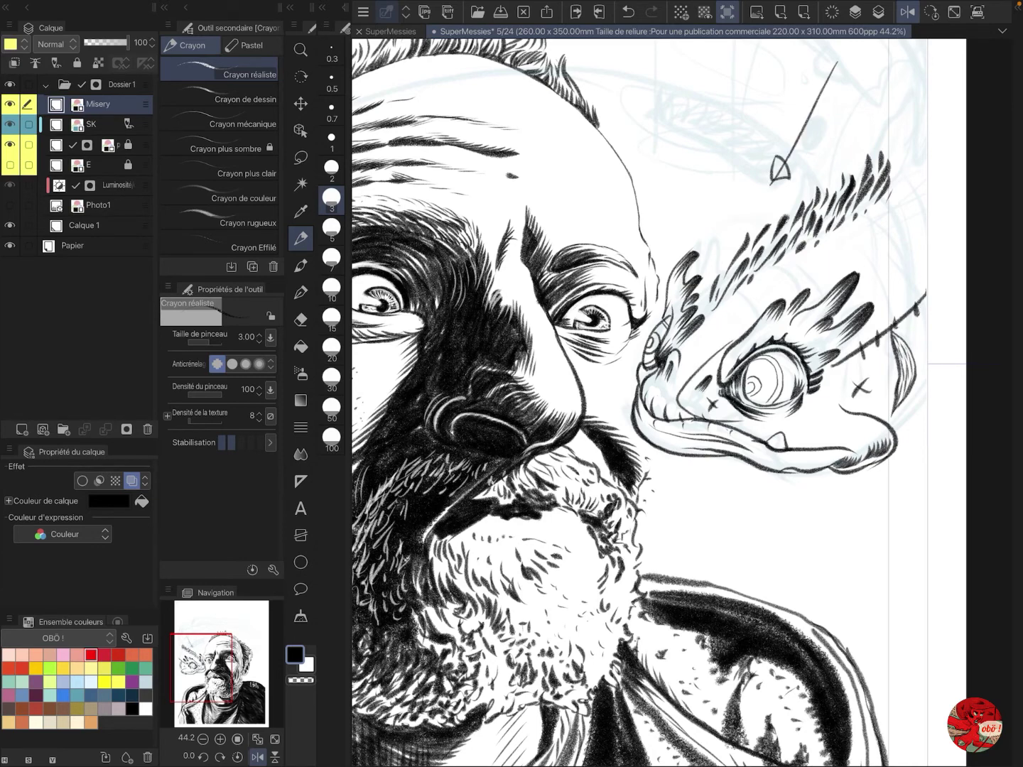
key("ctrl+z")
key("ctrl+z")
key("ctrl+z")
key("ctrl+z")
key("ctrl+z")
key("ctrl+z")
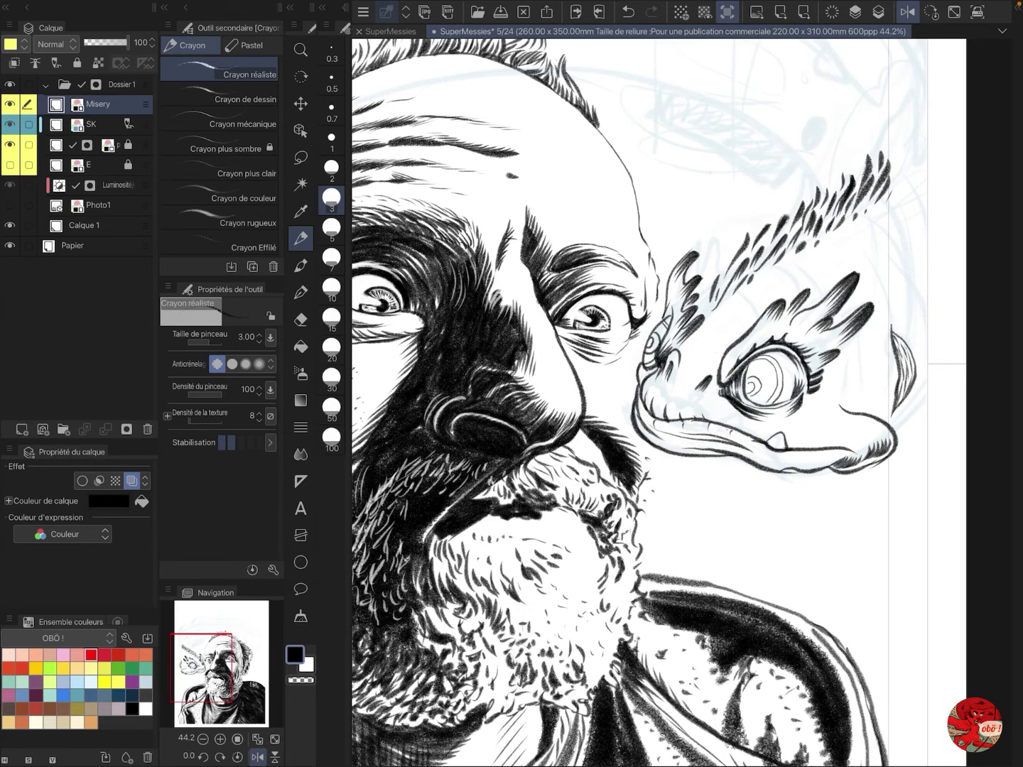
Step: Shade the creature's lower lip and jaw with dark strokes following the mouth from snout to cheek
left_click_drag(642, 422, 690, 441)
left_click_drag(646, 431, 737, 450)
mouse_move(675, 436)
left_mouse_down()
mouse_move(743, 451)
mouse_move(702, 437)
left_mouse_up()
left_click_drag(712, 444, 771, 464)
mouse_move(759, 454)
left_mouse_down()
mouse_move(784, 464)
mouse_move(828, 455)
left_mouse_up()
left_click_drag(672, 426, 771, 466)
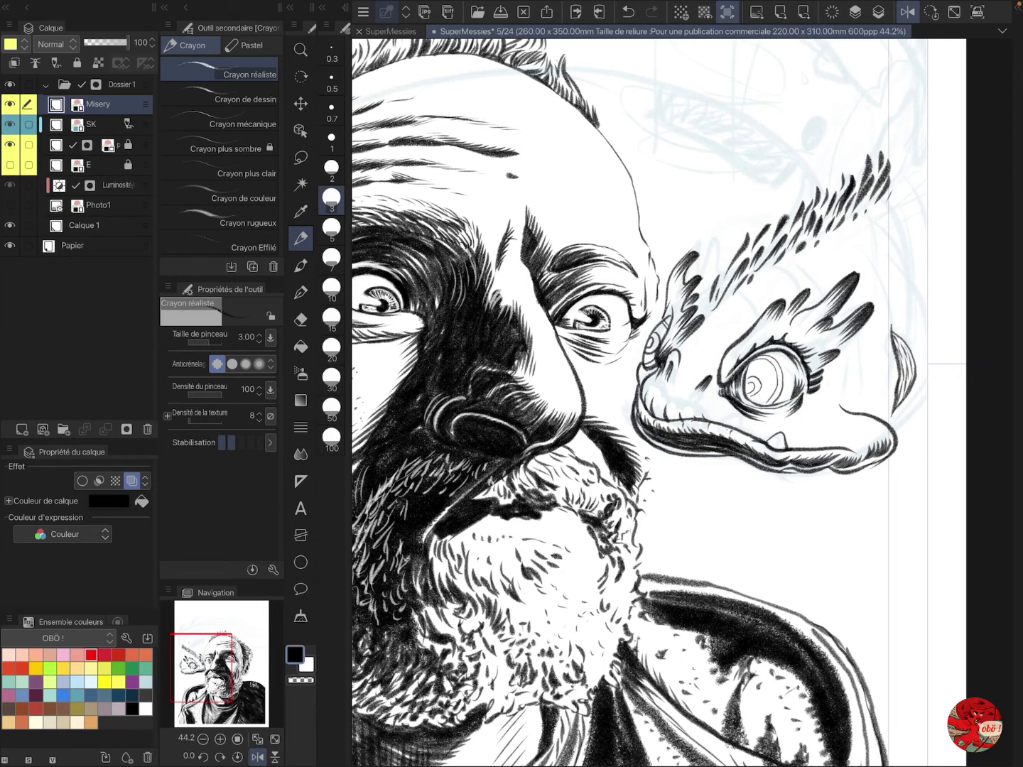
Step: Ink a small fang at the front of the creature's lower jaw and shade the front of its snout
key("c")
left_click_drag(630, 375, 638, 398)
key("c")
left_click_drag(787, 94, 628, 351)
key("ctrl+z")
left_click_drag(702, 345, 675, 393)
left_click_drag(660, 389, 652, 404)
Step: Hatch the creature's neck behind the near eye and above the mouth corner with long dark strokes
left_click_drag(790, 432, 815, 422)
mouse_move(794, 431)
left_mouse_down()
mouse_move(849, 416)
mouse_move(860, 403)
left_mouse_up()
left_click_drag(824, 410, 847, 398)
left_click_drag(890, 331, 892, 420)
mouse_move(881, 347)
left_mouse_down()
mouse_move(885, 419)
mouse_move(875, 418)
left_mouse_up()
left_click_drag(866, 331, 865, 413)
mouse_move(856, 353)
left_mouse_down()
mouse_move(860, 417)
mouse_move(851, 413)
left_mouse_up()
mouse_move(838, 360)
left_mouse_down()
mouse_move(841, 409)
mouse_move(831, 408)
left_mouse_up()
left_click_drag(884, 401, 834, 422)
left_click_drag(894, 354, 891, 393)
left_click_drag(880, 360, 877, 409)
left_click_drag(885, 320, 871, 370)
left_click_drag(861, 342, 857, 402)
left_click_drag(853, 352, 850, 399)
Step: Darken the outer edge of the creature's neck down to the cheek and reinforce the underside of its jaw
left_click_drag(896, 298, 901, 338)
left_click_drag(909, 280, 924, 358)
mouse_move(905, 320)
left_mouse_down()
mouse_move(920, 373)
mouse_move(906, 346)
left_mouse_up()
left_click_drag(916, 349, 924, 423)
mouse_move(895, 394)
left_mouse_down()
mouse_move(925, 429)
mouse_move(833, 475)
left_mouse_up()
left_click_drag(832, 473, 770, 471)
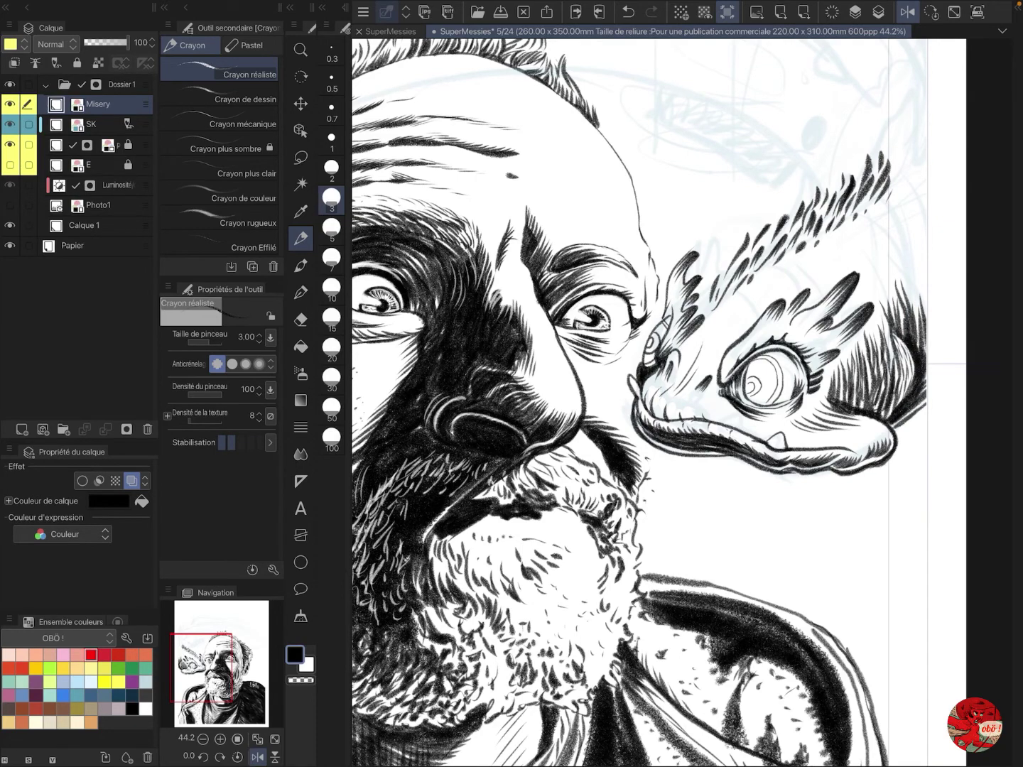
Step: Ink hair strokes along the lower edge of the portrait's beard, above the neck
left_click_drag(592, 319, 819, 150)
left_click_drag(799, 537, 786, 541)
mouse_move(773, 533)
left_mouse_down()
mouse_move(714, 552)
mouse_move(694, 548)
left_mouse_up()
left_click_drag(824, 522, 791, 544)
left_click_drag(671, 554, 632, 565)
left_click_drag(637, 561, 577, 547)
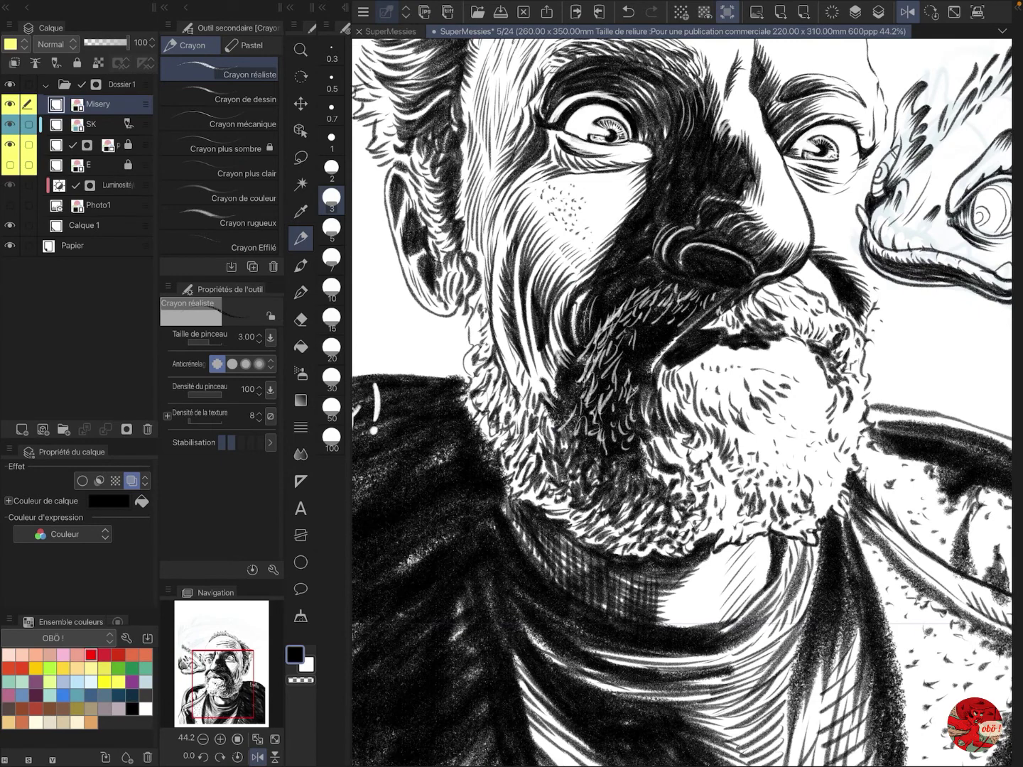
left_click_drag(682, 298, 646, 510)
key("c")
key("x")
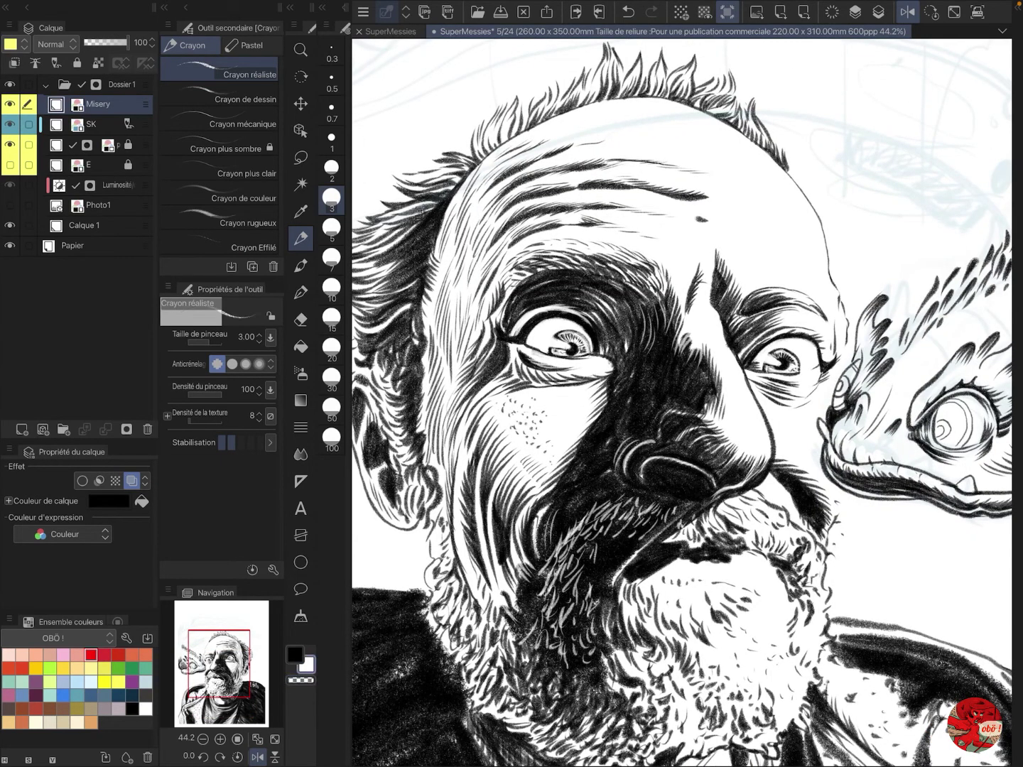
key("x")
key("x")
key("x")
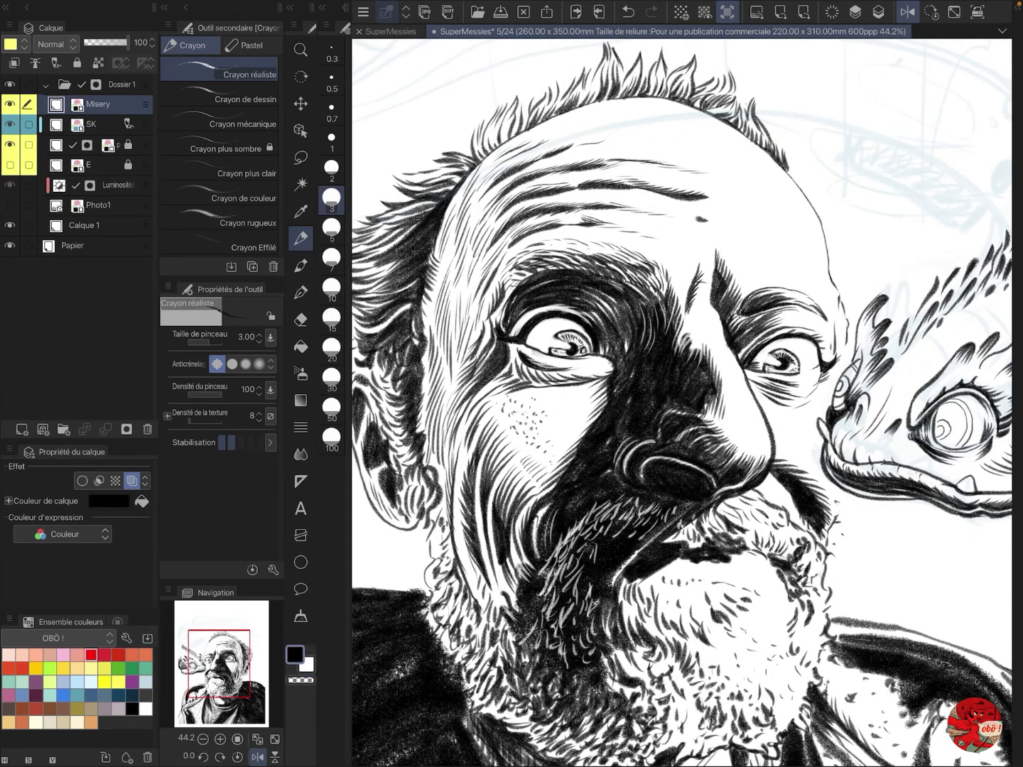
key("ctrl+z")
Step: Ink fine hairs along the portrait's eyebrow nearest the creature and strokes between the brows, using brush size 2
key("bracketleft")
key("x")
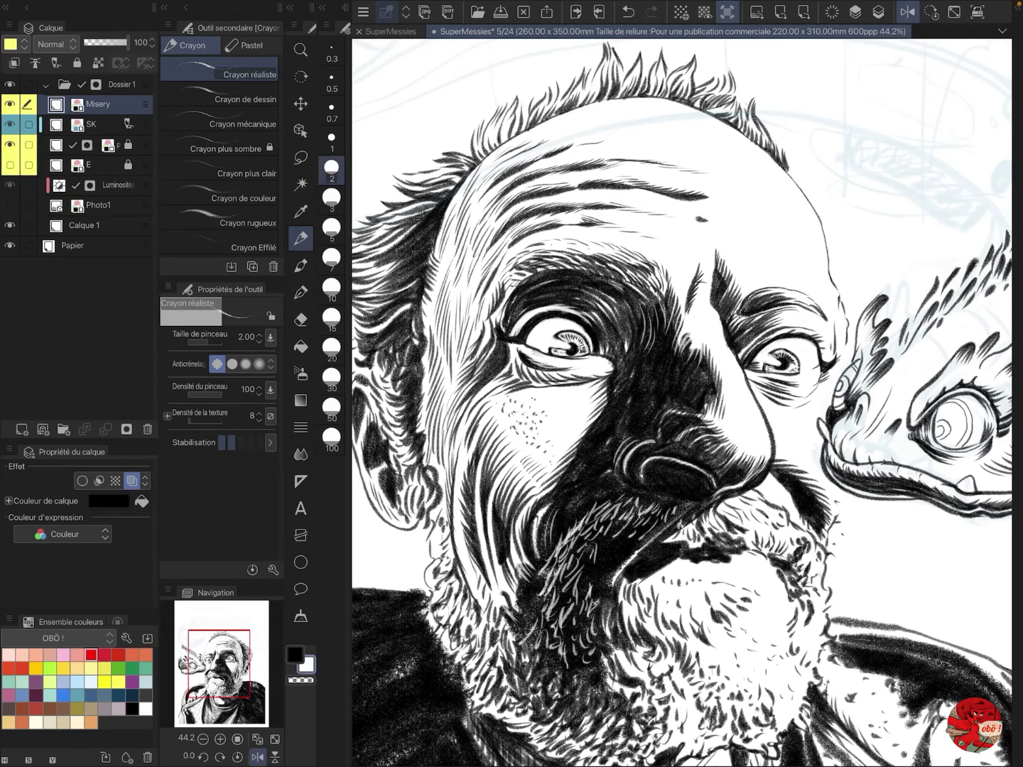
key("x")
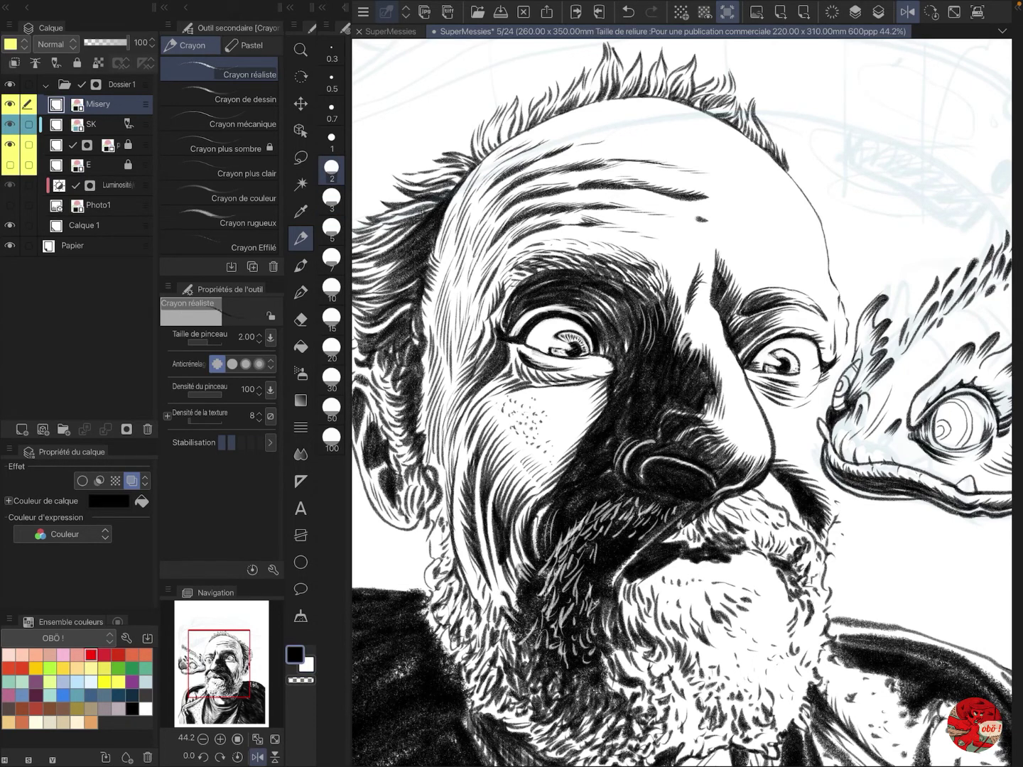
left_click_drag(743, 299, 756, 284)
left_click_drag(753, 297, 766, 282)
left_click_drag(764, 298, 787, 285)
left_click_drag(784, 301, 796, 287)
left_click_drag(794, 305, 807, 290)
left_click_drag(804, 309, 815, 297)
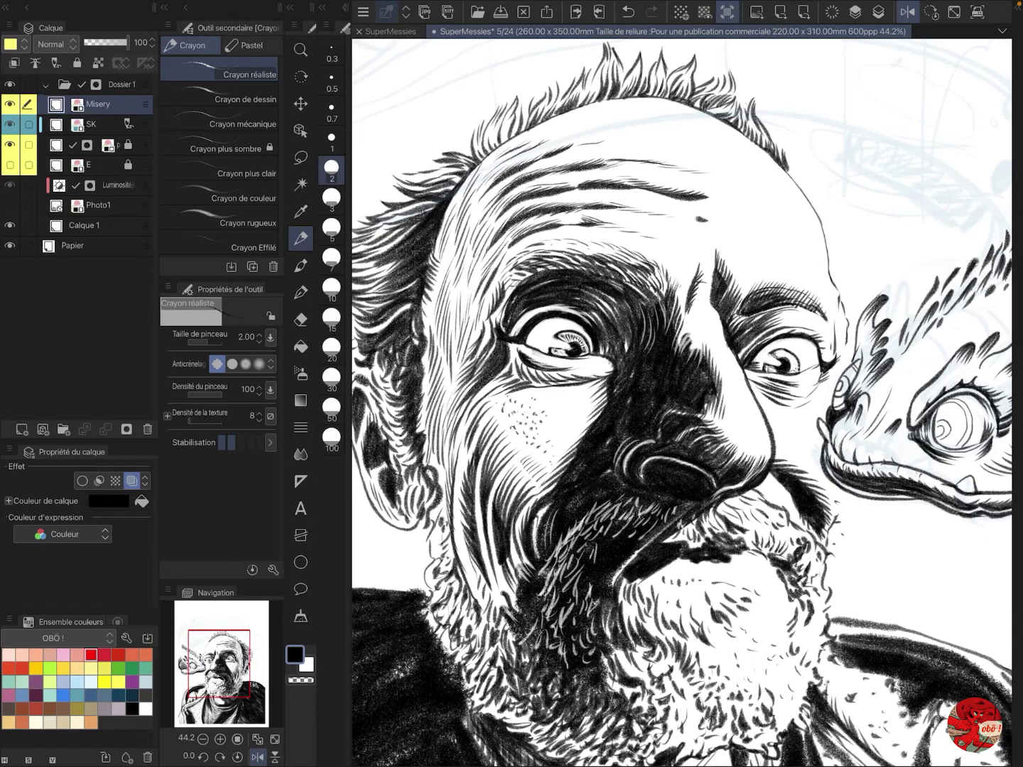
left_click_drag(673, 327, 687, 291)
left_click_drag(679, 351, 695, 322)
Step: Draw a white looped shape at the portrait's mouth corner, over the dark beard
key("x")
left_click_drag(600, 552, 668, 542)
left_click_drag(603, 553, 687, 548)
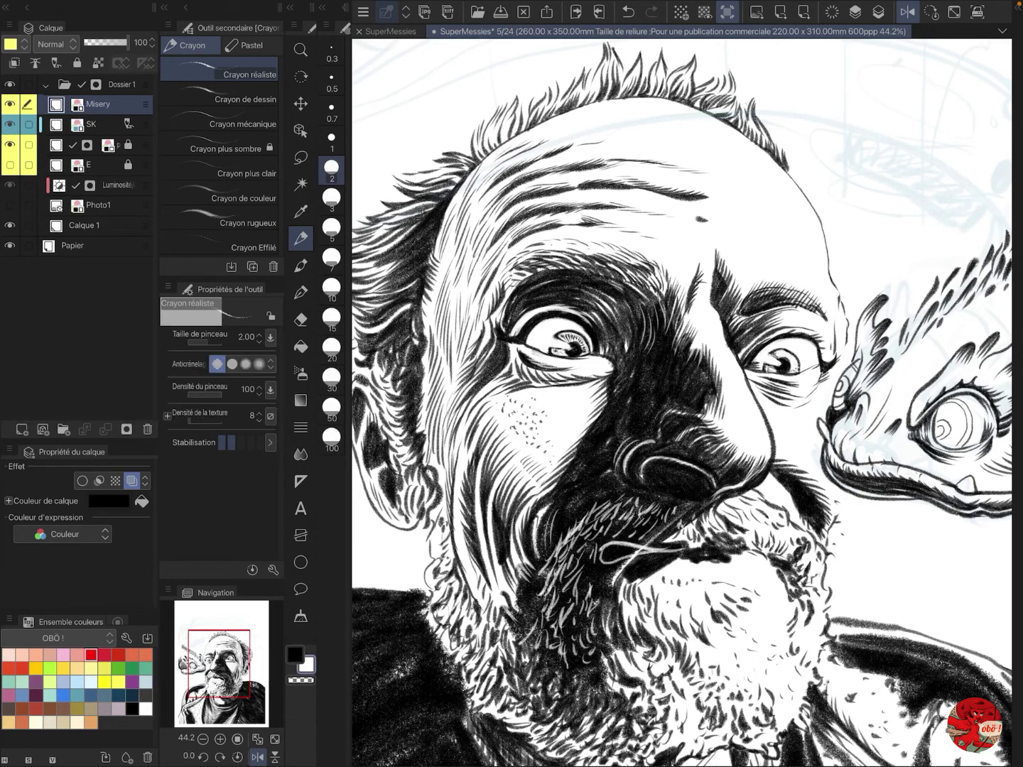
Step: Ink additional black hair strands along the top and side of the portrait's head
key("ctrl+0")
key("ctrl+plus")
left_click_drag(675, 355, 657, 493)
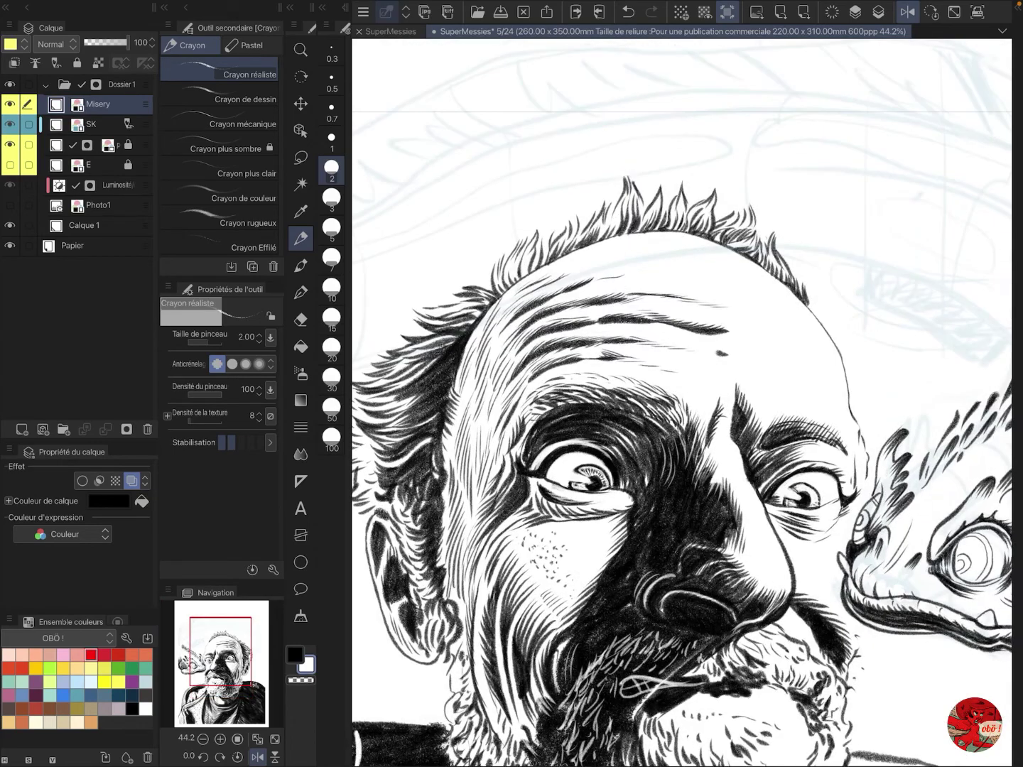
key("x")
left_click_drag(621, 170, 648, 211)
left_click_drag(661, 194, 643, 220)
mouse_move(628, 183)
left_mouse_down()
mouse_move(637, 203)
mouse_move(602, 226)
left_mouse_up()
left_click_drag(625, 183, 616, 205)
left_click_drag(610, 190, 575, 239)
left_click_drag(571, 217, 547, 252)
left_click_drag(541, 221, 506, 277)
mouse_move(509, 242)
left_mouse_down()
mouse_move(493, 283)
mouse_move(443, 310)
left_mouse_up()
left_click_drag(446, 309, 413, 319)
left_click_drag(435, 326, 410, 337)
left_click_drag(701, 205, 684, 232)
mouse_move(738, 197)
left_mouse_down()
mouse_move(731, 224)
mouse_move(769, 242)
left_mouse_up()
Step: Draw a round bump on the edge of the portrait's forehead, clearing the outline inside it and adding crosshatching
left_click_drag(681, 426, 632, 239)
key("c")
key("x")
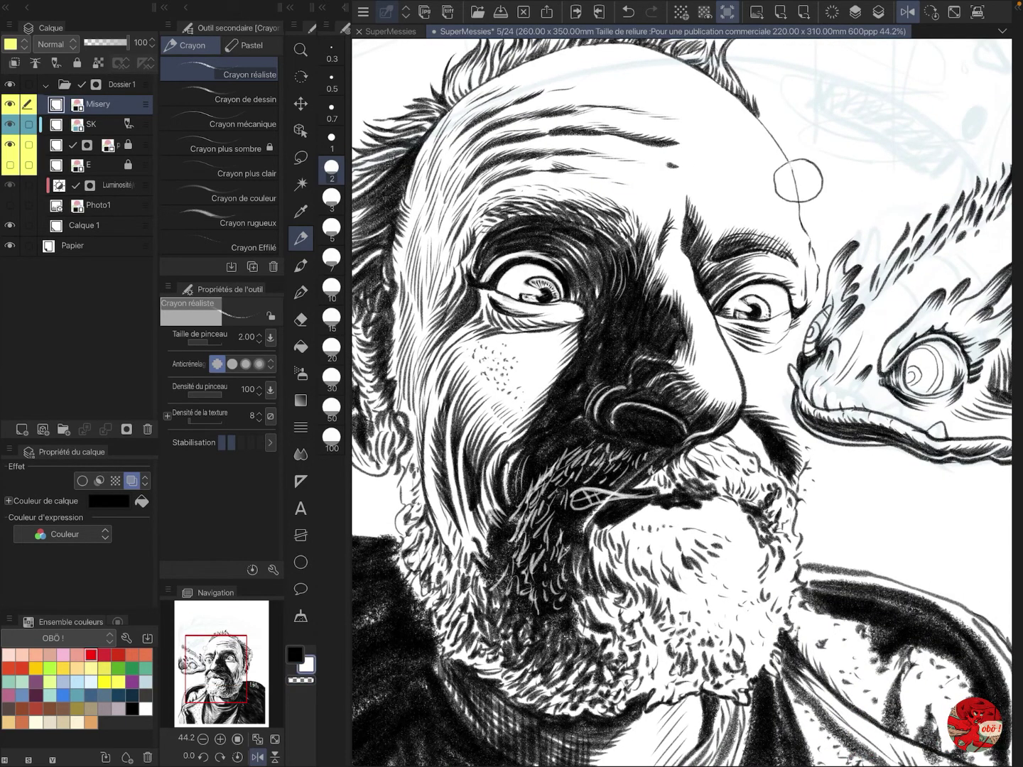
key("x")
mouse_move(796, 205)
left_mouse_down()
mouse_move(774, 180)
mouse_move(581, 192)
left_mouse_up()
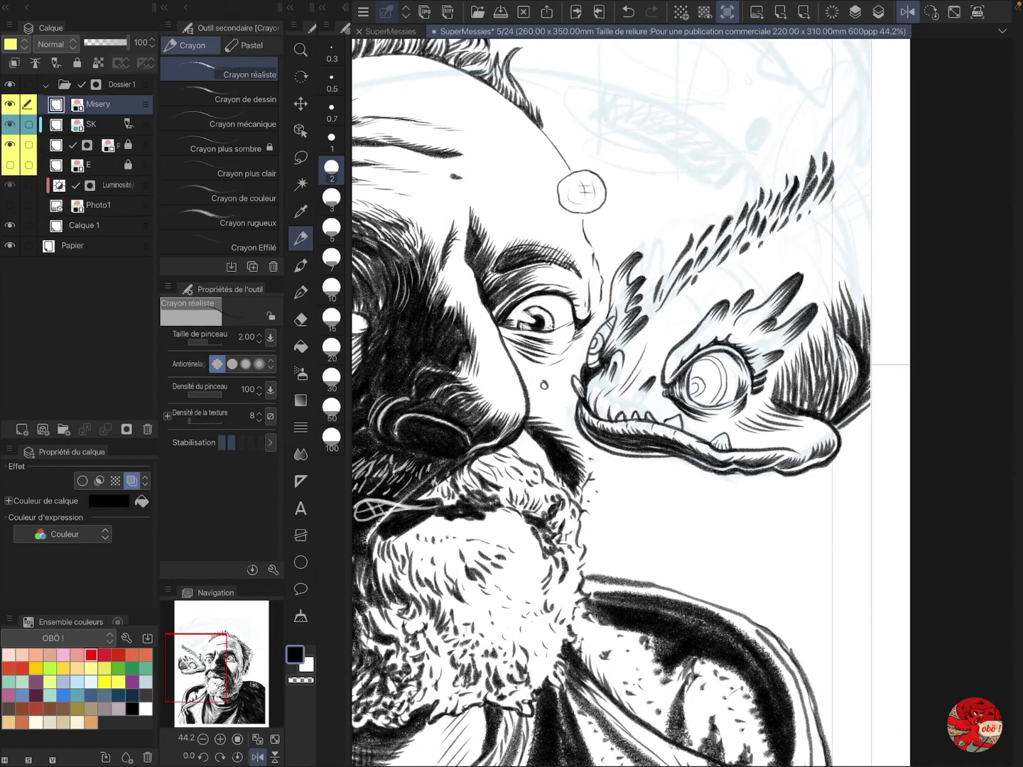
left_click_drag(694, 550, 720, 550)
mouse_move(741, 560)
left_mouse_down()
mouse_move(777, 562)
mouse_move(764, 568)
left_mouse_up()
left_click_drag(723, 518, 742, 533)
left_click_drag(743, 524, 777, 537)
left_click_drag(770, 536, 818, 593)
mouse_move(799, 543)
left_mouse_down()
mouse_move(780, 598)
mouse_move(816, 594)
left_mouse_up()
left_click_drag(806, 557, 811, 596)
left_click_drag(801, 565, 804, 598)
key("ctrl+z")
key("ctrl+z")
key("ctrl+z")
key("ctrl+z")
key("ctrl+z")
key("ctrl+z")
key("ctrl+z")
key("ctrl+z")
key("ctrl+z")
key("ctrl+z")
key("ctrl+z")
key("ctrl+z")
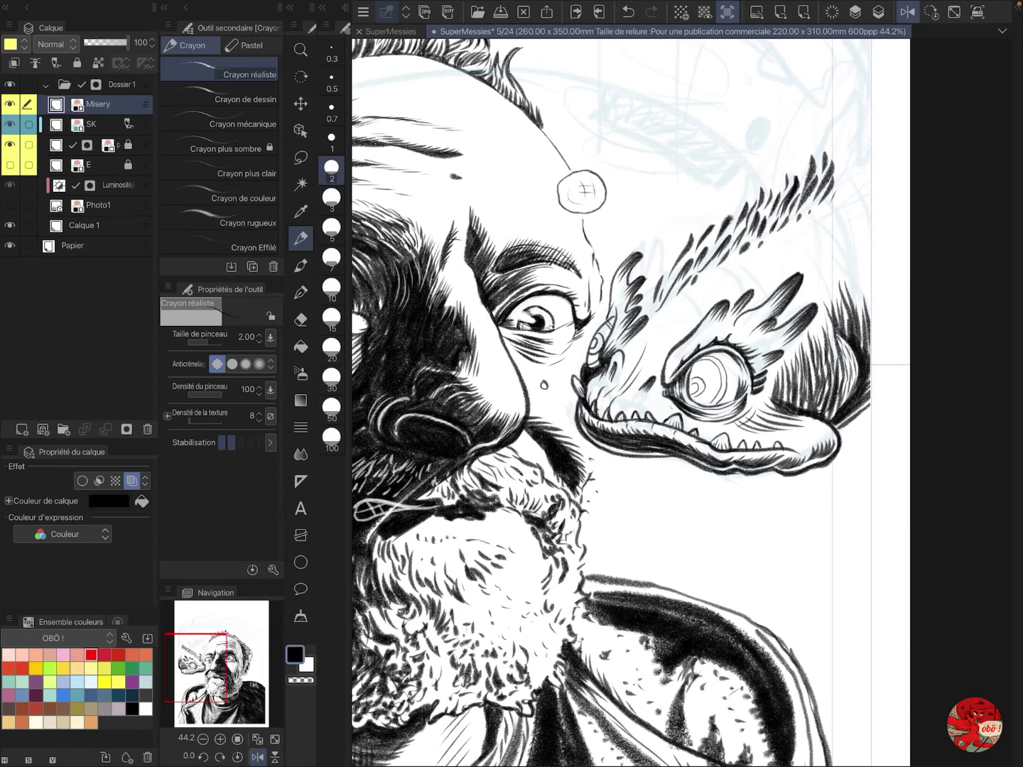
Step: Ink wrinkle lines above the creature's near eye and around the nostril on its snout
left_click_drag(674, 331, 706, 289)
left_click_drag(675, 340, 694, 315)
left_click_drag(643, 375, 671, 335)
Step: Draw a small motif of two circles with short radiating lines above the creature's head
left_click_drag(655, 163, 649, 163)
mouse_move(678, 165)
left_mouse_down()
mouse_move(687, 161)
mouse_move(671, 163)
left_mouse_up()
left_click_drag(692, 147, 678, 158)
left_click_drag(661, 137, 660, 163)
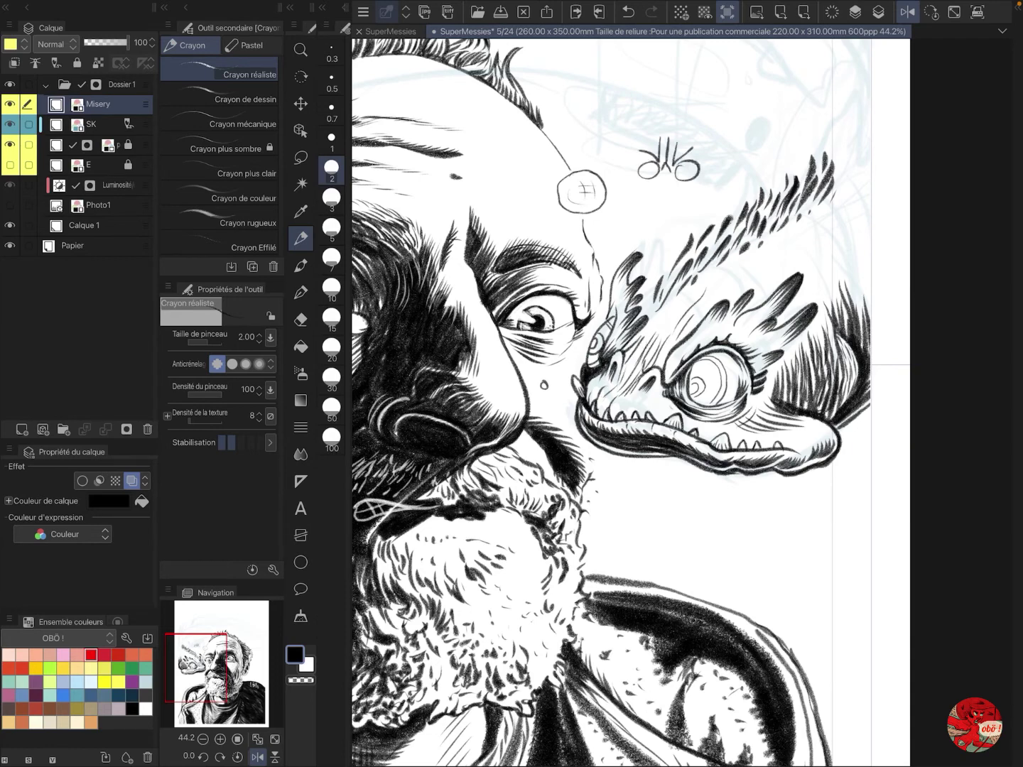
Step: Extend the creature's back spines upward with brush size 3 and ink curved contour lines across its neck and brow
left_click(330, 201)
left_click_drag(848, 147, 838, 177)
left_click_drag(866, 138, 859, 166)
mouse_move(767, 270)
left_mouse_down()
mouse_move(537, 459)
mouse_move(531, 478)
left_mouse_up()
left_click_drag(493, 457, 509, 478)
left_click_drag(586, 411, 616, 463)
left_click_drag(601, 396, 616, 414)
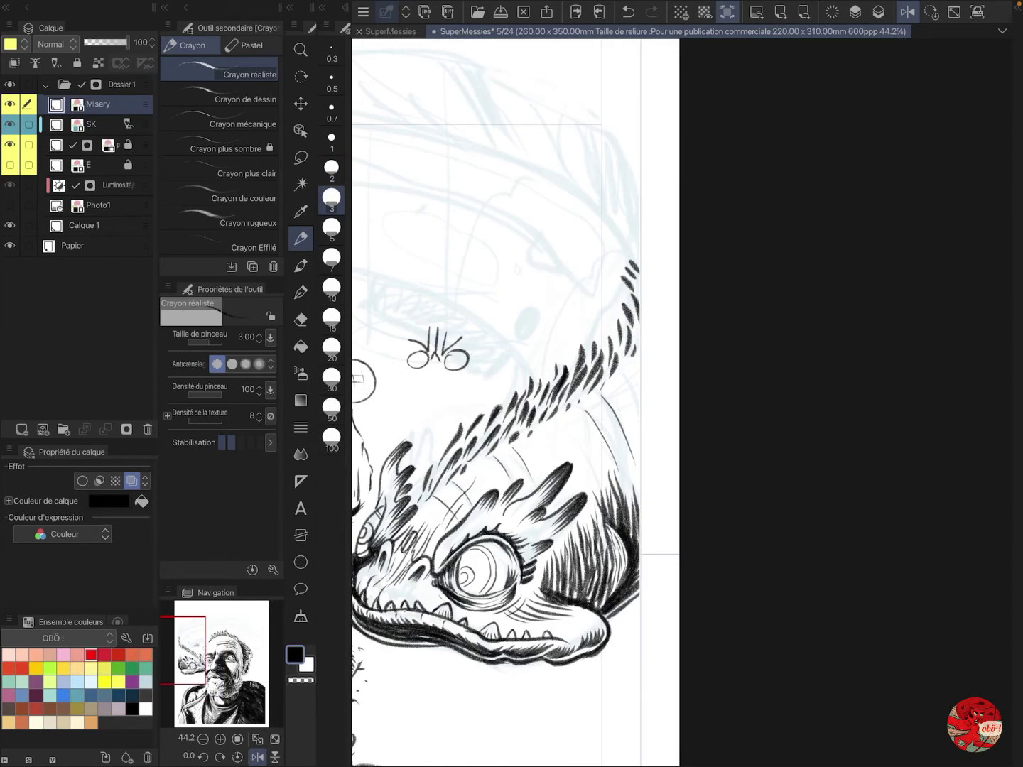
Step: Replace the creature's round pupil with a vertical slit in the near eye and darken the area around its far eye
left_click_drag(497, 463, 706, 340)
key("ctrl+z")
key("c")
key("c")
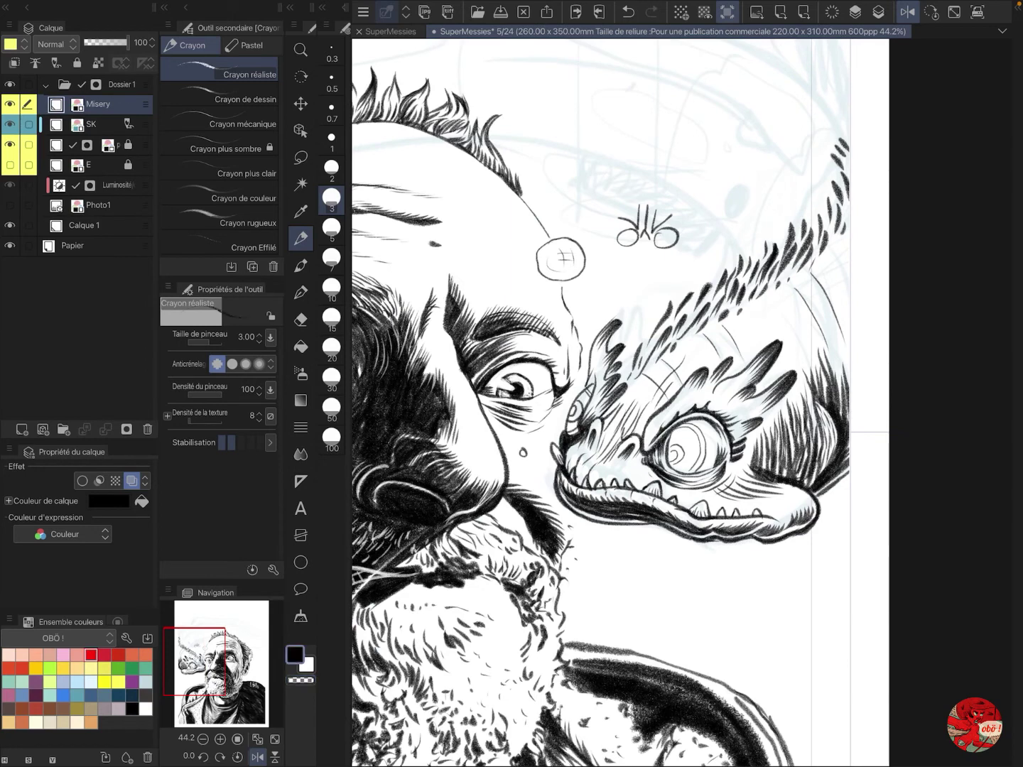
mouse_move(635, 400)
left_mouse_down()
mouse_move(615, 432)
mouse_move(570, 423)
left_mouse_up()
key("c")
key("c")
left_click_drag(585, 390, 565, 432)
key("c")
left_click_drag(682, 445, 670, 466)
key("c")
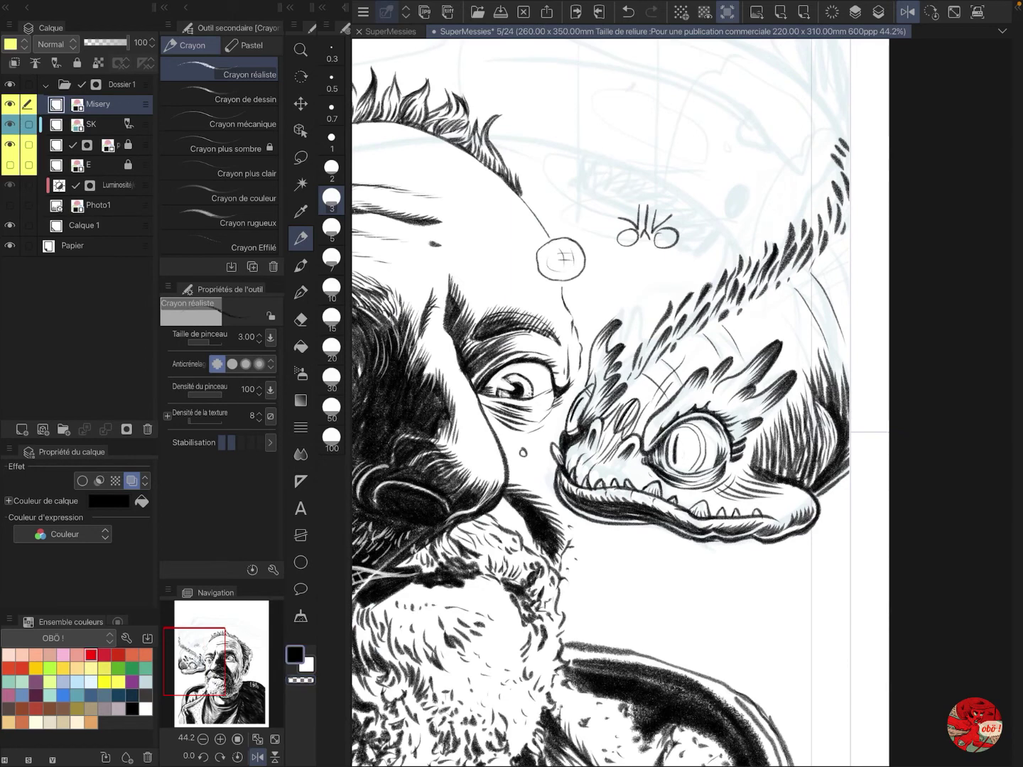
Step: Thicken the near eye's slit pupil and darken the upper lid and inner corner of that eye
scroll(681, 402, "down", 5)
scroll(682, 402, "up", 5)
key("h")
left_click_drag(760, 398, 600, 403)
left_click_drag(591, 329, 600, 344)
left_click_drag(596, 313, 600, 360)
key("c")
key("c")
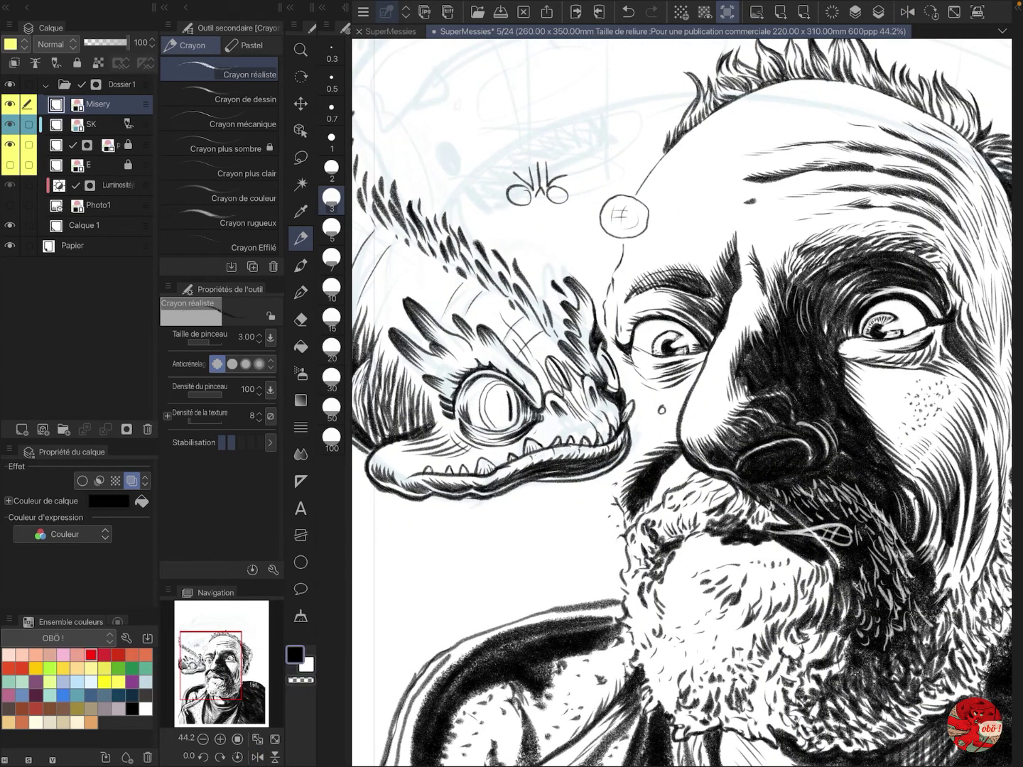
mouse_move(460, 391)
left_mouse_down()
mouse_move(520, 380)
mouse_move(529, 417)
left_mouse_up()
key("c")
key("c")
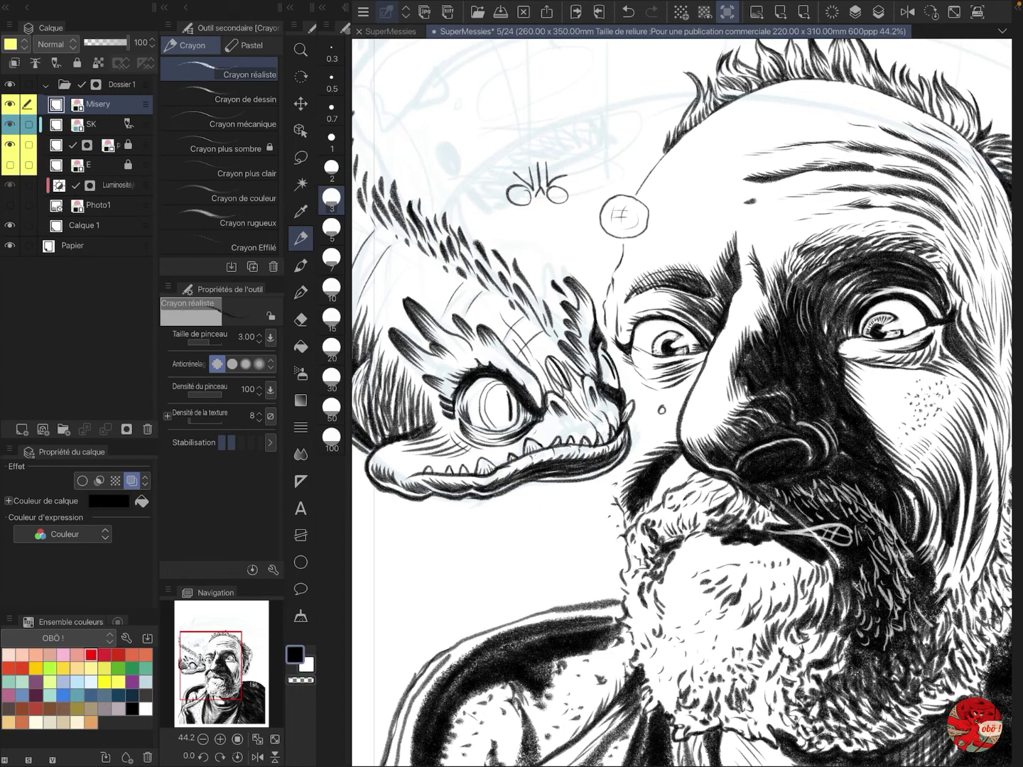
Step: Lasso the small two-circle motif above the creature's head and delete it
mouse_move(507, 361)
left_mouse_down()
mouse_move(540, 408)
mouse_move(795, 406)
left_mouse_up()
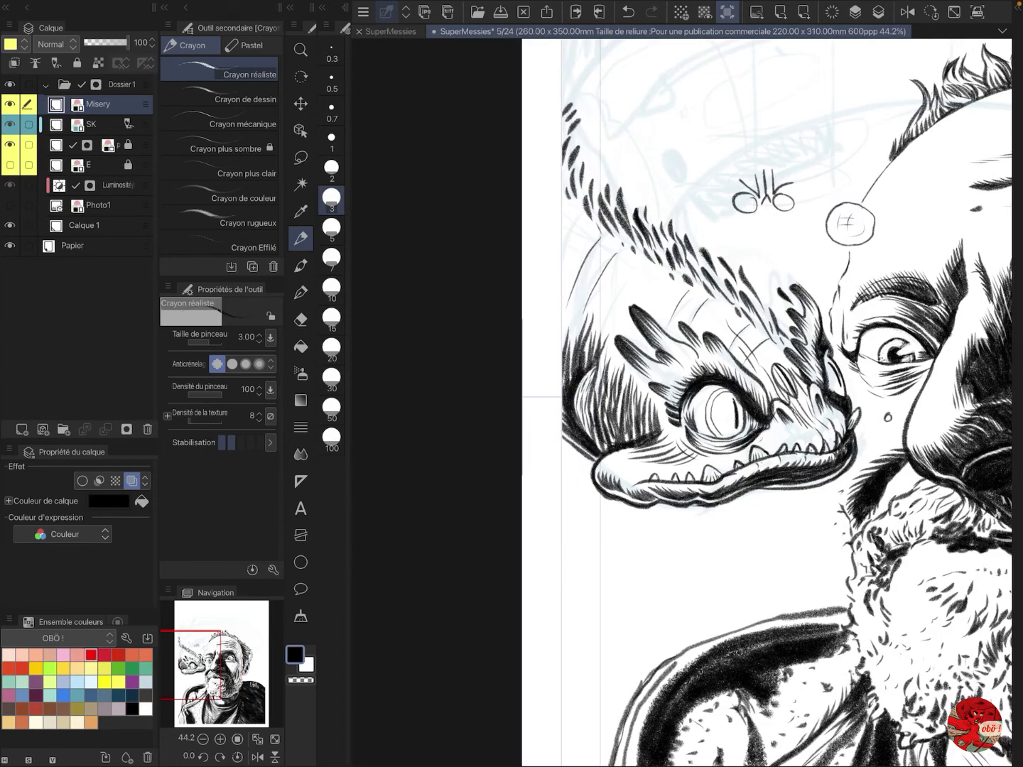
key("c")
key("c")
key("ctrl+0")
key("m")
left_click_drag(513, 311, 519, 318)
key("Delete")
key("ctrl+d")
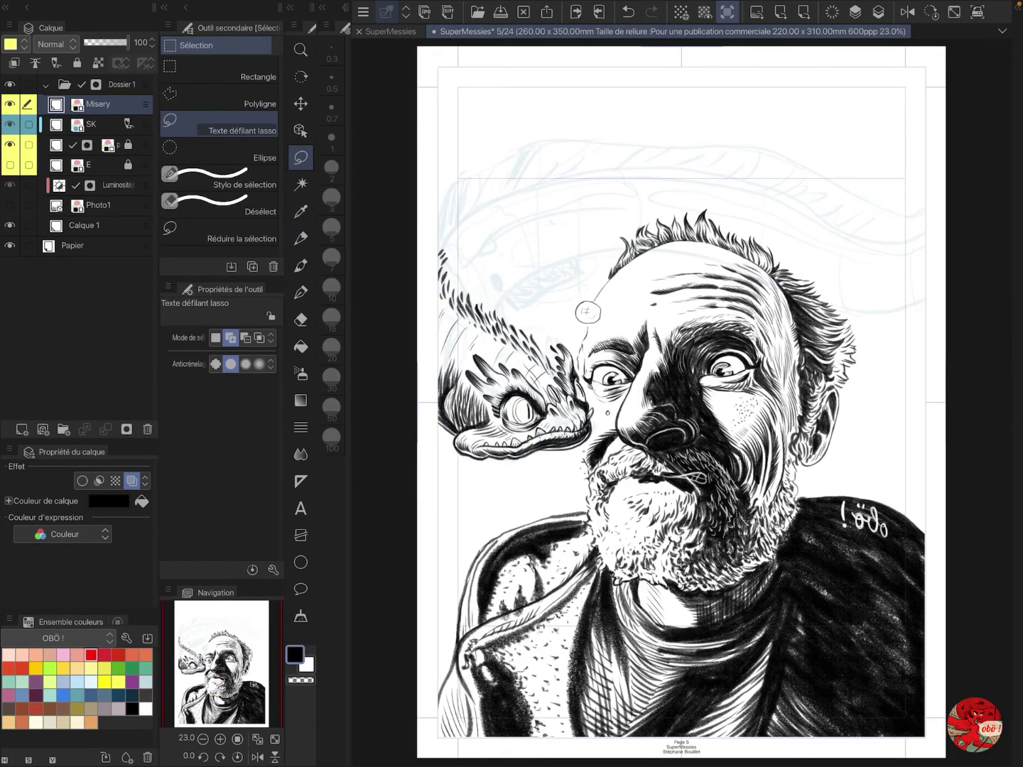
Step: Ink the wavy underside contour of the creature's body from behind its neck to the portrait's hair with the size 3 pencil
key("h")
key("ctrl+alt+0")
key("p")
mouse_move(862, 228)
left_mouse_down()
mouse_move(548, 362)
mouse_move(623, 377)
left_mouse_up()
left_click(331, 199)
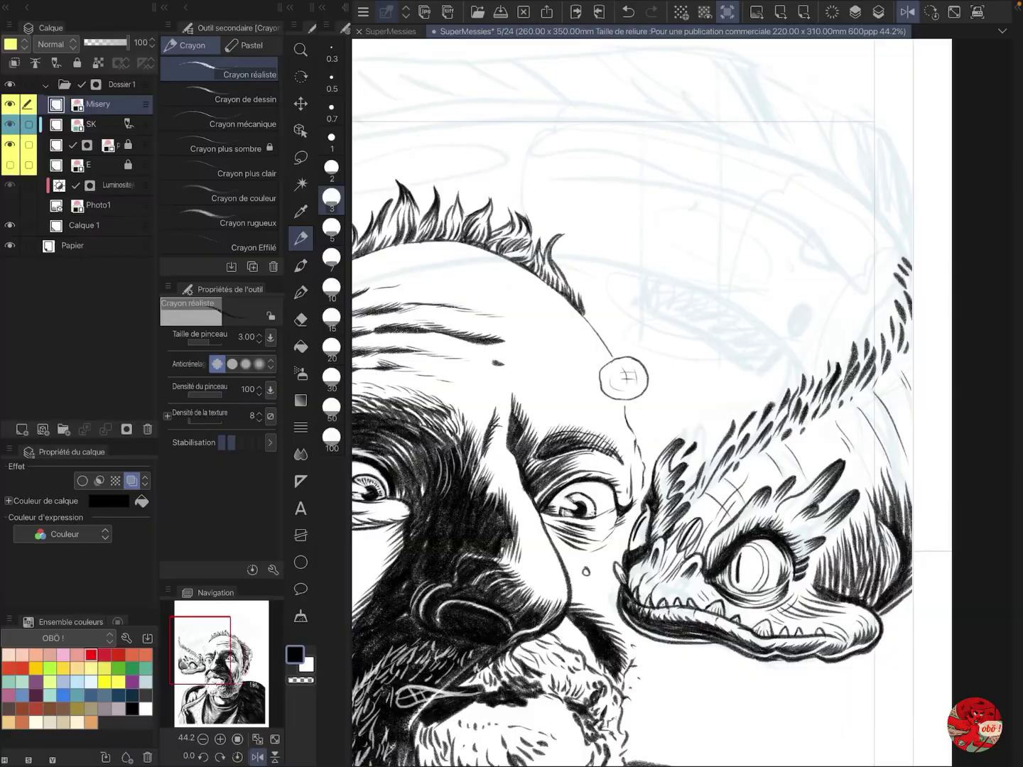
key("h")
key("Tab")
mouse_move(402, 373)
left_mouse_down()
mouse_move(576, 262)
mouse_move(655, 253)
left_mouse_up()
left_click_drag(469, 286, 464, 300)
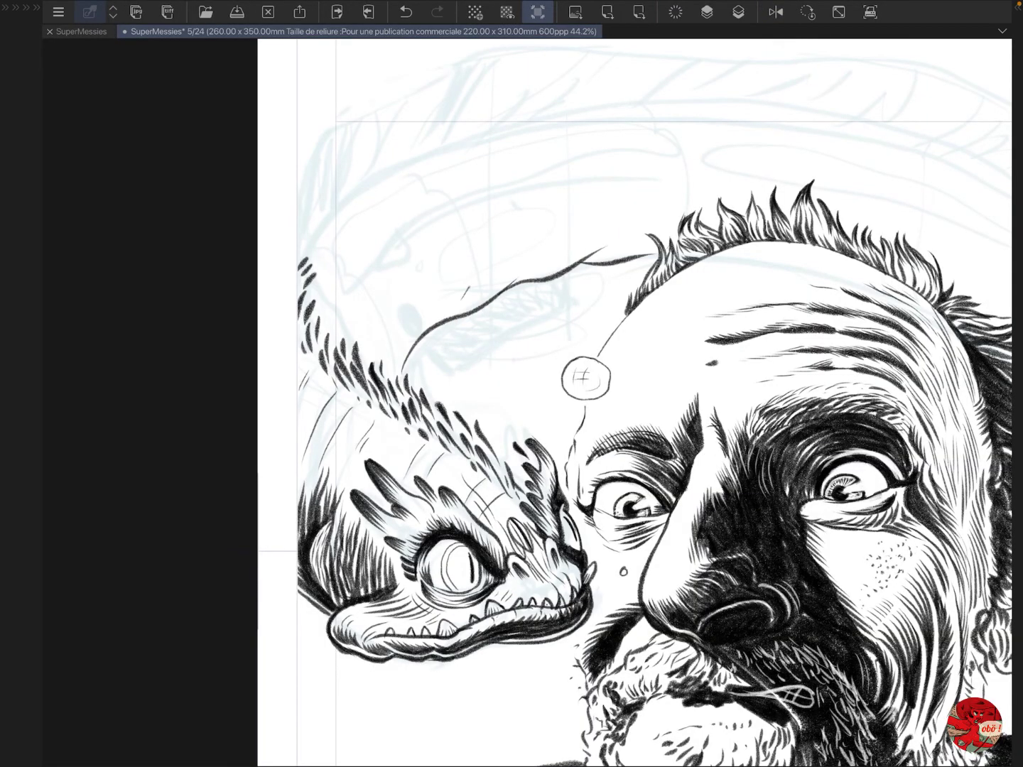
left_click_drag(552, 253, 562, 263)
left_click_drag(617, 228, 620, 242)
left_click_drag(491, 392, 494, 393)
left_click_drag(493, 392, 494, 166)
left_click_drag(424, 307, 537, 299)
left_click_drag(500, 260, 588, 257)
left_click_drag(534, 220, 607, 223)
key("ctrl+z")
key("ctrl+z")
key("ctrl+z")
key("ctrl+z")
key("ctrl+z")
key("ctrl+z")
key("ctrl+z")
key("ctrl+z")
key("ctrl+z")
Step: Ink short curved fold strokes rising from the underside contour of the creature's body
left_click_drag(399, 291, 410, 334)
left_click_drag(409, 300, 415, 329)
left_click_drag(428, 276, 427, 320)
left_click_drag(506, 218, 512, 270)
left_click_drag(594, 182, 594, 238)
left_click_drag(604, 211, 599, 242)
Step: Extend the back fur up from the neck spines and around the outer bend of the creature's body
left_click_drag(341, 128, 318, 229)
left_click_drag(319, 151, 301, 228)
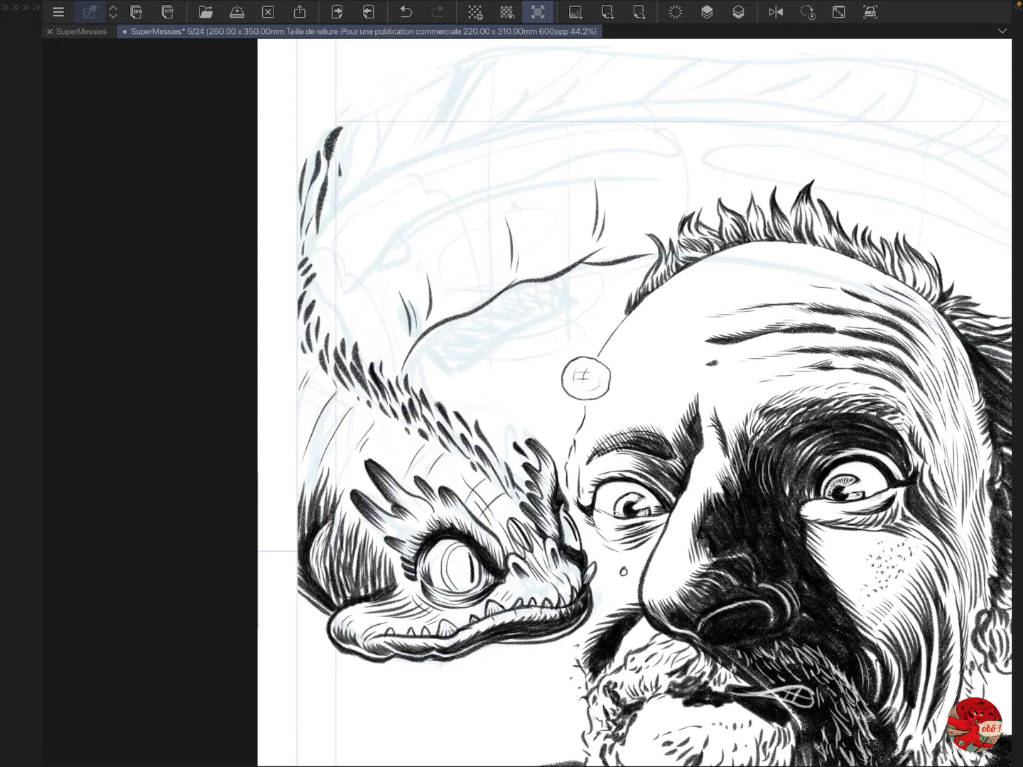
left_click_drag(340, 176, 324, 233)
left_click_drag(312, 227, 307, 261)
left_click_drag(341, 192, 359, 132)
mouse_move(367, 174)
left_mouse_down()
mouse_move(383, 112)
mouse_move(382, 152)
left_mouse_up()
left_click_drag(386, 144, 447, 73)
left_click_drag(410, 152, 449, 73)
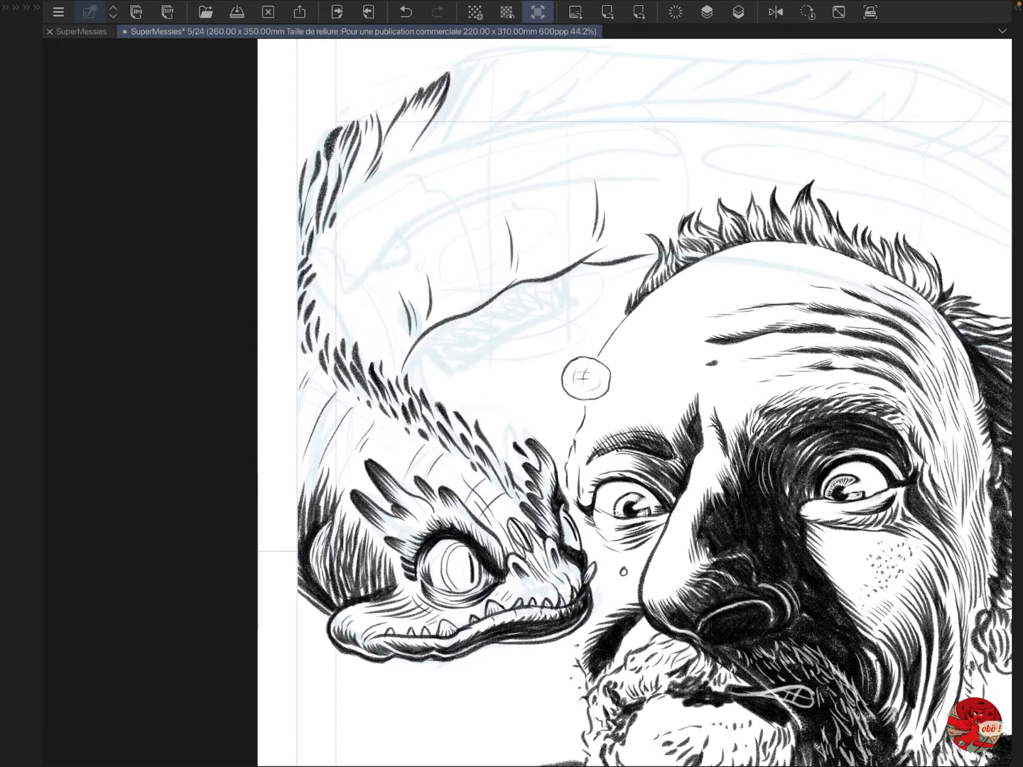
Step: Fill the fur band past the body's bend with long slanted strokes and thicken its lower edge
left_click_drag(384, 170, 418, 127)
left_click_drag(443, 112, 463, 70)
left_click_drag(425, 151, 471, 64)
left_click_drag(465, 106, 504, 56)
left_click_drag(451, 144, 483, 93)
left_click_drag(507, 114, 554, 49)
left_click_drag(483, 113, 520, 62)
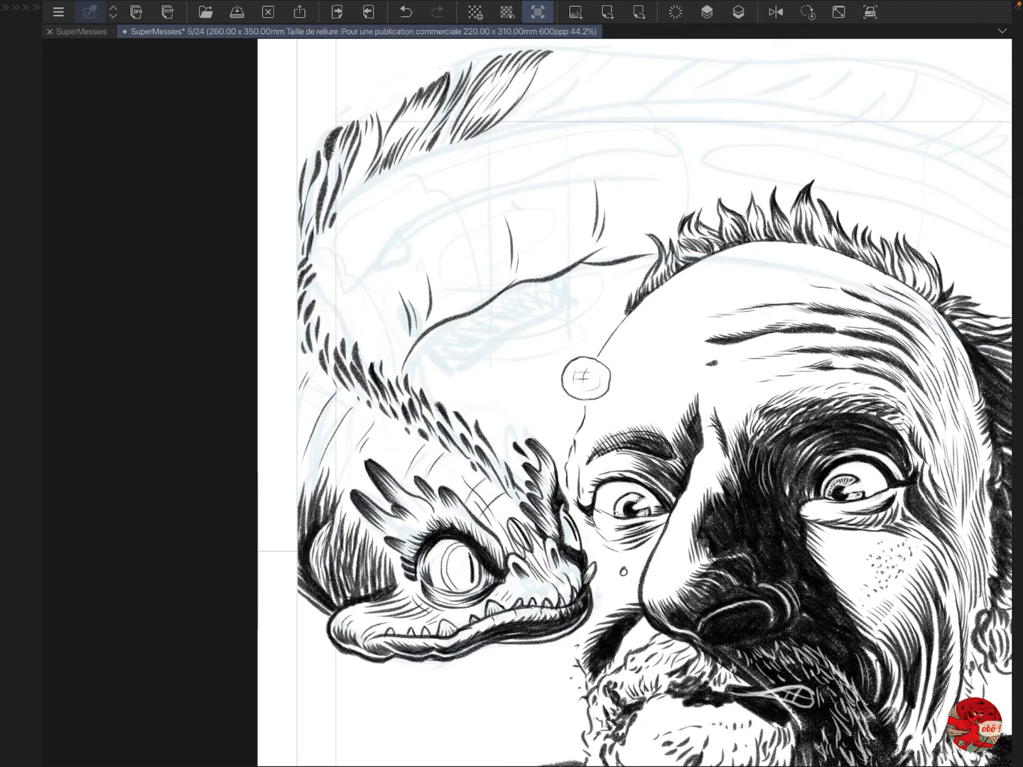
left_click_drag(412, 136, 435, 99)
left_click_drag(337, 210, 370, 158)
Step: Continue the slanted fur strokes along the creature's back toward the portrait's hair, adding solid black tufts along the upper edge
left_click_drag(585, 378, 578, 590)
left_click_drag(579, 265, 549, 291)
mouse_move(592, 262)
left_mouse_down()
mouse_move(565, 288)
mouse_move(573, 292)
left_mouse_up()
left_click_drag(604, 268, 575, 293)
mouse_move(514, 333)
left_mouse_down()
mouse_move(572, 290)
mouse_move(564, 293)
left_mouse_up()
mouse_move(496, 338)
left_mouse_down()
mouse_move(551, 291)
mouse_move(517, 329)
left_mouse_up()
left_click_drag(431, 356, 456, 320)
left_click_drag(445, 354, 479, 315)
left_click_drag(613, 267, 574, 304)
mouse_move(544, 331)
left_mouse_down()
mouse_move(599, 287)
mouse_move(615, 305)
left_mouse_up()
mouse_move(592, 324)
left_mouse_down()
mouse_move(648, 294)
mouse_move(670, 266)
left_mouse_up()
left_click_drag(597, 297, 659, 269)
mouse_move(638, 282)
left_mouse_down()
mouse_move(672, 267)
mouse_move(579, 290)
left_mouse_up()
left_click_drag(587, 270, 617, 265)
mouse_move(491, 273)
left_mouse_down()
mouse_move(544, 263)
mouse_move(486, 281)
left_mouse_up()
left_click_drag(536, 265, 504, 287)
mouse_move(585, 412)
left_mouse_down()
mouse_move(469, 400)
mouse_move(399, 435)
left_mouse_up()
left_click_drag(447, 335, 503, 293)
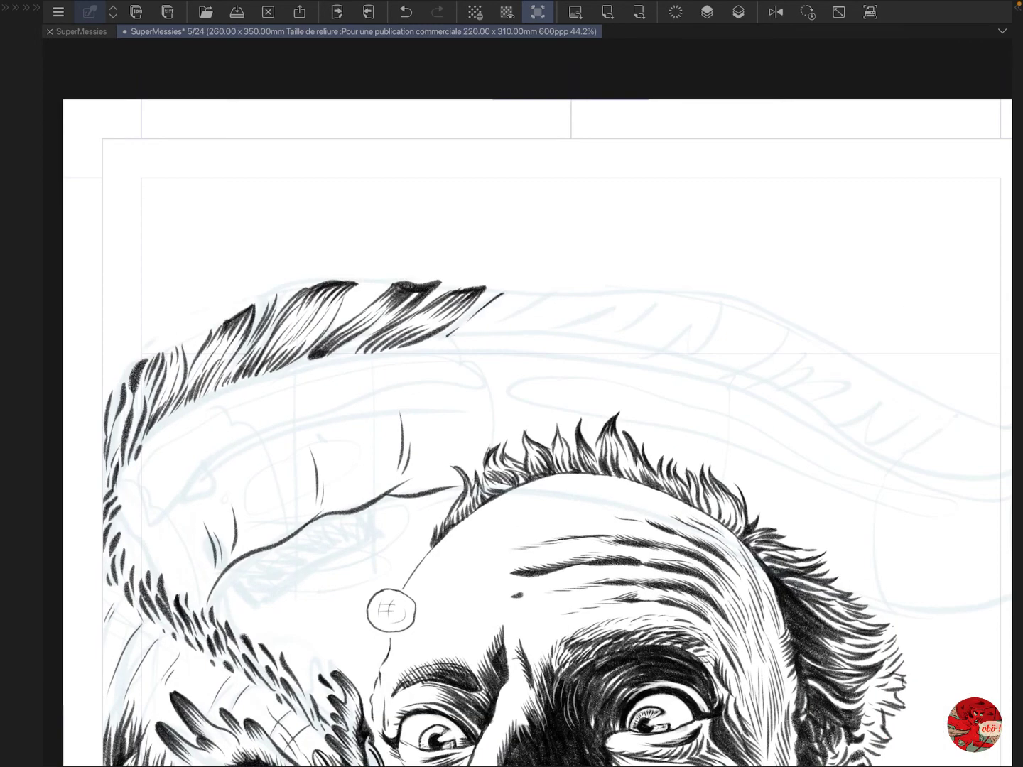
Step: Extend the creature's fur band along the sketch above the portrait's head, alternating dense dark strokes with lighter ones
left_click_drag(433, 352, 477, 325)
left_click_drag(451, 353, 550, 290)
mouse_move(515, 323)
left_mouse_down()
mouse_move(569, 294)
mouse_move(627, 293)
left_mouse_up()
mouse_move(483, 350)
left_mouse_down()
mouse_move(542, 316)
mouse_move(563, 318)
left_mouse_up()
left_click_drag(529, 355, 647, 294)
left_click_drag(575, 354, 656, 296)
left_click_drag(540, 358, 687, 294)
left_click_drag(629, 365, 714, 294)
left_click_drag(659, 344, 711, 302)
left_click_drag(693, 356, 732, 299)
mouse_move(684, 373)
left_mouse_down()
mouse_move(748, 316)
mouse_move(700, 331)
left_mouse_up()
left_click_drag(718, 298, 763, 300)
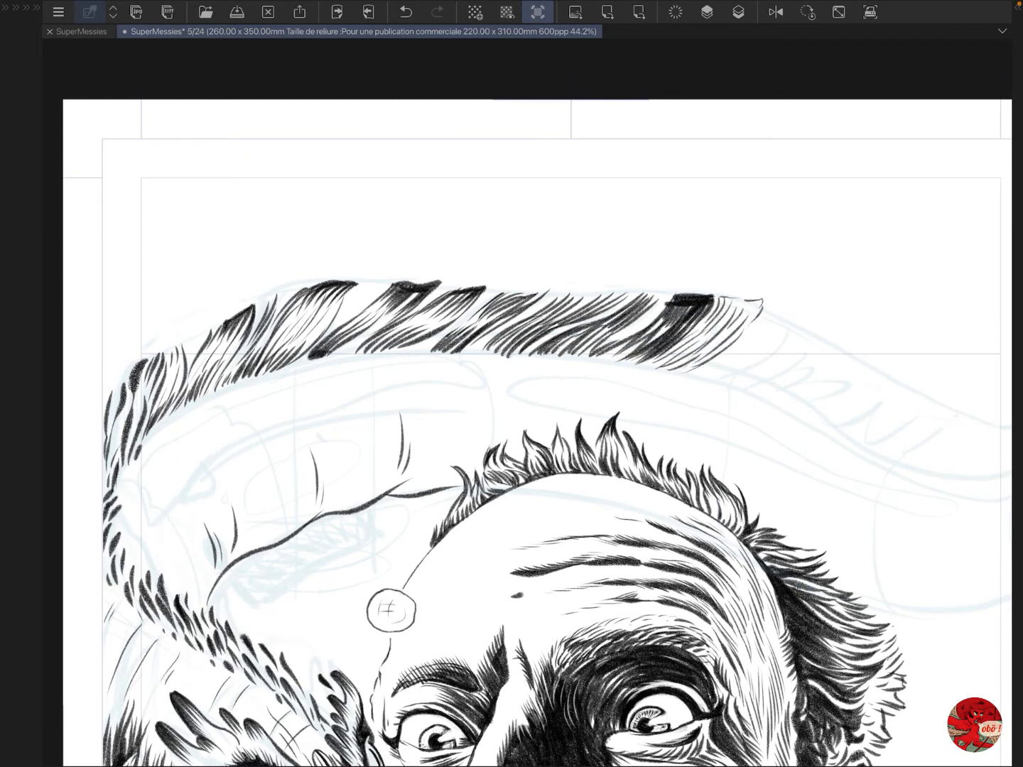
mouse_move(739, 358)
left_mouse_down()
mouse_move(797, 316)
mouse_move(783, 323)
left_mouse_up()
left_click_drag(694, 381, 777, 344)
left_click_drag(685, 377, 732, 353)
Step: Continue the fur band down the descending part of the creature's back with pointed black tufts
key("ctrl+0")
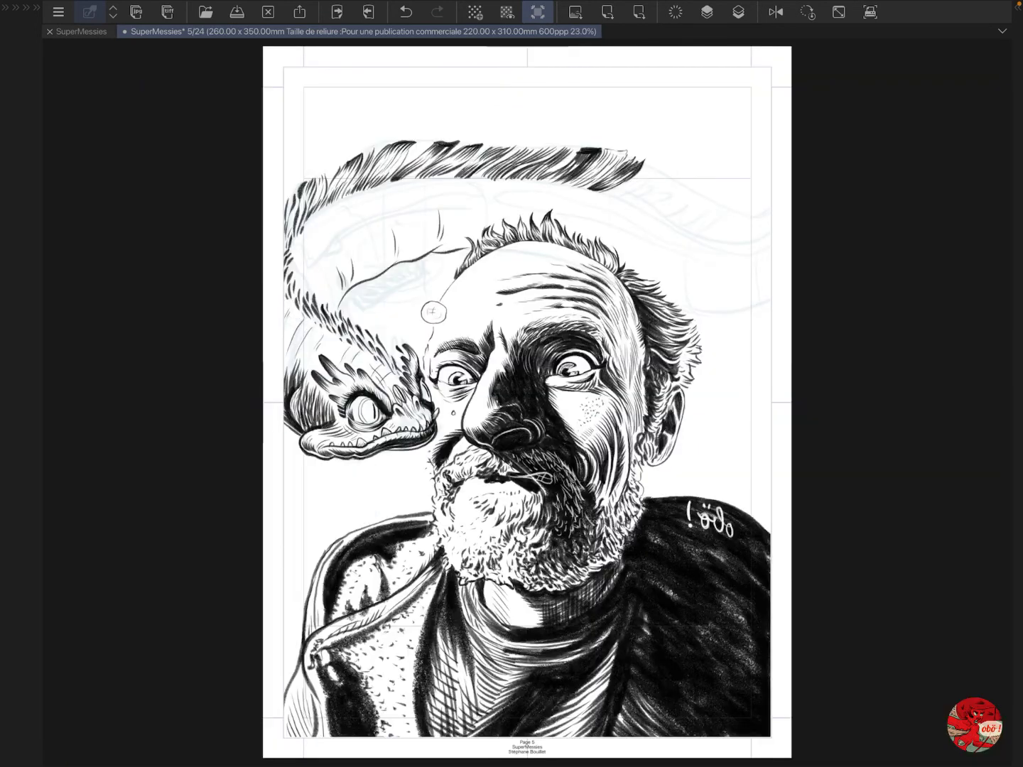
mouse_move(632, 139)
left_mouse_down()
mouse_move(651, 269)
mouse_move(700, 309)
left_mouse_up()
key("ctrl+z")
scroll(668, 64, "up", 4)
left_click(776, 11)
left_click(775, 11)
left_click_drag(650, 317, 693, 305)
left_click_drag(637, 285, 674, 309)
mouse_move(607, 277)
left_mouse_down()
mouse_move(665, 296)
mouse_move(635, 272)
left_mouse_up()
left_click_drag(553, 320, 609, 297)
mouse_move(575, 326)
left_mouse_down()
mouse_move(615, 303)
mouse_move(634, 309)
left_mouse_up()
mouse_move(597, 338)
left_mouse_down()
mouse_move(643, 315)
mouse_move(665, 318)
left_mouse_up()
mouse_move(703, 334)
left_mouse_down()
mouse_move(767, 325)
mouse_move(757, 324)
left_mouse_up()
left_click_drag(668, 344, 727, 317)
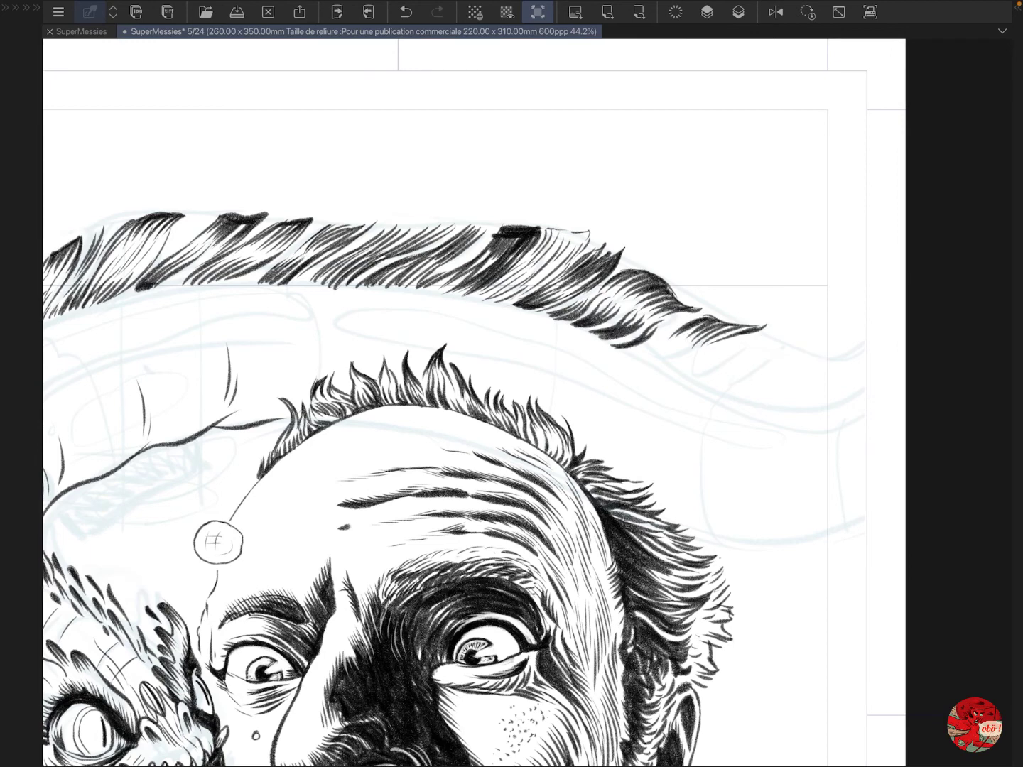
Step: Fill the last stretch of the fur band along the body's lower curve up to the page frame
left_click_drag(627, 355, 693, 321)
left_click_drag(632, 367, 709, 342)
left_click_drag(660, 382, 740, 336)
left_click_drag(687, 390, 735, 364)
left_click_drag(707, 395, 782, 344)
left_click_drag(724, 363, 782, 337)
left_click_drag(743, 373, 782, 349)
left_click_drag(725, 396, 801, 349)
left_click_drag(783, 383, 817, 356)
left_click_drag(735, 405, 829, 385)
mouse_move(809, 368)
left_mouse_down()
mouse_move(833, 342)
mouse_move(821, 342)
left_mouse_up()
mouse_move(828, 389)
left_mouse_down()
mouse_move(831, 345)
mouse_move(845, 344)
left_mouse_up()
left_click_drag(842, 368, 863, 336)
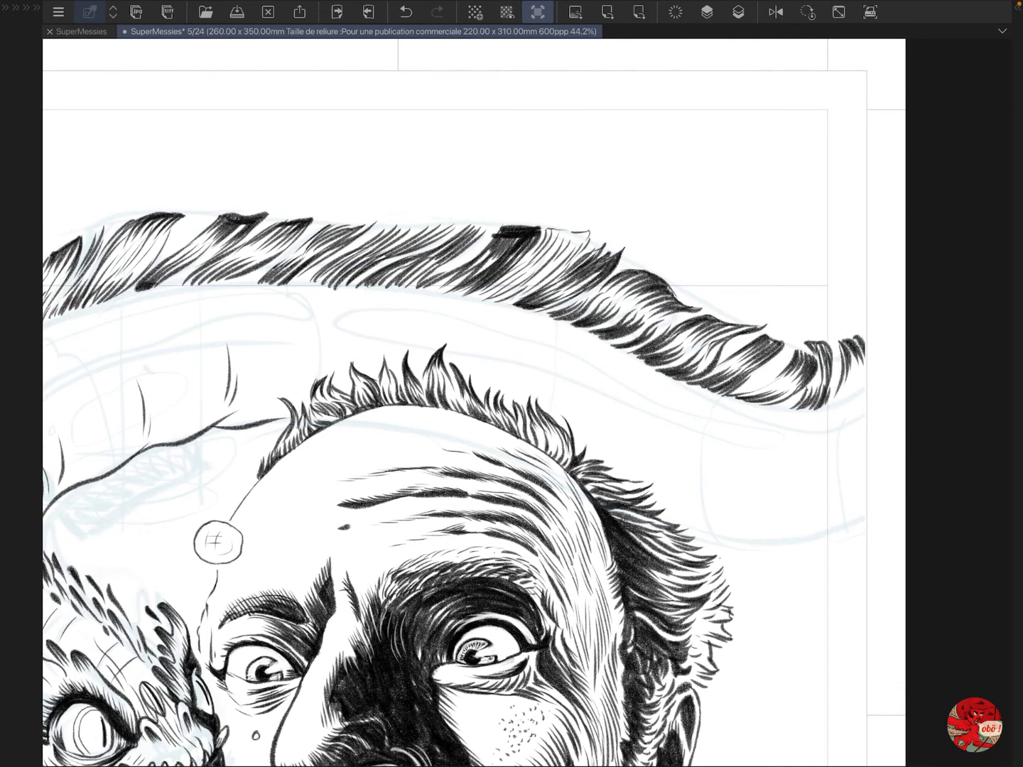
left_click_drag(831, 403, 856, 374)
left_click_drag(848, 396, 865, 340)
Step: Darken the tufts along the upper edge of the fur band with solid black tapered strokes
left_click_drag(753, 389, 789, 330)
left_click_drag(742, 386, 784, 335)
left_click_drag(328, 240, 355, 221)
left_click_drag(351, 239, 397, 221)
mouse_move(391, 249)
left_mouse_down()
mouse_move(416, 221)
mouse_move(440, 222)
left_mouse_up()
left_click_drag(427, 245, 465, 221)
left_click_drag(454, 235, 474, 221)
left_click_drag(298, 254, 348, 230)
left_click_drag(243, 252, 298, 226)
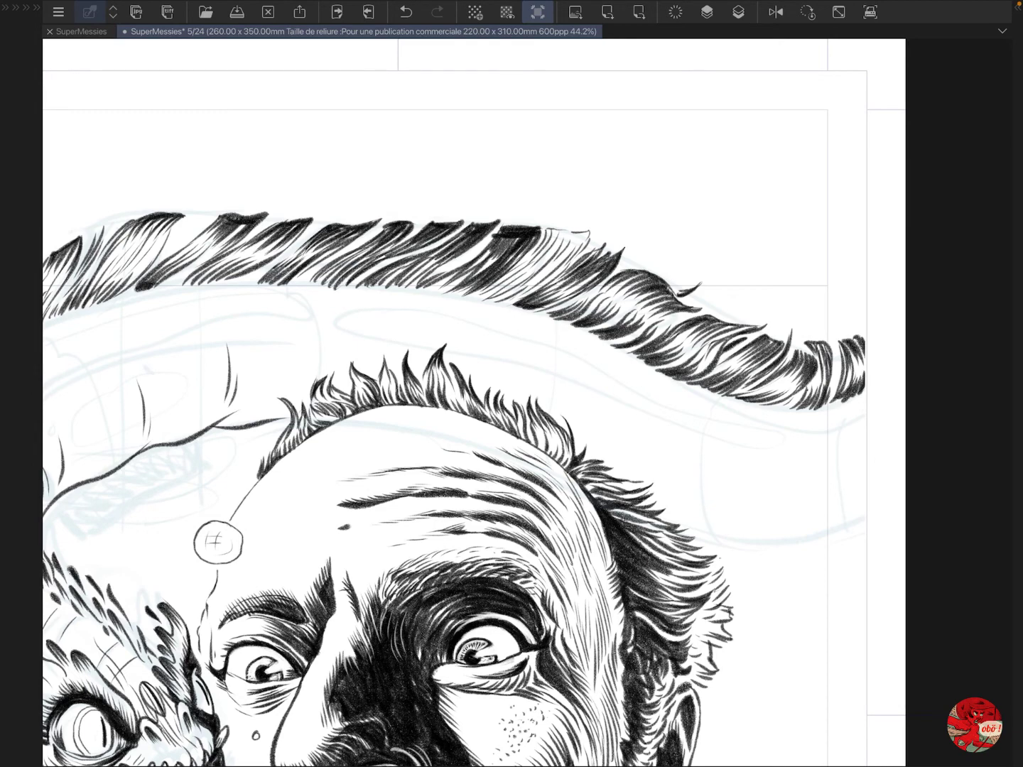
left_click_drag(202, 248, 248, 225)
left_click_drag(170, 247, 203, 216)
left_click_drag(96, 250, 131, 206)
Step: Add stray pointed hairs sticking out along the top edge of the fur band
left_click_drag(275, 217, 312, 194)
left_click_drag(417, 222, 431, 210)
left_click_drag(466, 221, 475, 210)
left_click_drag(621, 270, 649, 253)
left_click_drag(707, 311, 730, 301)
left_click_drag(128, 222, 145, 207)
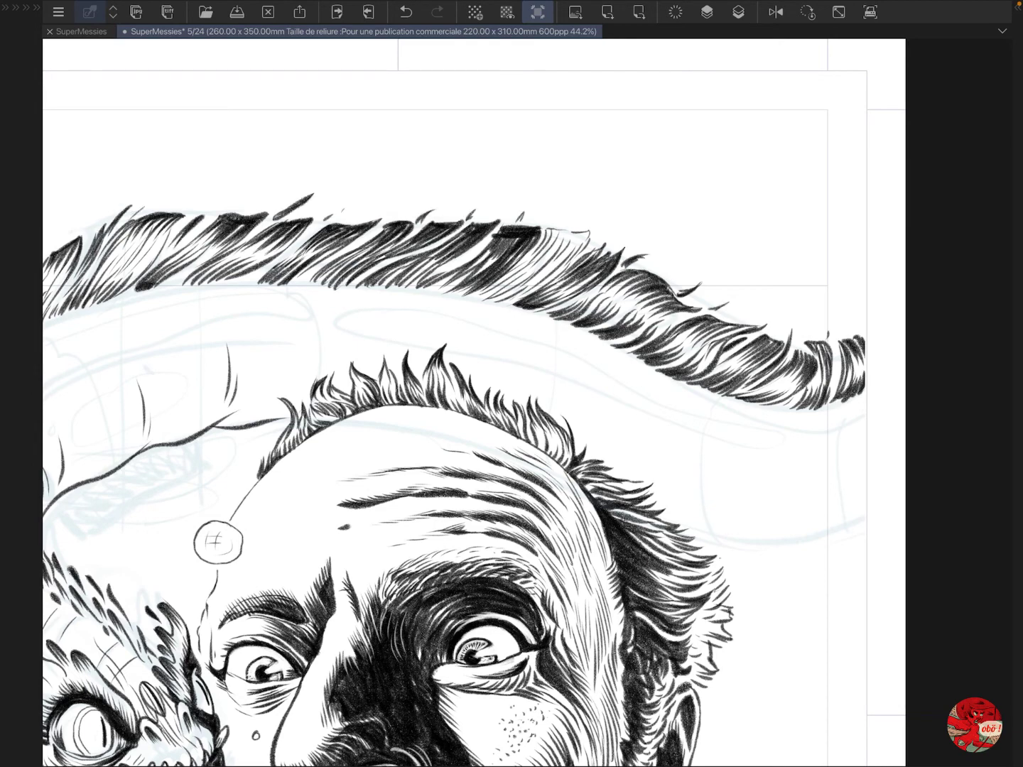
Step: Ink the body's underside contour from behind the portrait's hair to the page frame
key("ctrl+0")
left_click_drag(681, 305, 771, 309)
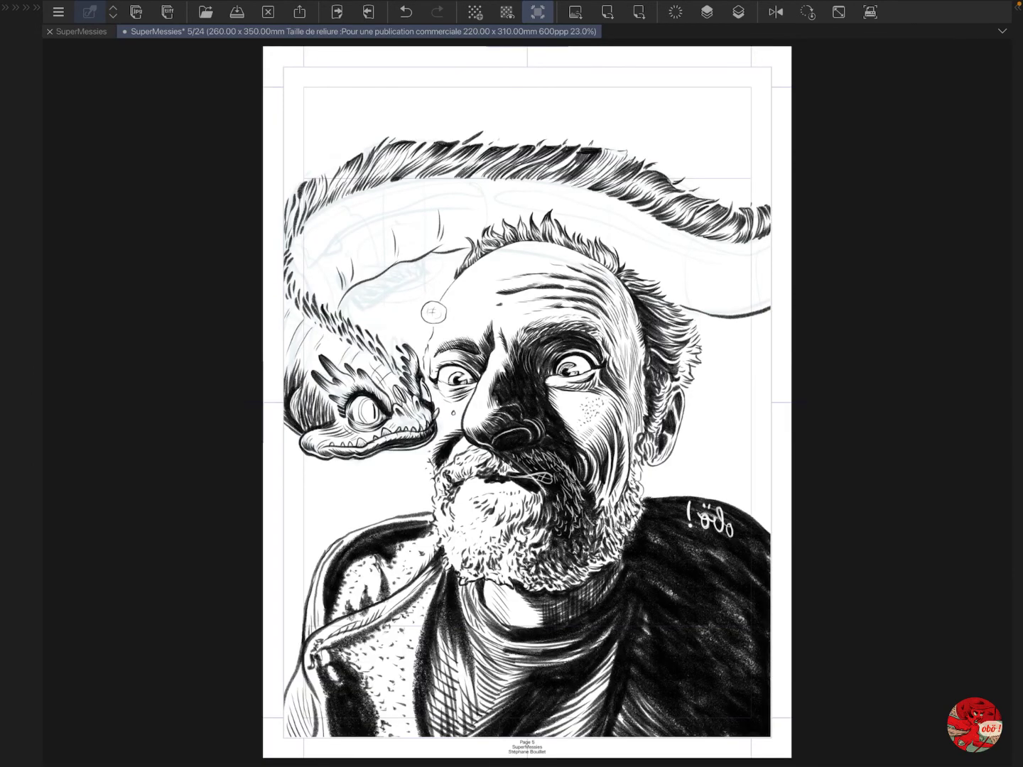
Step: Flip the canvas horizontally and hatch the body's underside with fine strokes where the loop bends toward the creature's head
left_click(776, 12)
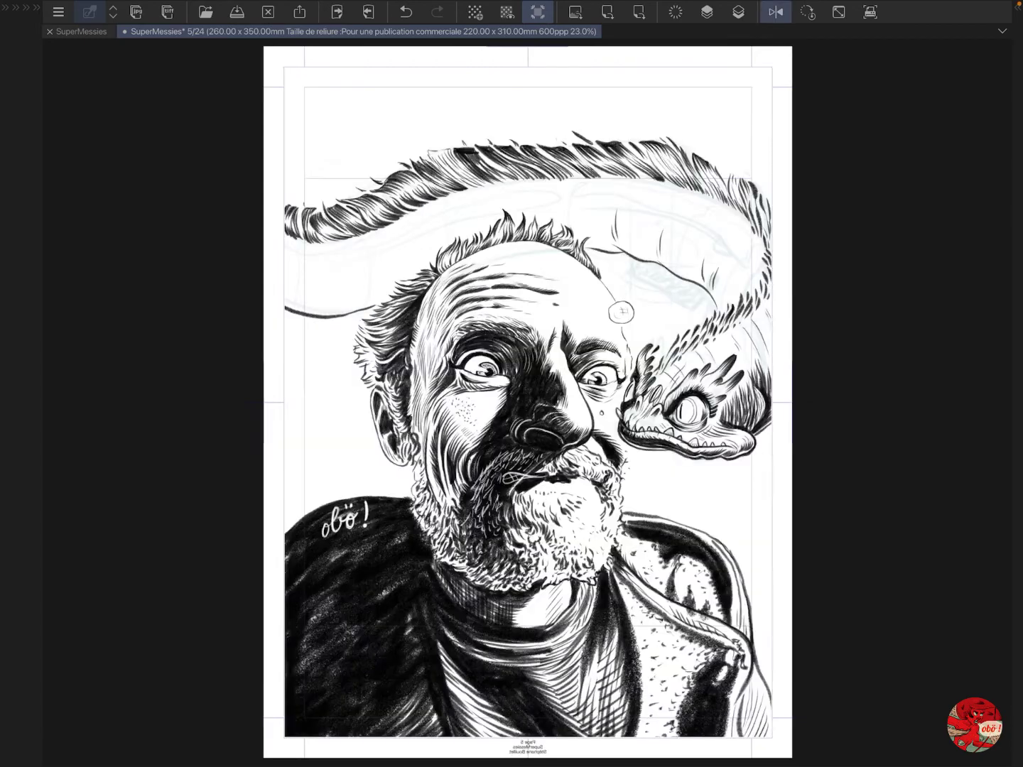
scroll(567, 191, "up", 4)
key("Tab")
key("Tab")
left_click_drag(508, 316, 501, 387)
left_click_drag(514, 349, 505, 416)
left_click_drag(402, 367, 413, 446)
key("ctrl+z")
mouse_move(530, 310)
left_mouse_down()
mouse_move(515, 360)
mouse_move(521, 402)
left_mouse_up()
left_click_drag(547, 334, 545, 385)
left_click_drag(503, 283, 480, 347)
left_click_drag(487, 259, 470, 358)
left_click_drag(478, 268, 443, 349)
Step: Continue the fine hatching upward from the inner contour across the middle of the body's loop
left_click_drag(469, 246, 455, 292)
left_click_drag(439, 305, 430, 348)
left_click_drag(418, 257, 412, 322)
mouse_move(392, 272)
left_mouse_down()
mouse_move(388, 324)
mouse_move(418, 349)
left_mouse_up()
mouse_move(317, 209)
left_mouse_down()
mouse_move(307, 262)
mouse_move(337, 287)
left_mouse_up()
mouse_move(375, 278)
left_mouse_down()
mouse_move(355, 313)
mouse_move(334, 318)
left_mouse_up()
mouse_move(361, 229)
left_mouse_down()
mouse_move(355, 287)
mouse_move(378, 294)
left_mouse_up()
left_click_drag(247, 213, 241, 252)
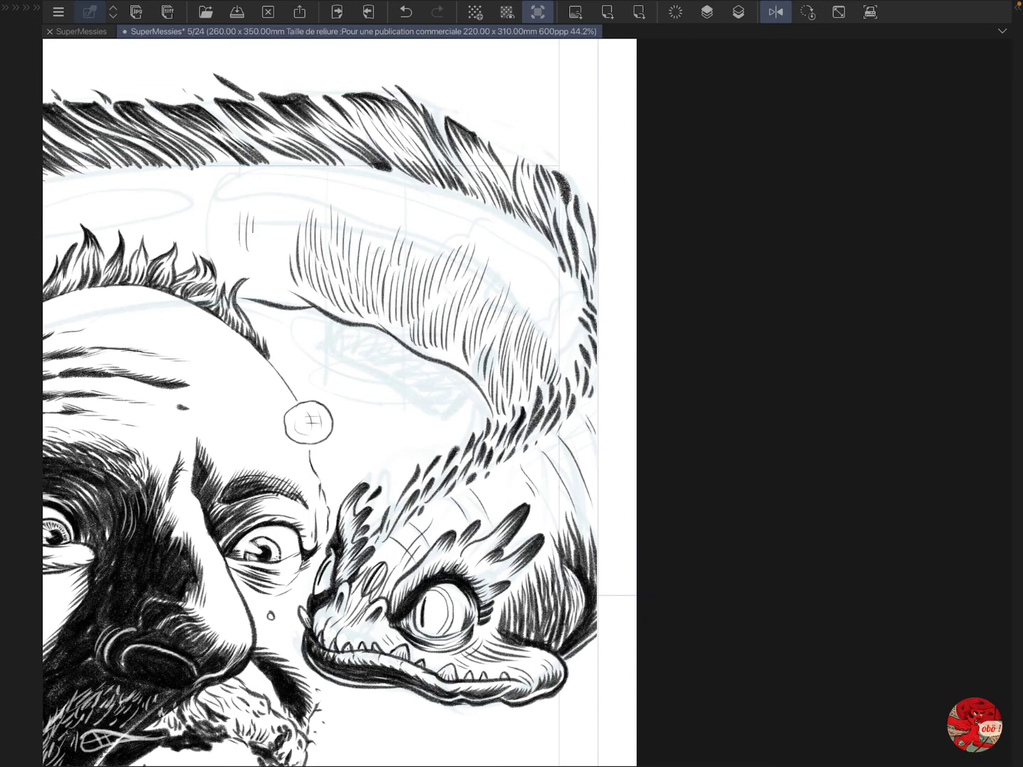
Step: Extend the underside hatching from the loop to just above the front tufts of the portrait's hair
left_click_drag(284, 212, 278, 274)
left_click_drag(268, 258, 259, 294)
left_click_drag(227, 219, 217, 272)
left_click_drag(322, 287, 310, 303)
left_click_drag(212, 214, 203, 249)
left_click_drag(192, 216, 190, 249)
Step: Hatch the underside of the body just above and behind the portrait's hair with thin vertical strokes
mouse_move(309, 423)
left_mouse_down()
mouse_move(478, 444)
mouse_move(694, 230)
mouse_move(826, 360)
left_mouse_up()
mouse_move(343, 247)
left_mouse_down()
mouse_move(355, 306)
mouse_move(349, 335)
left_mouse_up()
mouse_move(384, 239)
left_mouse_down()
mouse_move(379, 323)
mouse_move(403, 286)
left_mouse_up()
left_click_drag(426, 213, 422, 272)
mouse_move(447, 202)
left_mouse_down()
mouse_move(438, 263)
mouse_move(462, 242)
left_mouse_up()
left_click_drag(483, 189, 481, 227)
left_click_drag(499, 180, 497, 217)
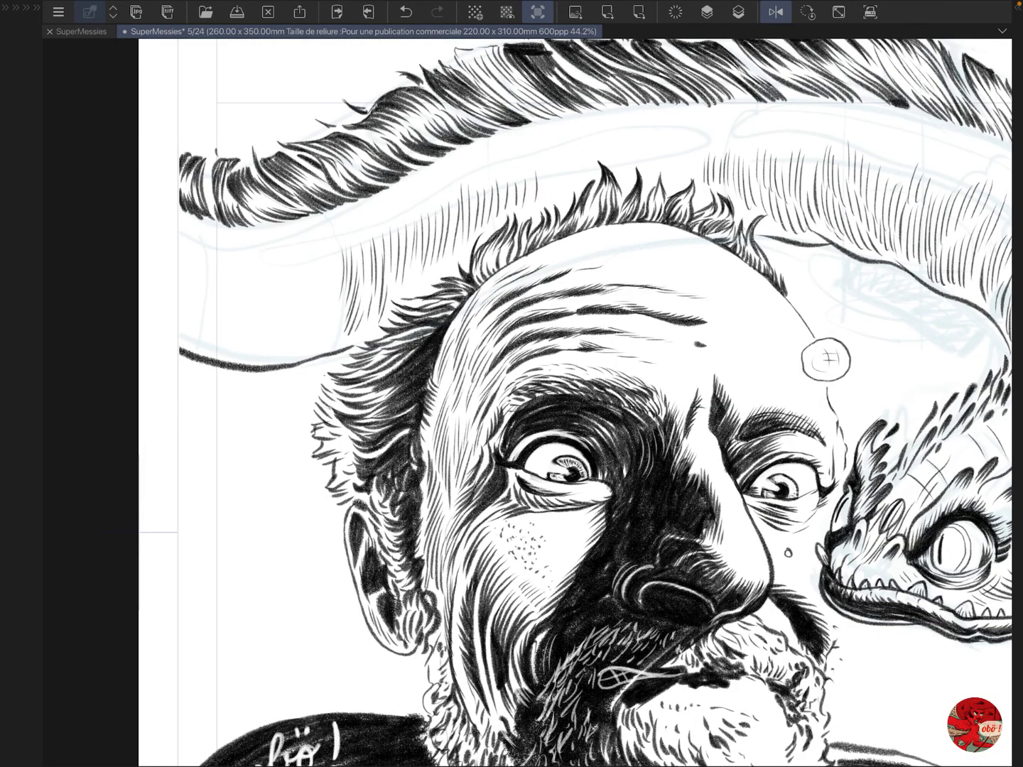
left_click_drag(544, 176, 541, 199)
left_click_drag(699, 150, 692, 176)
Step: Fill the body's last stretch above its lower contour with slanted hatching up to the page frame
left_click_drag(332, 265, 325, 337)
left_click_drag(298, 260, 284, 351)
left_click_drag(182, 239, 181, 267)
left_click_drag(196, 265, 186, 342)
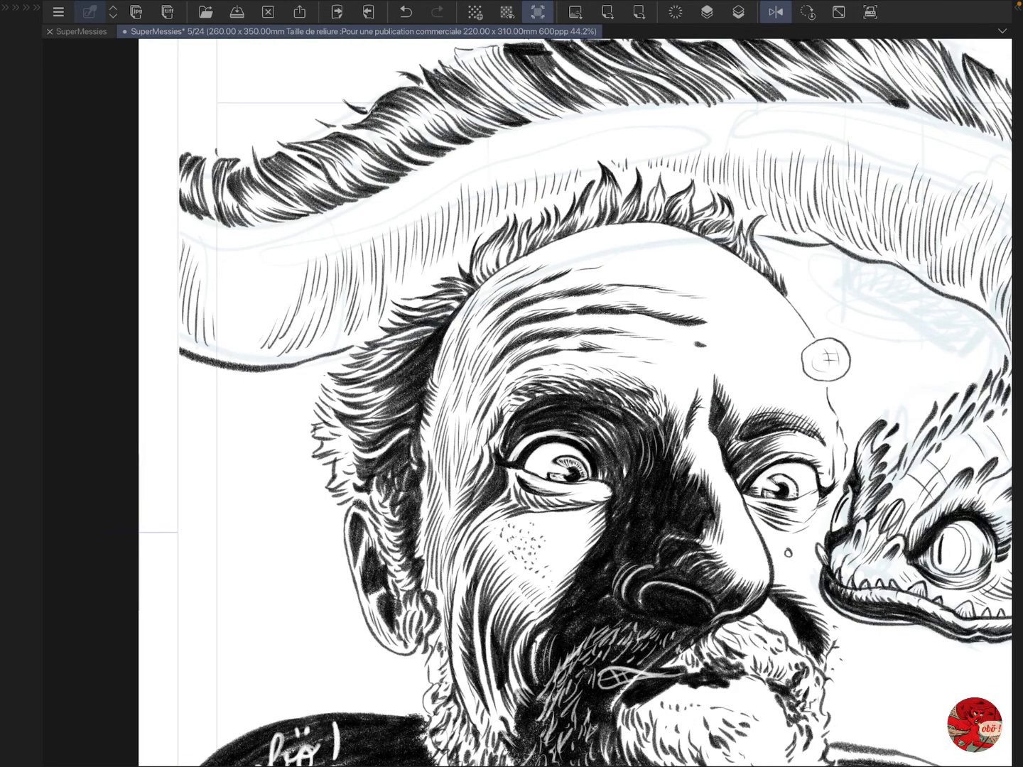
left_click_drag(224, 260, 219, 329)
mouse_move(242, 261)
left_mouse_down()
mouse_move(232, 349)
mouse_move(245, 355)
left_mouse_up()
left_click_drag(290, 262, 282, 324)
left_click_drag(336, 298, 329, 341)
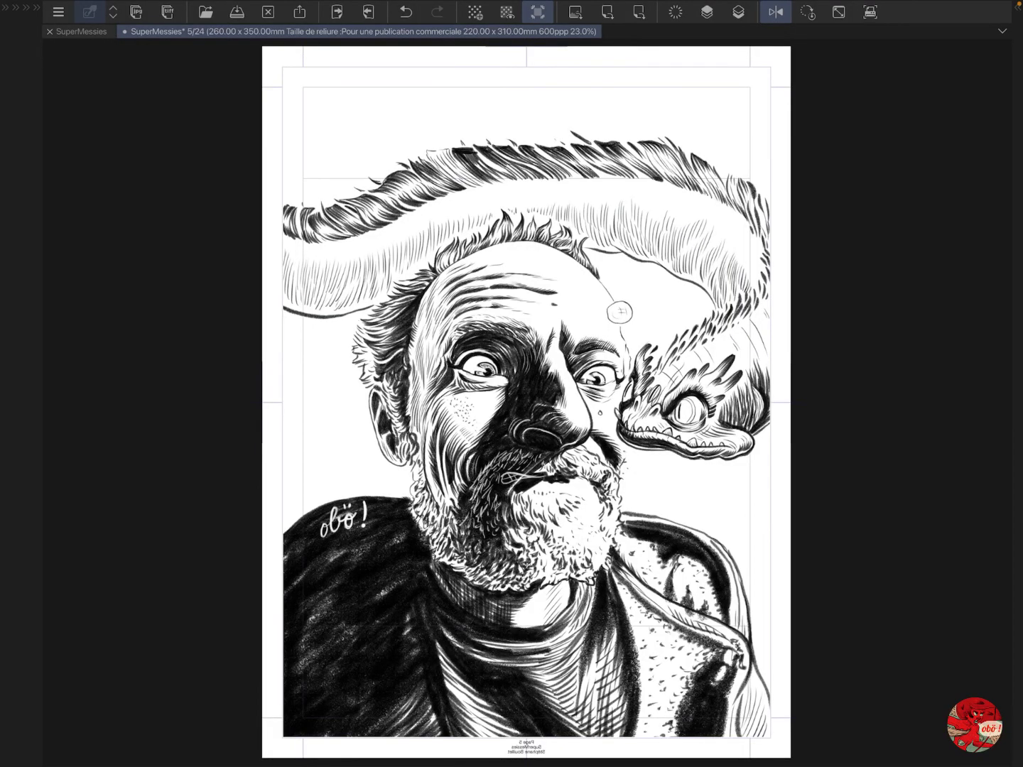
Step: Erase stray curved lines on the creature's forehead between the neck fur and the near eye
scroll(619, 311, "up", 4)
scroll(703, 227, "right", 5)
key("ctrl+z")
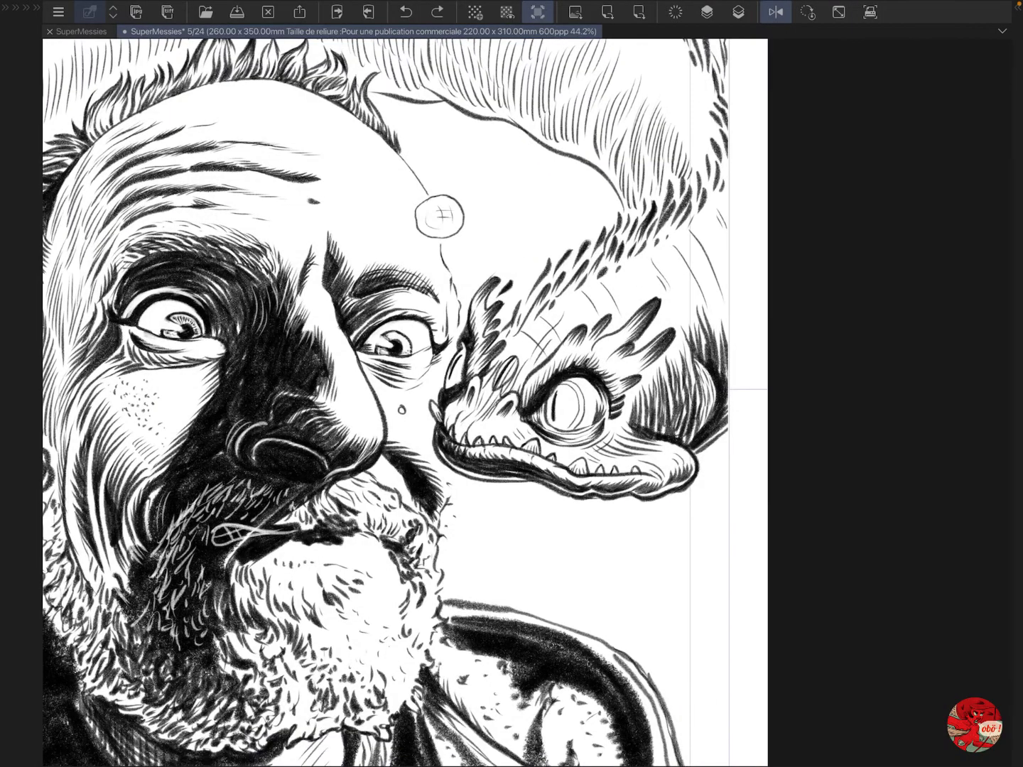
left_click_drag(558, 317, 480, 414)
left_click_drag(544, 546, 543, 548)
mouse_move(535, 544)
left_mouse_down()
mouse_move(560, 542)
mouse_move(556, 568)
left_mouse_up()
mouse_move(577, 541)
left_mouse_down()
mouse_move(576, 572)
mouse_move(610, 573)
left_mouse_up()
left_click_drag(582, 542, 583, 573)
left_click_drag(590, 541, 598, 572)
left_click_drag(605, 540, 605, 571)
left_click_drag(593, 550, 592, 560)
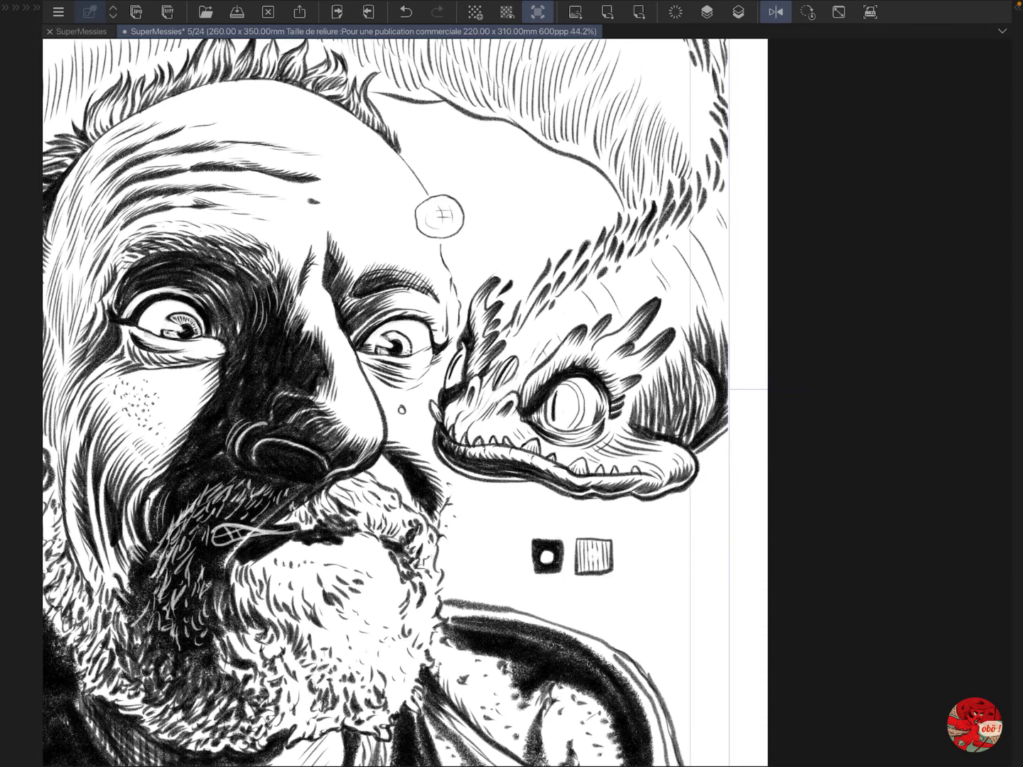
key("ctrl+z")
key("ctrl+z")
key("ctrl+z")
key("ctrl+z")
key("ctrl+z")
key("ctrl+z")
key("ctrl+z")
key("ctrl+z")
Step: Clean up the remaining stray lines around the brow above the creature's near eye
left_click_drag(554, 337, 519, 391)
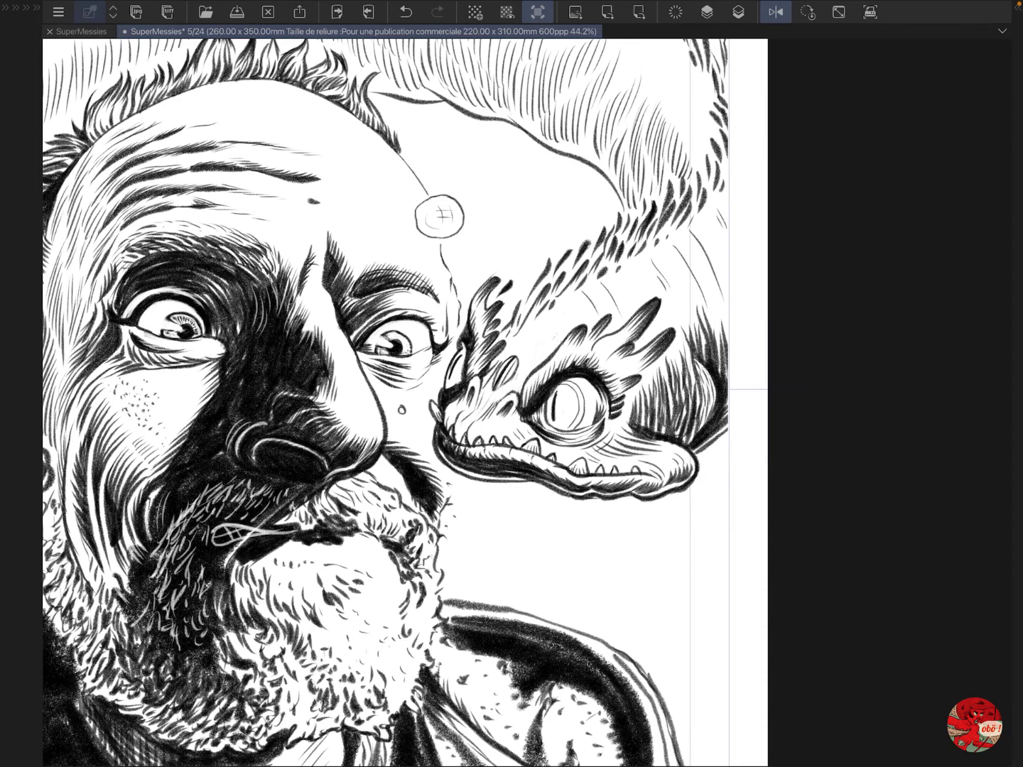
key("ctrl+z")
key("ctrl+z")
key("ctrl+z")
key("ctrl+z")
key("ctrl+z")
key("ctrl+z")
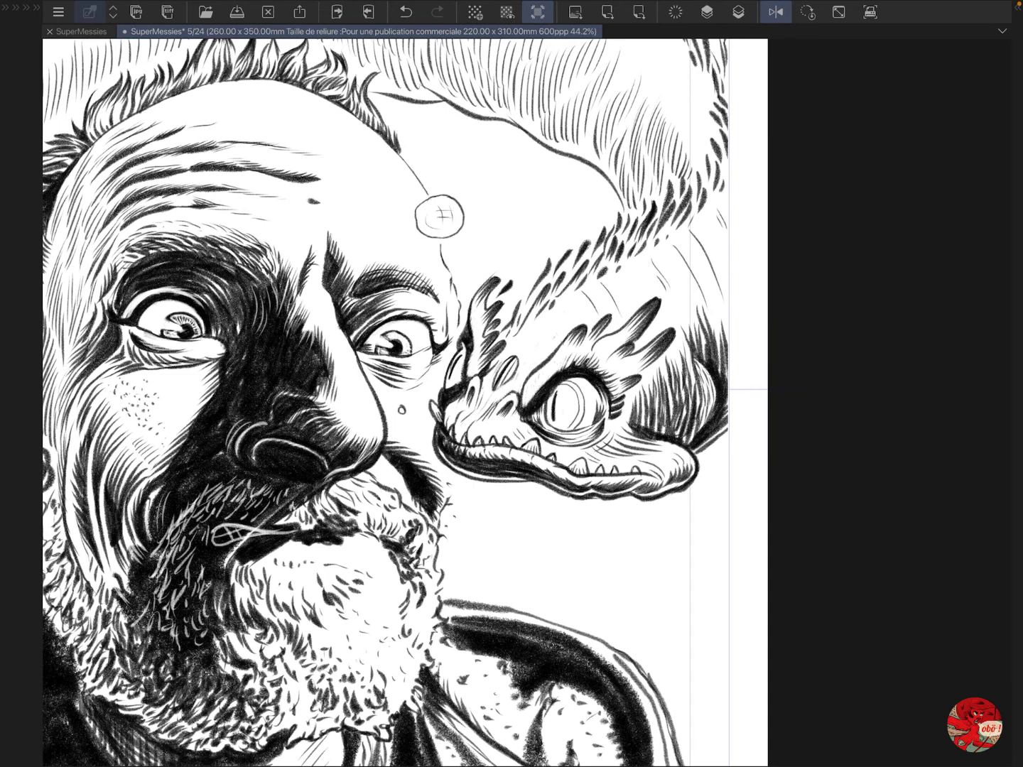
key("ctrl+z")
key("ctrl+z")
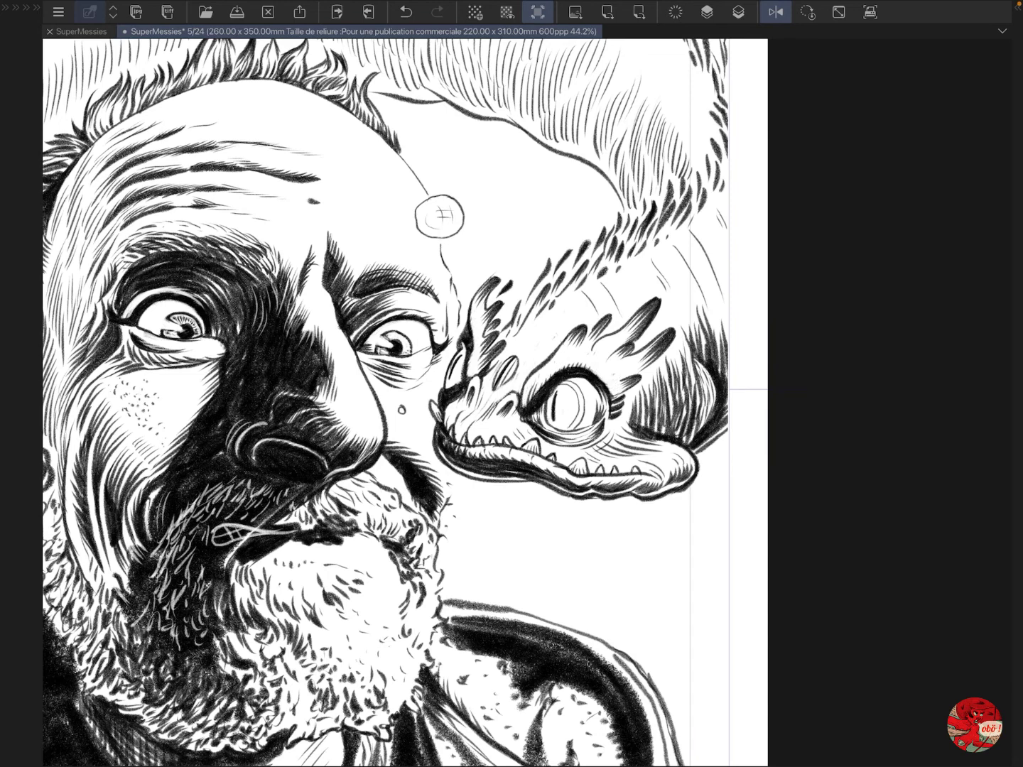
Step: Erase the outer outline of the creature's far crest and part of its far eye
key("ctrl+z")
key("ctrl+z")
key("ctrl+z")
key("ctrl+z")
key("ctrl+z")
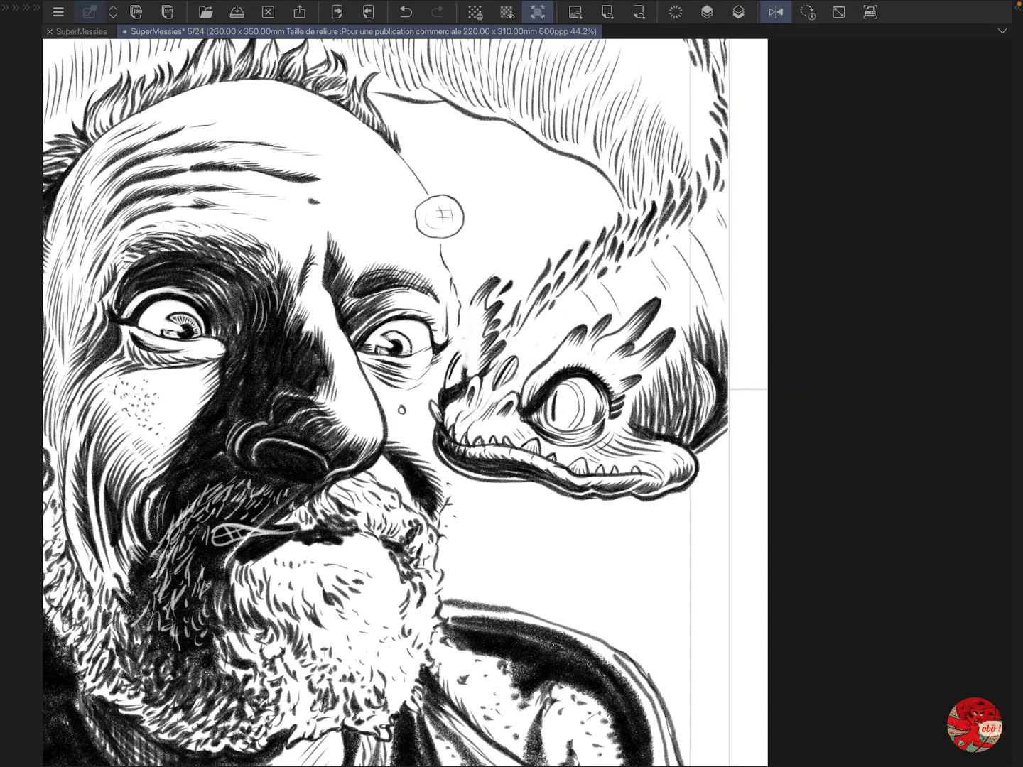
Step: Re-ink the far crest spikes and far eye with bold black strokes and blacken the near eye's slit pupil
key("ctrl+y")
key("ctrl+y")
key("ctrl+y")
key("ctrl+y")
key("ctrl+y")
key("ctrl+y")
key("ctrl+y")
key("ctrl+y")
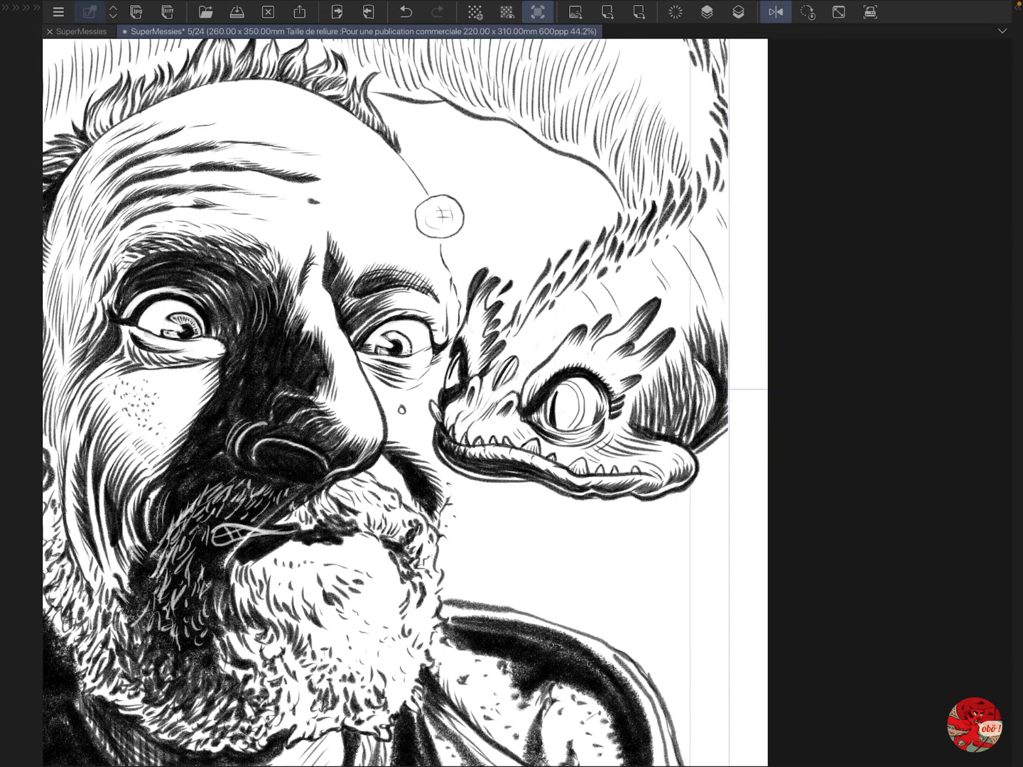
Step: Refine the contours of the creature's eyes and add small round warts on its snout and forehead
key("ctrl+z")
key("ctrl+z")
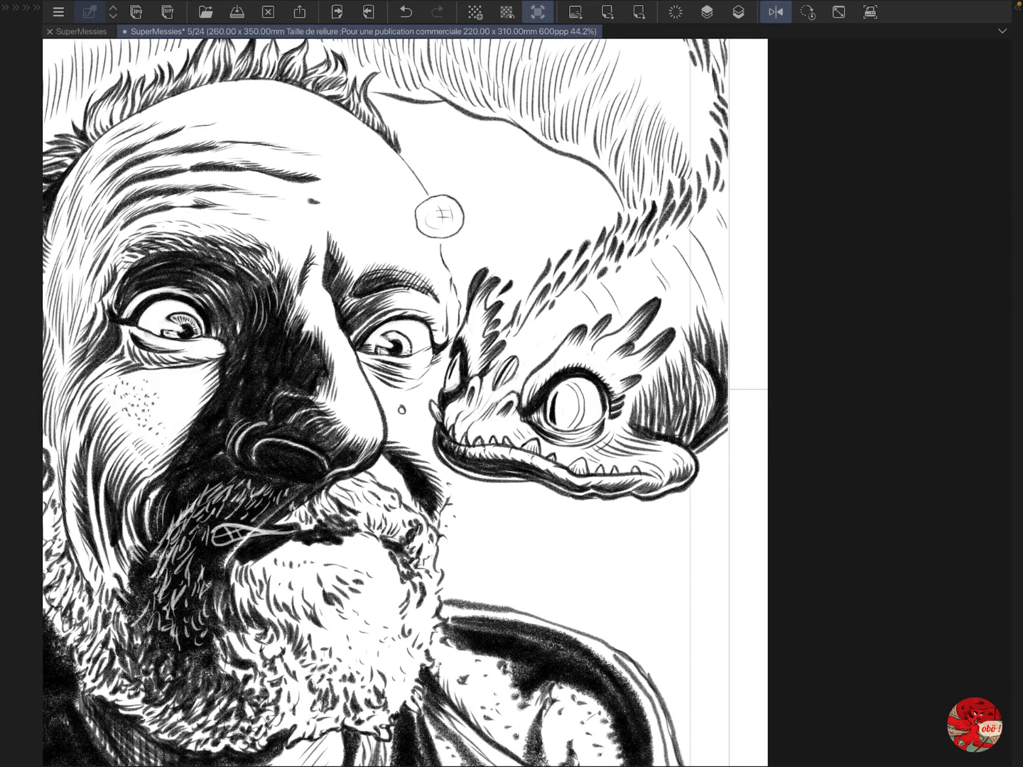
left_click_drag(453, 359, 442, 389)
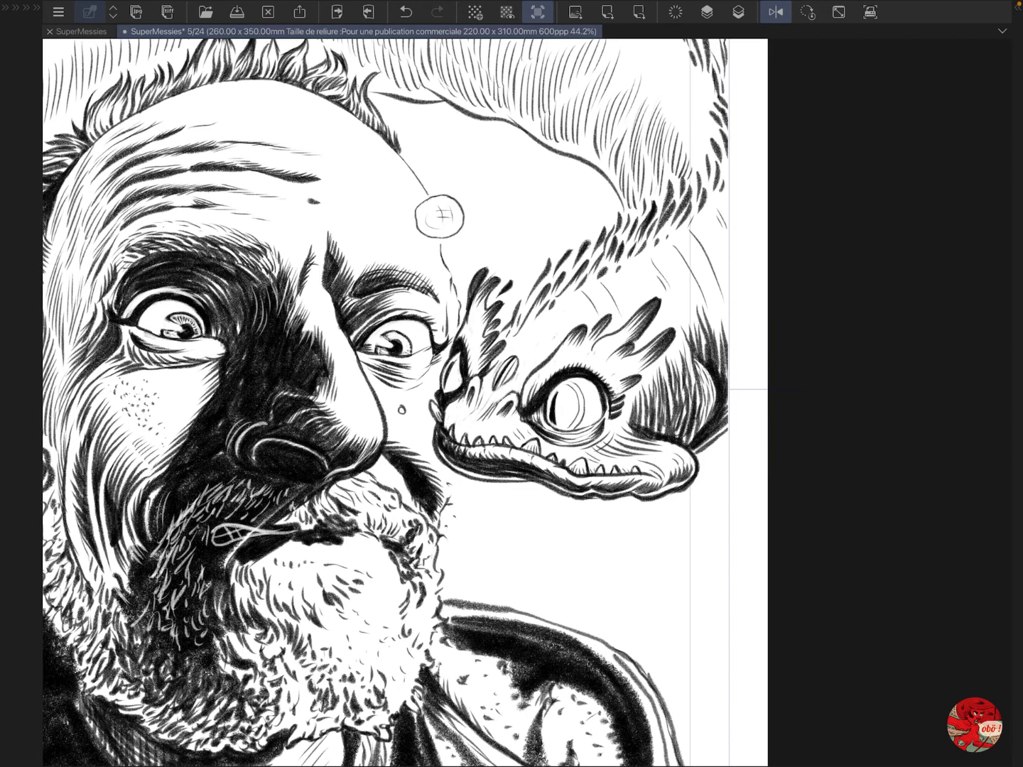
left_click_drag(622, 419, 608, 443)
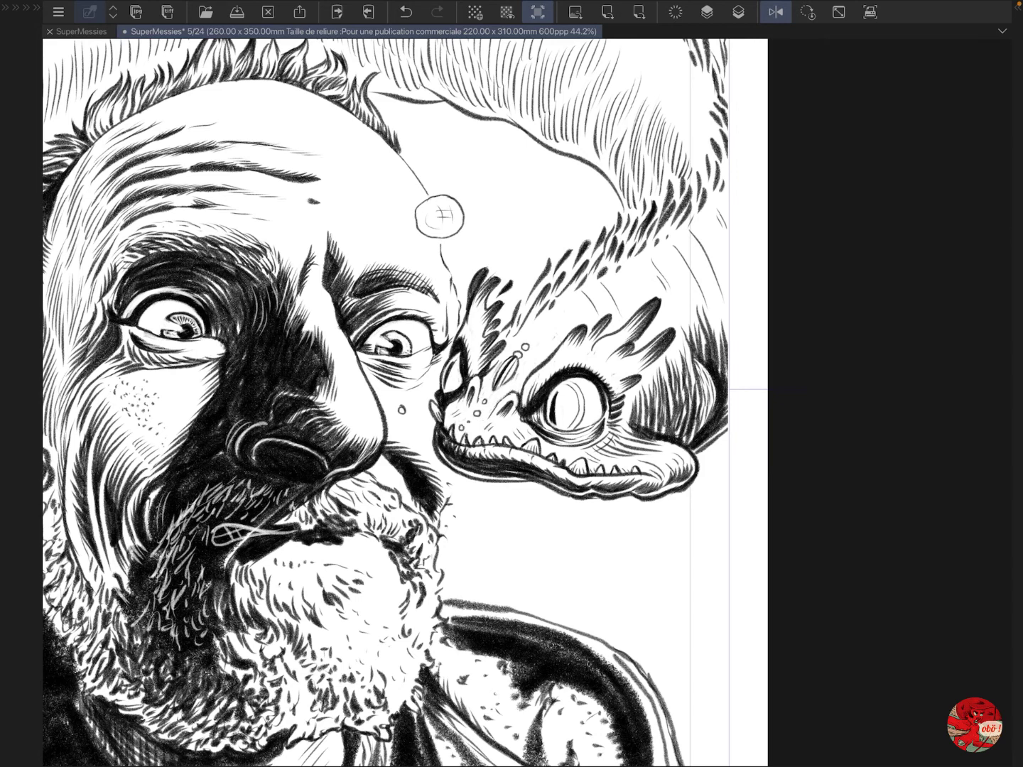
Step: Thicken the neck's fur band with pointed strokes down to the crest and scatter small warts along its lower edge
left_click_drag(565, 311, 572, 318)
mouse_move(516, 346)
left_mouse_down()
mouse_move(537, 309)
mouse_move(562, 293)
left_mouse_up()
mouse_move(559, 317)
left_mouse_down()
mouse_move(600, 268)
mouse_move(619, 269)
left_mouse_up()
left_click_drag(615, 281, 663, 240)
left_click_drag(511, 351, 537, 260)
left_click_drag(512, 350, 528, 266)
key("ctrl+y")
key("ctrl+y")
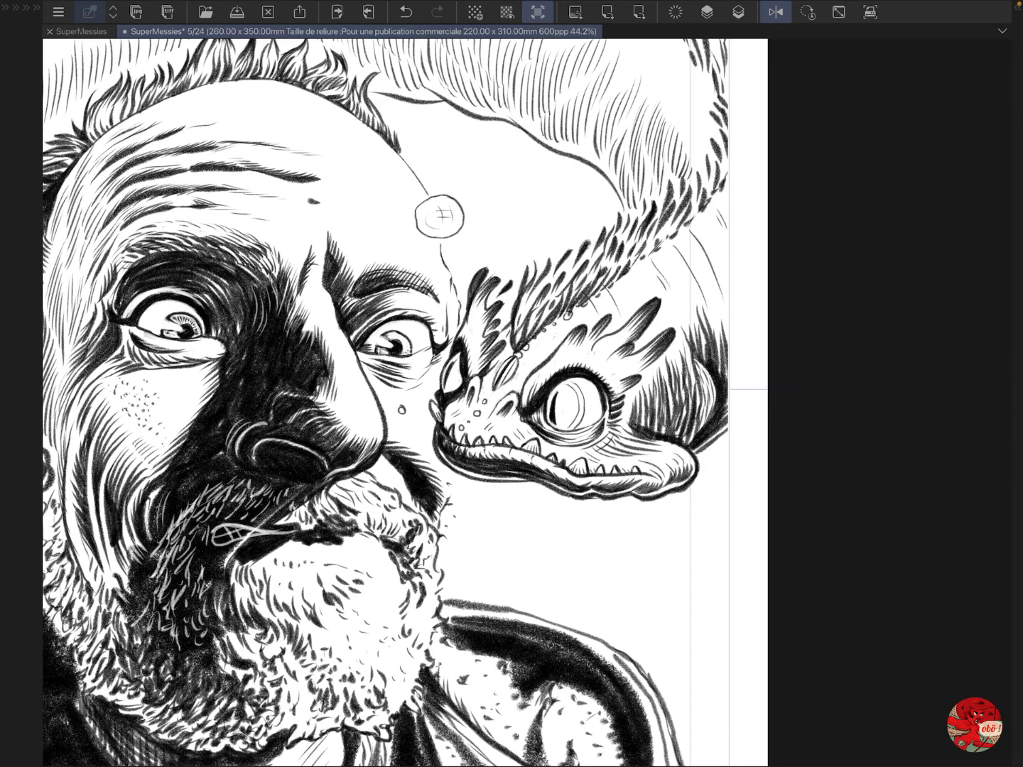
key("ctrl+y")
key("ctrl+y")
Step: Add short strokes between the spikes above the creature's near eye and save the page
left_click_drag(439, 216, 336, 407)
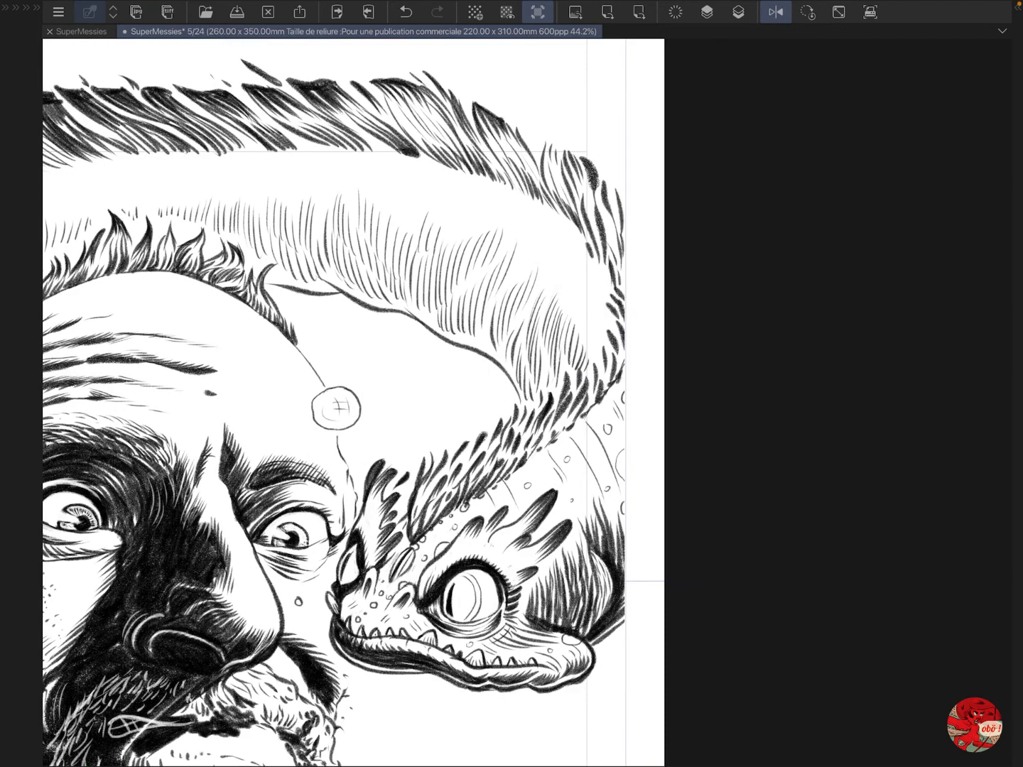
left_click_drag(473, 550, 485, 536)
left_click_drag(463, 550, 473, 540)
left_click_drag(447, 557, 463, 544)
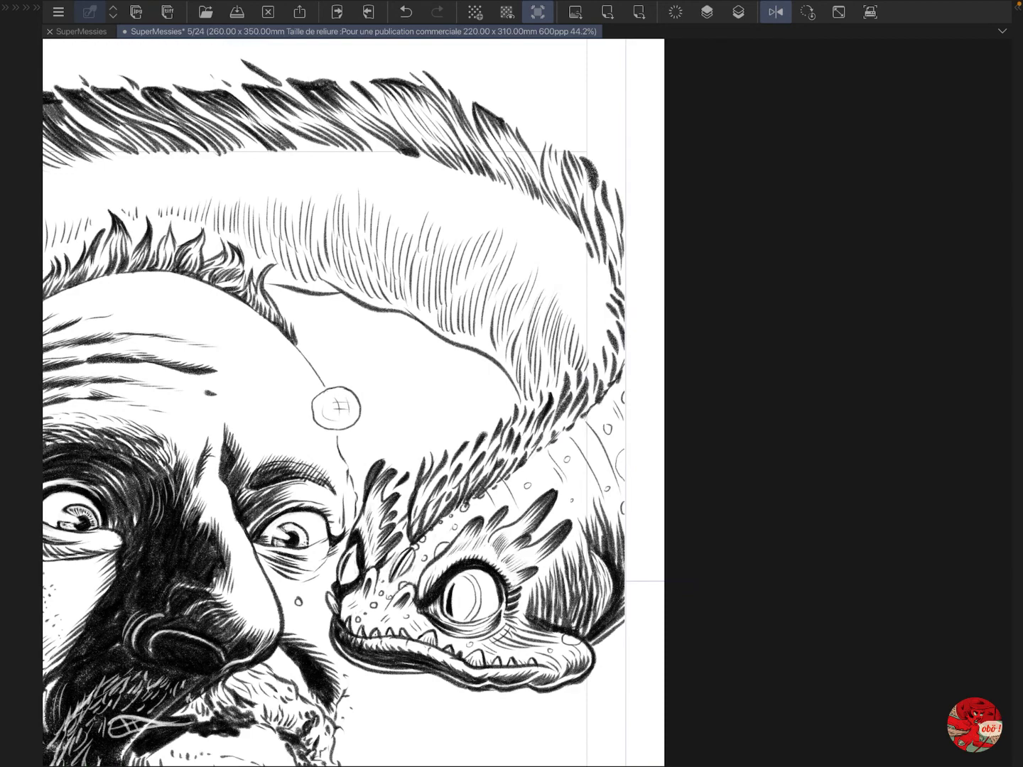
key("ctrl+0")
key("ctrl+s")
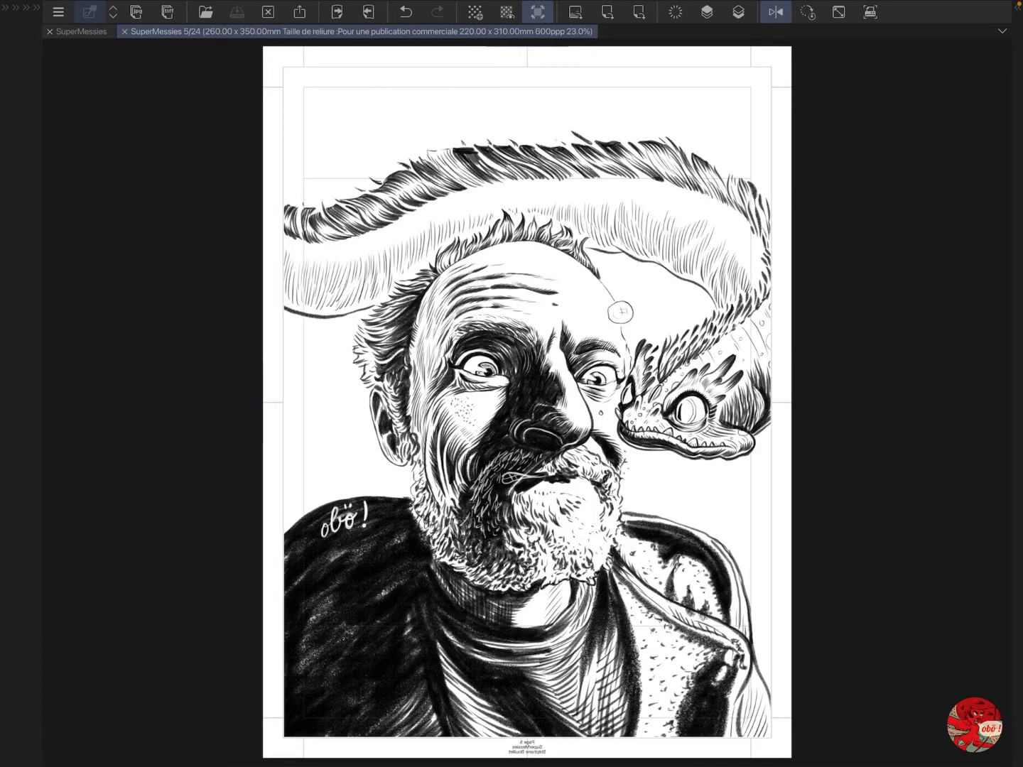
scroll(528, 402, "up", 3)
left_click_drag(527, 297, 713, 642)
left_click_drag(989, 258, 450, 280)
key("ctrl+z")
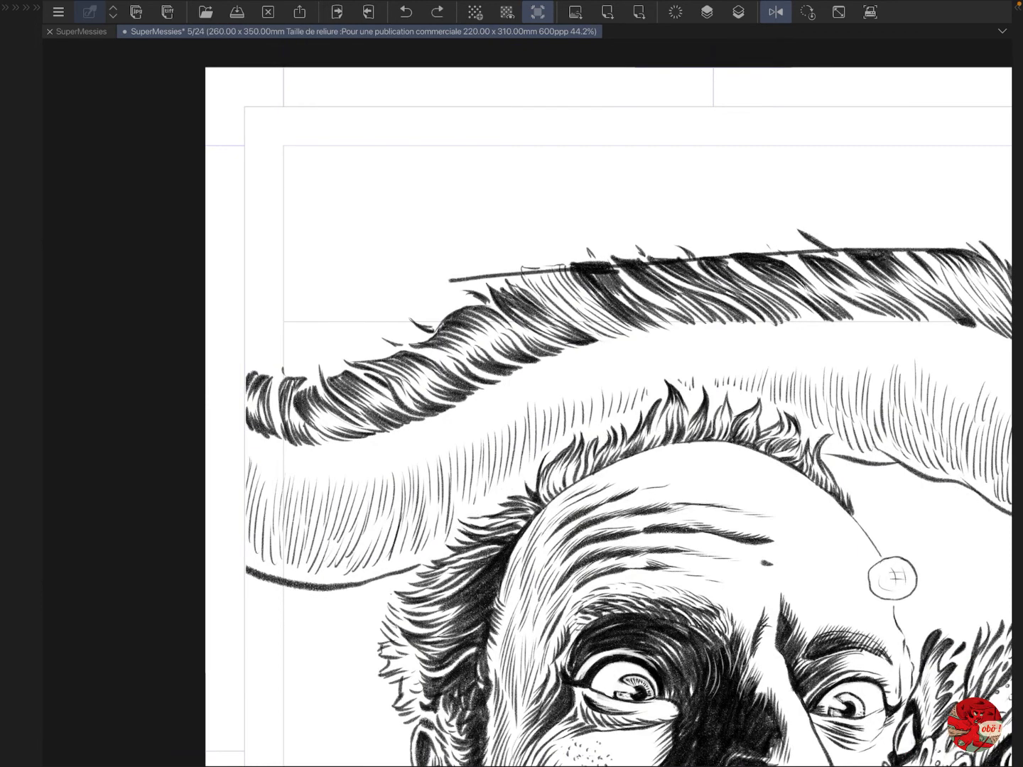
Step: Break up the flat top edge of the fur band above the portrait's forehead with short light strokes between the tufts
key("ctrl+y")
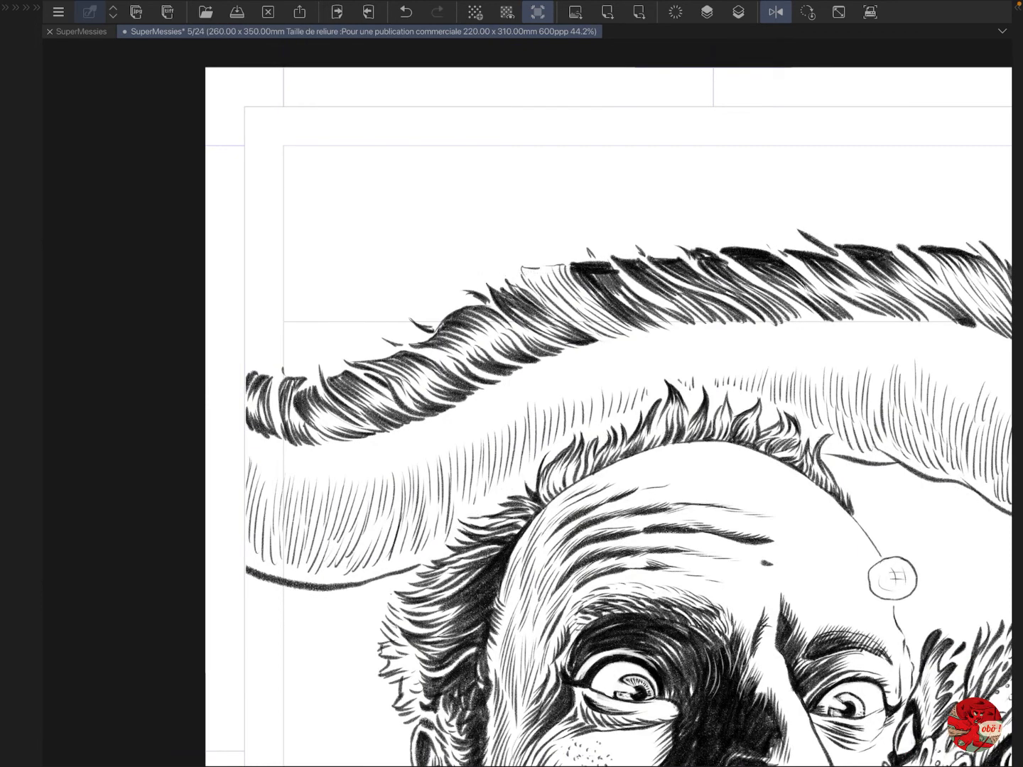
left_click_drag(678, 246, 713, 260)
left_click_drag(655, 246, 674, 262)
left_click_drag(613, 252, 643, 262)
left_click_drag(577, 259, 606, 266)
left_click_drag(610, 354, 417, 342)
Step: Streak the black tufts above the portrait's hair with light strokes and reshape the tips descending toward the page frame
left_click_drag(381, 249, 394, 269)
mouse_move(393, 238)
left_mouse_down()
mouse_move(423, 272)
mouse_move(448, 265)
left_mouse_up()
mouse_move(457, 233)
left_mouse_down()
mouse_move(481, 253)
mouse_move(527, 259)
left_mouse_up()
left_click_drag(541, 234, 569, 254)
left_click_drag(307, 277, 334, 302)
left_click_drag(256, 311, 282, 295)
left_click_drag(235, 323, 266, 313)
left_click_drag(280, 302, 299, 292)
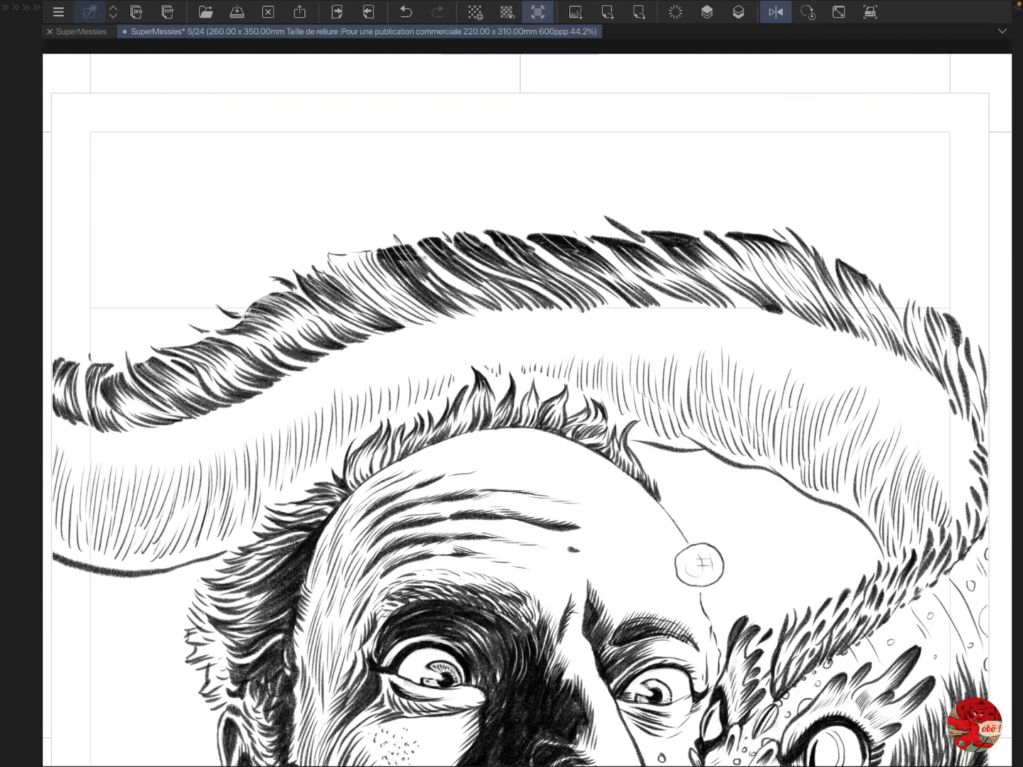
Step: Cut light streaks into the solid black tufts along the highest part of the fur band toward the loop
left_click_drag(554, 234, 598, 261)
mouse_move(600, 236)
left_mouse_down()
mouse_move(654, 262)
mouse_move(687, 254)
left_mouse_up()
left_click_drag(681, 233, 711, 265)
left_click_drag(759, 233, 789, 260)
left_click_drag(851, 267, 868, 291)
left_click_drag(707, 233, 739, 259)
left_click_drag(732, 231, 748, 242)
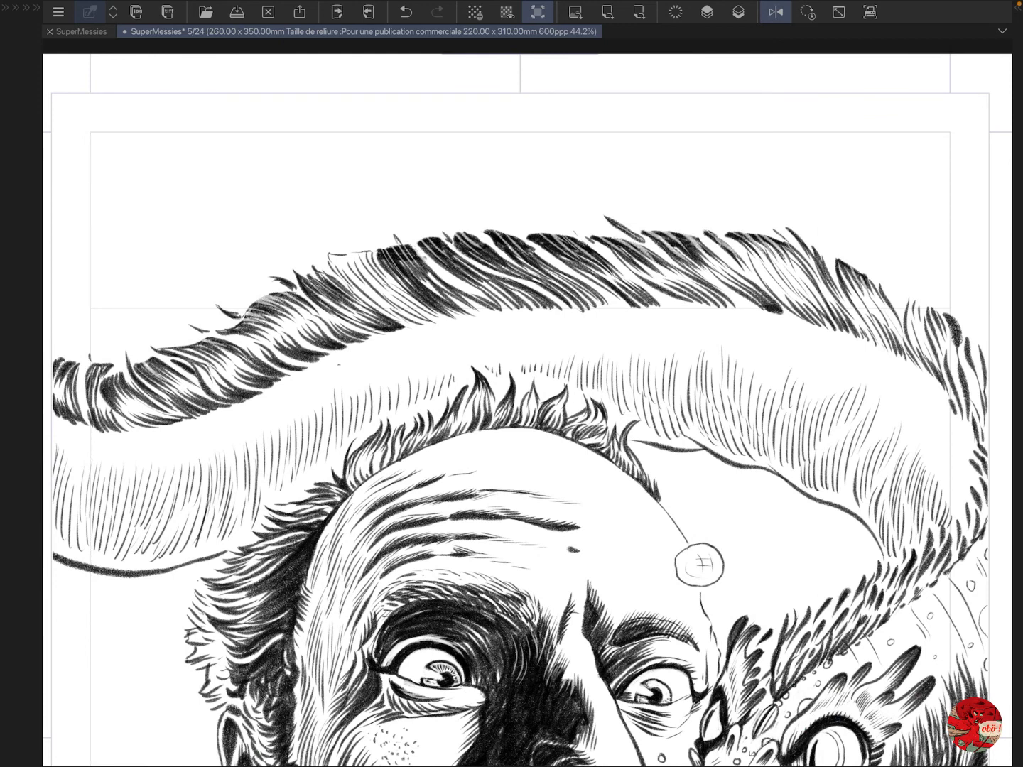
Step: Draw small round warts on the blank skin of the body above the portrait's hair
left_click_drag(342, 365, 341, 364)
left_click_drag(386, 370, 385, 371)
left_click_drag(442, 329, 473, 319)
left_click_drag(456, 356, 464, 357)
left_click(515, 329)
Step: Draw curved fold lines across the body's skin below the fur at the bend of the loop
left_click_drag(941, 397, 910, 434)
left_click_drag(914, 370, 886, 414)
left_click_drag(833, 335, 811, 383)
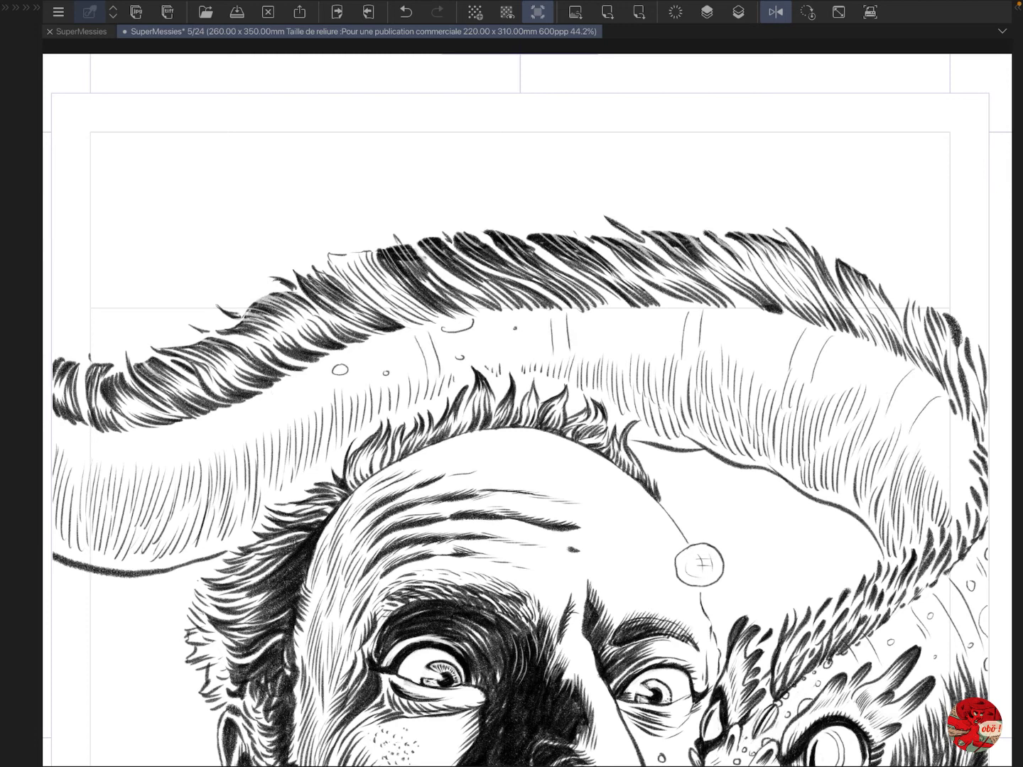
Step: Add pairs of short fold lines across the body's end near the page frame and dot more warts over its skin
left_click_drag(288, 383, 301, 415)
left_click_drag(273, 397, 285, 426)
left_click_drag(180, 429, 189, 465)
left_click_drag(166, 431, 172, 462)
left_click_drag(85, 429, 88, 462)
left_click_drag(108, 436, 112, 461)
left_click(618, 317)
left_click(604, 341)
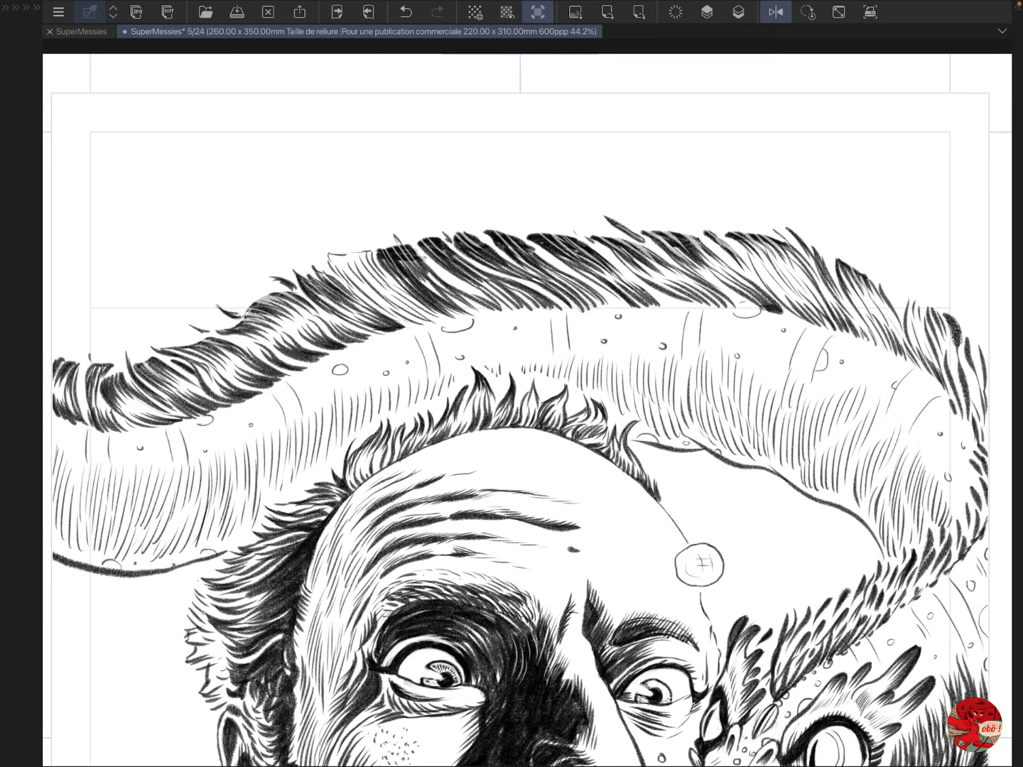
Step: Draw a hatched fin with curved dark strokes along the body's underside, between the portrait's forehead and the loop
left_click_drag(818, 515, 871, 537)
left_click_drag(784, 496, 853, 518)
mouse_move(720, 471)
left_mouse_down()
mouse_move(804, 501)
mouse_move(777, 513)
left_mouse_up()
mouse_move(716, 480)
left_mouse_down()
mouse_move(784, 537)
mouse_move(852, 539)
left_mouse_up()
left_click_drag(756, 524, 824, 530)
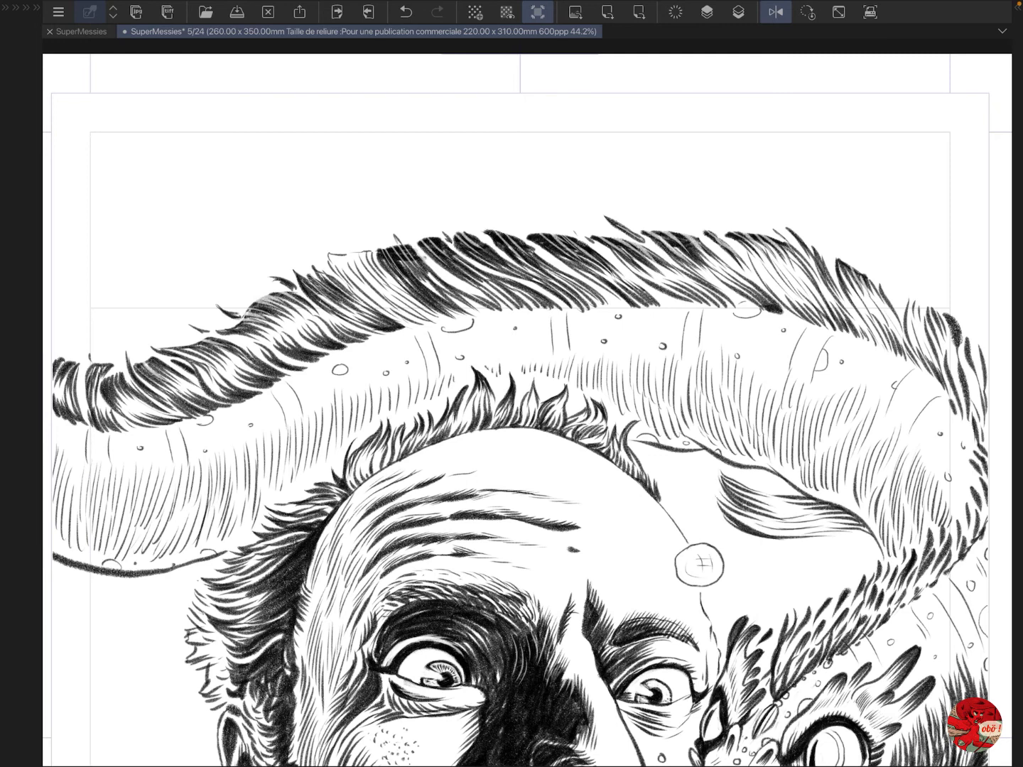
left_click_drag(757, 482, 806, 513)
left_click_drag(758, 488, 873, 536)
left_click_drag(818, 532, 880, 553)
Step: Draw a matching hatched fin under the lower edge of the body's end near the page frame
left_click_drag(167, 573, 142, 594)
mouse_move(114, 574)
left_mouse_down()
mouse_move(85, 588)
mouse_move(69, 579)
left_mouse_up()
left_click_drag(64, 583, 142, 597)
left_click_drag(199, 562, 131, 597)
Step: Add small and large round warts over the body's hatched end, beside the portrait's hair
left_click_drag(66, 439, 68, 437)
left_click_drag(219, 502, 221, 502)
left_click_drag(284, 455, 304, 484)
left_click_drag(299, 457, 298, 480)
Step: Thicken selected hatching strokes with darker lines along the whole body and undo the last one
left_click_drag(179, 473, 170, 535)
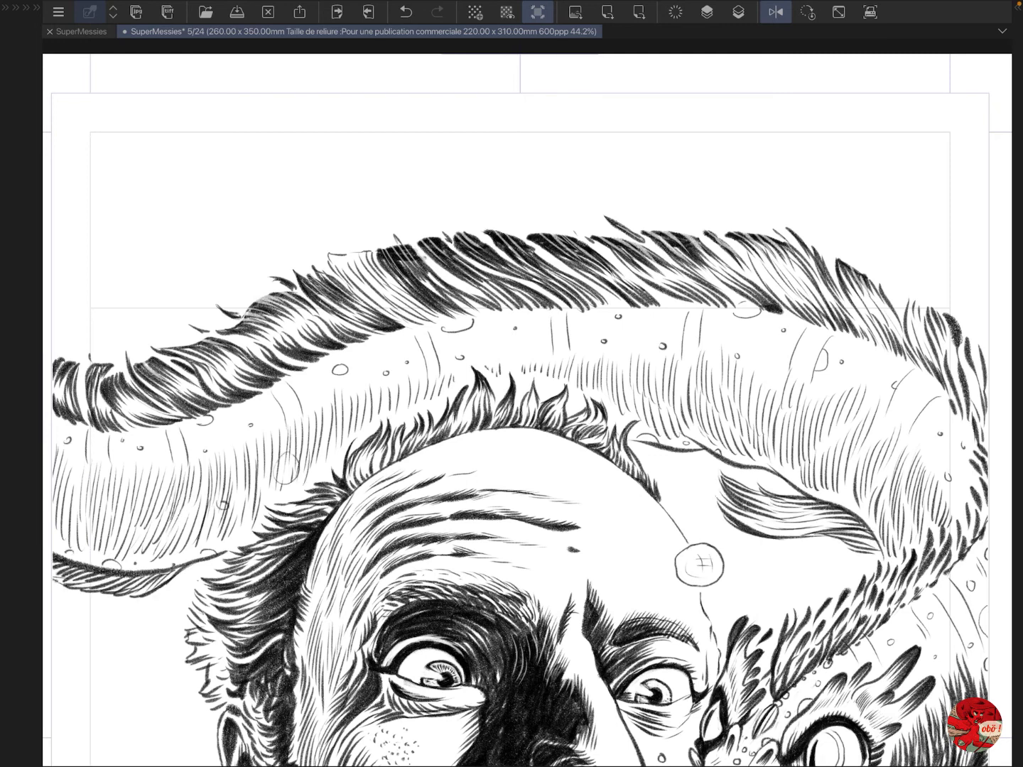
left_click_drag(111, 483, 105, 529)
left_click_drag(102, 490, 94, 542)
left_click_drag(653, 373, 669, 432)
left_click_drag(780, 366, 765, 441)
left_click_drag(868, 419, 834, 495)
left_click_drag(911, 486, 903, 527)
left_click_drag(316, 400, 309, 464)
left_click_drag(200, 458, 181, 544)
left_click_drag(93, 497, 81, 534)
key("ctrl+z")
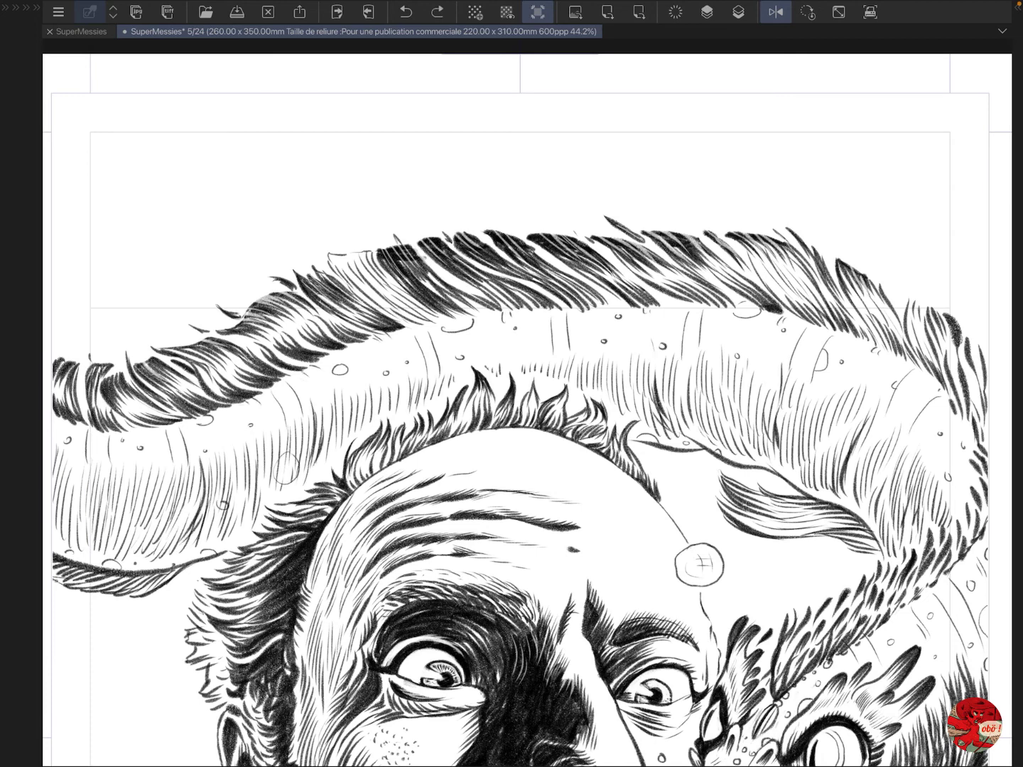
Step: Add small warts within the hatching on the stretch of body between the portrait's hair and the loop
left_click_drag(760, 399, 767, 404)
left_click_drag(710, 408, 720, 415)
left_click_drag(812, 450, 806, 459)
left_click_drag(863, 459, 876, 456)
Step: Fit the whole page in view and bring back the palettes to check the inked drawing
key("ctrl+0")
key("Tab")
left_click_drag(106, 125, 107, 154)
mouse_move(106, 205)
left_mouse_down()
mouse_move(106, 174)
mouse_move(128, 146)
left_mouse_up()
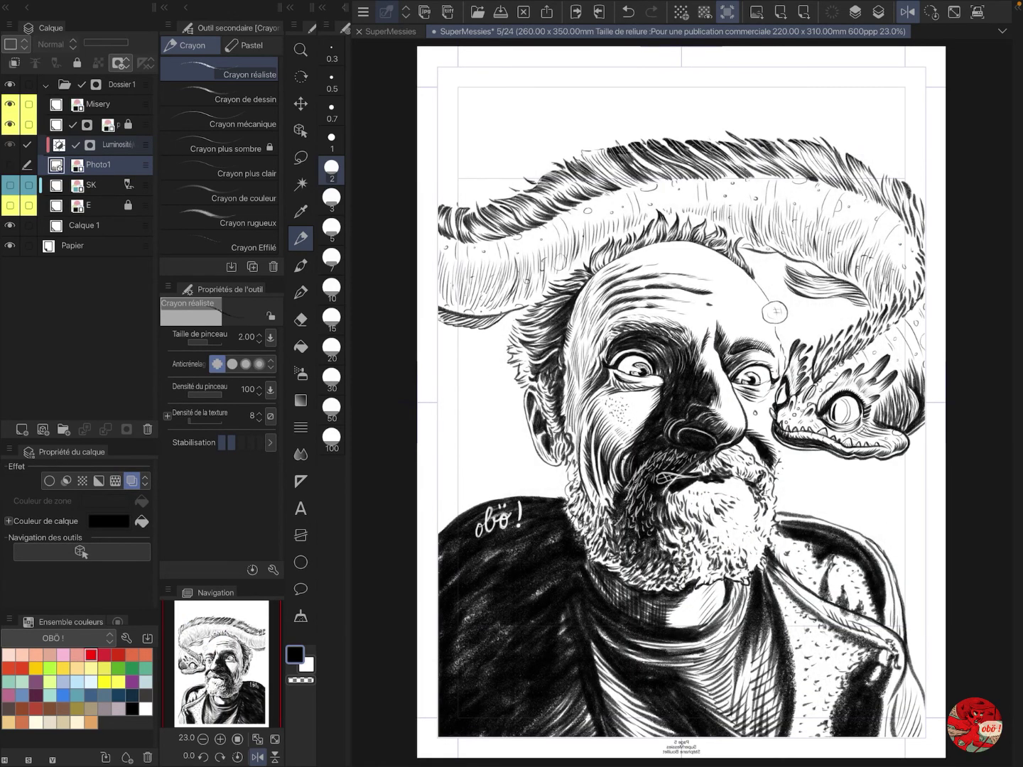
key("m")
left_click_drag(730, 414, 939, 610)
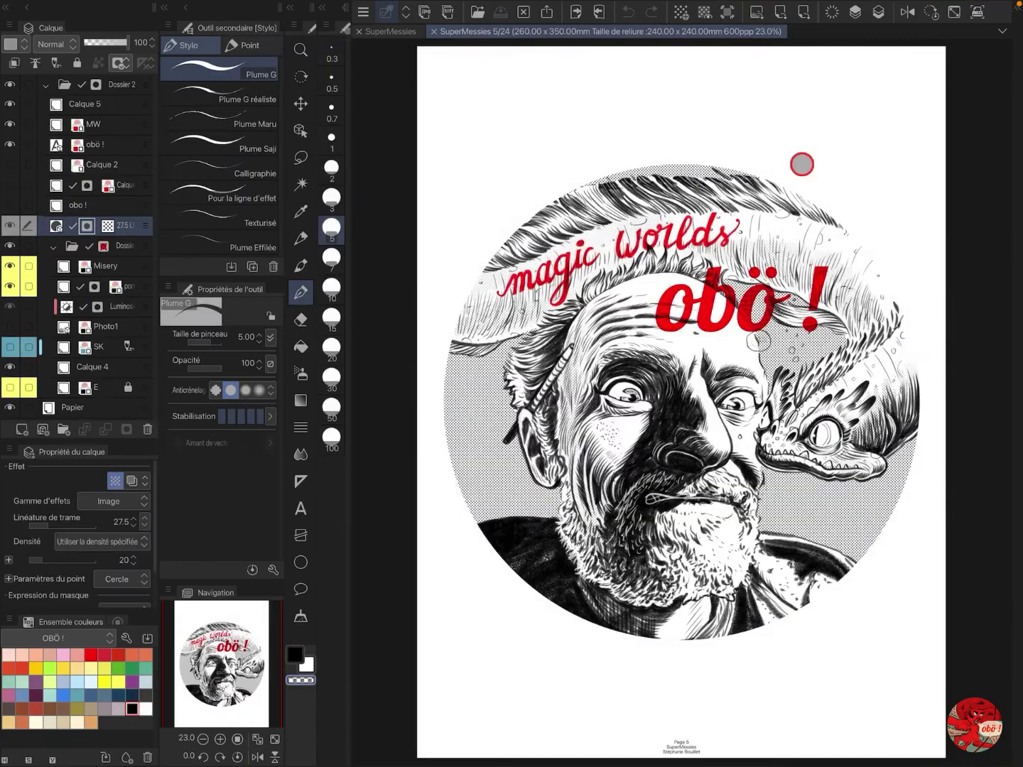
left_click(362, 11)
left_click(396, 73)
left_click(585, 252)
left_click(858, 289)
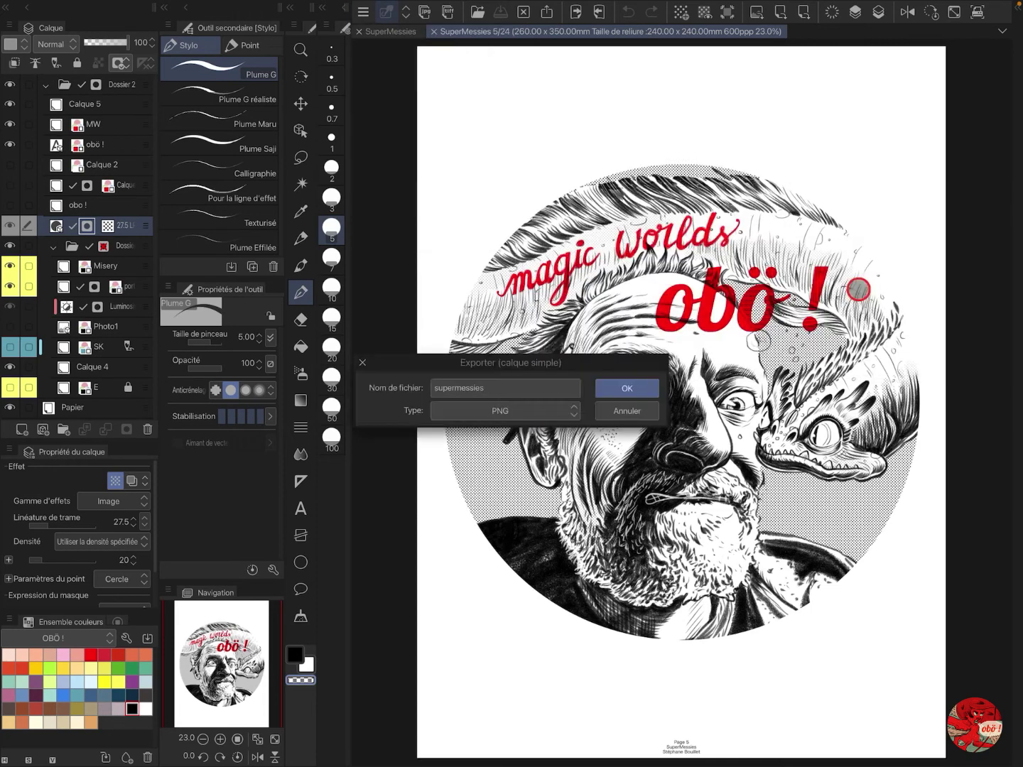
left_click(626, 411)
Step: Hide the Papier layer and fill the circle of the Dossier 2 mask with white on Calque 4
left_click(10, 405)
left_click(59, 366)
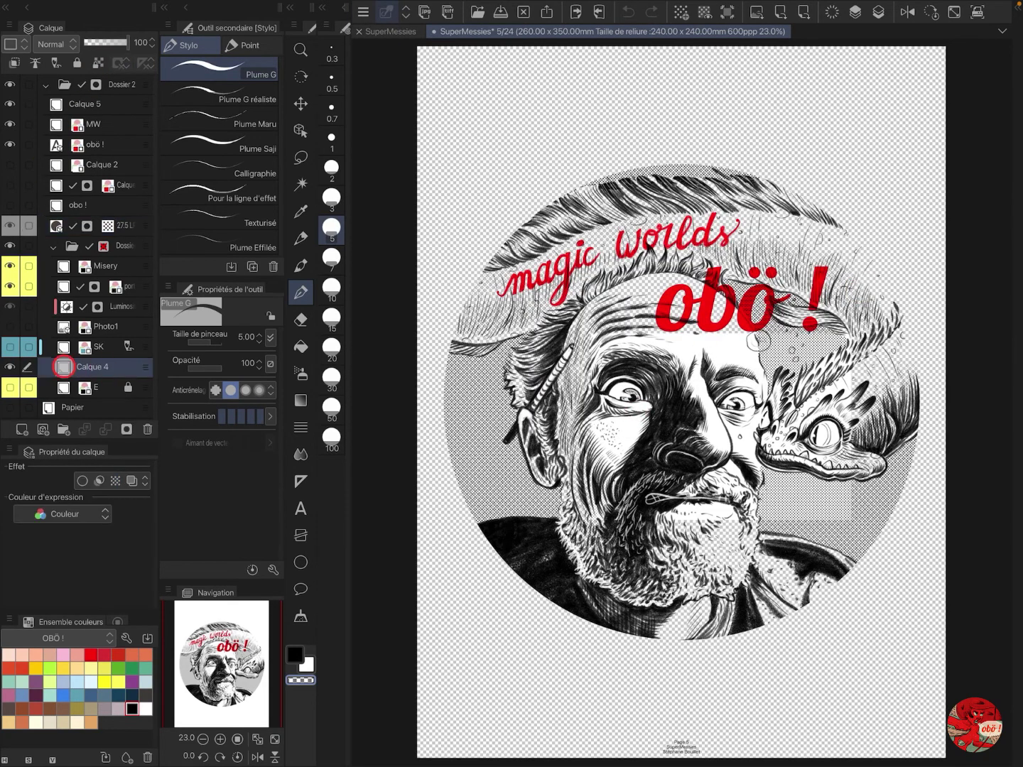
left_click(97, 84, "ctrl")
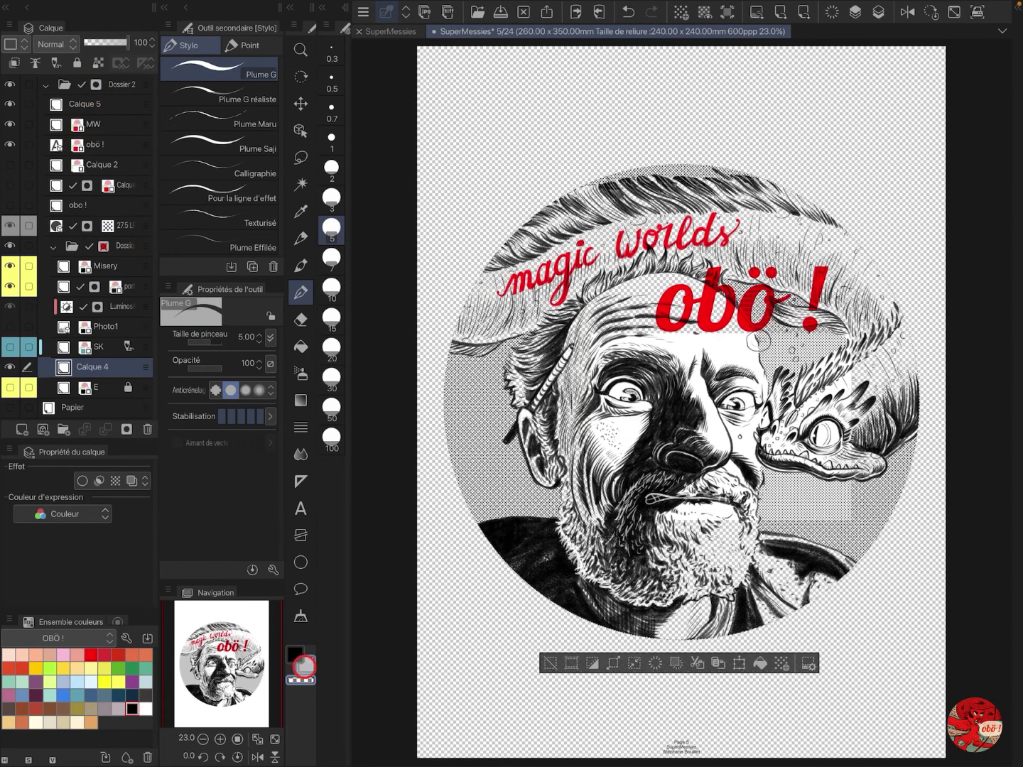
left_click(307, 664)
key("alt+BackSpace")
key("ctrl+d")
Step: Temporarily hide the screentone and portrait layers in Dossier 2 to inspect the remaining layers, and show them again
left_click(45, 84)
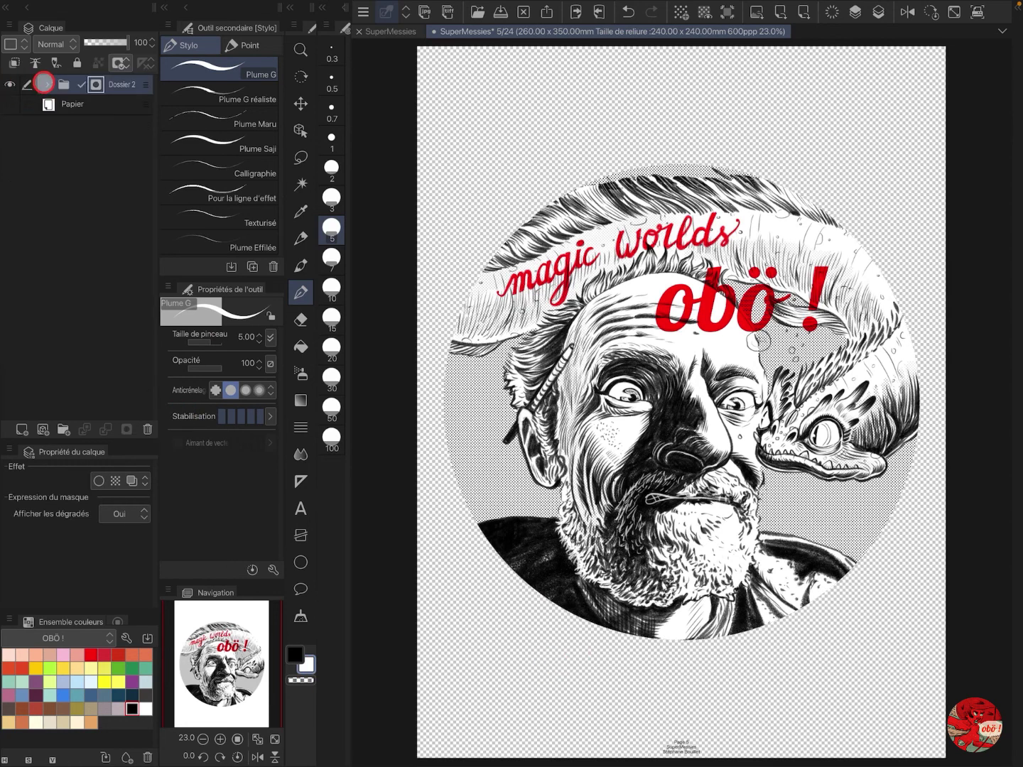
left_click(44, 84)
left_click_drag(9, 125, 14, 150)
left_click(9, 286)
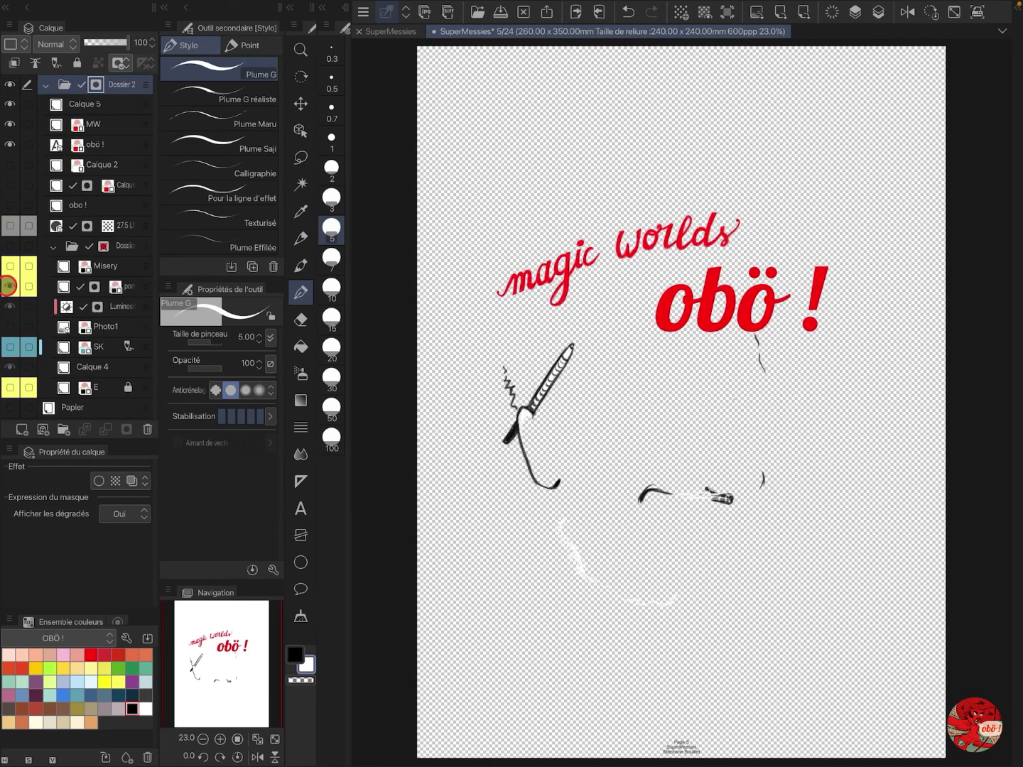
left_click(10, 286)
Step: Set up a single-layer PNG export with the file name obo-profile-murène-b
left_click(361, 10)
left_click(438, 73)
left_click(610, 256)
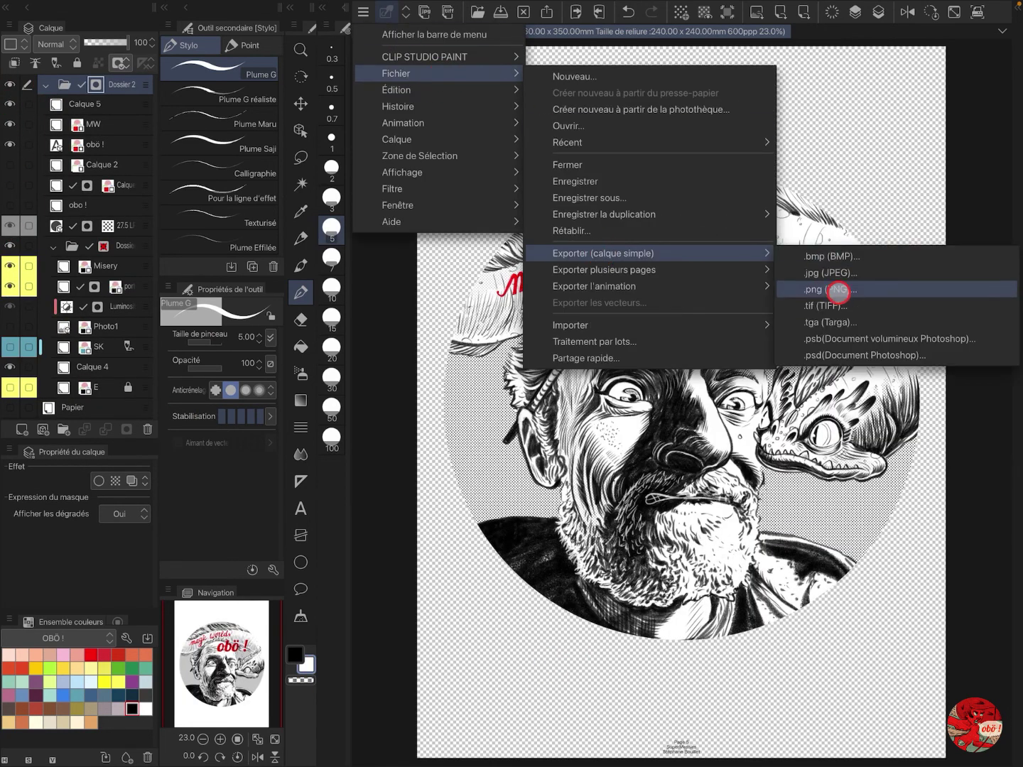
left_click(835, 291)
type("profile")
key("Home")
type("obo")
key("End")
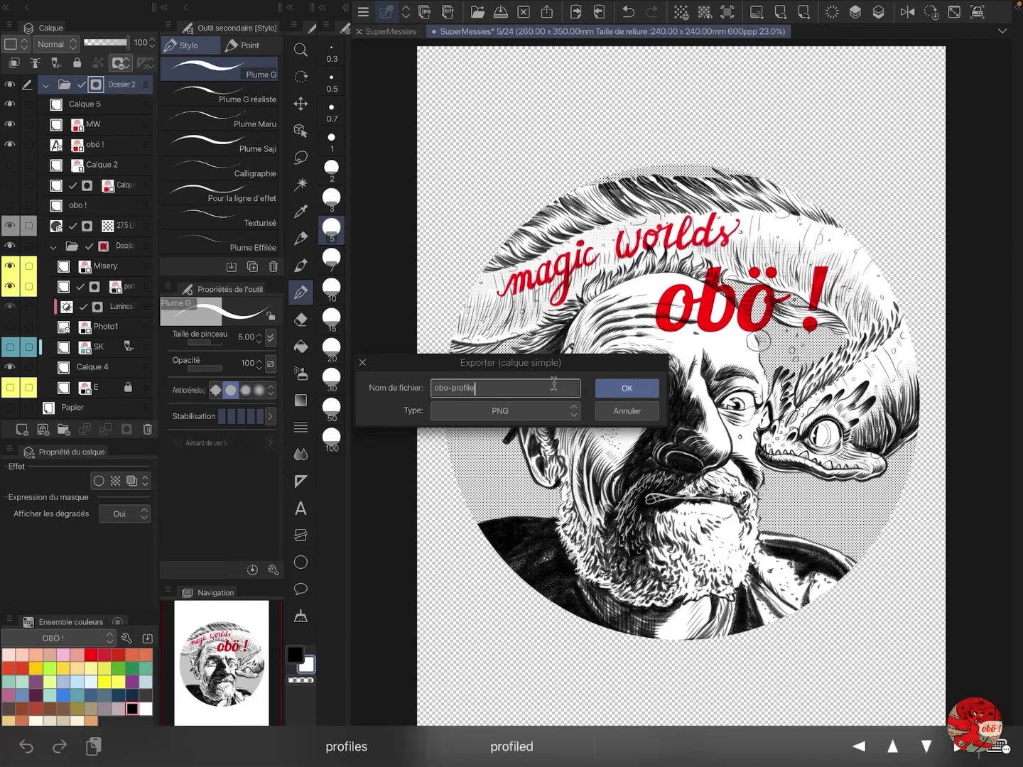
type("monstre")
key("Return")
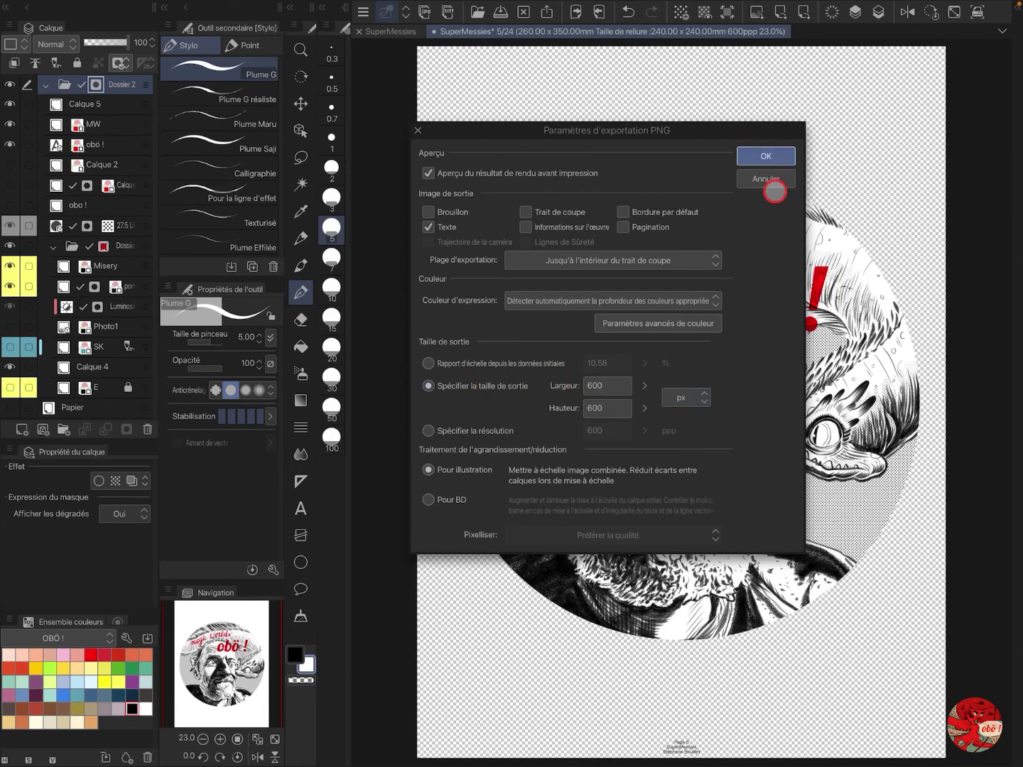
Step: Accept the PNG export settings with a 600 × 600 px output size and save the file
left_click(767, 157)
left_click(986, 34)
left_click(726, 49)
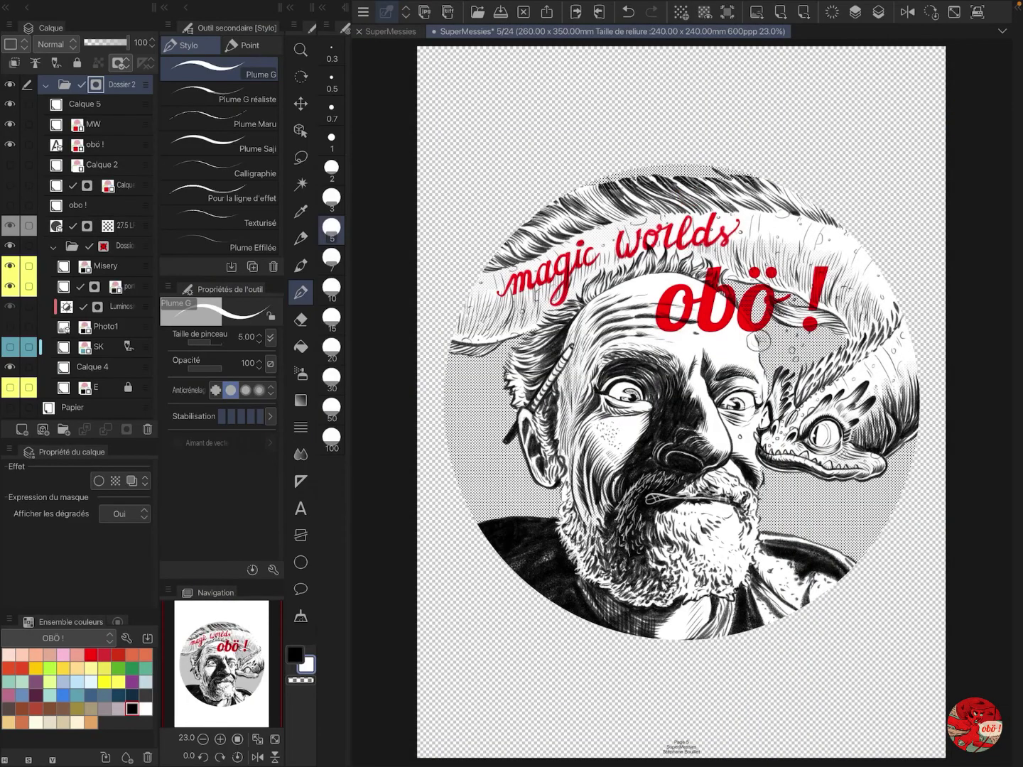
Step: Switch to Files and open the -elements folder under Clip Studio to preview obo-profile-murène-b.png
mouse_move(130, 720)
left_click(58, 718)
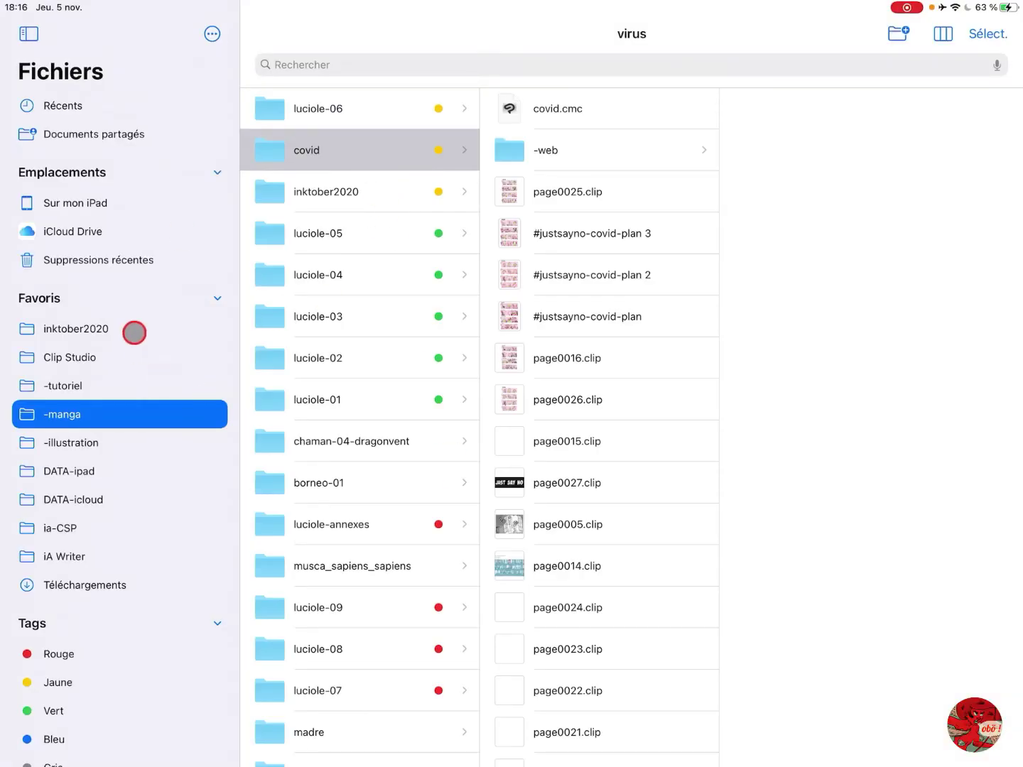
left_click(120, 355)
left_click(388, 103)
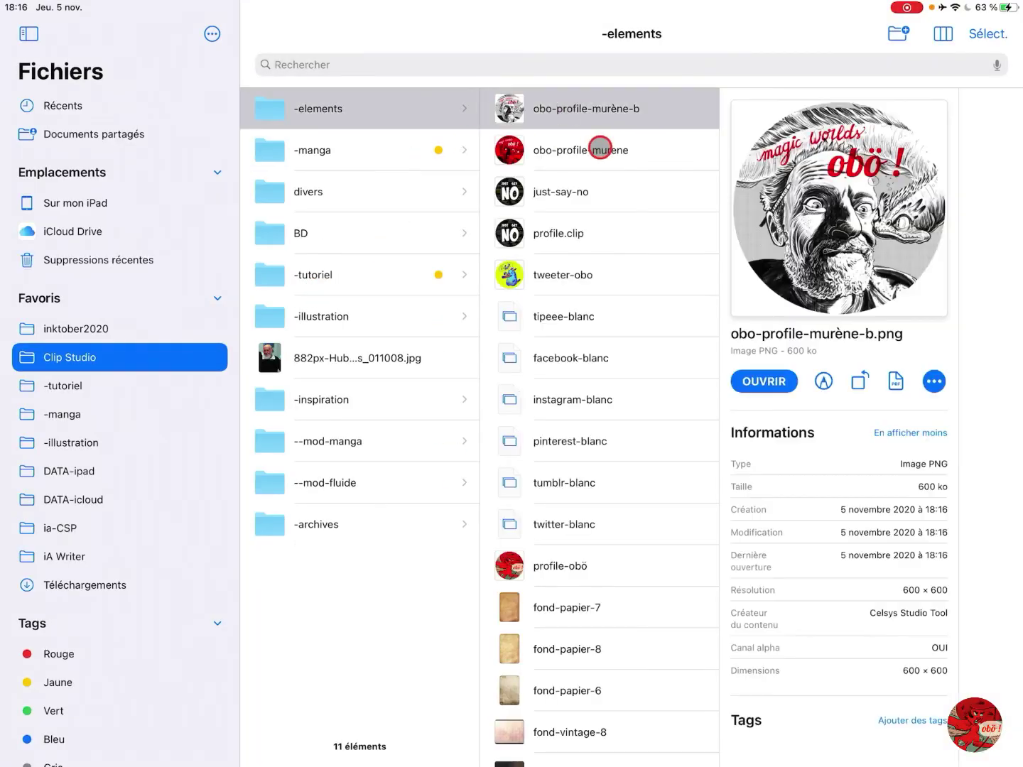
Step: Switch to Facebook beside the Files window and start uploading a new profile photo from the stored files
mouse_move(524, 763)
left_click(906, 717)
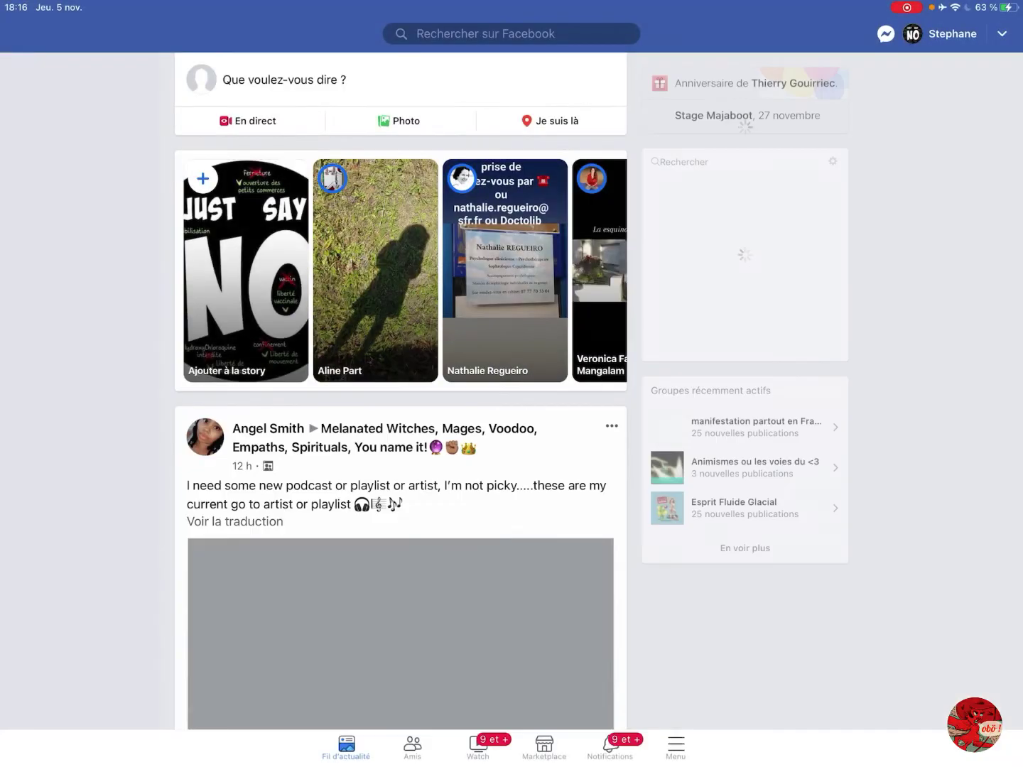
left_click_drag(639, 109, 269, 262)
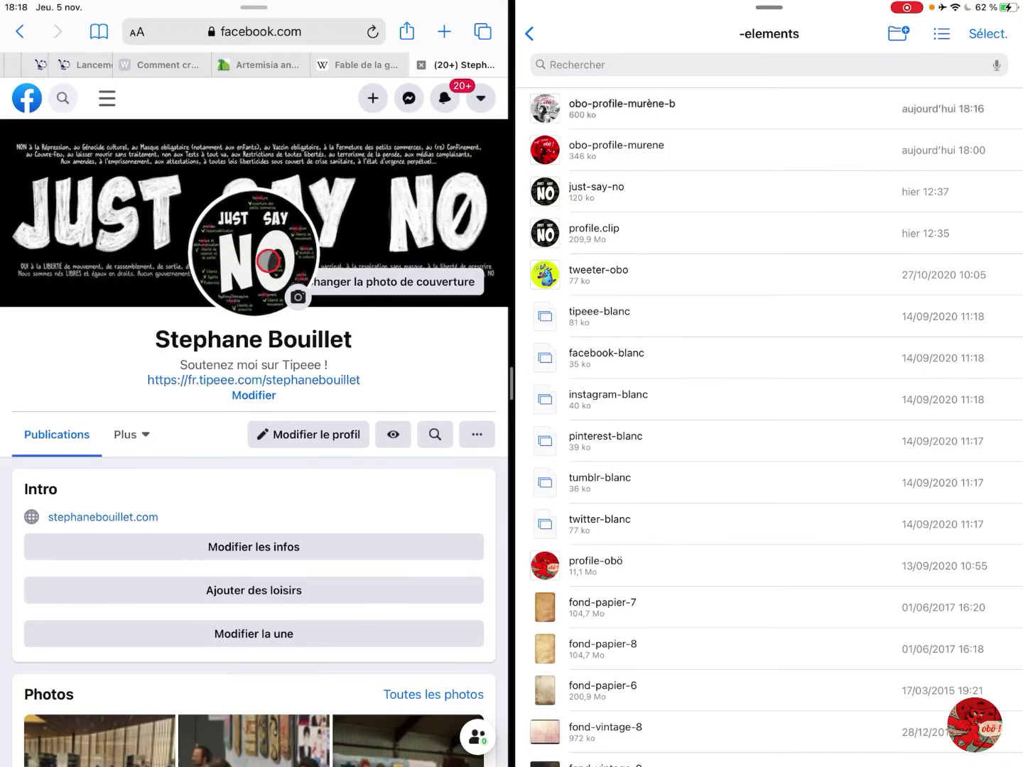
left_click(270, 261)
left_click(209, 265)
left_click(143, 341)
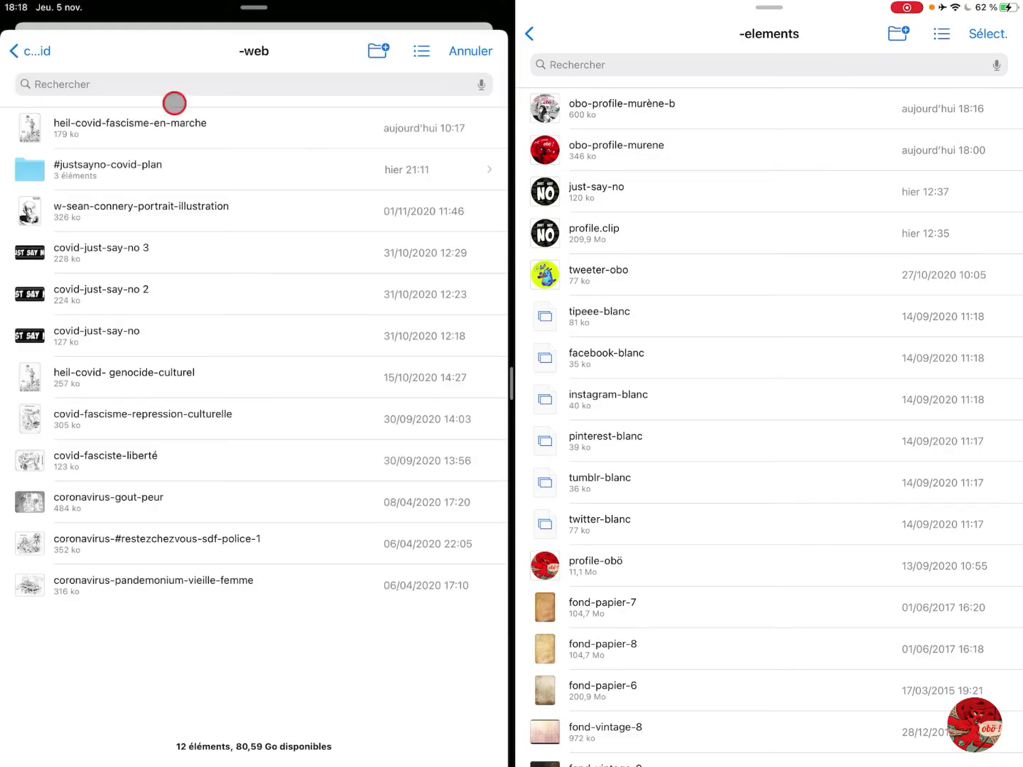
Step: Choose obo-profile-murène-b from Clip Studio's -elements folder and save it as the profile photo
left_click(40, 49)
left_click(50, 50)
left_click(57, 49)
left_click(86, 126)
left_click(86, 125)
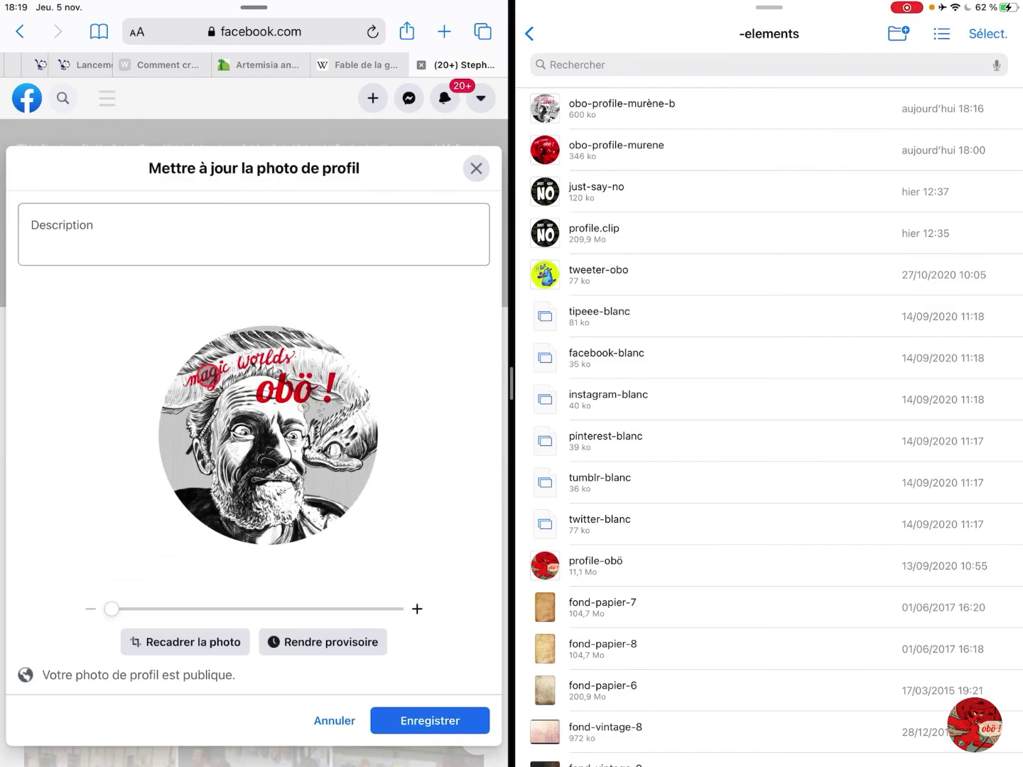
left_click(433, 714)
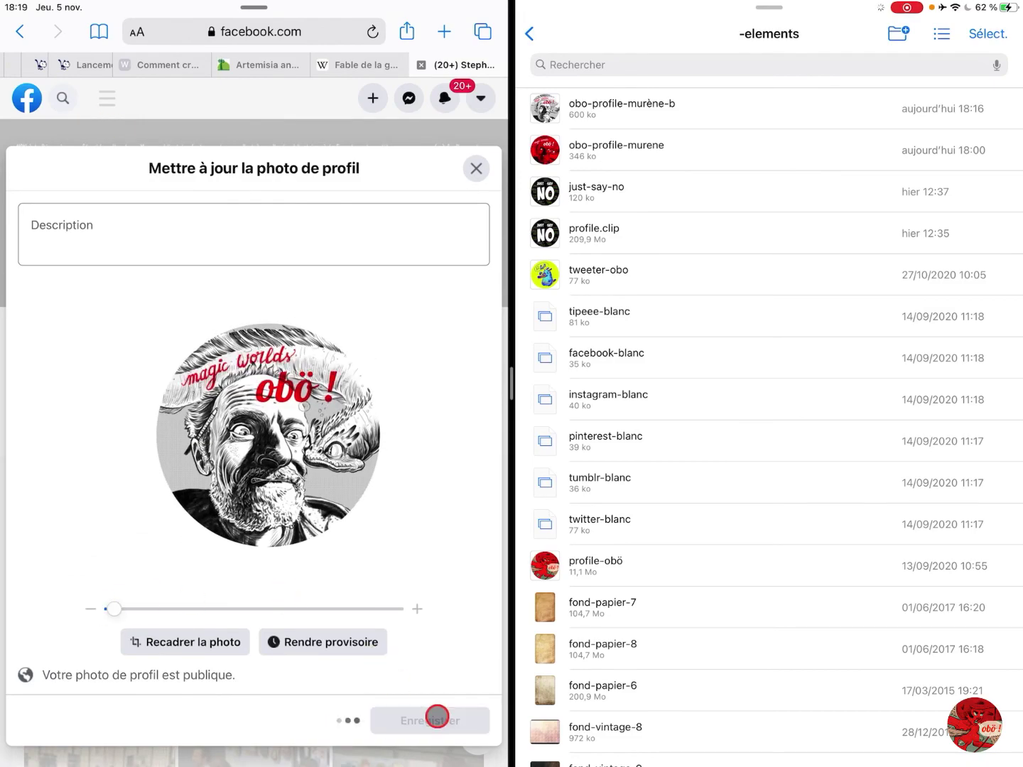
Step: Check the new photo on the Facebook profile page and widen the browser window beside Files
scroll(373, 598, "down", 10)
scroll(369, 594, "up", 5)
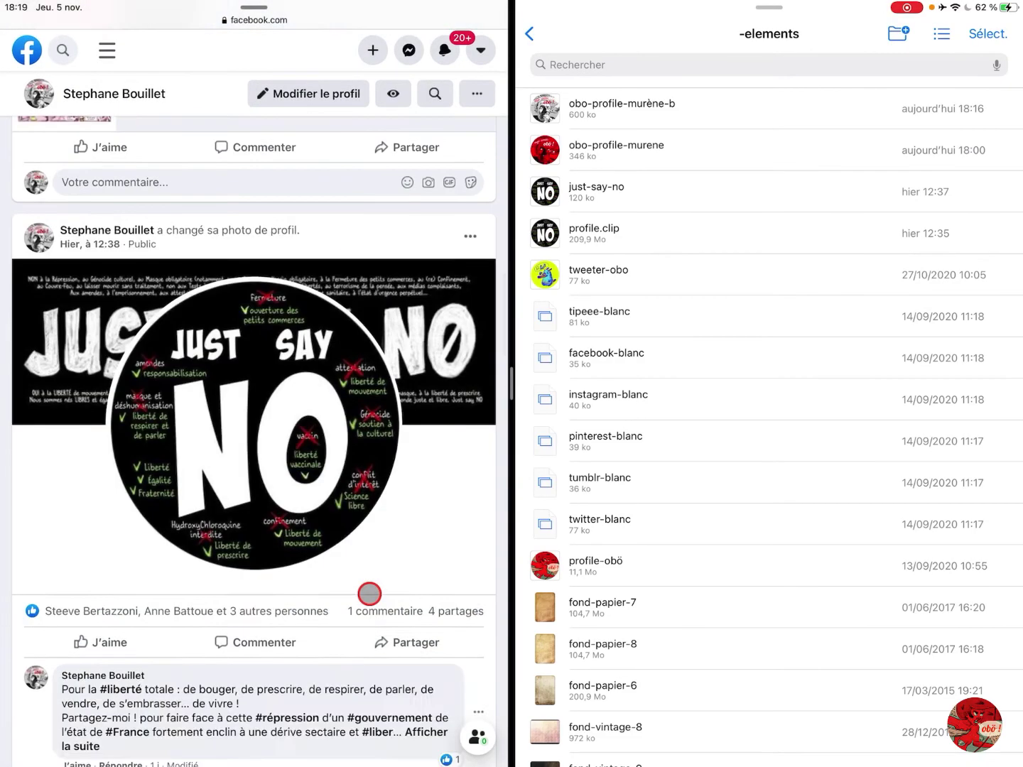
left_click_drag(510, 384, 737, 384)
left_click(1001, 34)
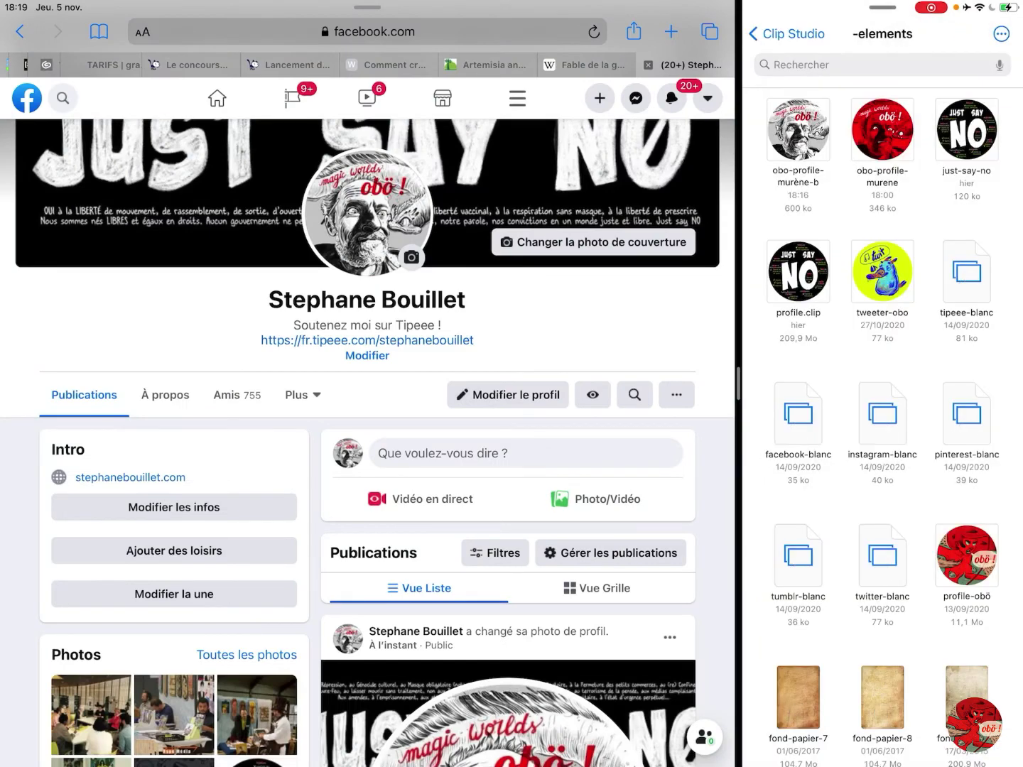